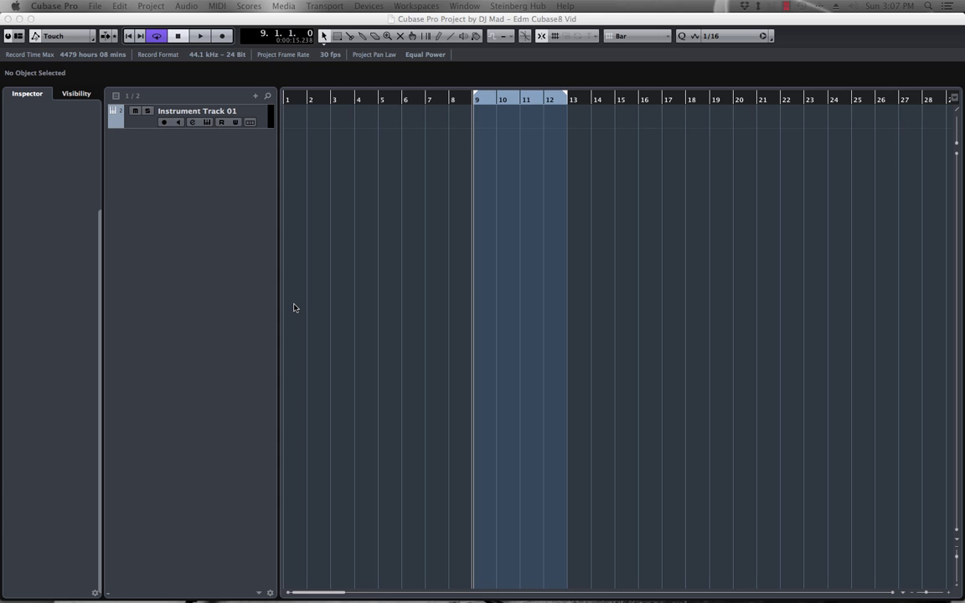
# Show the Chord Pads and select Instrument Track 01 so that it is armed for recording
pyautogui.click(188, 369)
pyautogui.press('shift+super+c')
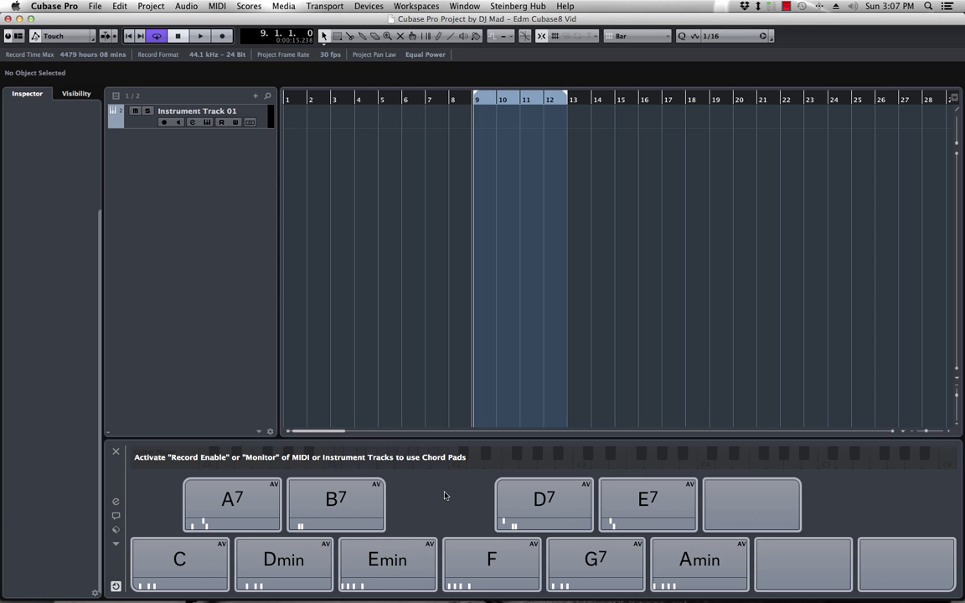
pyautogui.click(141, 125)
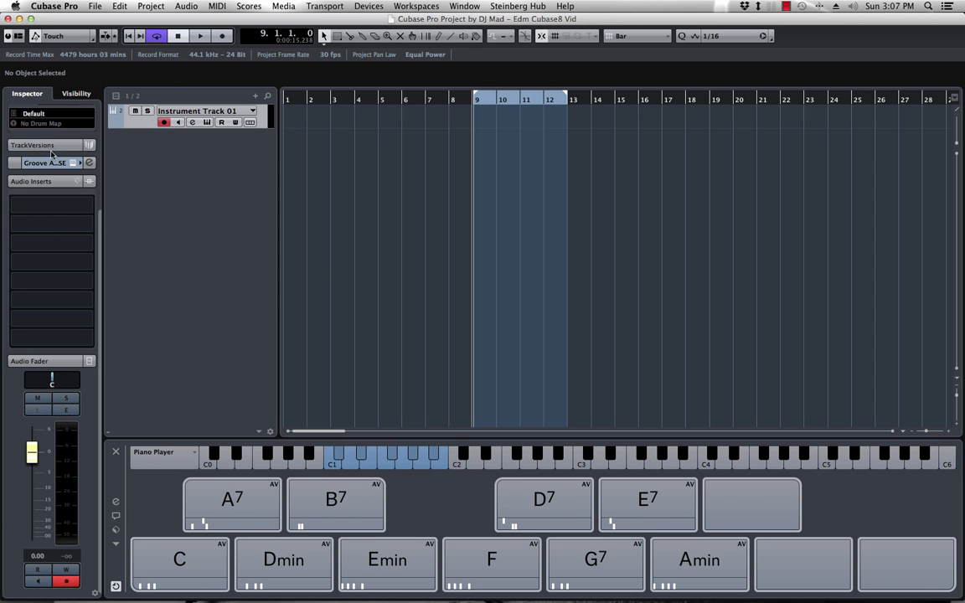
# Replace the track's instrument with Kontakt 5, filtering the instrument list by "kon"
pyautogui.scroll(2, 51, 162)
pyautogui.scroll(2, 100, 169)
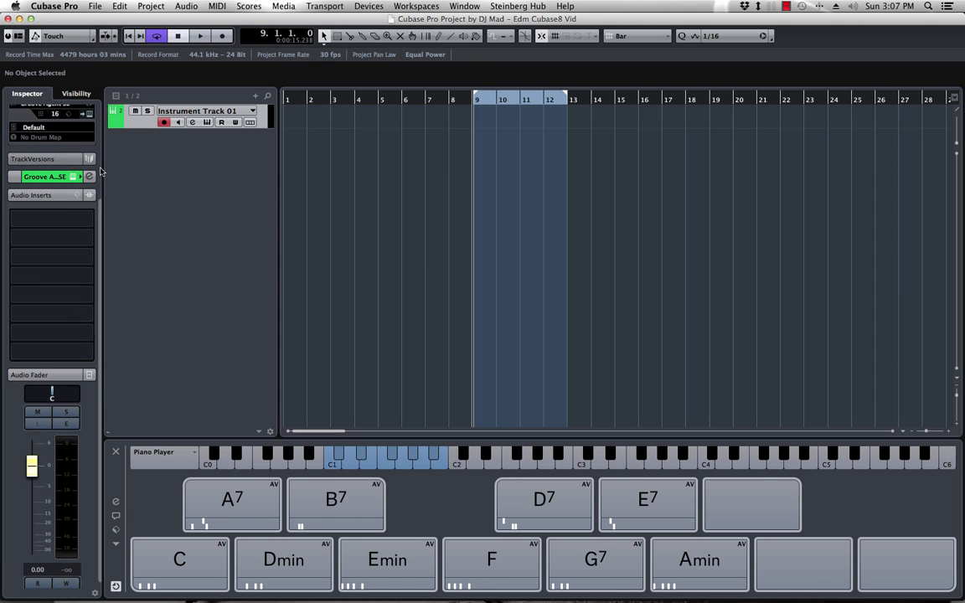
pyautogui.scroll(3, 52, 114)
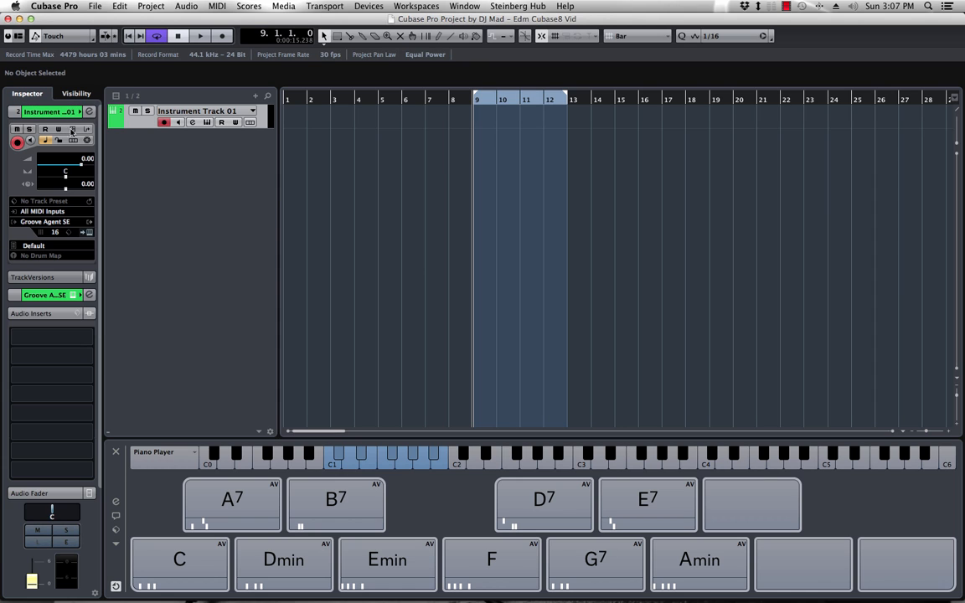
pyautogui.click(45, 222)
pyautogui.write('kon')
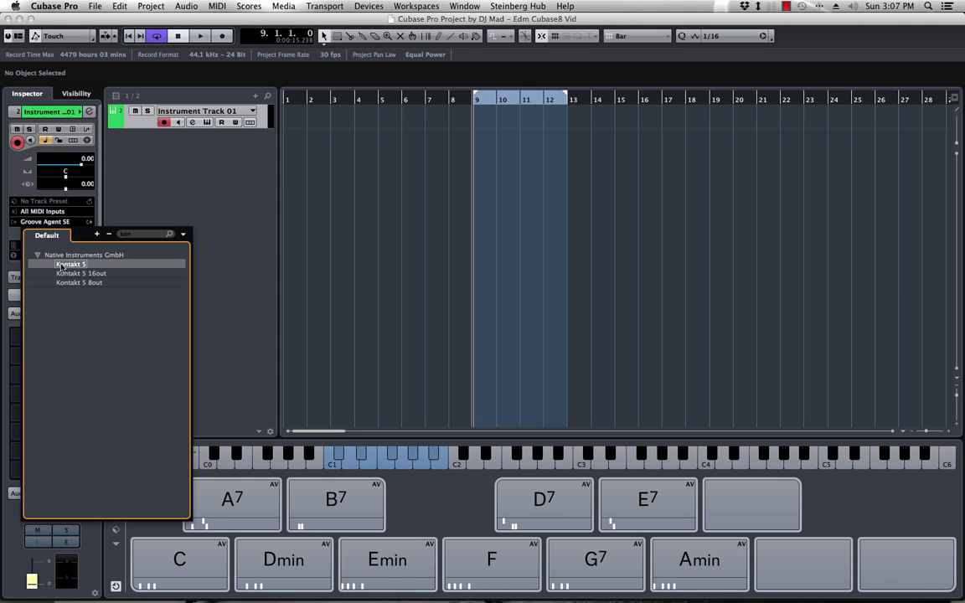
pyautogui.click(60, 265)
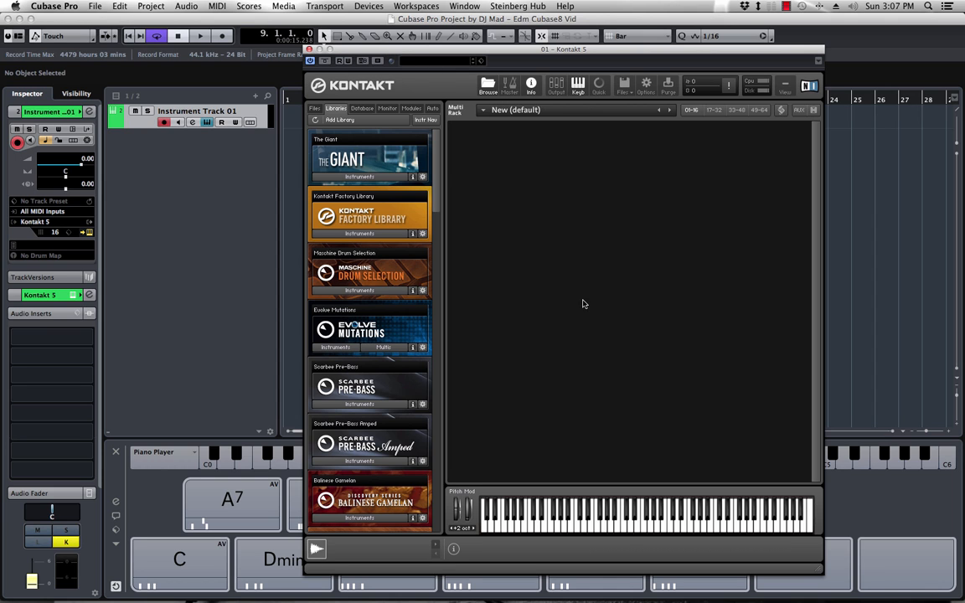
# Load Upright Piano.nki from the Upright Piano library into Kontakt's rack
pyautogui.scroll(-1, 375, 301)
pyautogui.scroll(-5, 374, 301)
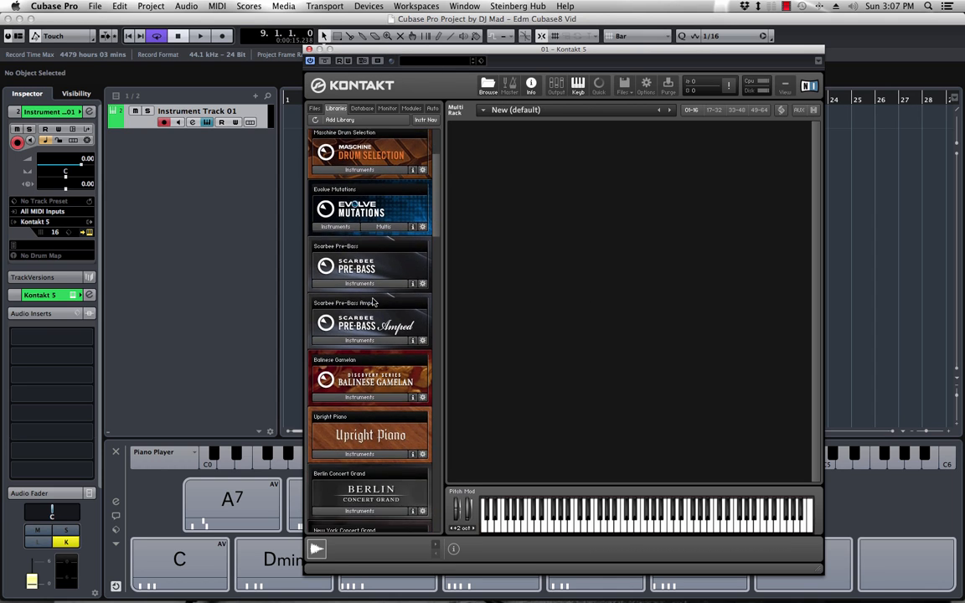
pyautogui.click(368, 309)
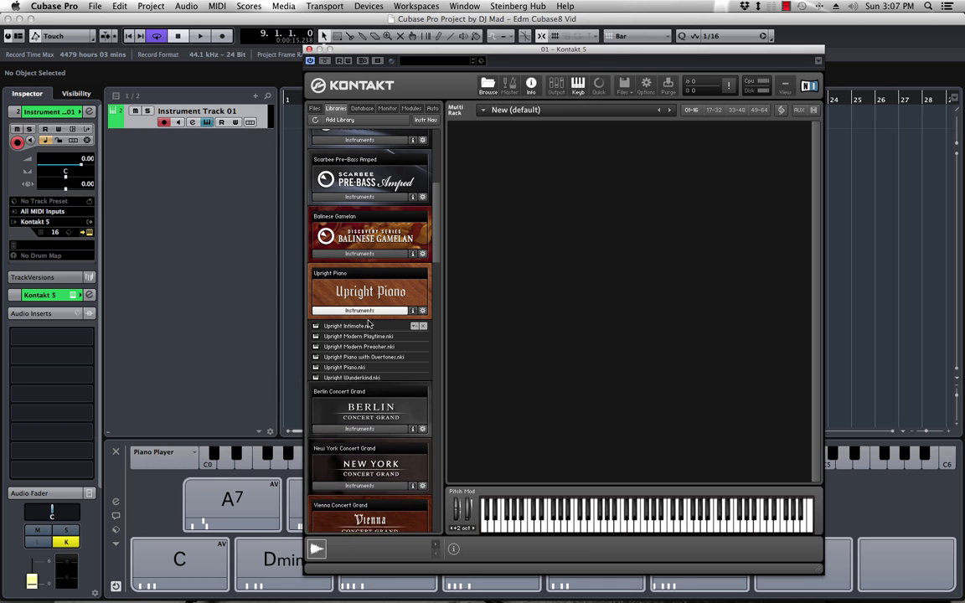
pyautogui.moveTo(331, 369); pyautogui.dragTo(506, 308)
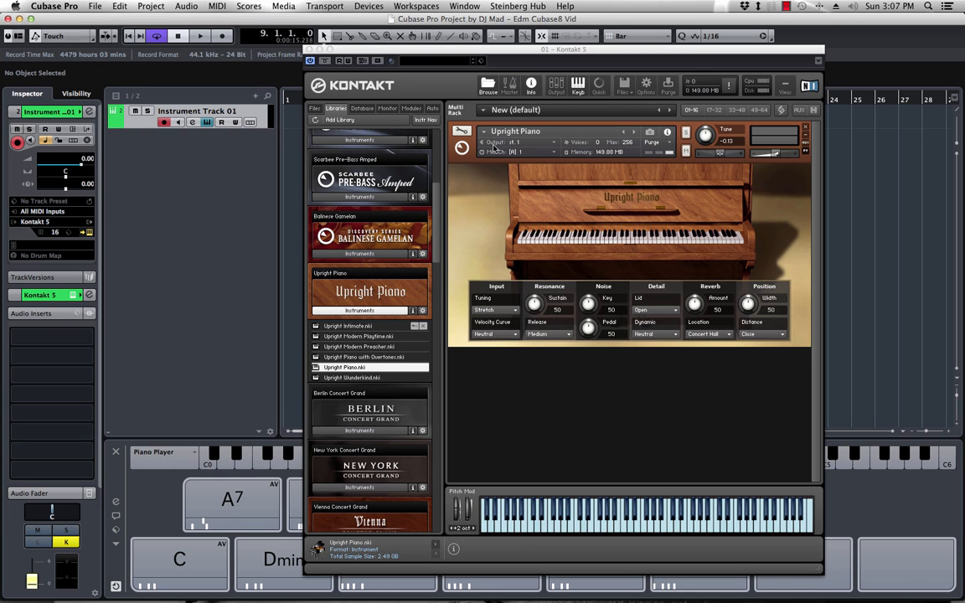
# Set the Upright Piano's MIDI channel to omni and close the Kontakt window
pyautogui.click(553, 146)
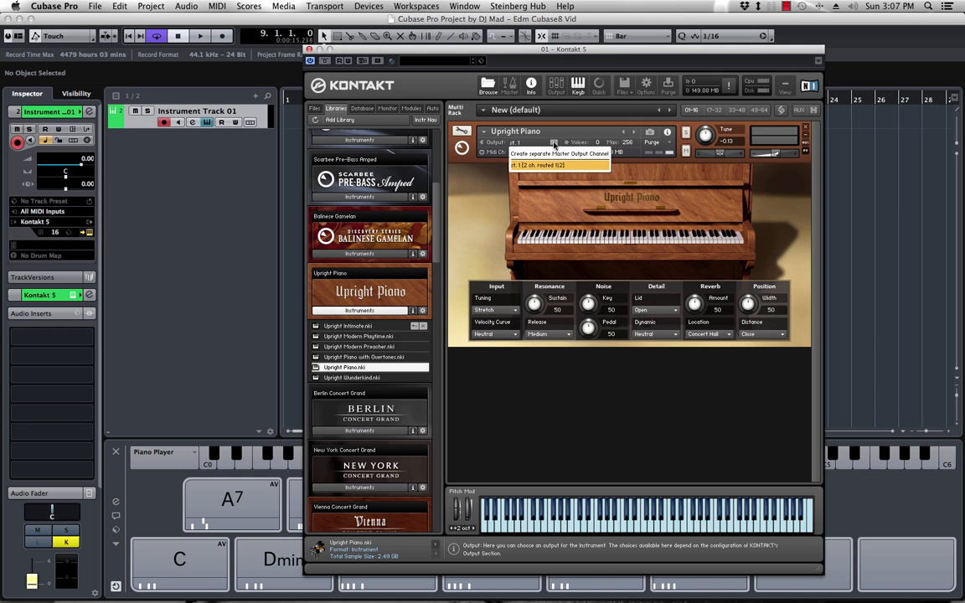
pyautogui.click(553, 146)
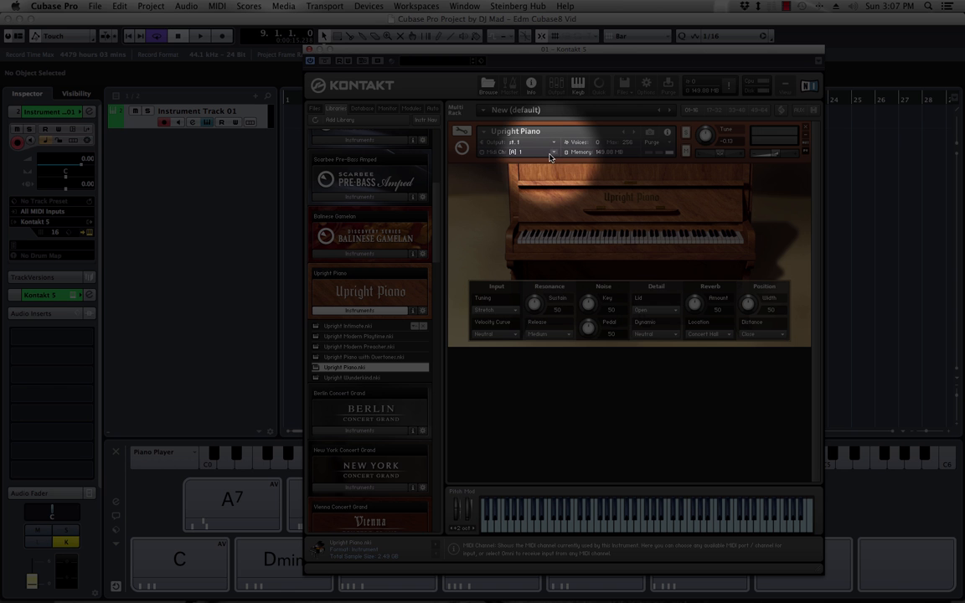
pyautogui.click(551, 152)
pyautogui.click(523, 163)
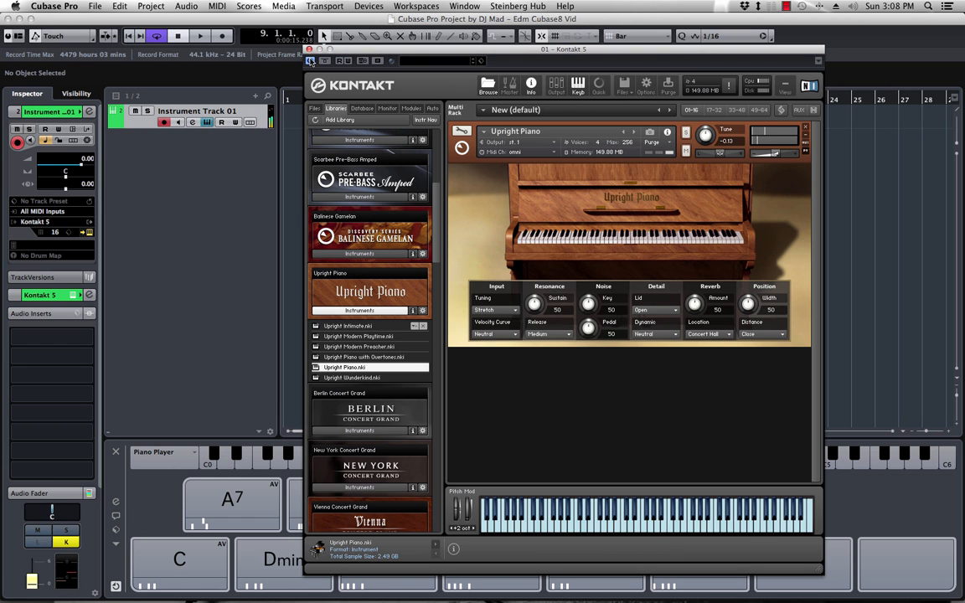
pyautogui.click(310, 51)
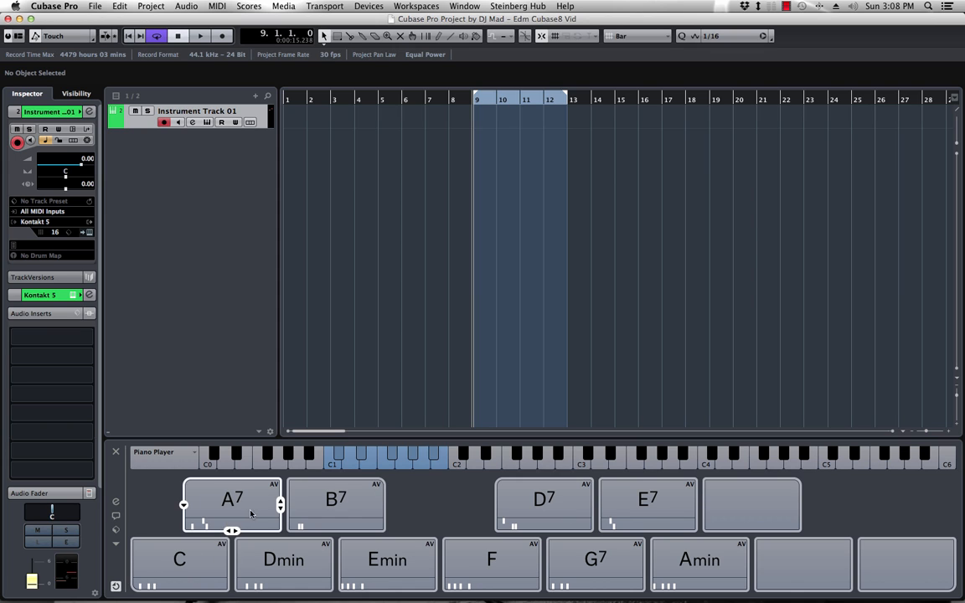
# Audition the default chord pads from C through Amin, including the A7, B7, D7 and E7 pads
pyautogui.click(188, 566)
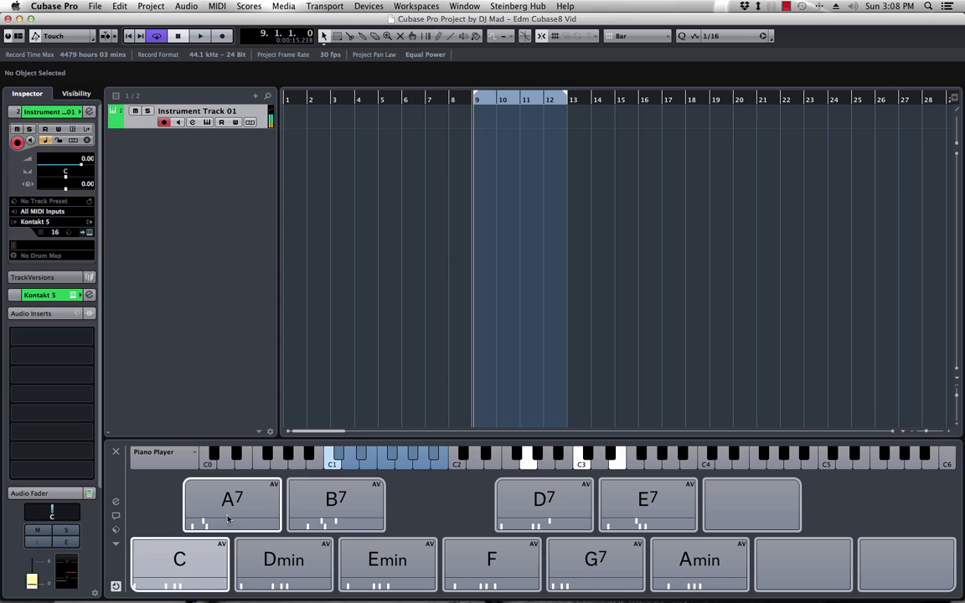
pyautogui.click(231, 507)
pyautogui.click(285, 568)
pyautogui.click(332, 512)
pyautogui.click(382, 567)
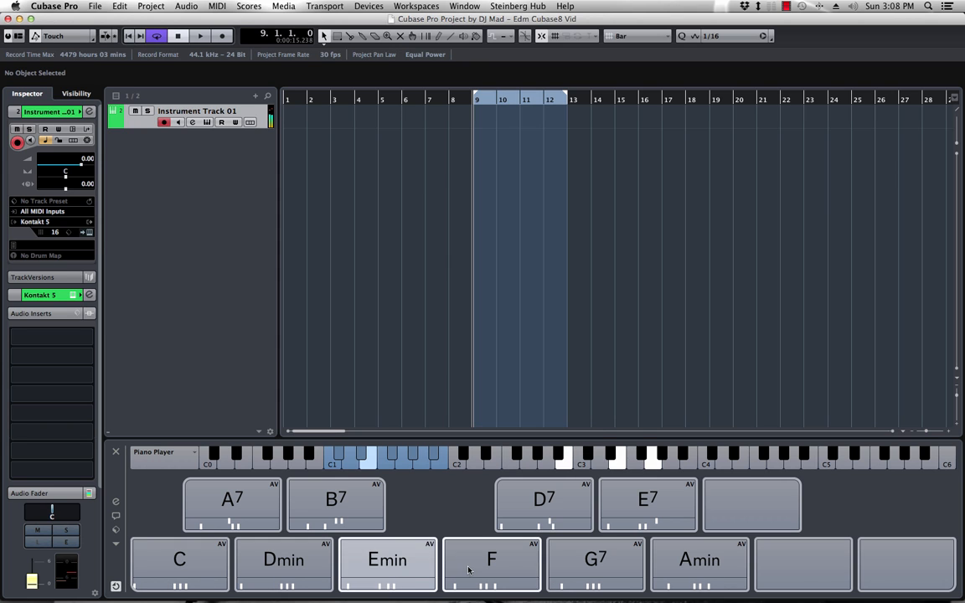
pyautogui.click(469, 566)
pyautogui.click(538, 520)
pyautogui.click(595, 559)
pyautogui.click(657, 511)
pyautogui.click(676, 564)
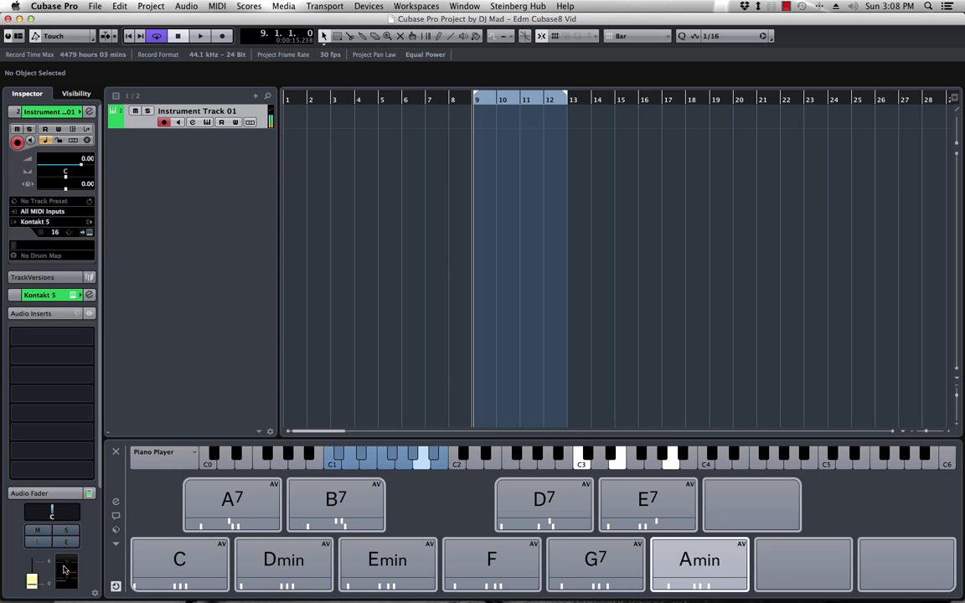
pyautogui.click(180, 565)
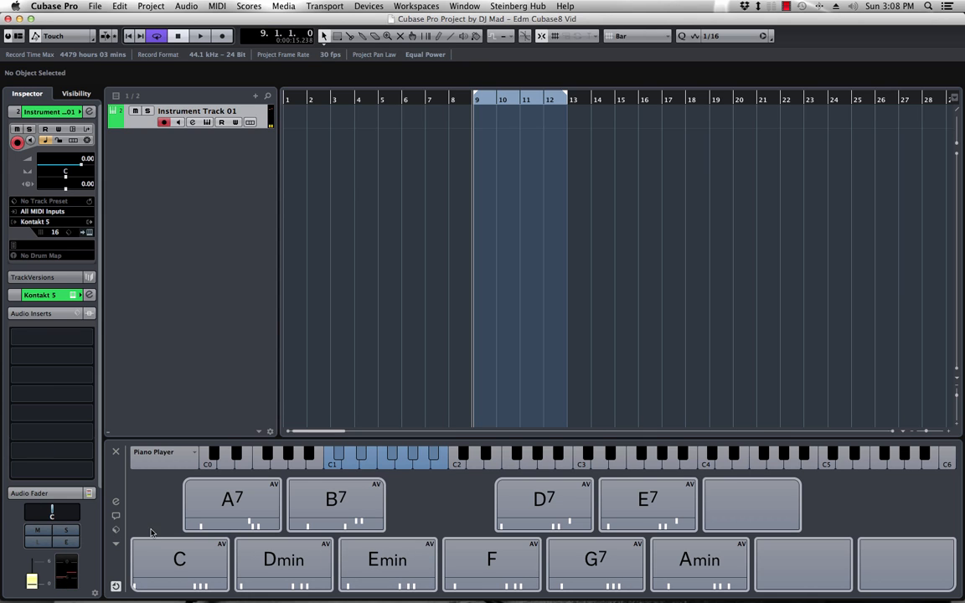
# Load the Minor Scale Key F preset into the chord pads
pyautogui.click(115, 530)
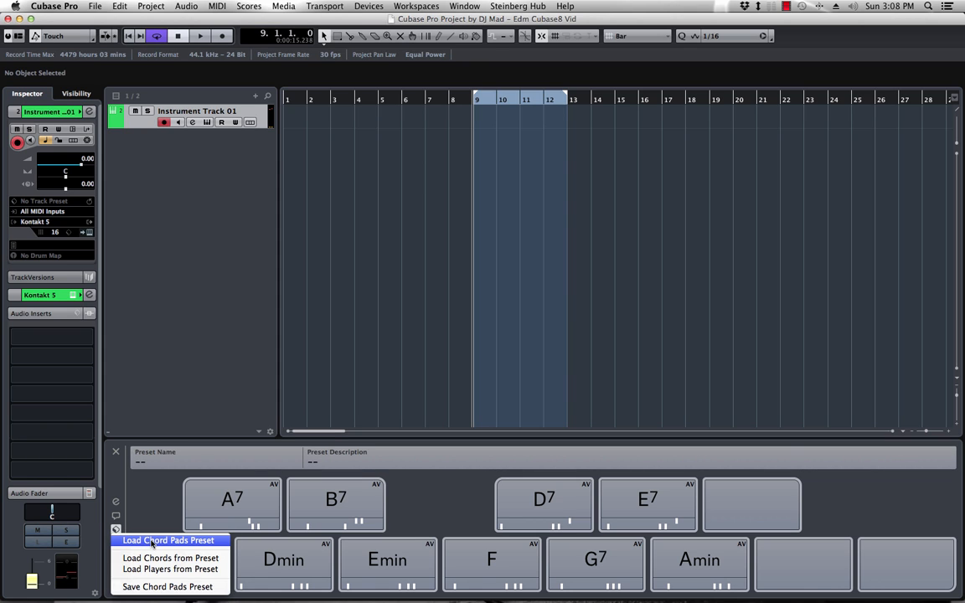
pyautogui.click(153, 542)
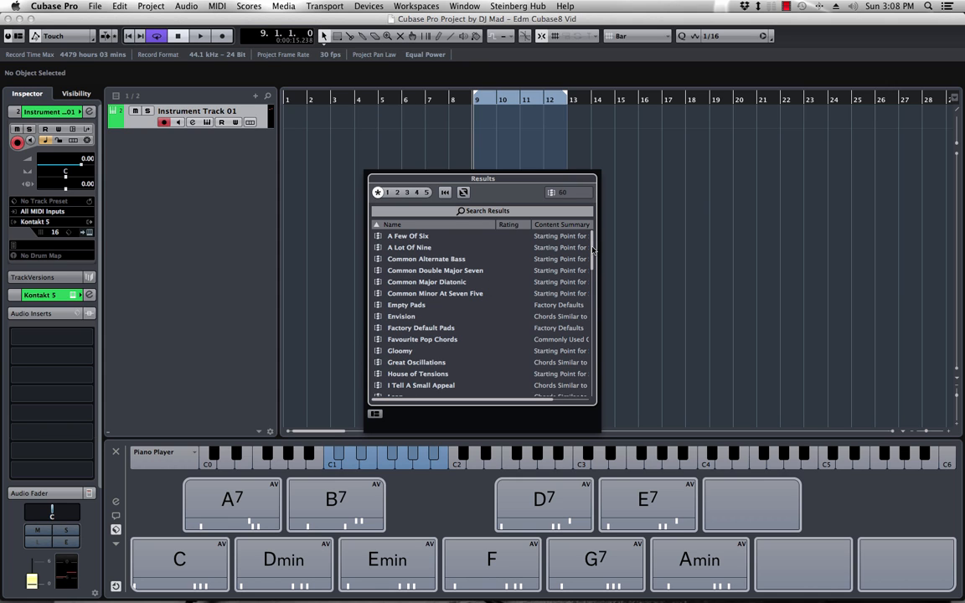
pyautogui.moveTo(592, 249); pyautogui.dragTo(587, 324)
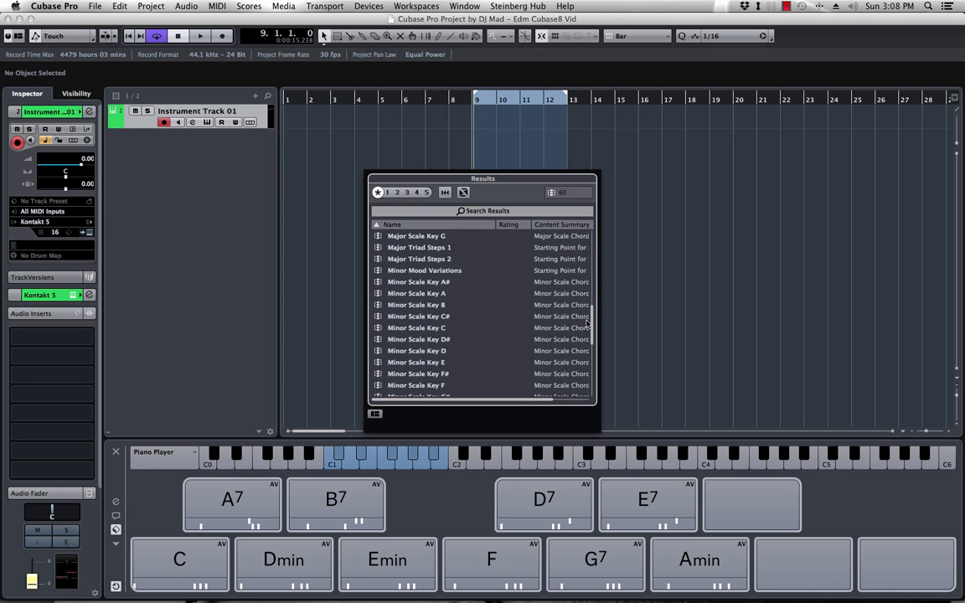
pyautogui.doubleClick(383, 348)
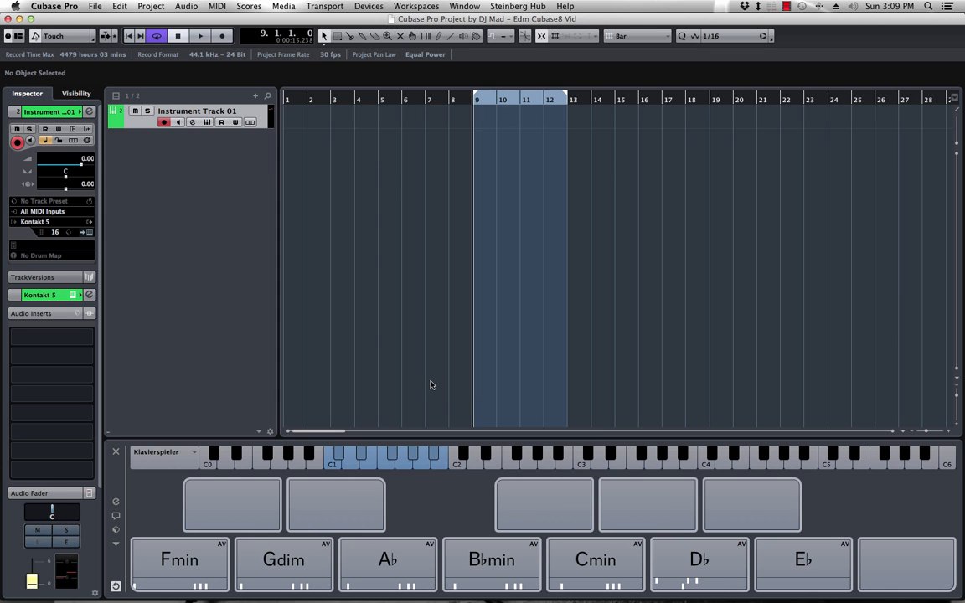
# Audition the Fmin, A♭, B♭min, Cmin and Gdim pads and check the Fmin pad's options
pyautogui.click(186, 554)
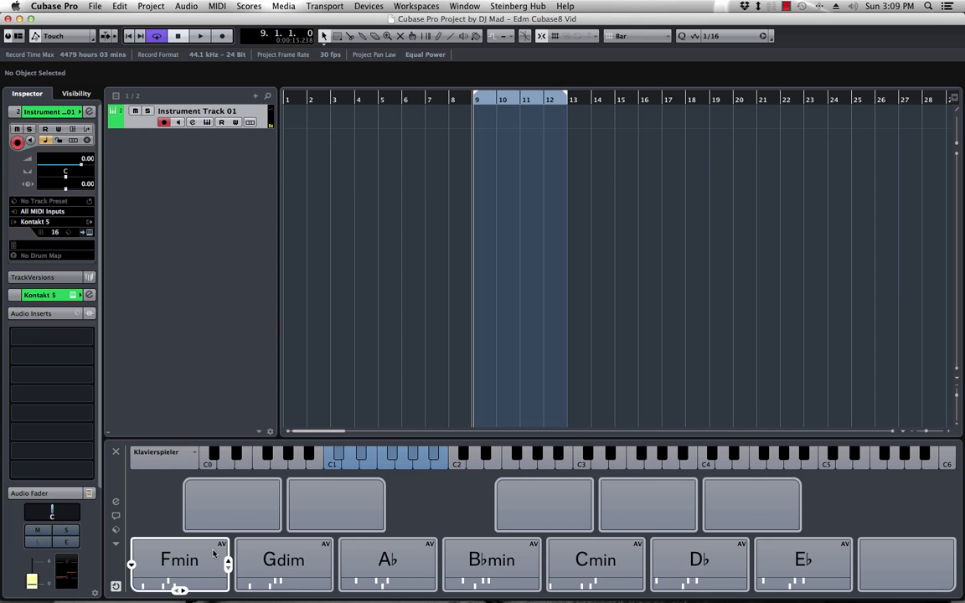
pyautogui.rightClick(214, 553)
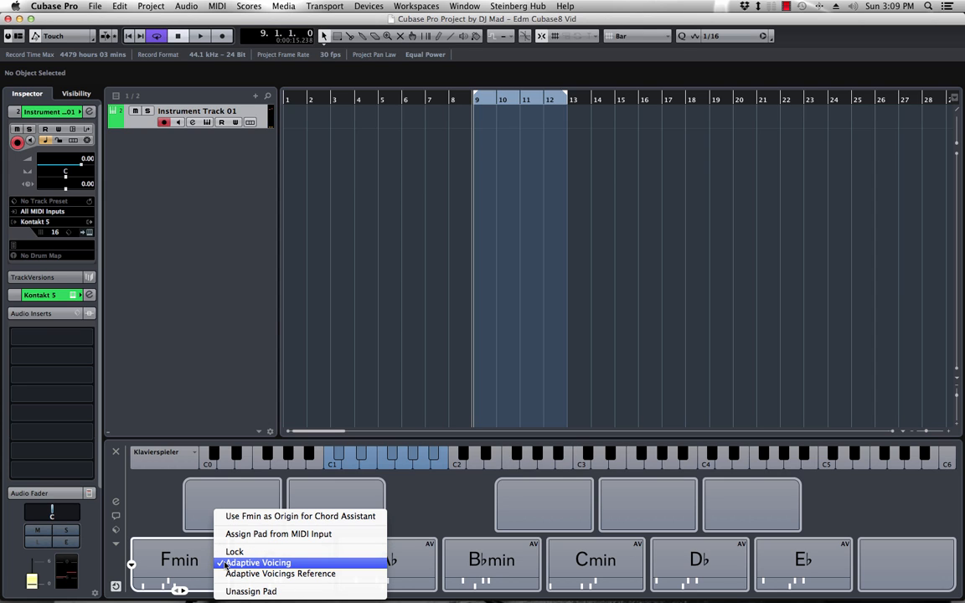
pyautogui.click(458, 516)
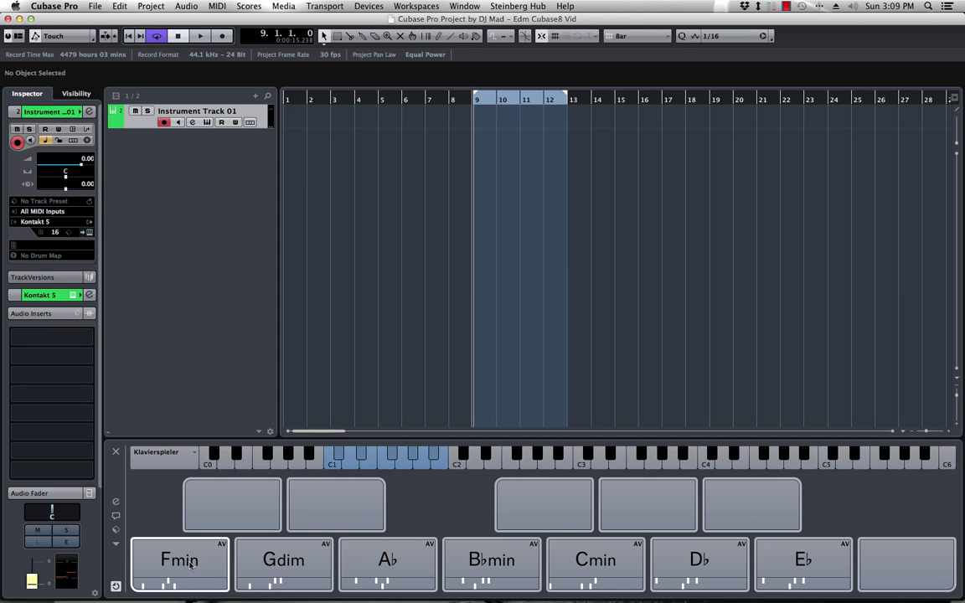
pyautogui.click(191, 566)
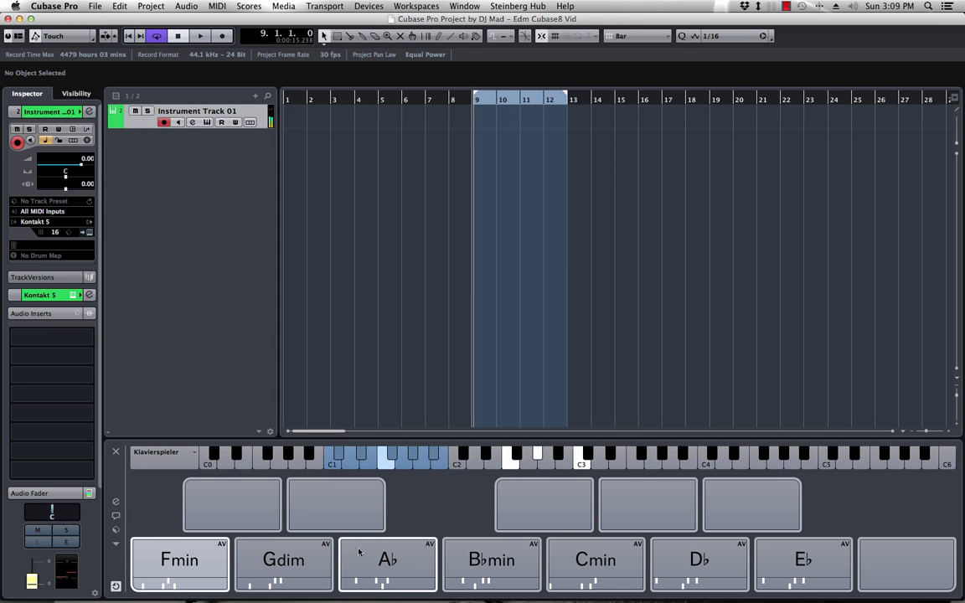
pyautogui.click(383, 566)
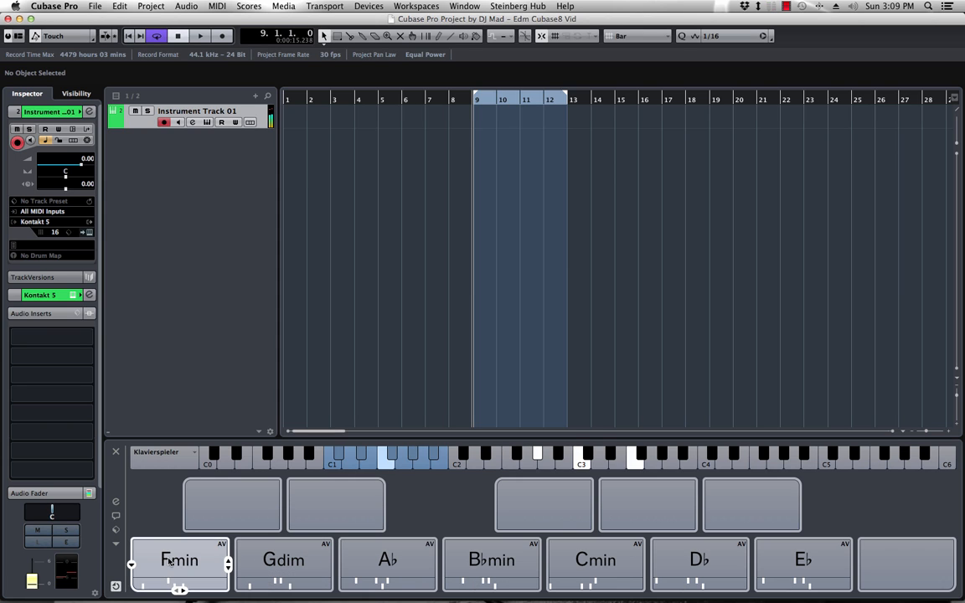
pyautogui.click(501, 563)
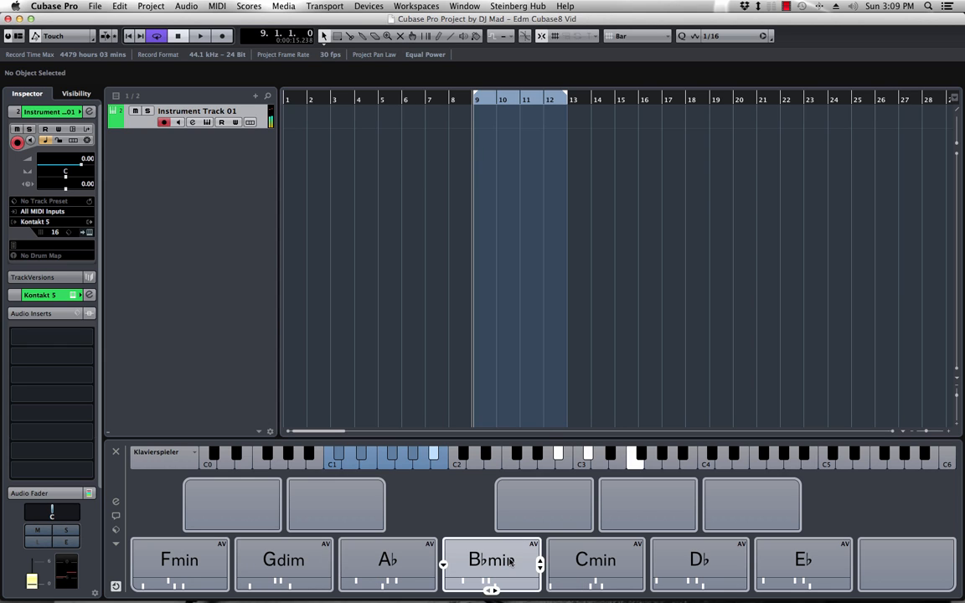
pyautogui.click(592, 565)
pyautogui.click(316, 556)
pyautogui.click(209, 565)
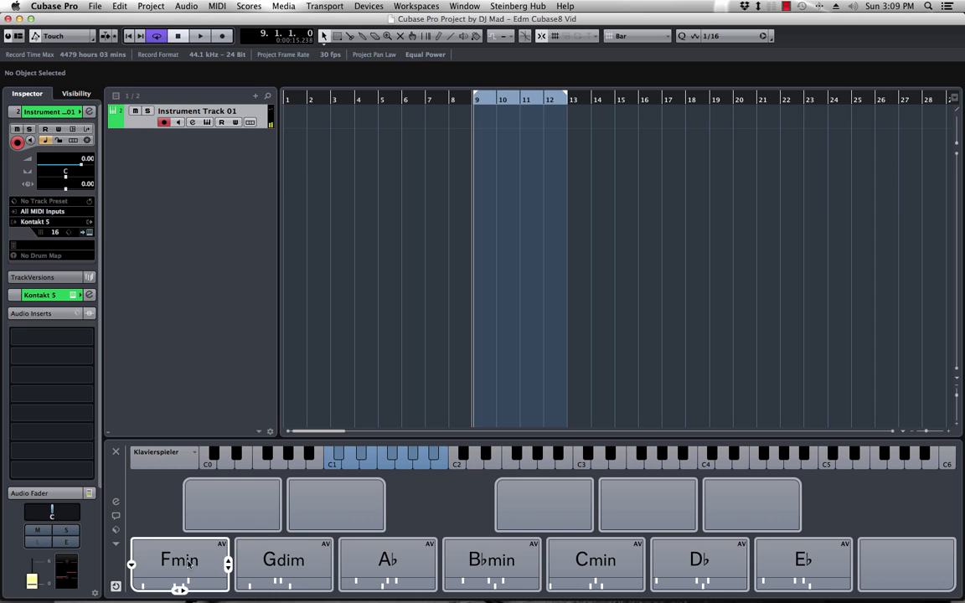
# Use the Fmin pad as the origin for the Chord Assistant
pyautogui.rightClick(192, 559)
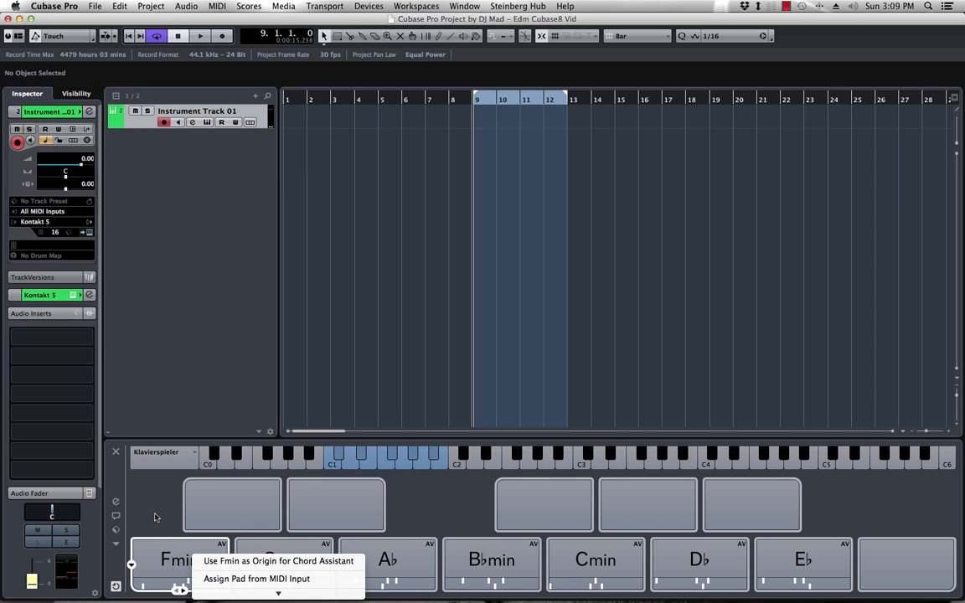
pyautogui.click(193, 559)
pyautogui.rightClick(193, 560)
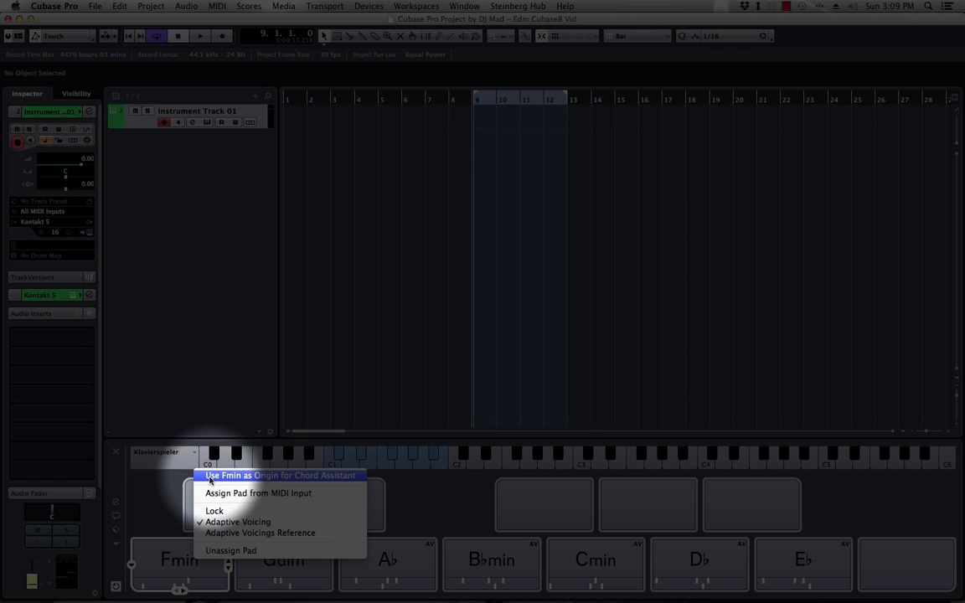
pyautogui.click(252, 476)
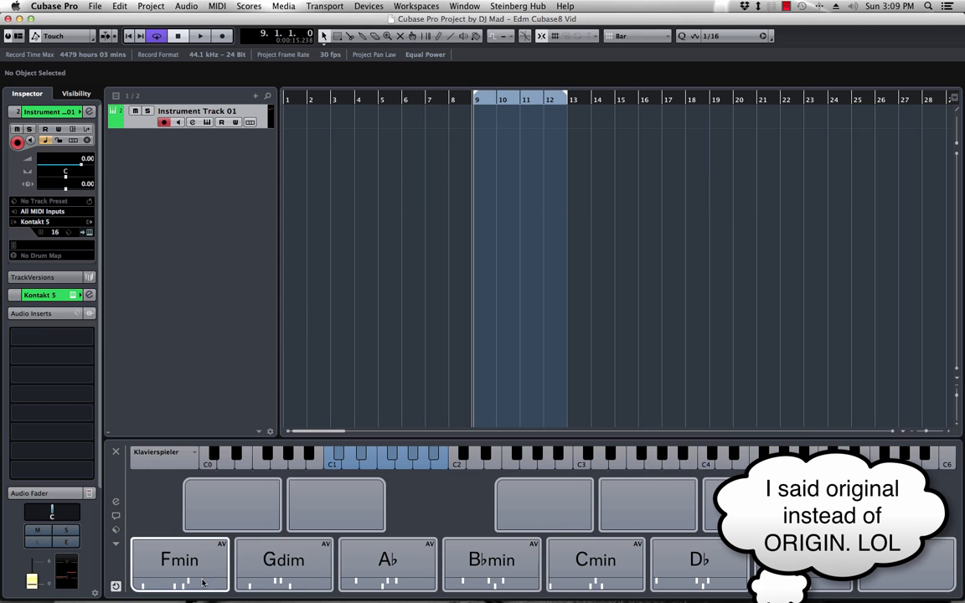
# Turn off Adaptive Voicing on all seven chord pads from Fmin through E♭
pyautogui.rightClick(194, 553)
pyautogui.click(221, 532)
pyautogui.click(283, 558)
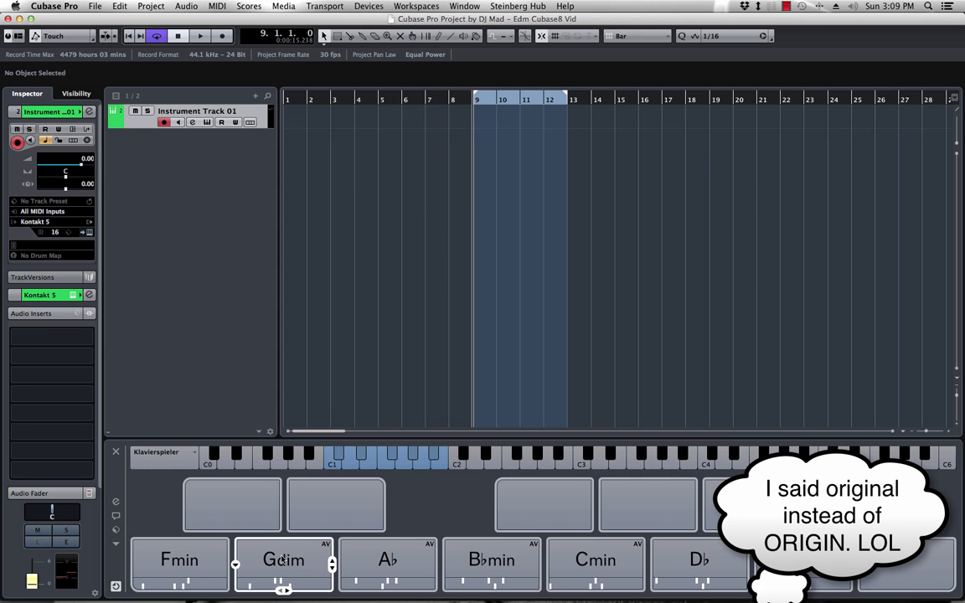
pyautogui.rightClick(284, 558)
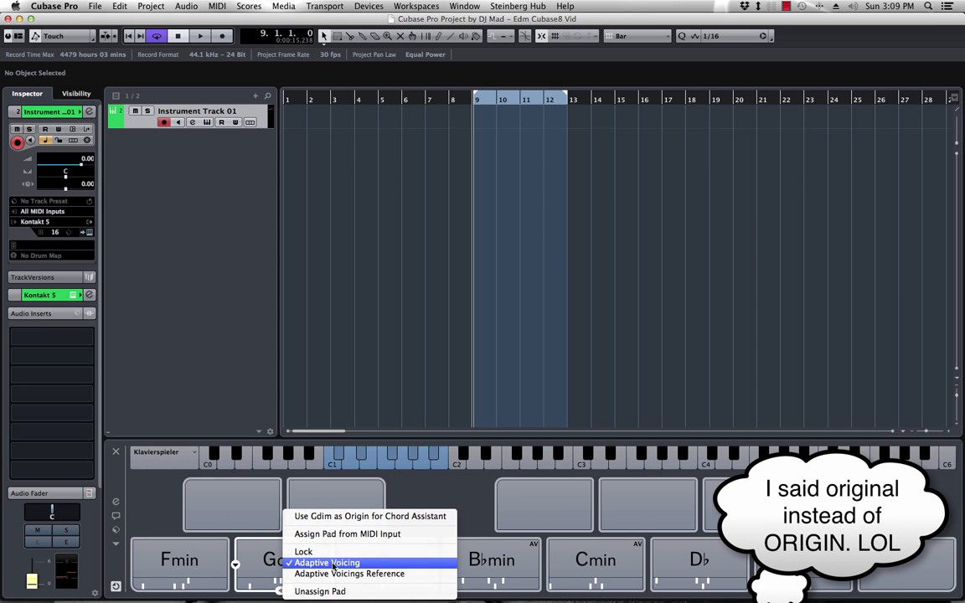
pyautogui.click(325, 562)
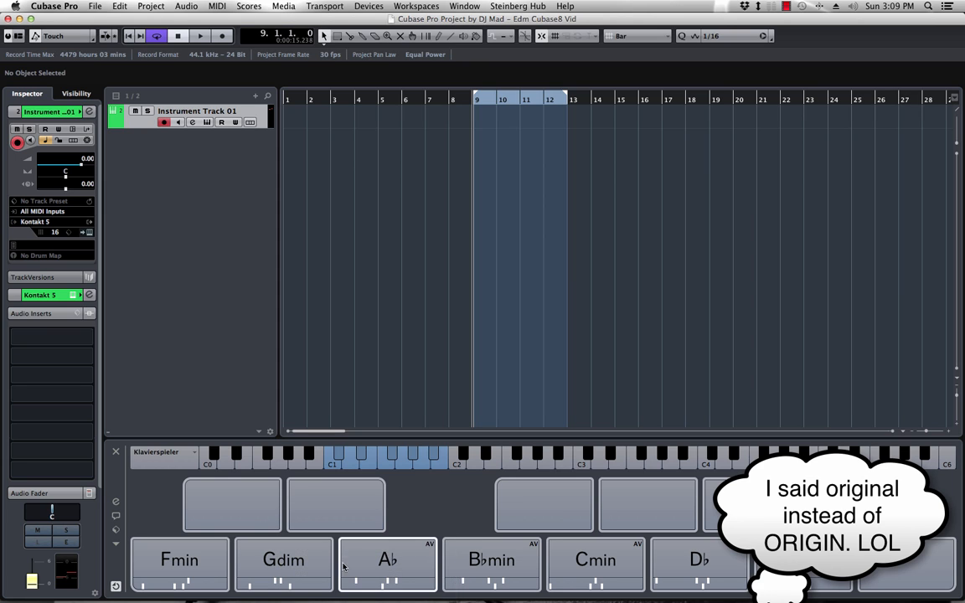
pyautogui.click(385, 564)
pyautogui.rightClick(385, 566)
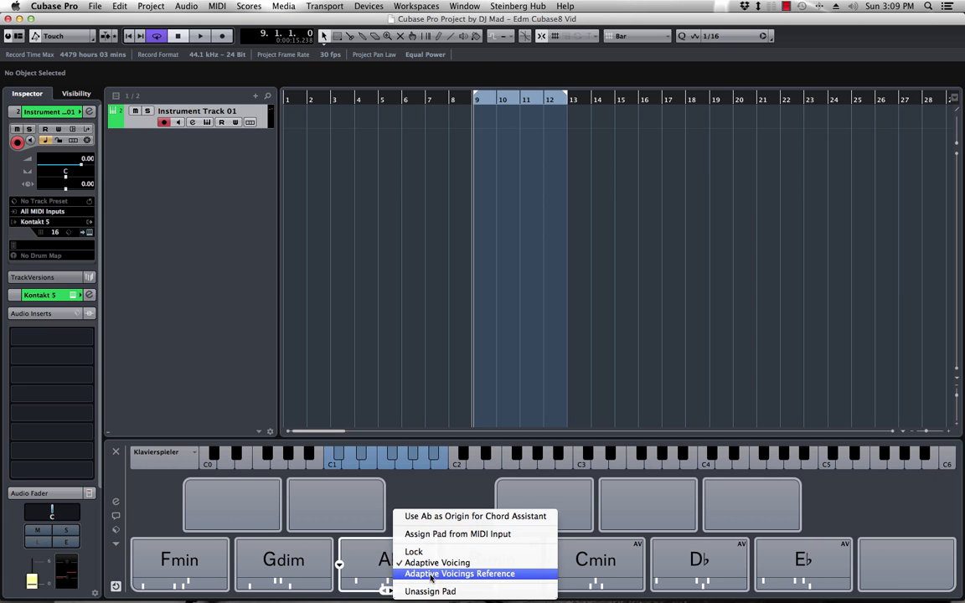
pyautogui.click(411, 561)
# Check the Fmin pad's Chord Editor, close it and audition the Fmin pad
pyautogui.click(133, 570)
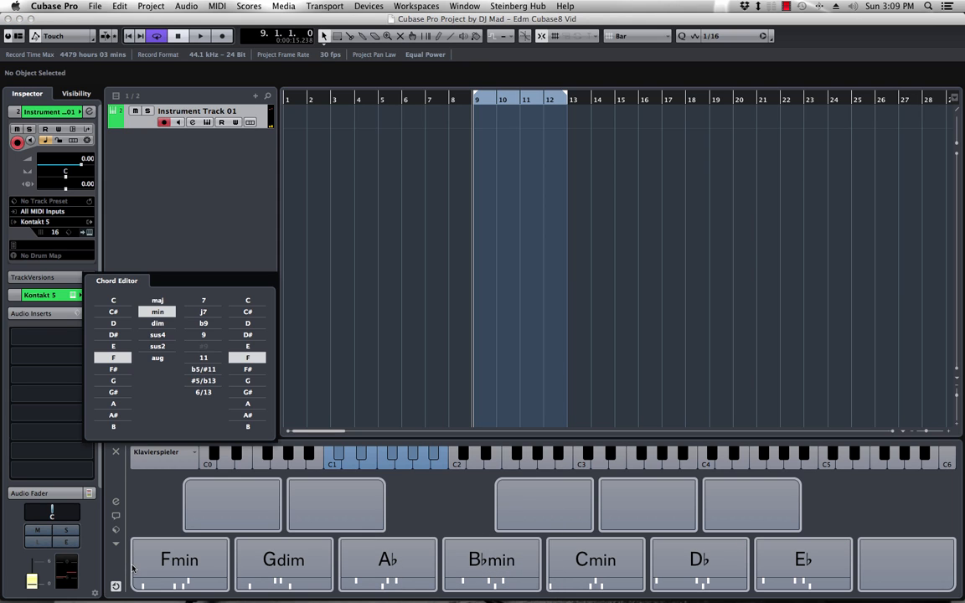
pyautogui.click(132, 570)
pyautogui.click(189, 553)
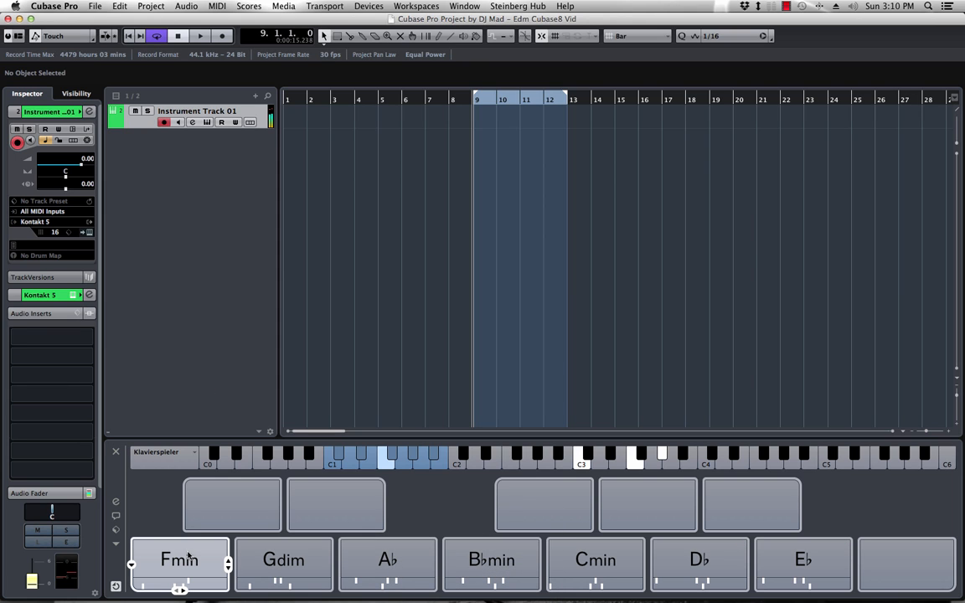
# Use the Fmin pad as the Chord Assistant's origin and move the assistant window clear of the pads and keyboard
pyautogui.rightClick(190, 559)
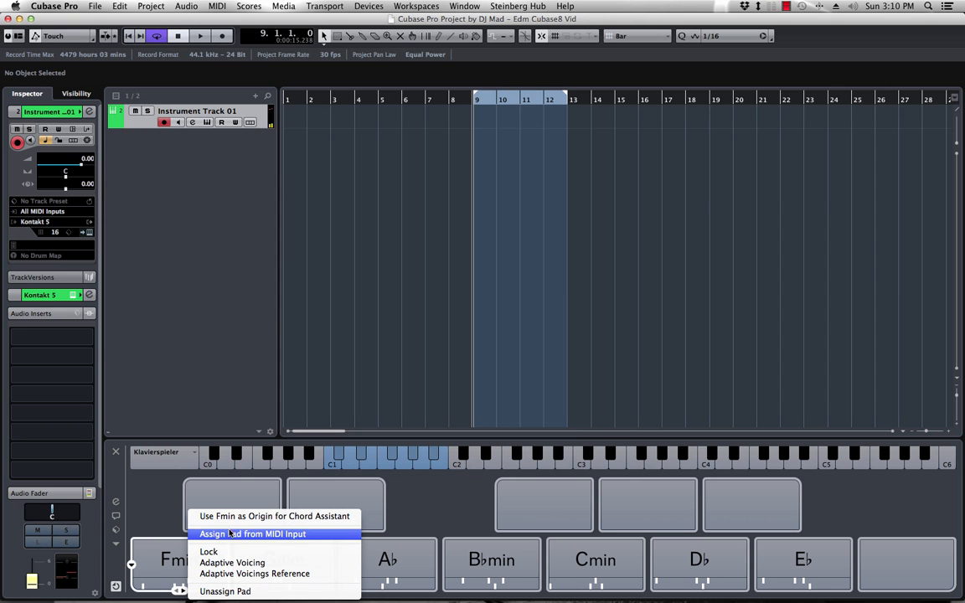
pyautogui.click(230, 515)
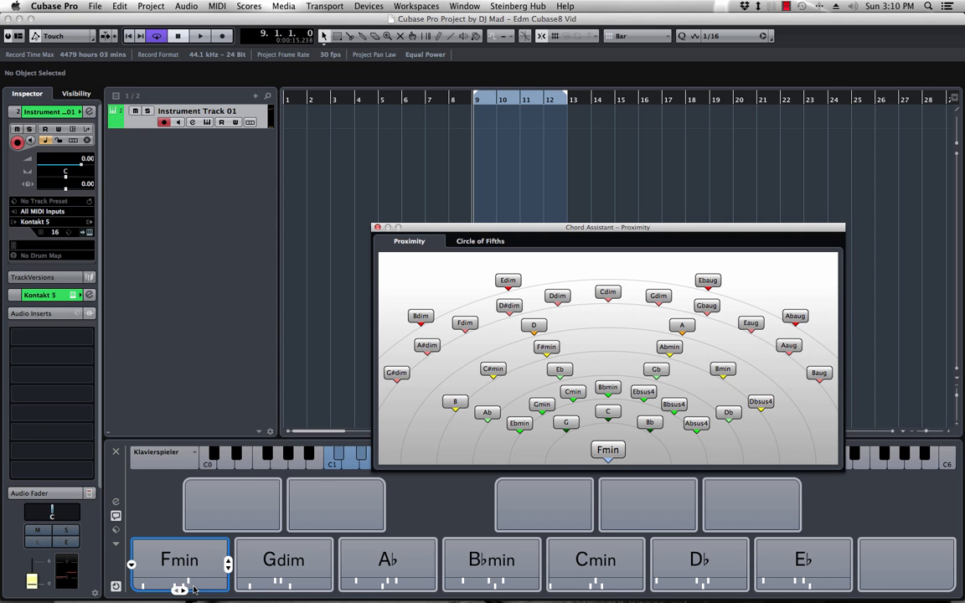
pyautogui.rightClick(185, 568)
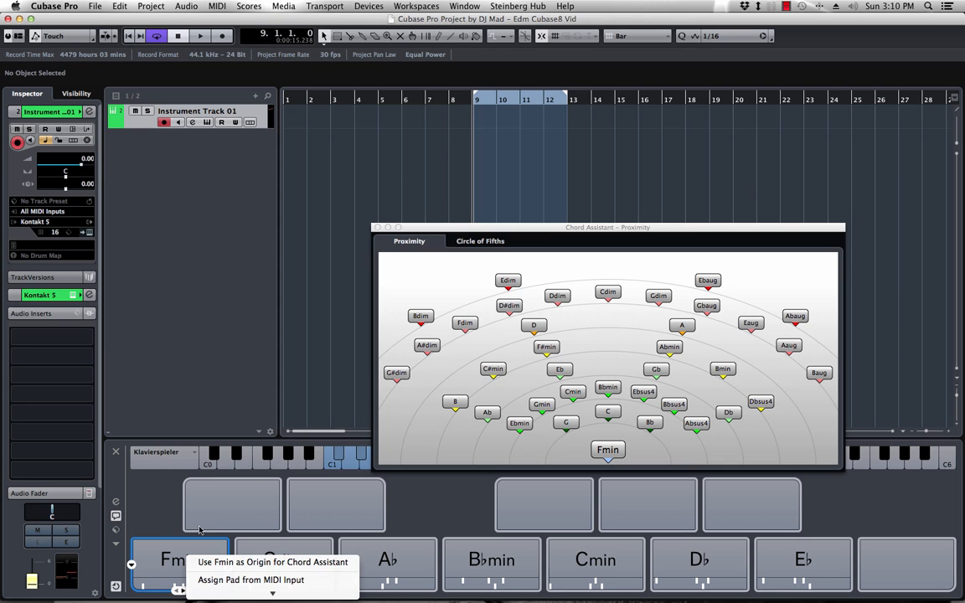
pyautogui.click(163, 519)
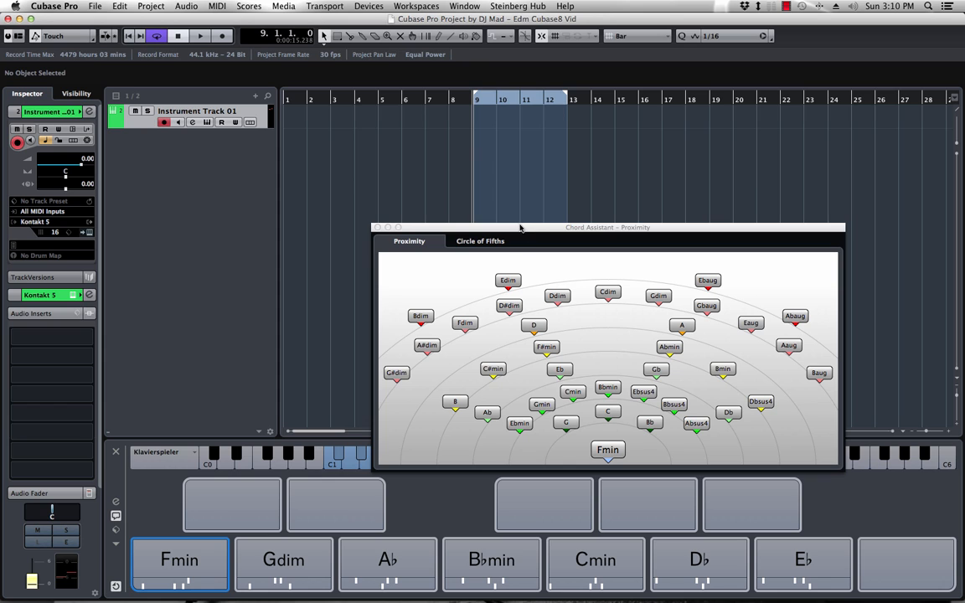
pyautogui.moveTo(519, 227); pyautogui.dragTo(398, 202)
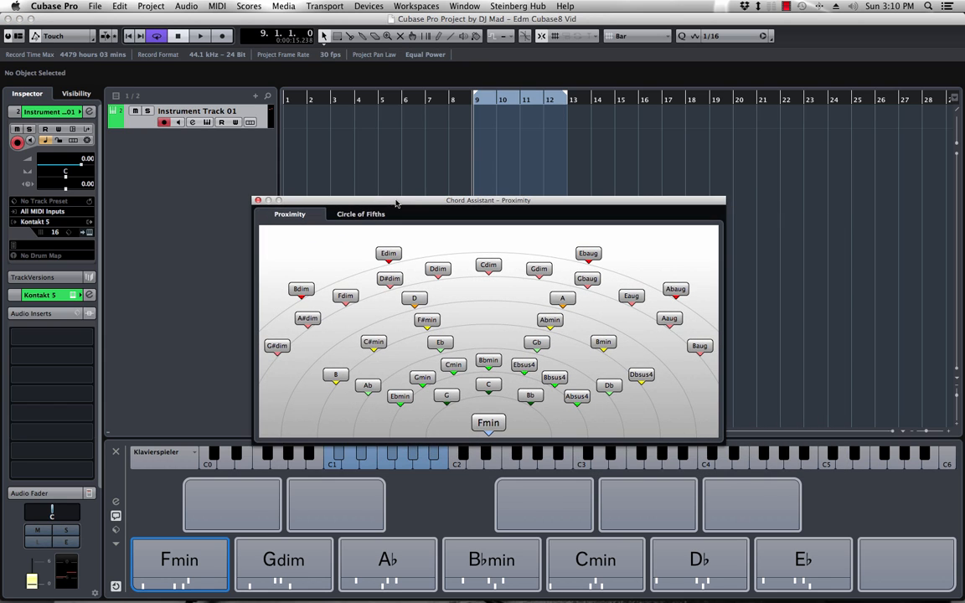
# Audition Fmin against the Absus4, Bbsus4, Ebsus4 and Bbmin suggestions in the Chord Assistant's Proximity view
pyautogui.click(490, 425)
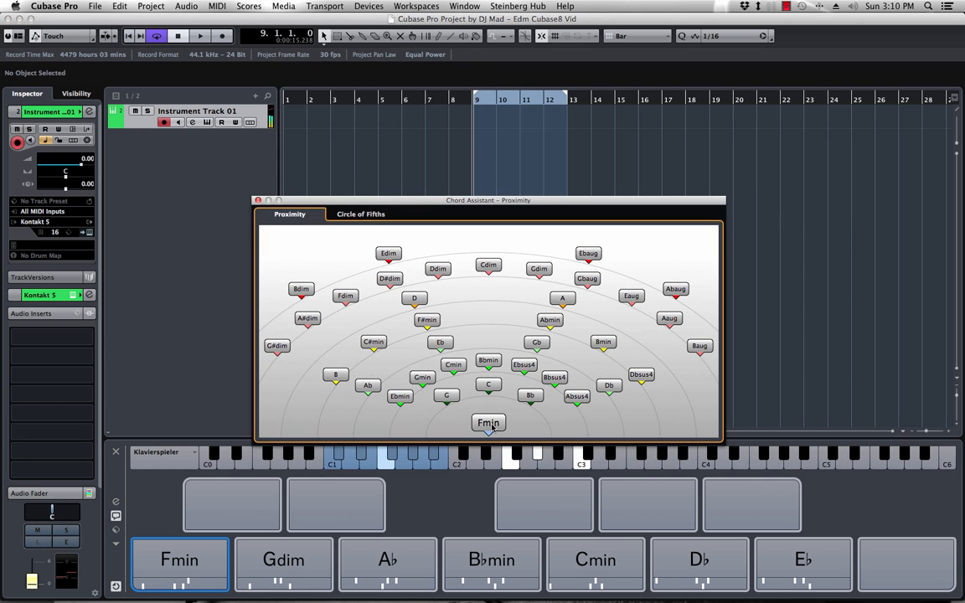
pyautogui.click(577, 397)
pyautogui.click(554, 377)
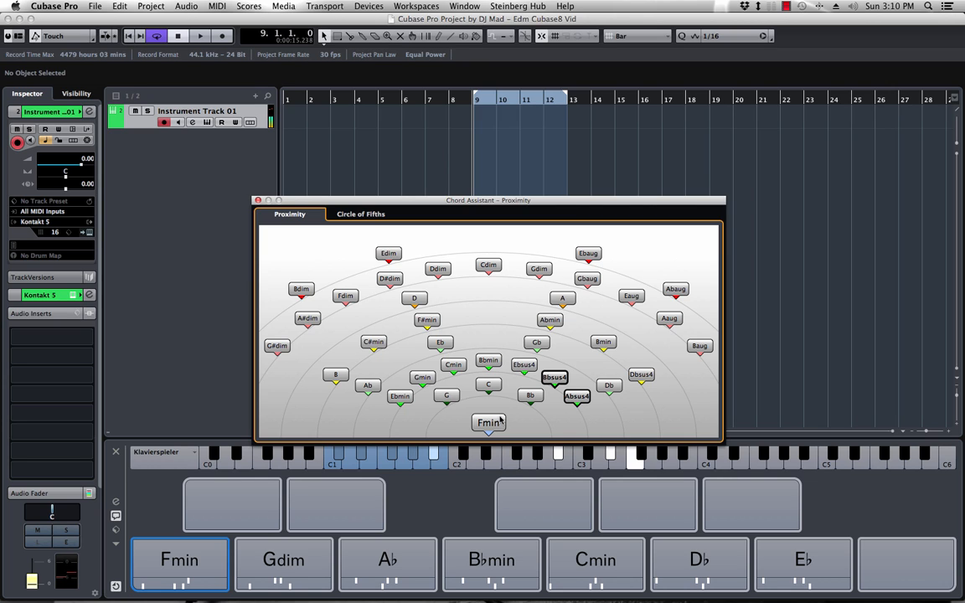
pyautogui.click(495, 424)
pyautogui.click(551, 378)
pyautogui.click(524, 365)
pyautogui.click(488, 361)
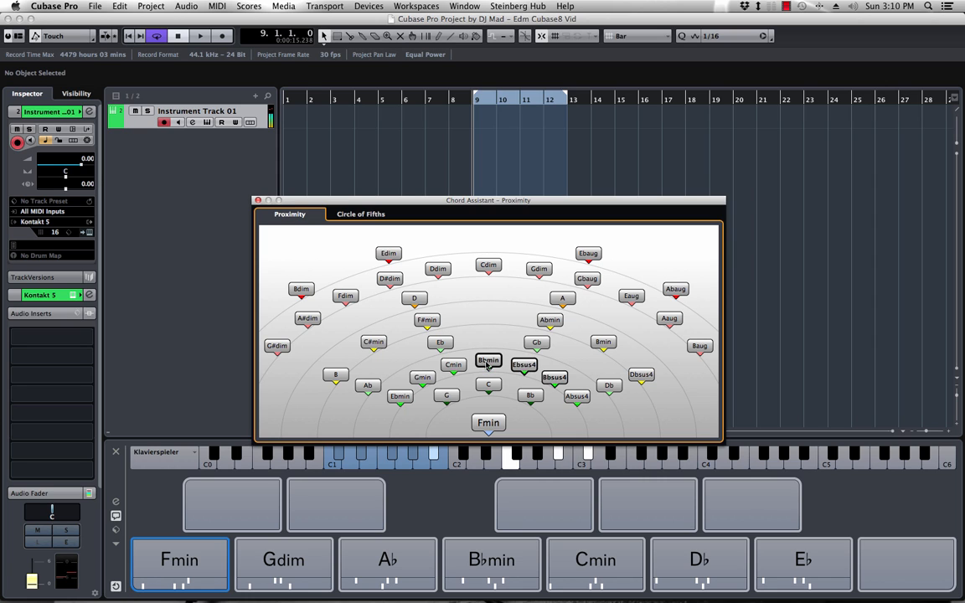
pyautogui.click(485, 423)
pyautogui.click(489, 362)
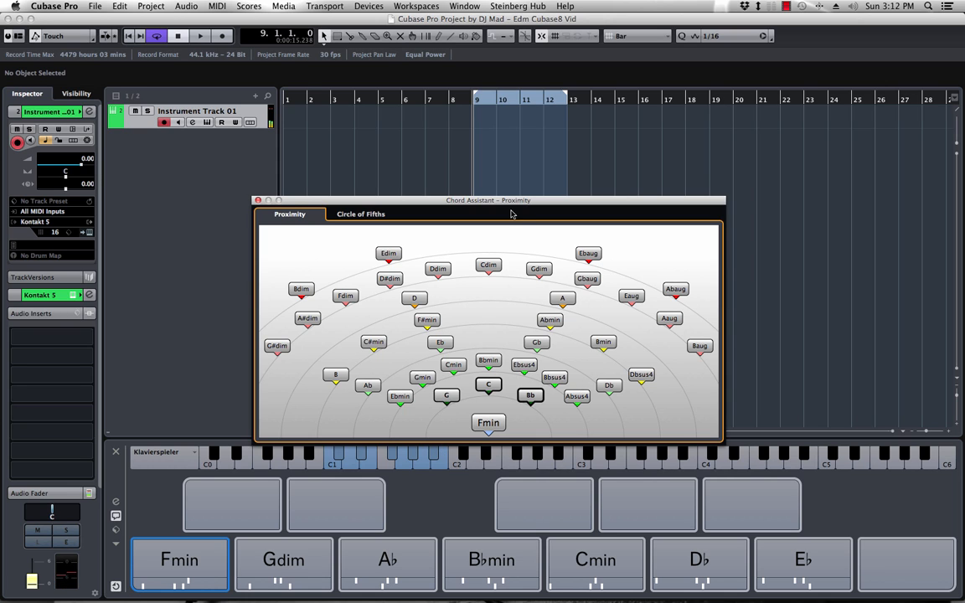
# Audition the Fmin, Gdim and A♭ chord pads with the Chord Assistant open
pyautogui.click(185, 560)
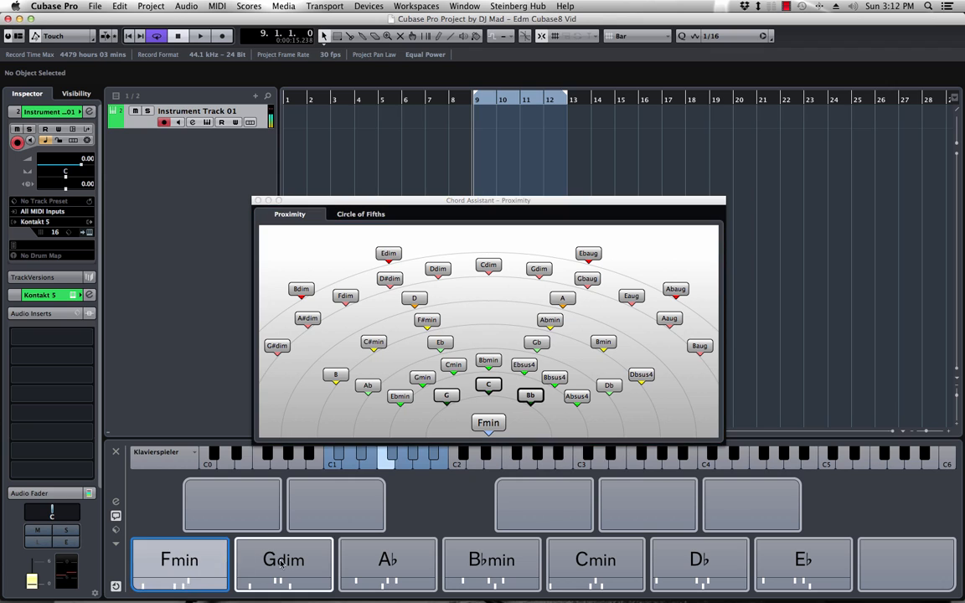
pyautogui.click(285, 562)
pyautogui.click(377, 564)
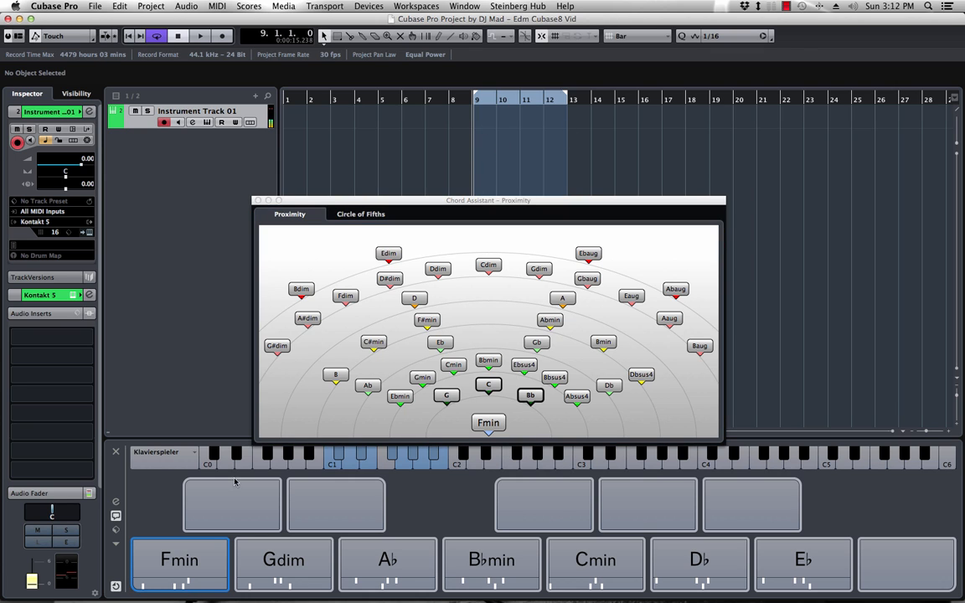
pyautogui.click(181, 566)
pyautogui.click(281, 572)
# Show the Transport panel, set the fixed project tempo to 128 BPM and hide the panel again
pyautogui.click(324, 7)
pyautogui.click(294, 26)
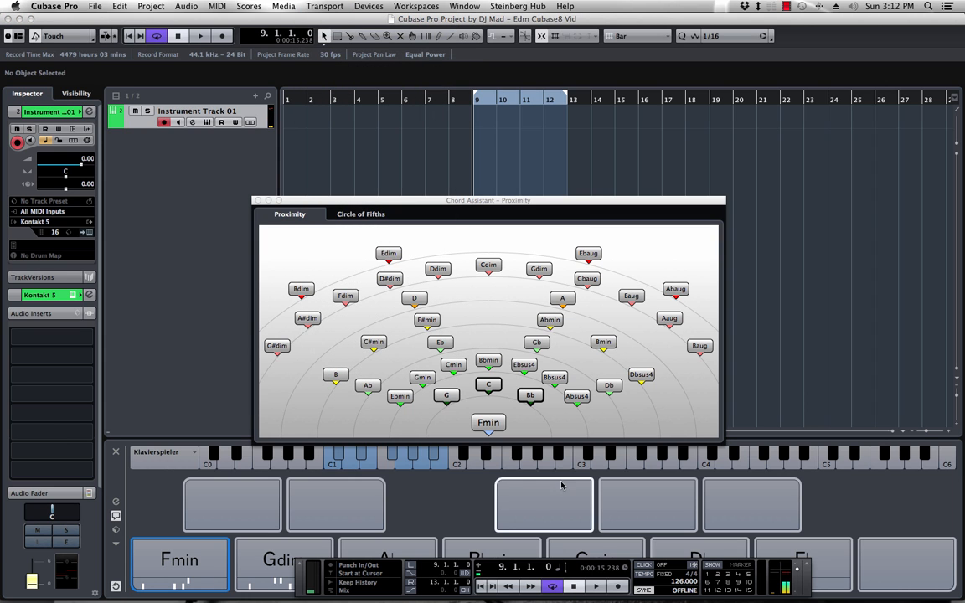
pyautogui.doubleClick(675, 580)
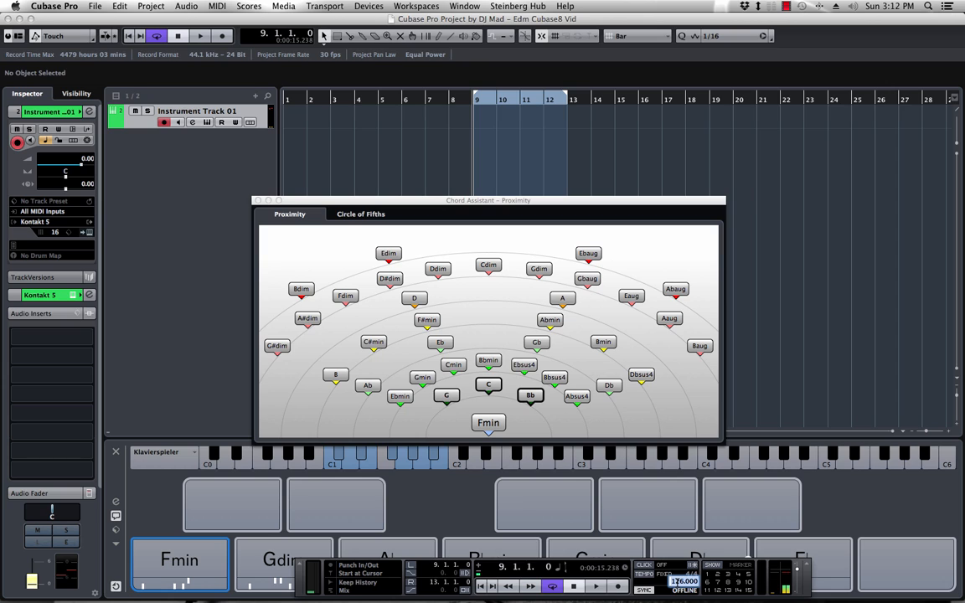
pyautogui.write('128')
pyautogui.press('Return')
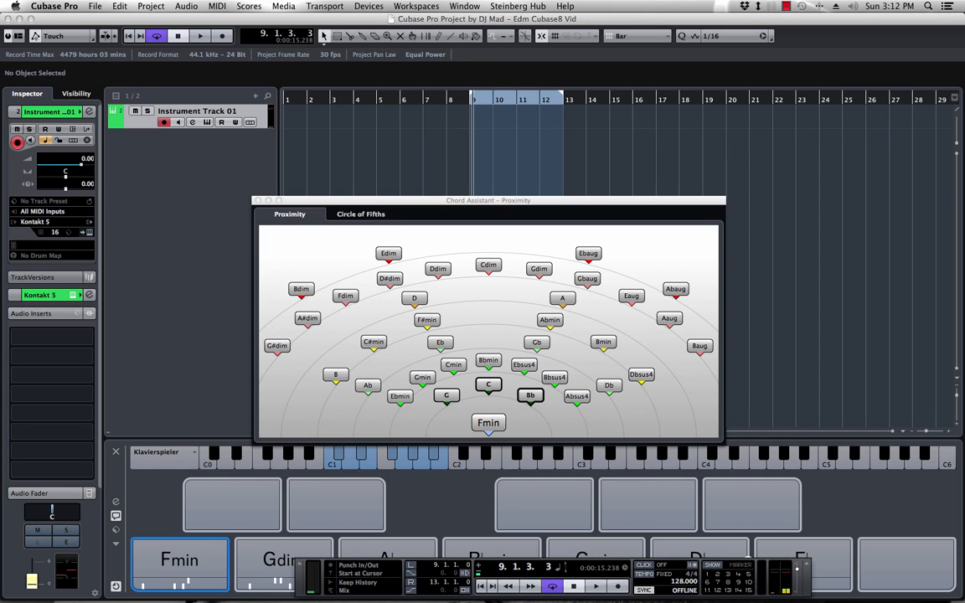
pyautogui.click(300, 565)
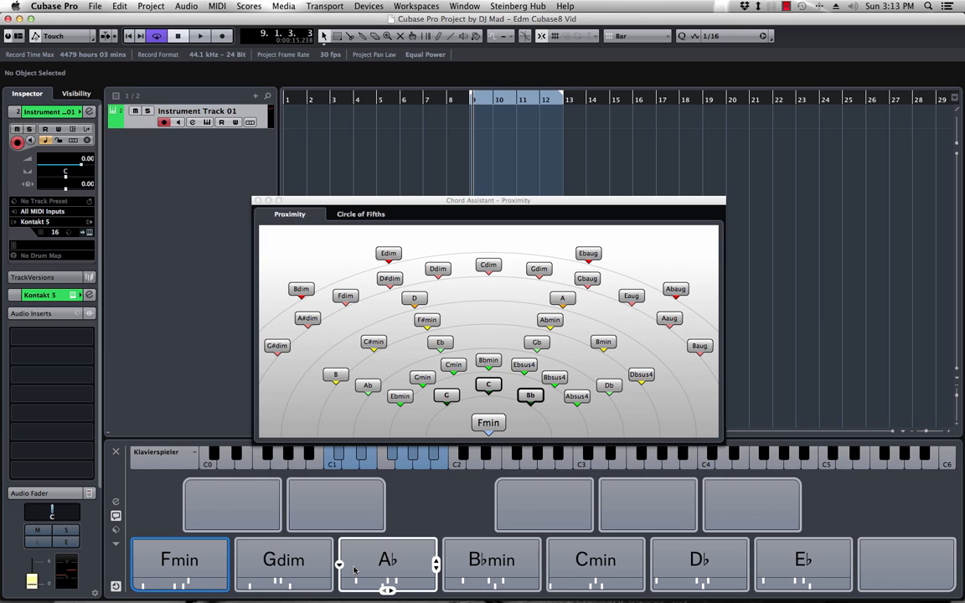
# Record a chord pad progression onto Instrument Track 01 from bar 8 to bar 17
pyautogui.press('space')
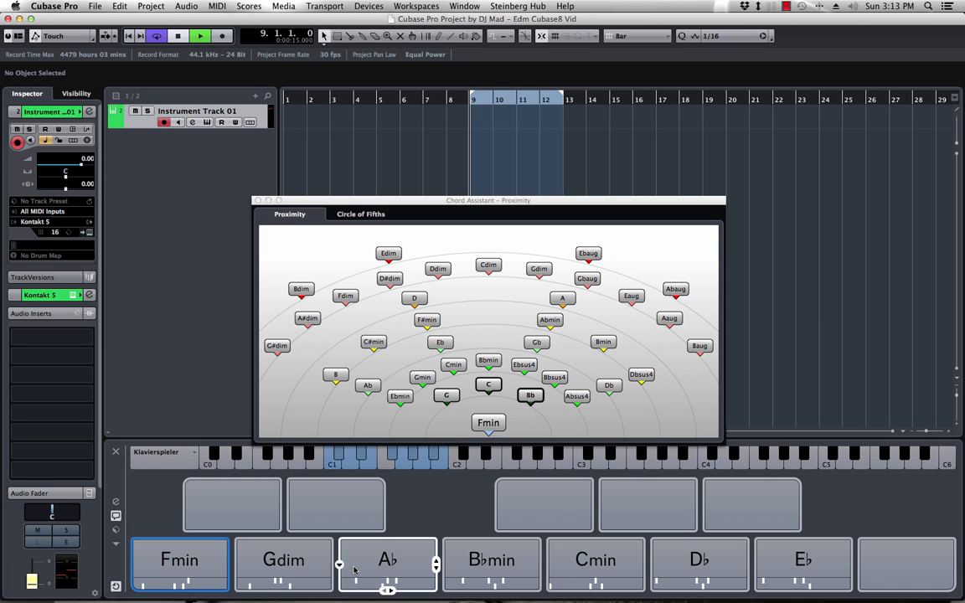
pyautogui.press('space')
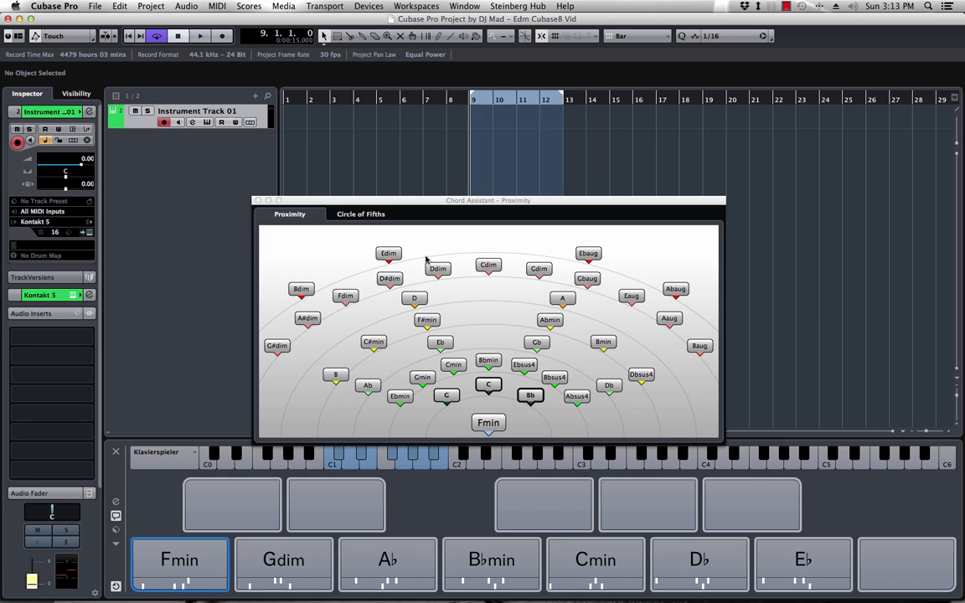
pyautogui.click(449, 100)
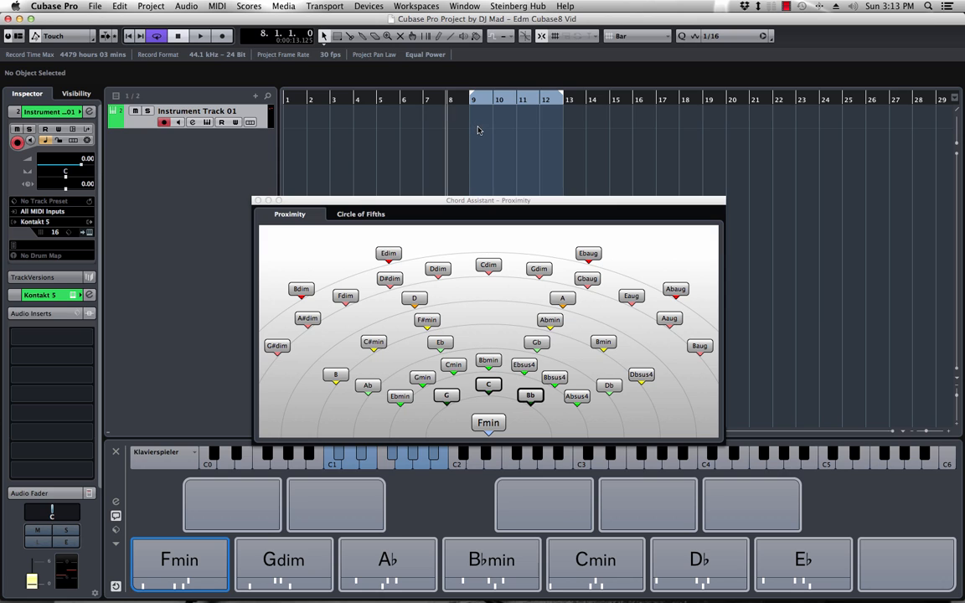
pyautogui.press('KP_Multiply')
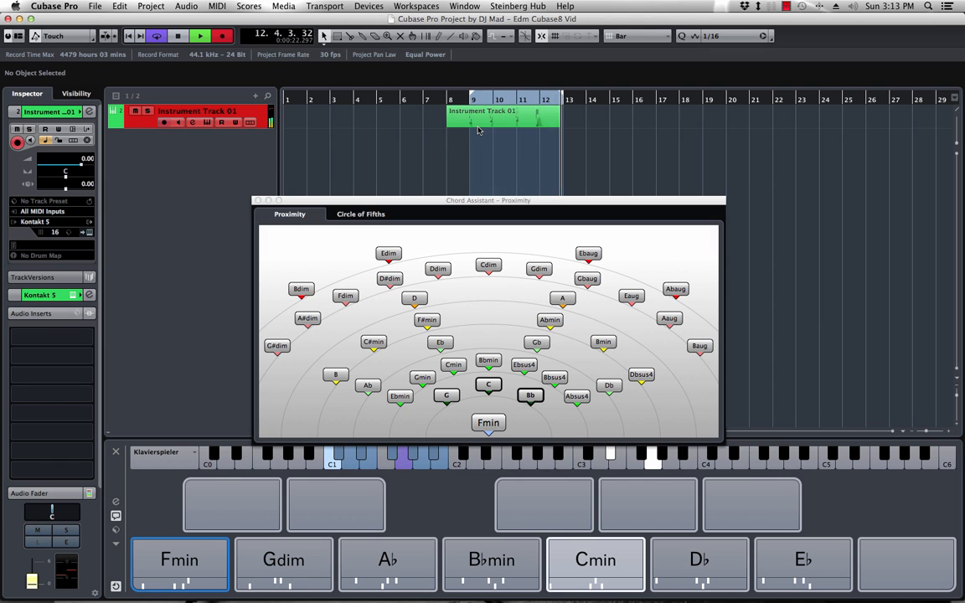
pyautogui.press('space')
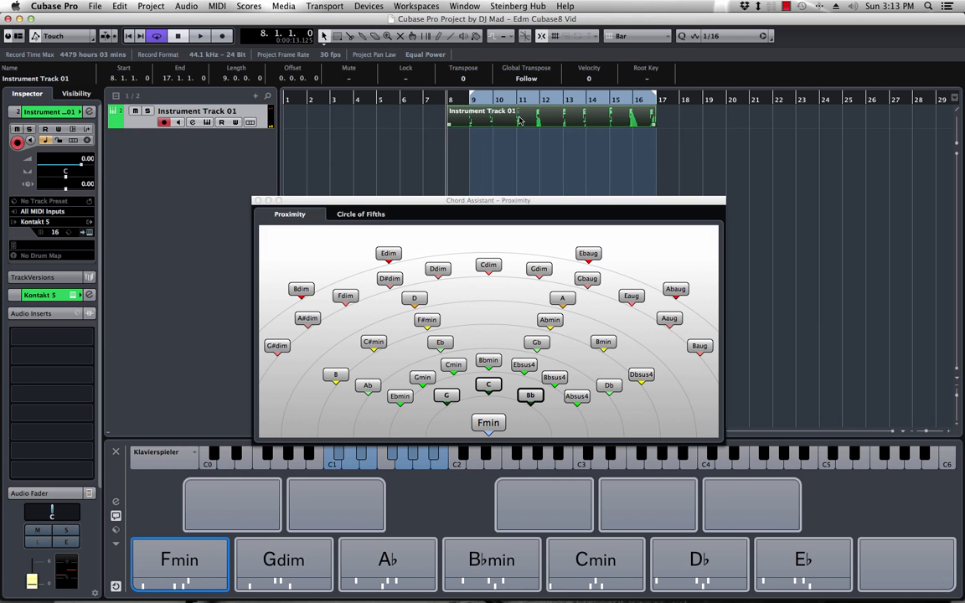
# Trim the start of the recorded part to bar 9 and close the Chord Assistant
pyautogui.moveTo(450, 124); pyautogui.dragTo(471, 126)
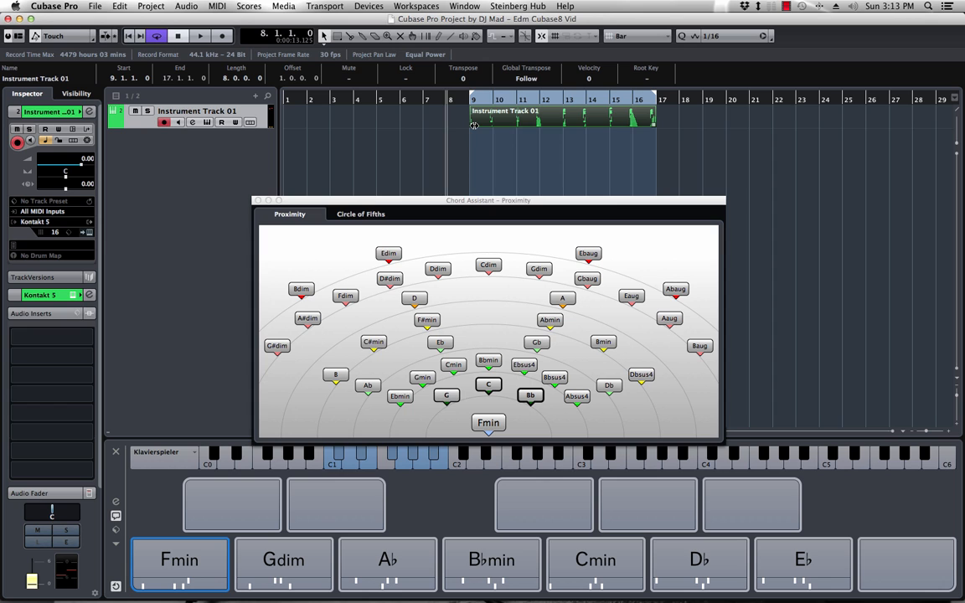
pyautogui.click(257, 200)
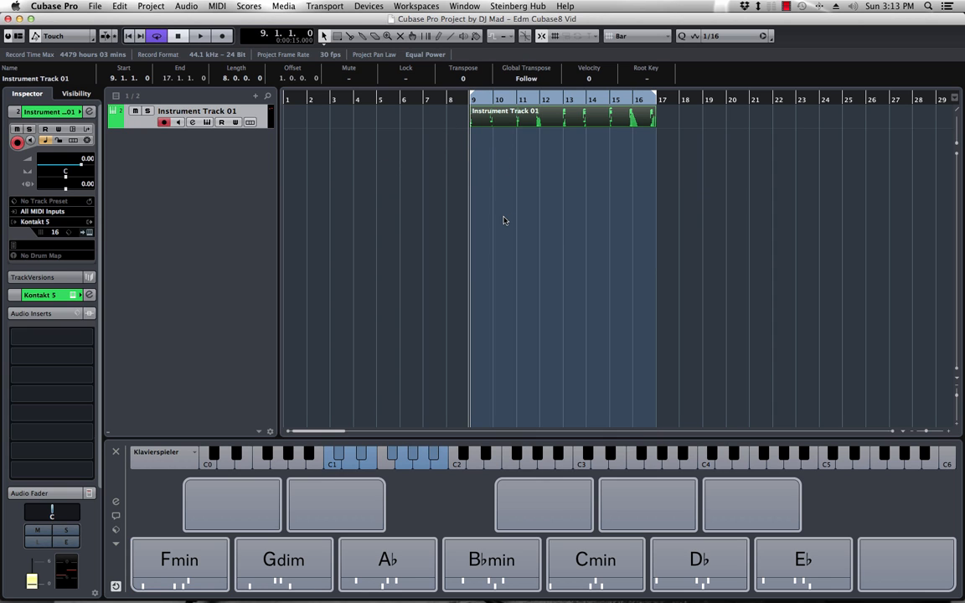
# Open the recorded part in the Key Editor, play back its chords across bars 9 to 17, and close the editor
pyautogui.doubleClick(531, 122)
pyautogui.scroll(5, 360, 308)
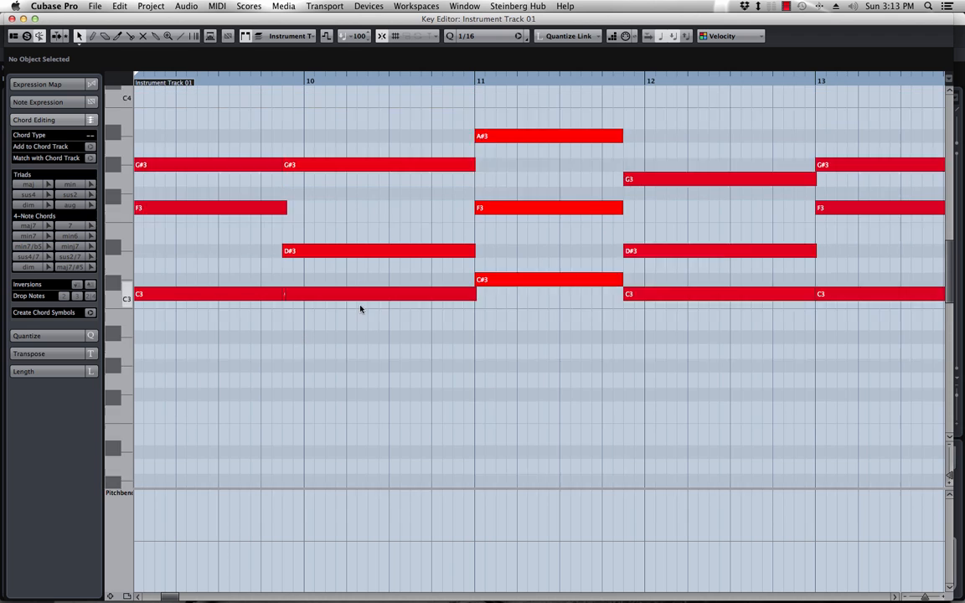
pyautogui.press('g')
pyautogui.press('g')
pyautogui.press('g')
pyautogui.press('g')
pyautogui.press('space')
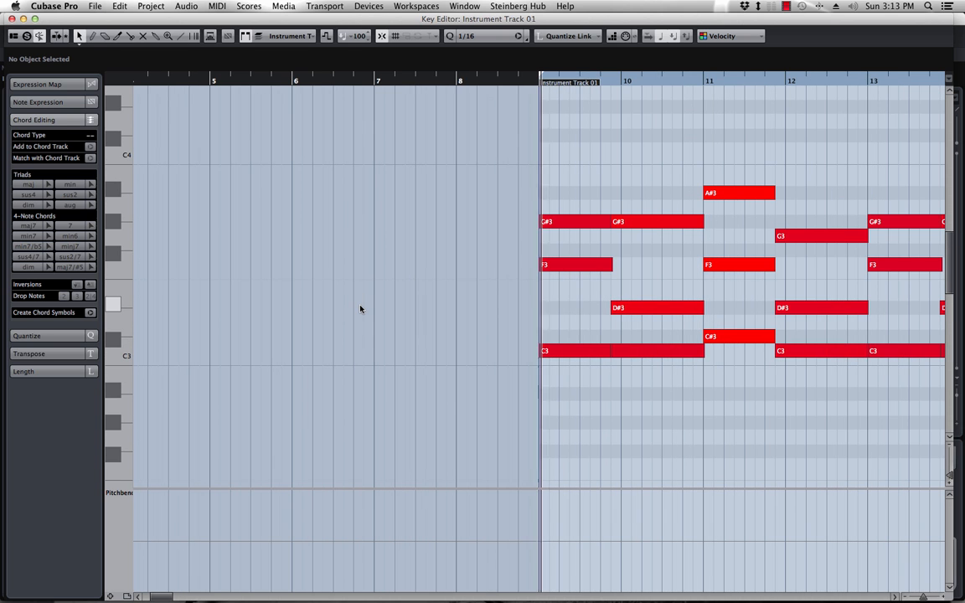
pyautogui.hscroll(4, 550, 212)
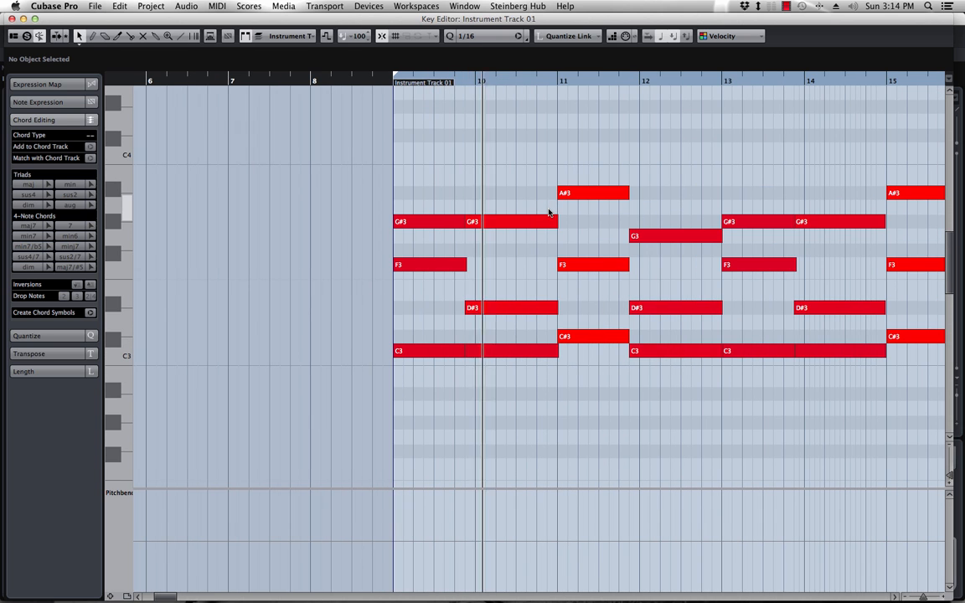
pyautogui.hscroll(5, 669, 177)
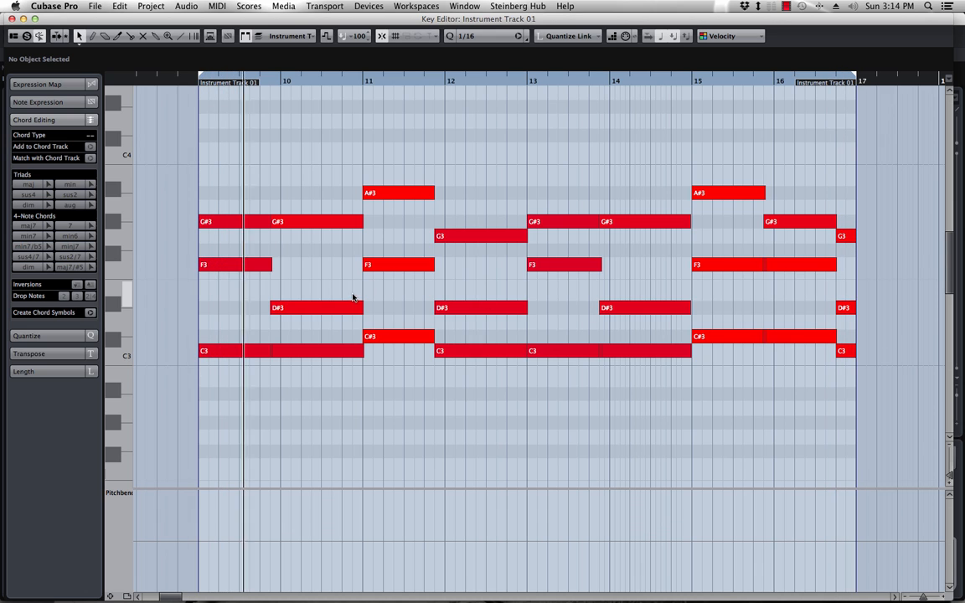
pyautogui.press('space')
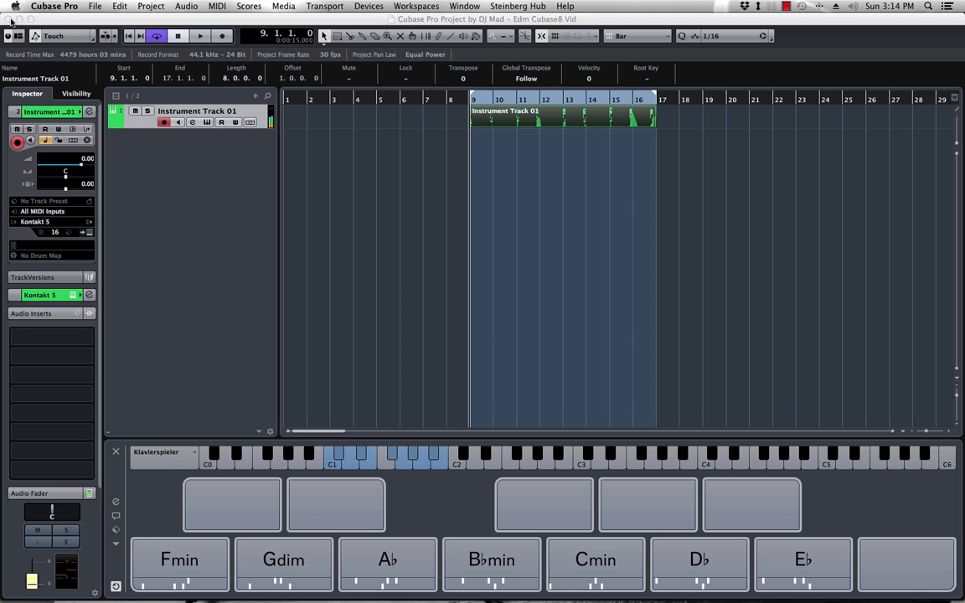
pyautogui.click(12, 18)
pyautogui.rightClick(138, 125)
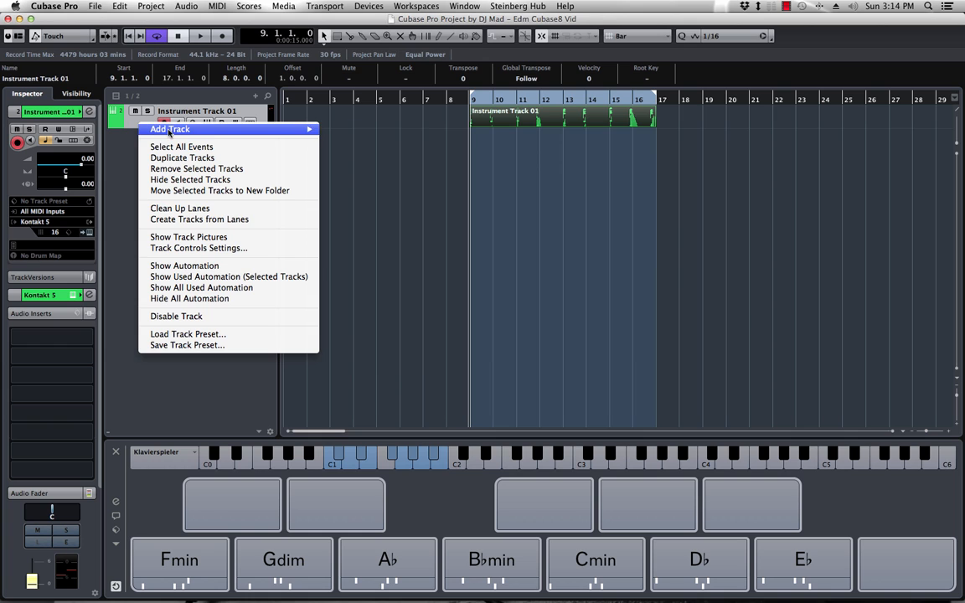
pyautogui.press('Escape')
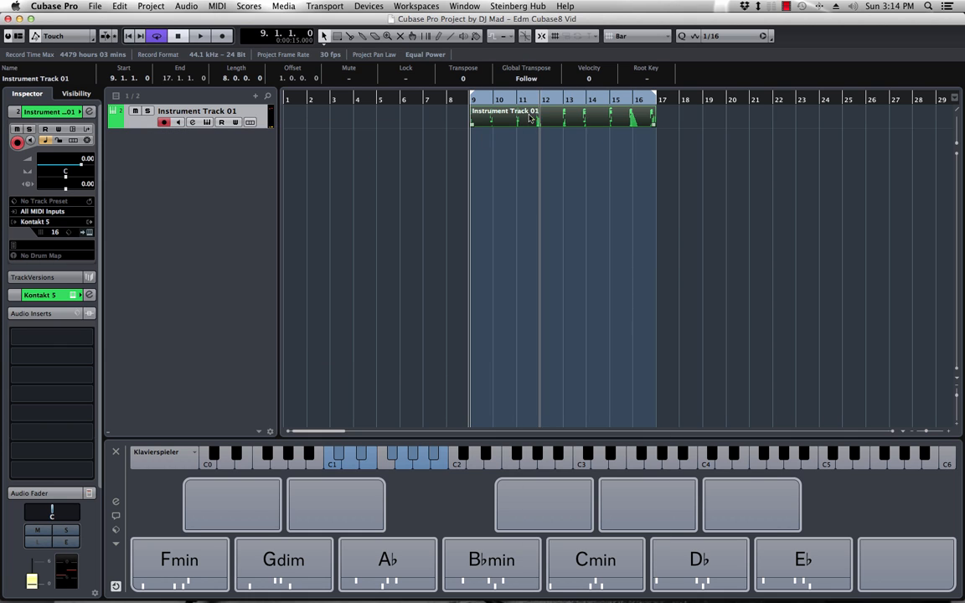
# Create chord symbols on a chord track from the recorded part spanning bars 9 to 17
pyautogui.rightClick(529, 119)
pyautogui.moveTo(626, 432)
pyautogui.click(696, 493)
# Duplicate Instrument Track 01 and rename the original track as piano
pyautogui.rightClick(144, 144)
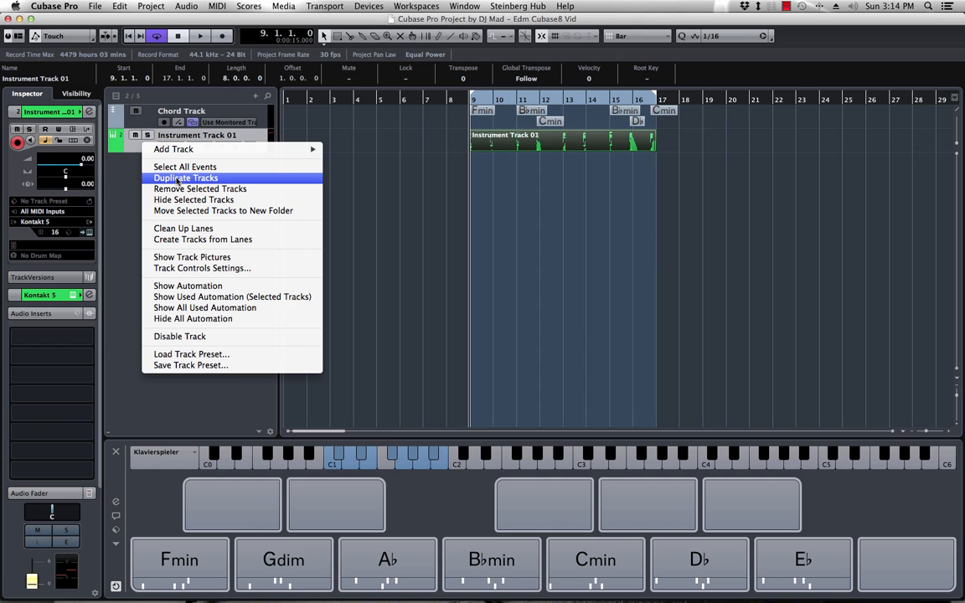
pyautogui.click(178, 179)
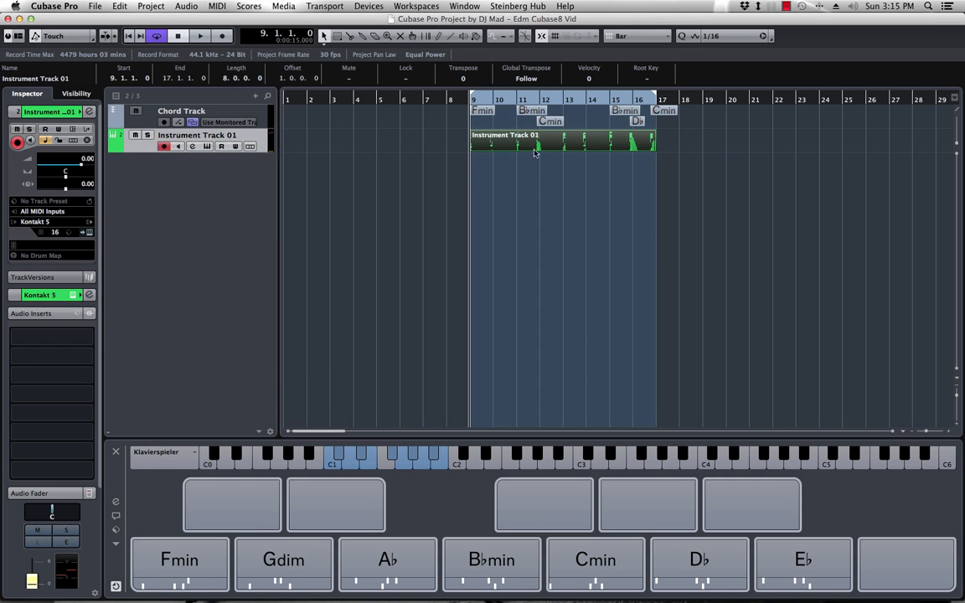
pyautogui.doubleClick(196, 137)
pyautogui.write('piano')
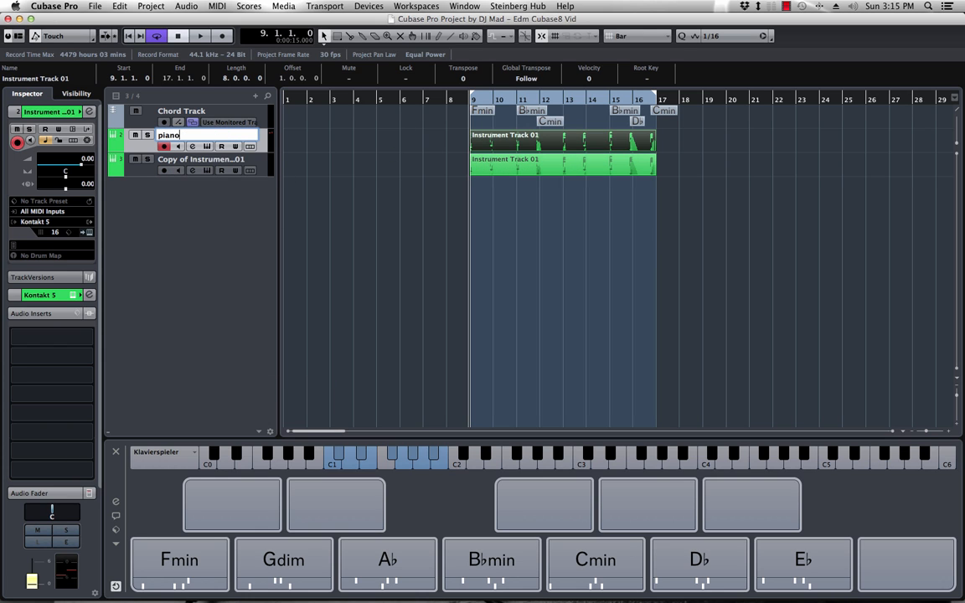
# Rename the duplicated track as synth lead and change its instrument to Spire
pyautogui.doubleClick(204, 159)
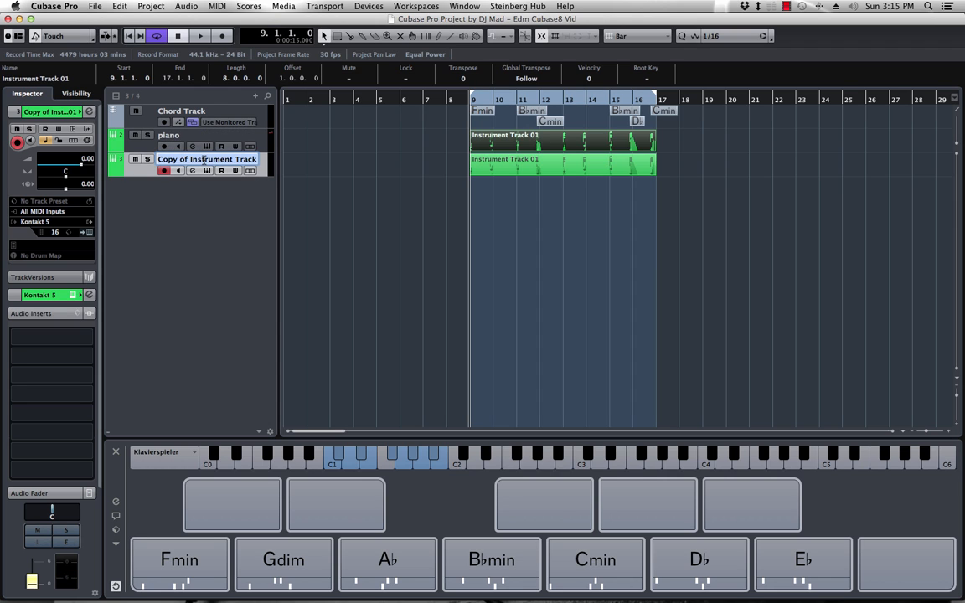
pyautogui.write('syn')
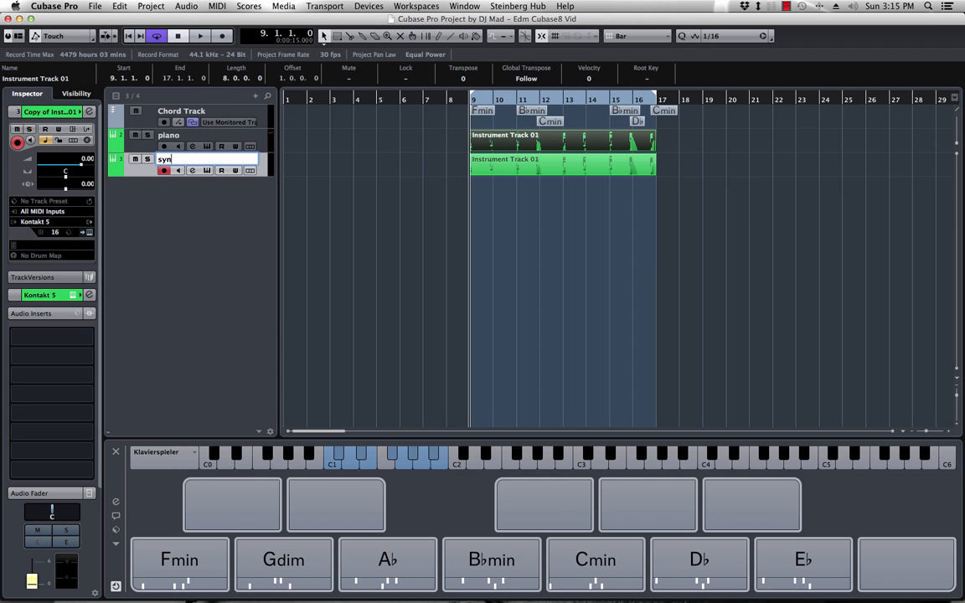
pyautogui.write('th lead')
pyautogui.press('Return')
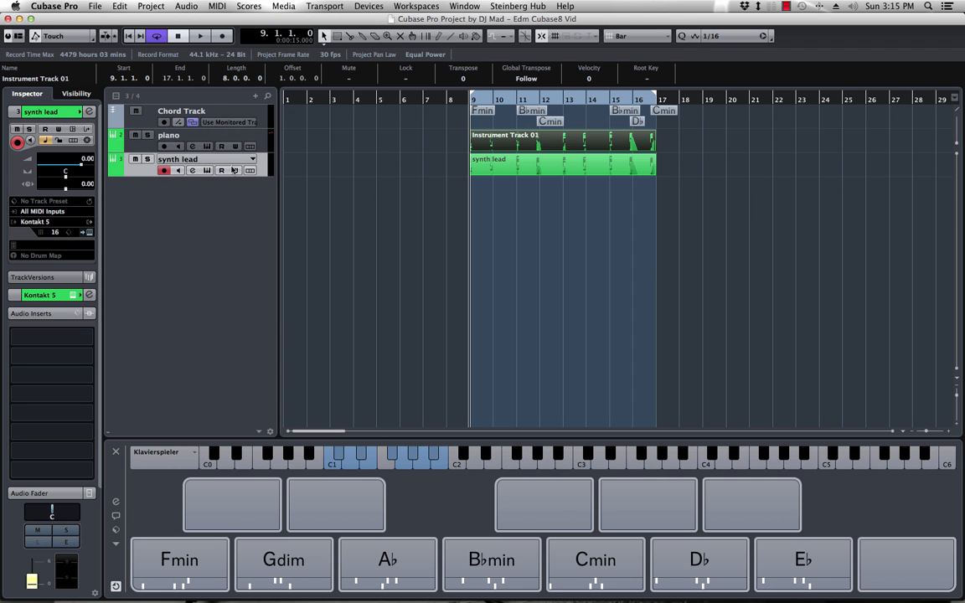
pyautogui.click(47, 222)
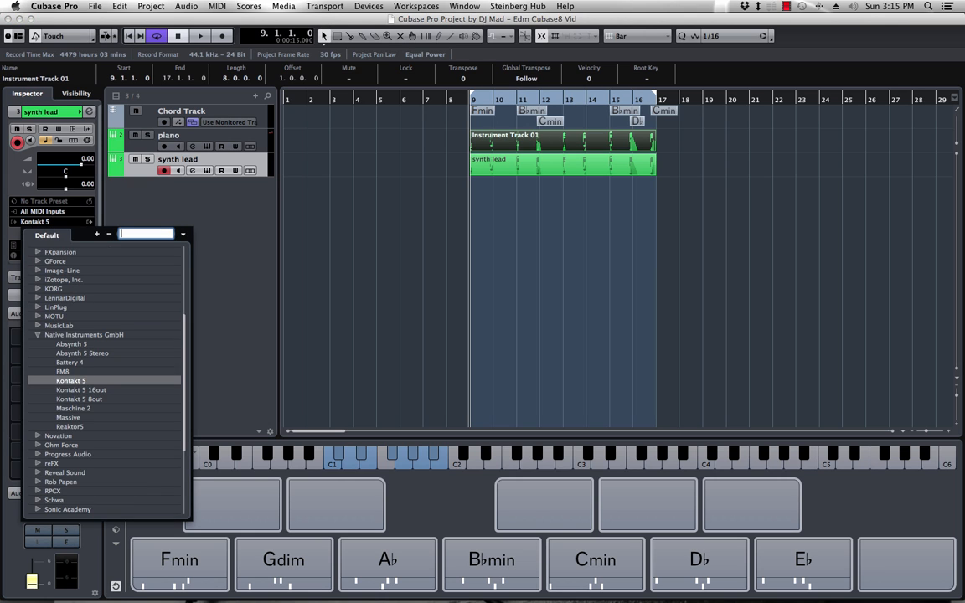
pyautogui.write('spire')
pyautogui.press('Return')
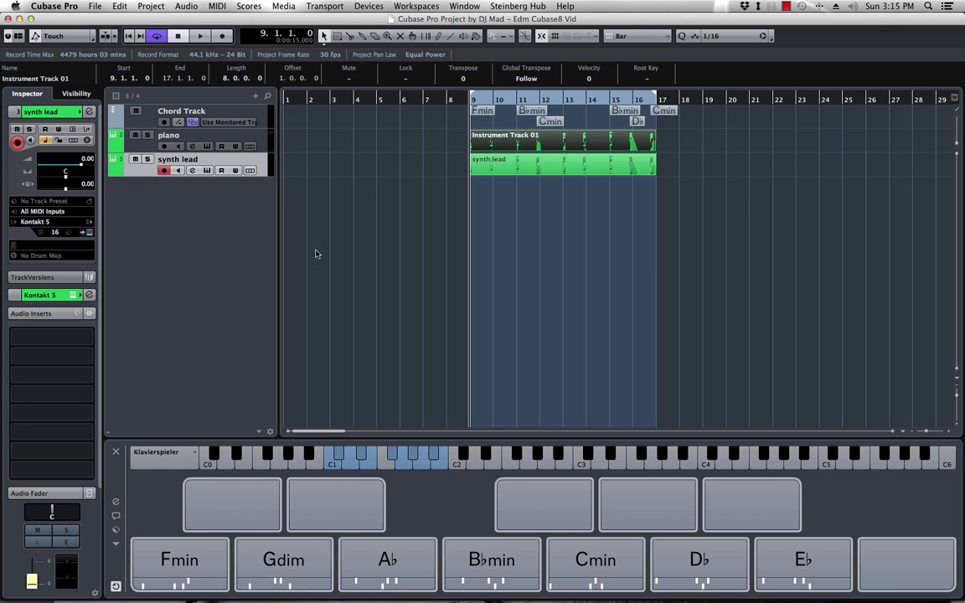
# Play back the Spire sound and lower the synth lead track's volume to about -13.4 dB
pyautogui.press('space')
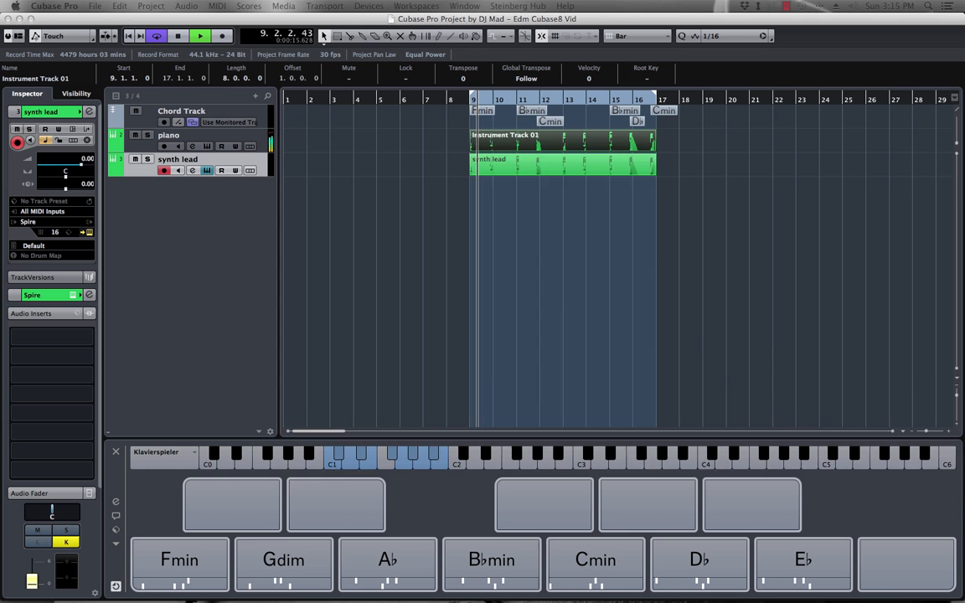
pyautogui.press('space')
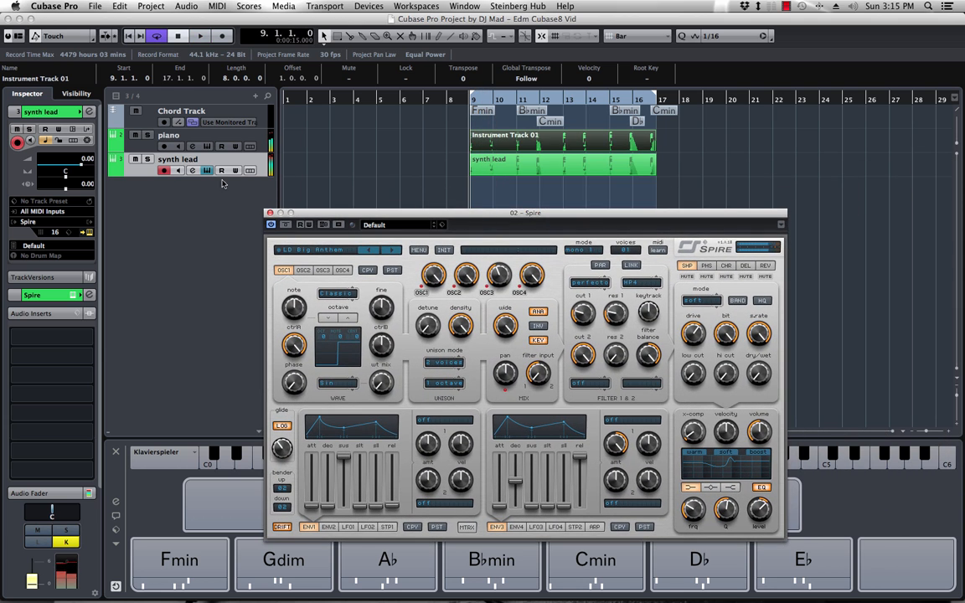
pyautogui.click(524, 168)
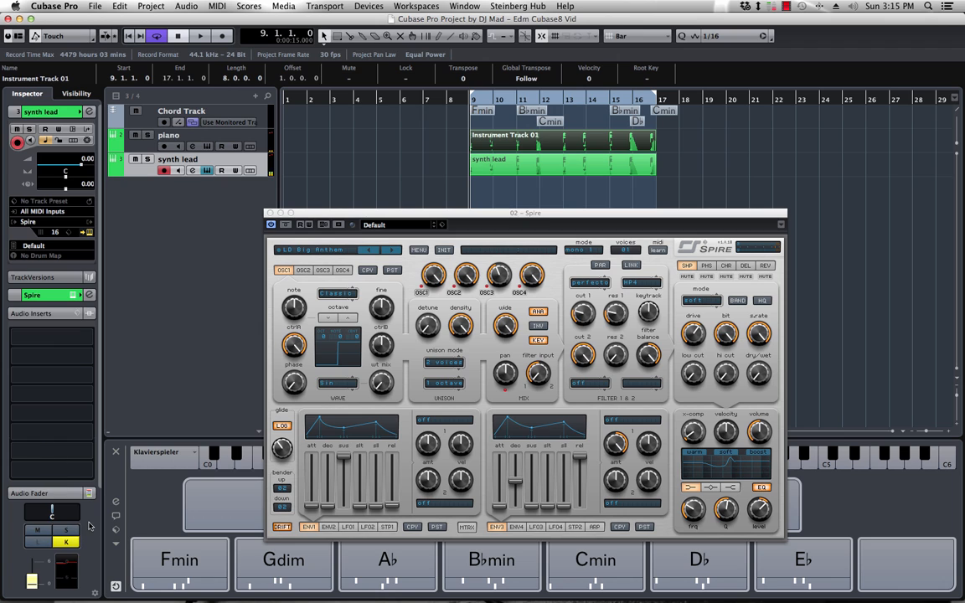
pyautogui.scroll(-5, 83, 473)
pyautogui.moveTo(31, 452); pyautogui.dragTo(32, 502)
pyautogui.press('space')
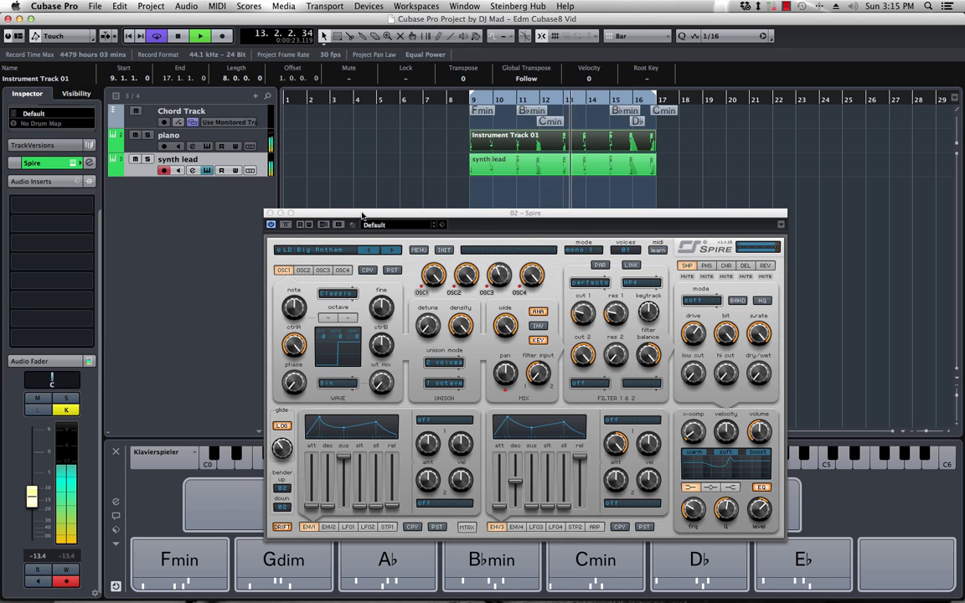
pyautogui.press('space')
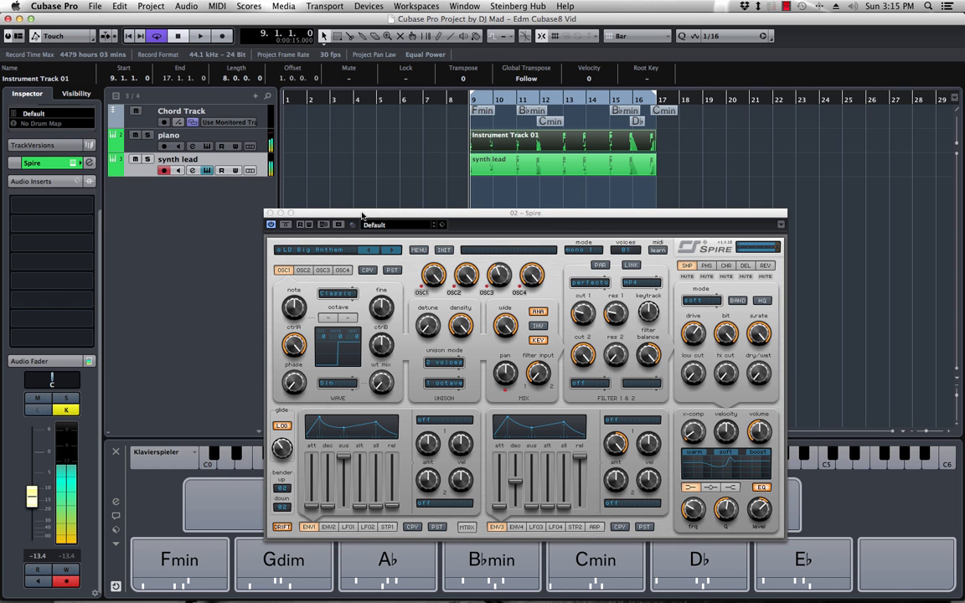
# Open the synth lead part in the Key Editor and mute all upper chord notes from C3 to A#3
pyautogui.moveTo(362, 216); pyautogui.dragTo(440, 300)
pyautogui.doubleClick(510, 168)
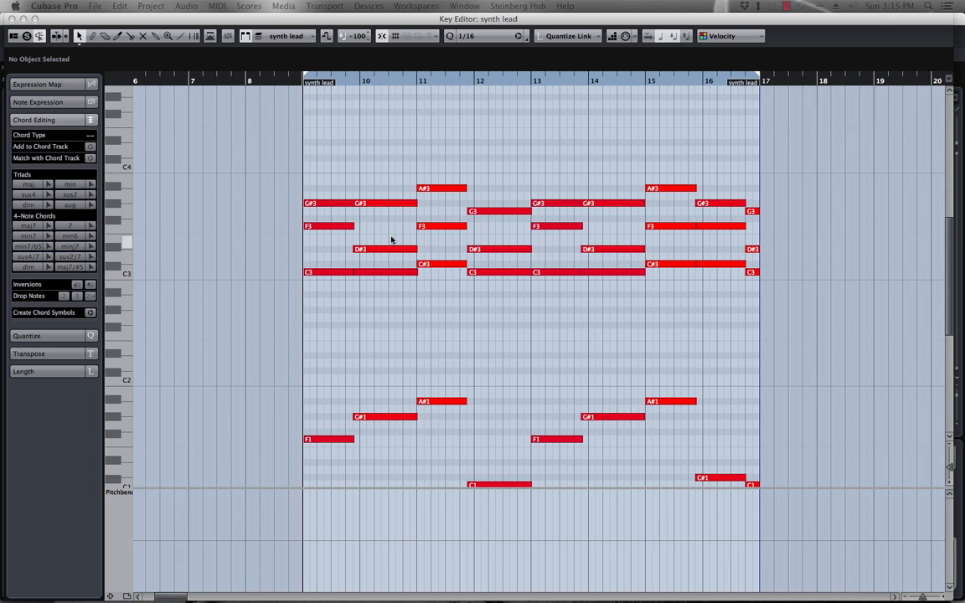
pyautogui.moveTo(251, 146); pyautogui.dragTo(851, 307)
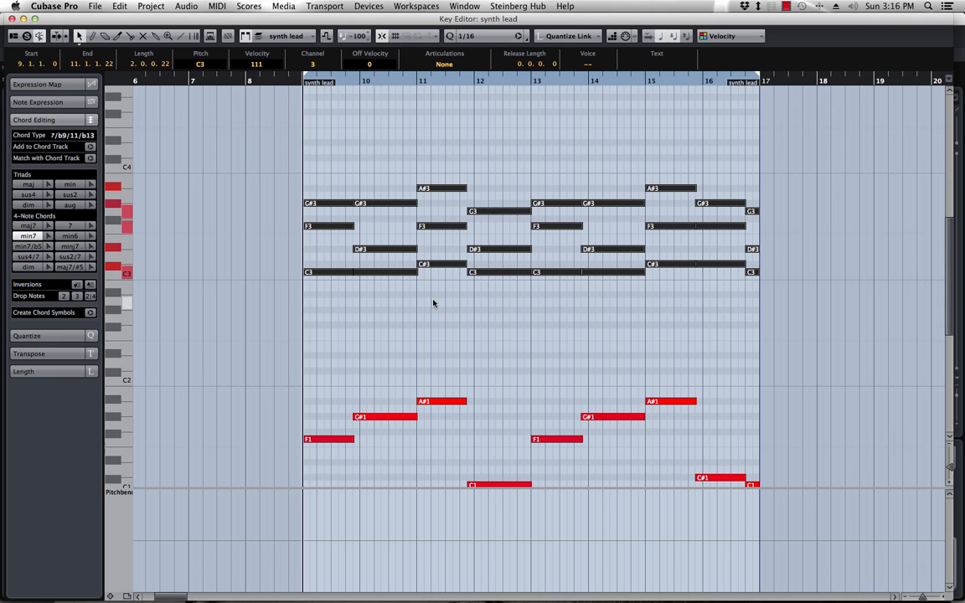
pyautogui.click(458, 216)
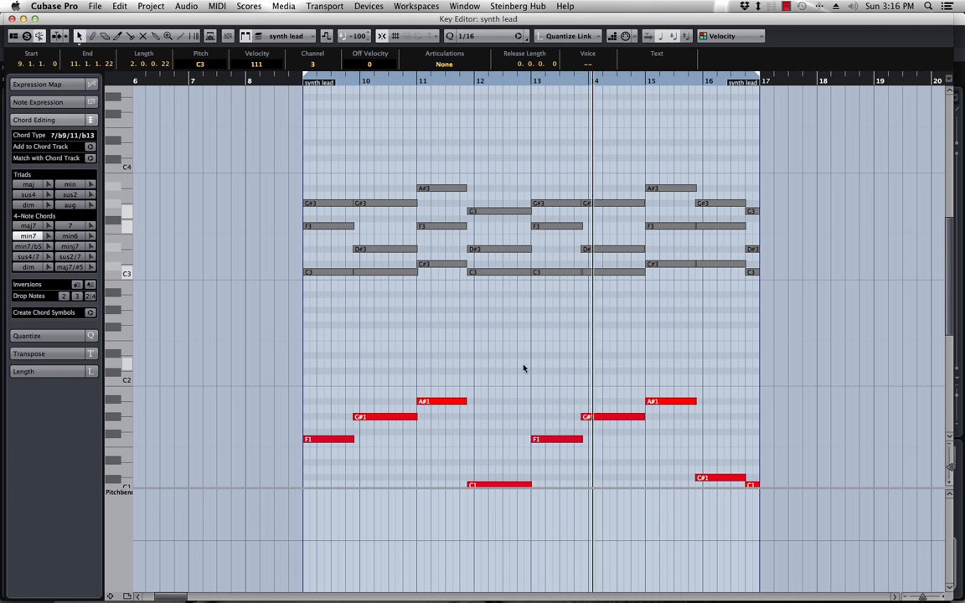
# Mute the low bass notes as well and unmute only the C3 note at bar 9 to start the melody
pyautogui.scroll(-2, 536, 345)
pyautogui.scroll(2, 536, 345)
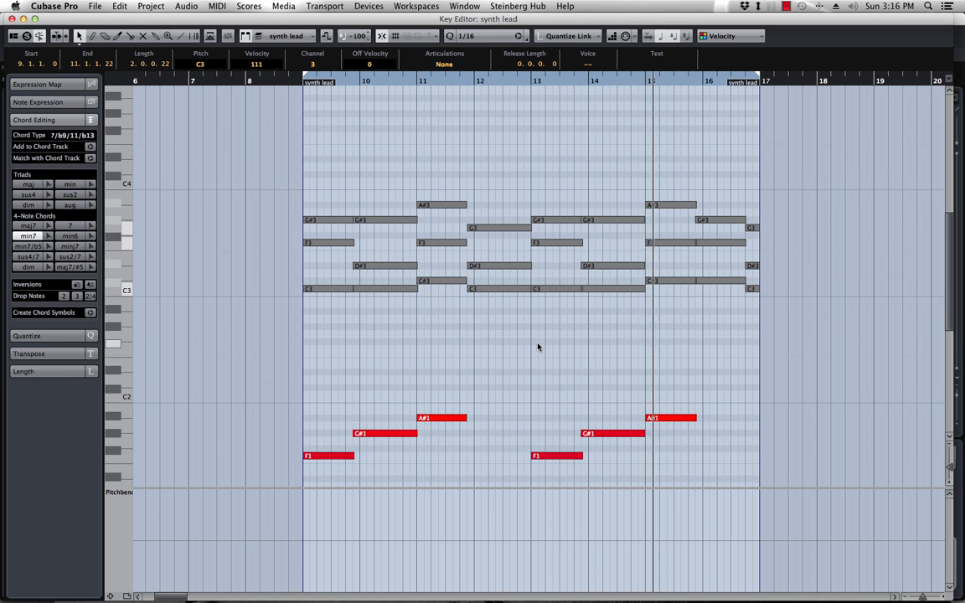
pyautogui.scroll(-2, 536, 345)
pyautogui.press('space')
pyautogui.click(666, 346)
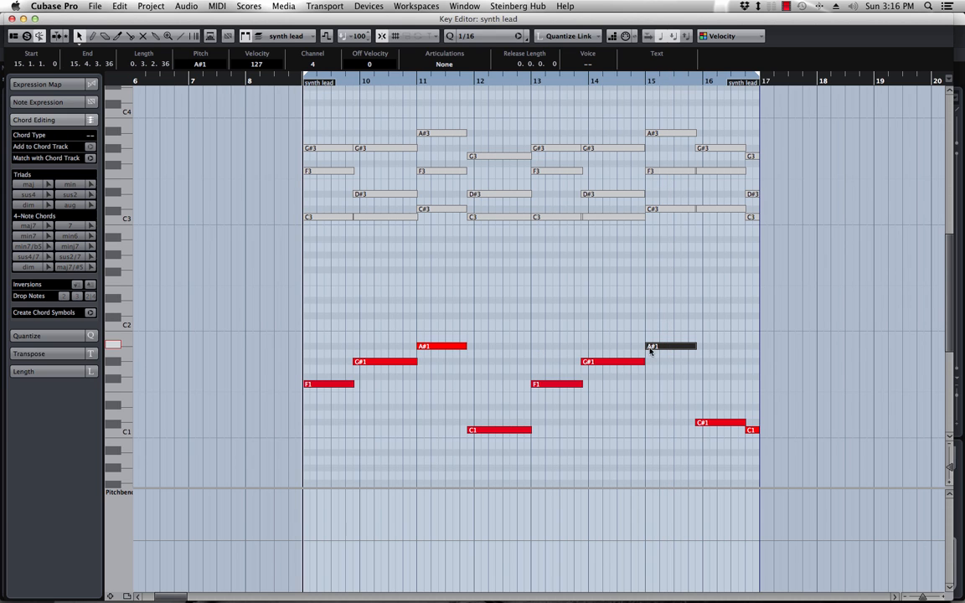
pyautogui.scroll(4, 593, 283)
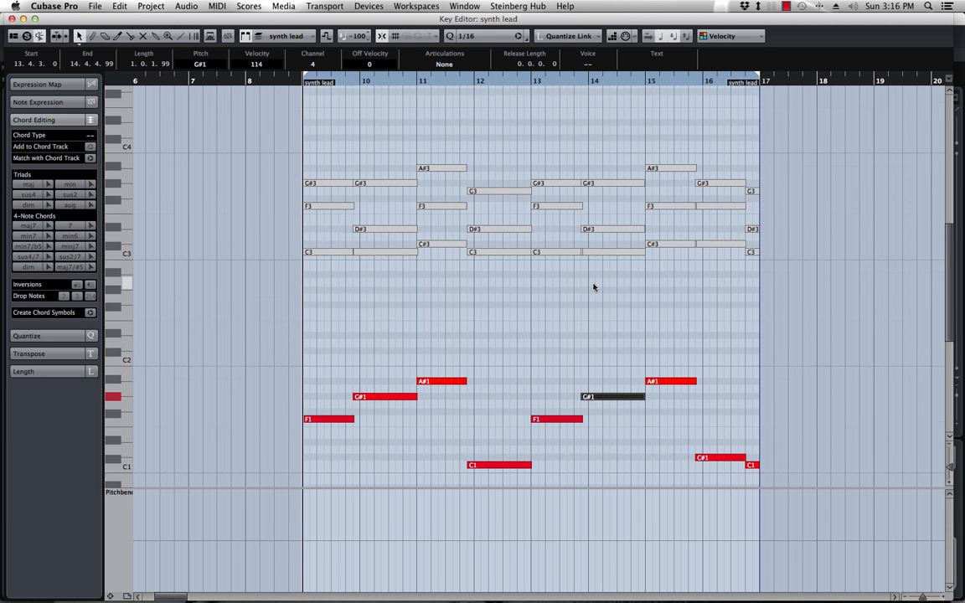
pyautogui.click(322, 325)
pyautogui.press('space')
pyautogui.press('space')
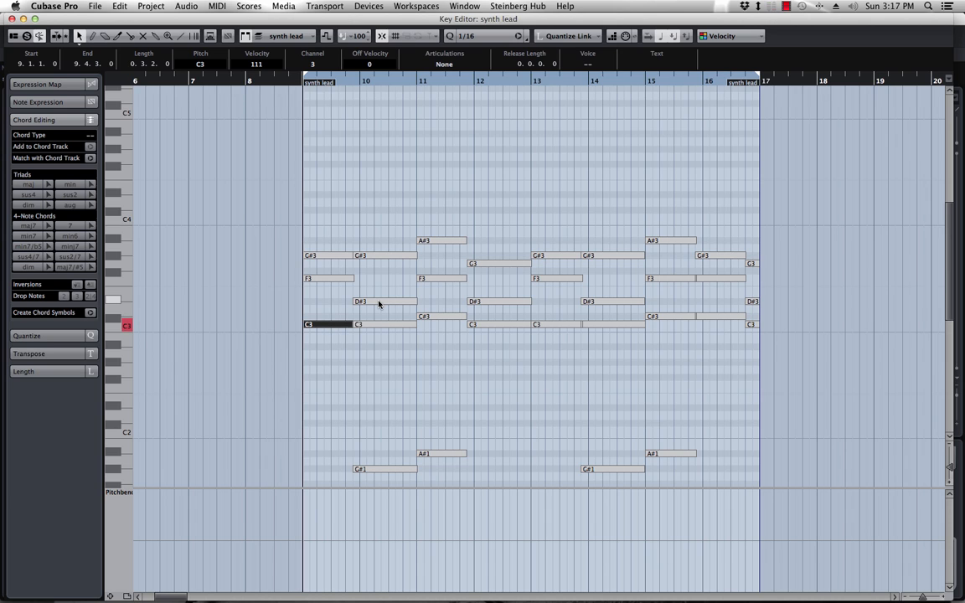
pyautogui.press('space')
pyautogui.press('space')
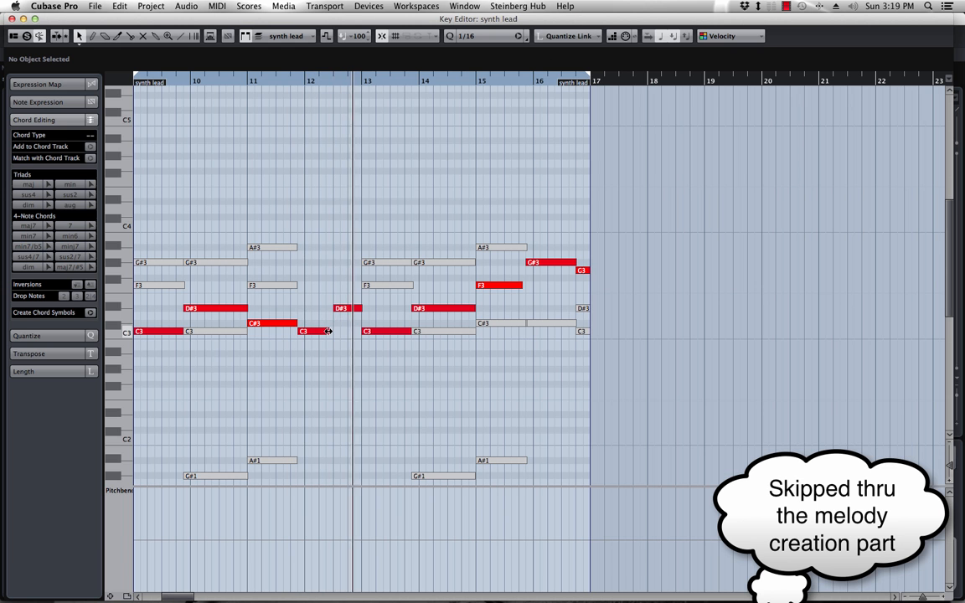
# Resize bar 12's C3 and D#3 so D#3 starts at 12.4.1, and extend bar 15's F3 to 15.4.3
pyautogui.moveTo(327, 331); pyautogui.dragTo(349, 315)
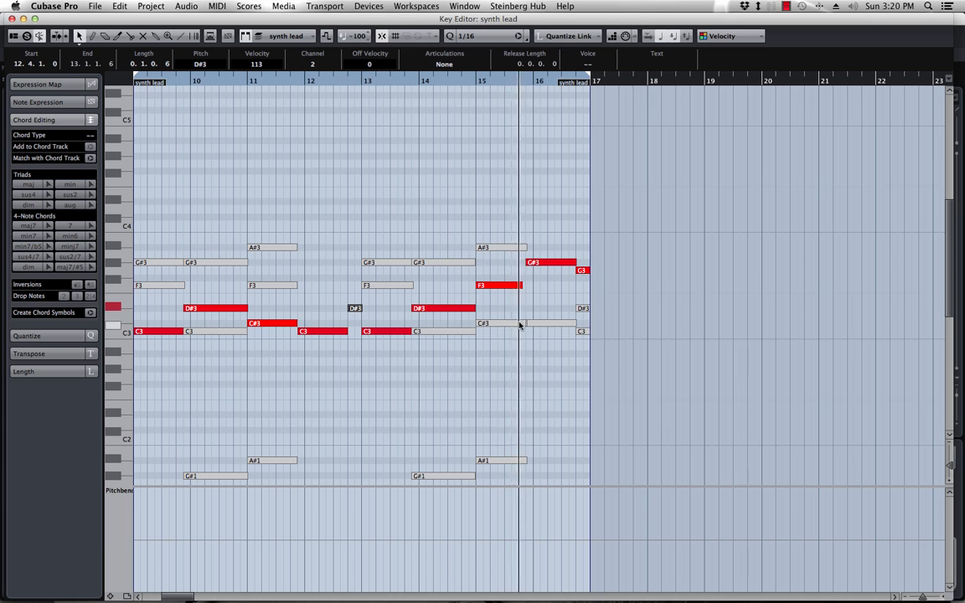
pyautogui.moveTo(527, 287); pyautogui.dragTo(525, 288)
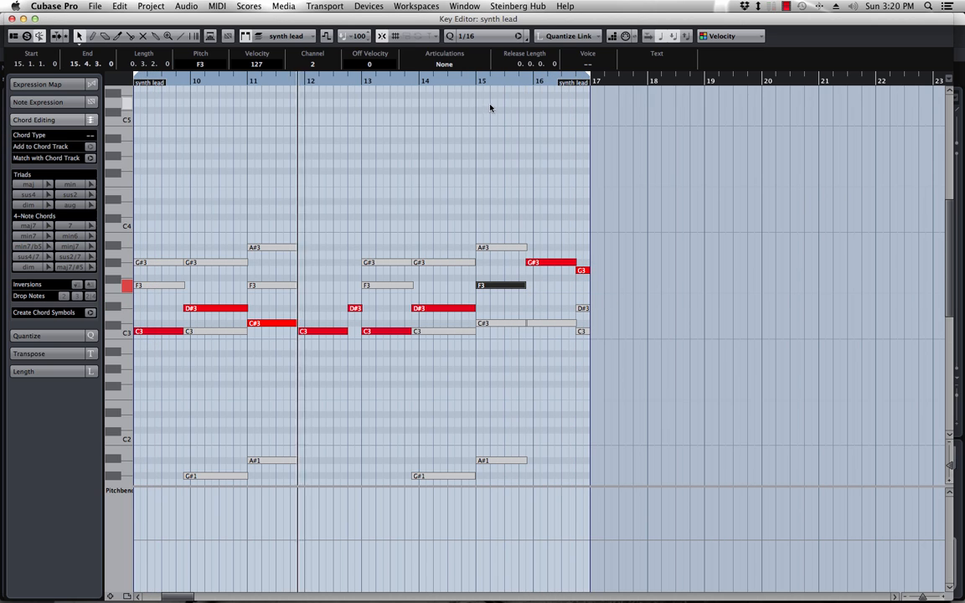
pyautogui.click(477, 84)
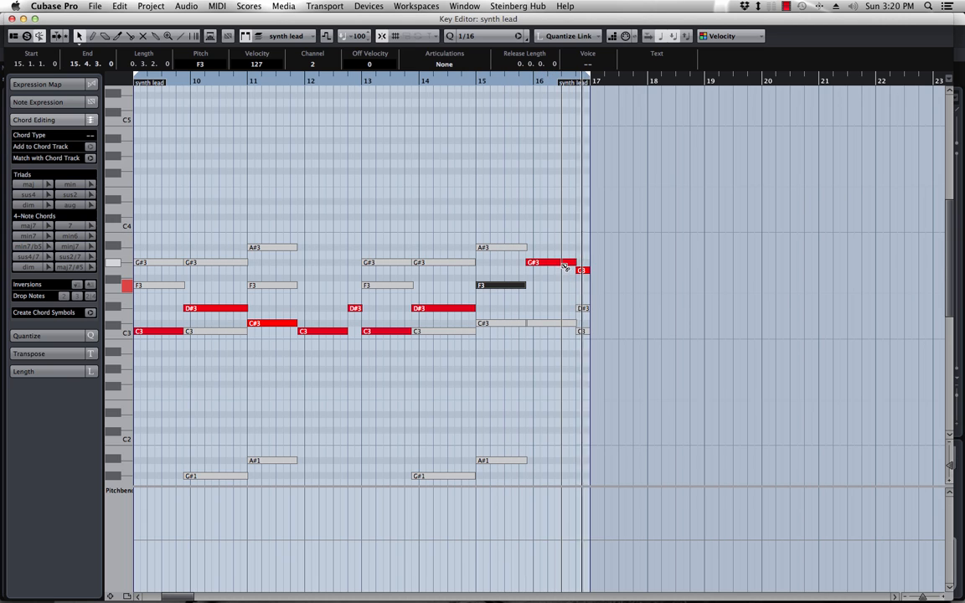
# Split the G#3 note in bar 16 at 16.3.1, raise its second part to A#3 and close the Key Editor
pyautogui.press('space')
pyautogui.press('space')
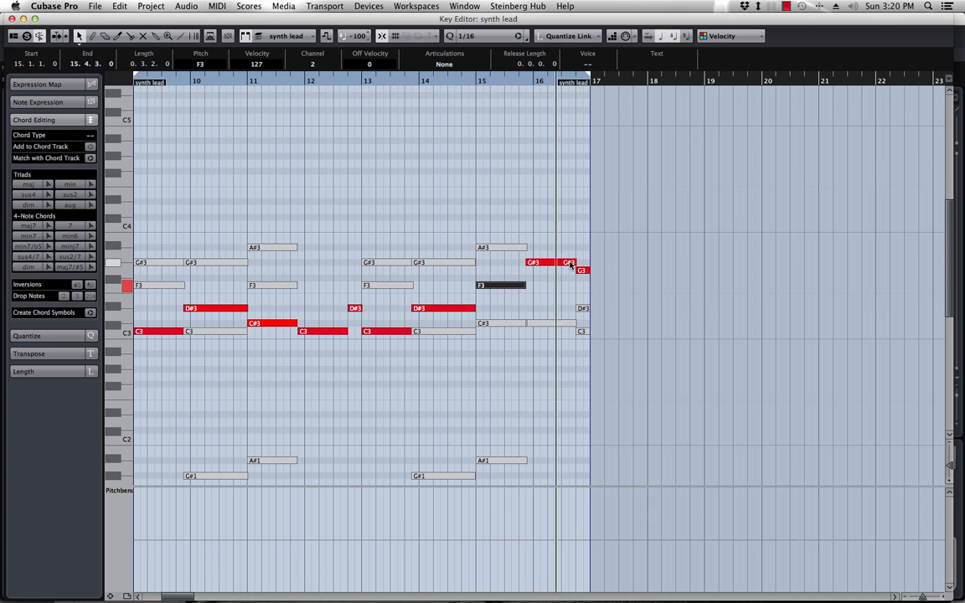
pyautogui.press('space')
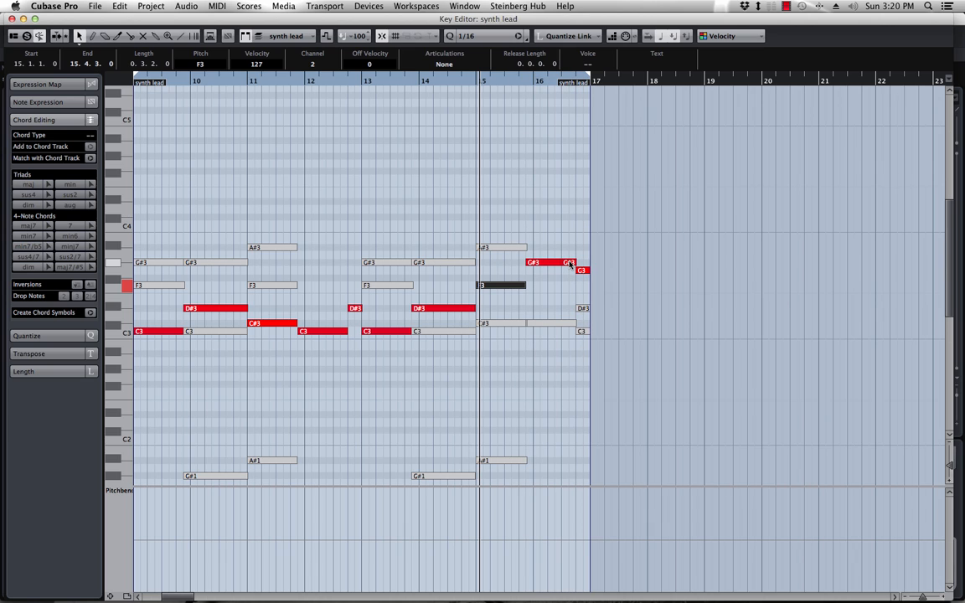
pyautogui.moveTo(569, 264); pyautogui.dragTo(573, 250)
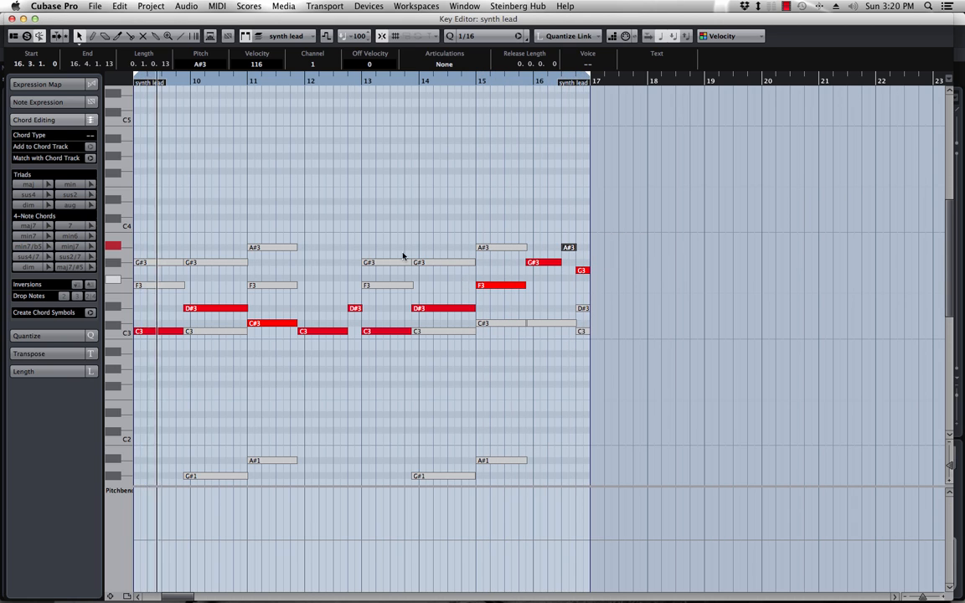
pyautogui.press('space')
pyautogui.click(12, 19)
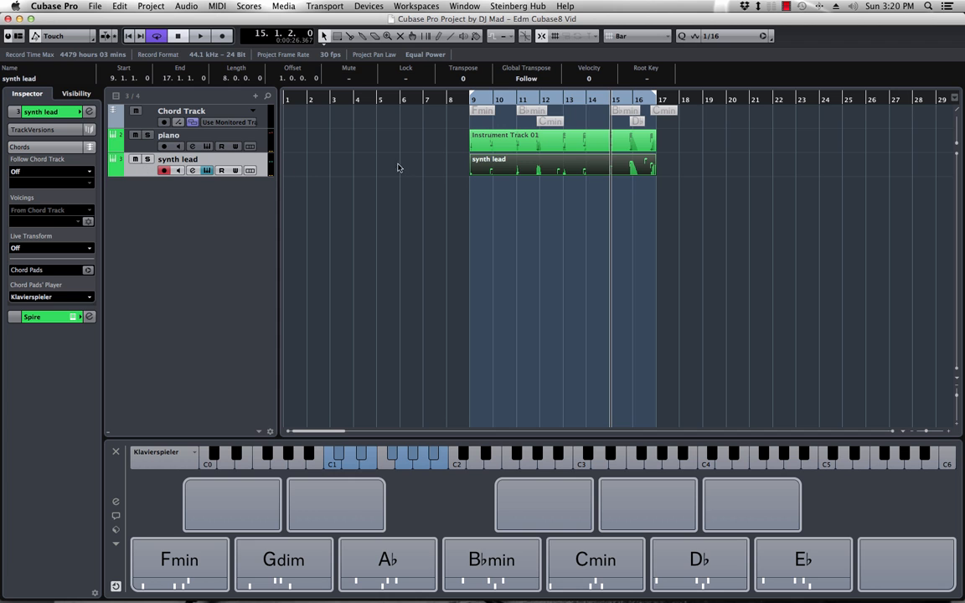
# Move the Spire window clear of the tracks and colour the synth lead and piano tracks with Color 10
pyautogui.moveTo(644, 221); pyautogui.dragTo(613, 222)
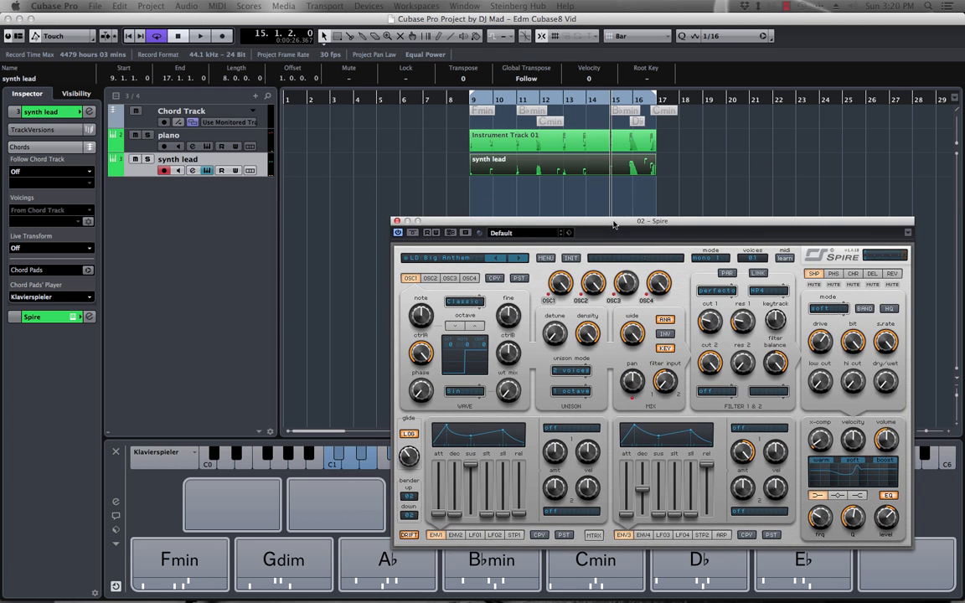
pyautogui.moveTo(547, 233); pyautogui.dragTo(578, 257)
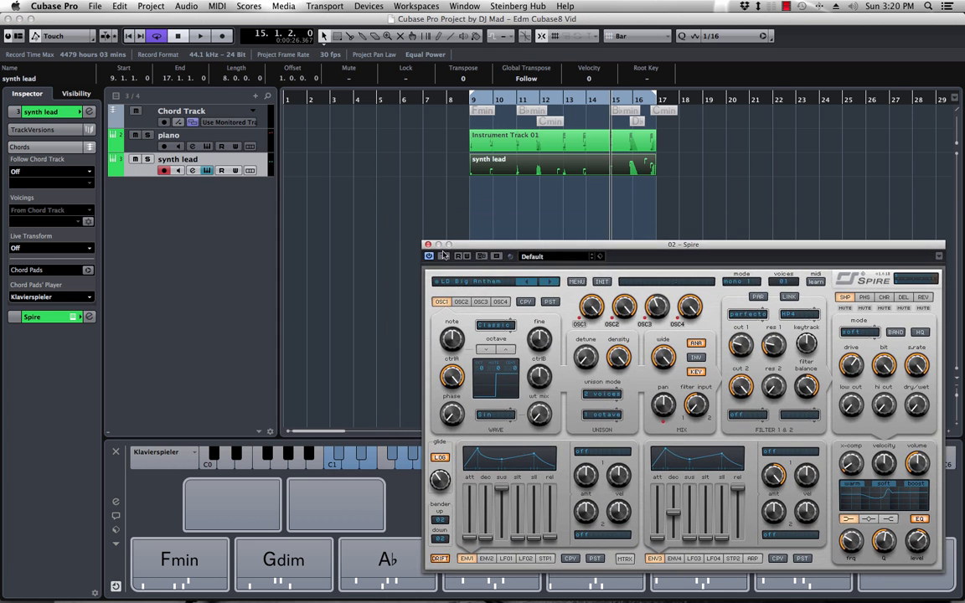
pyautogui.click(120, 164)
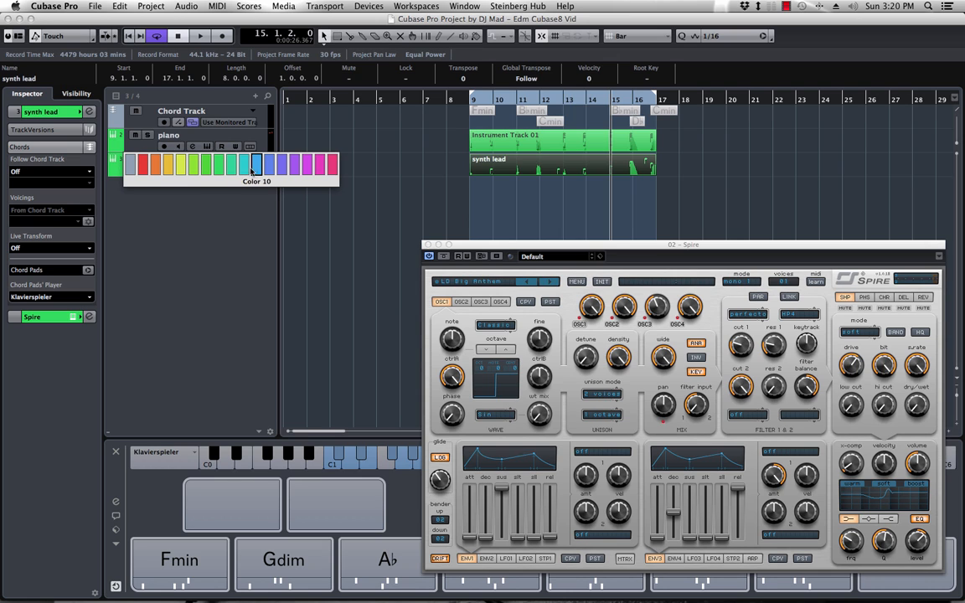
pyautogui.click(252, 172)
pyautogui.click(122, 138)
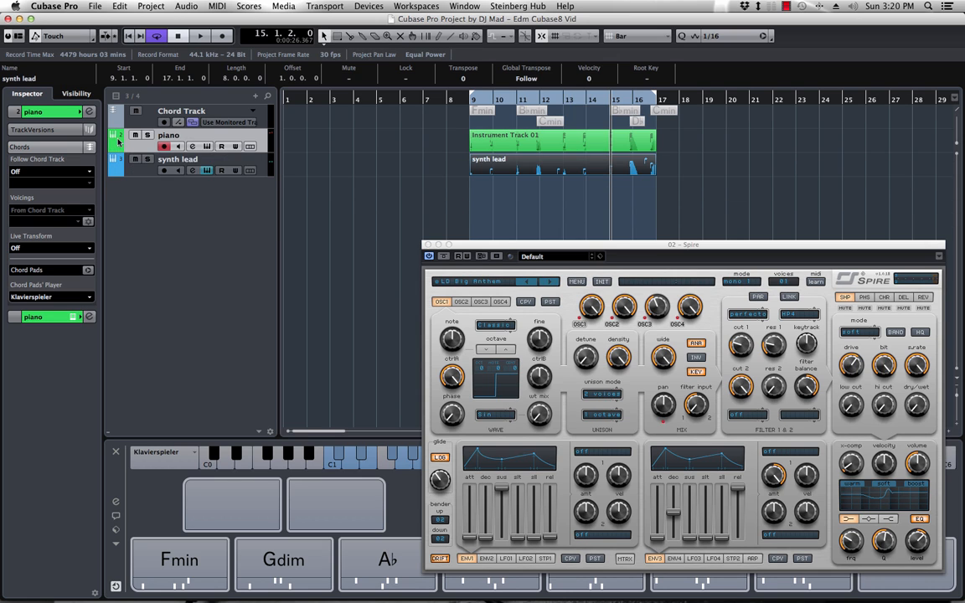
pyautogui.click(119, 141)
pyautogui.click(255, 148)
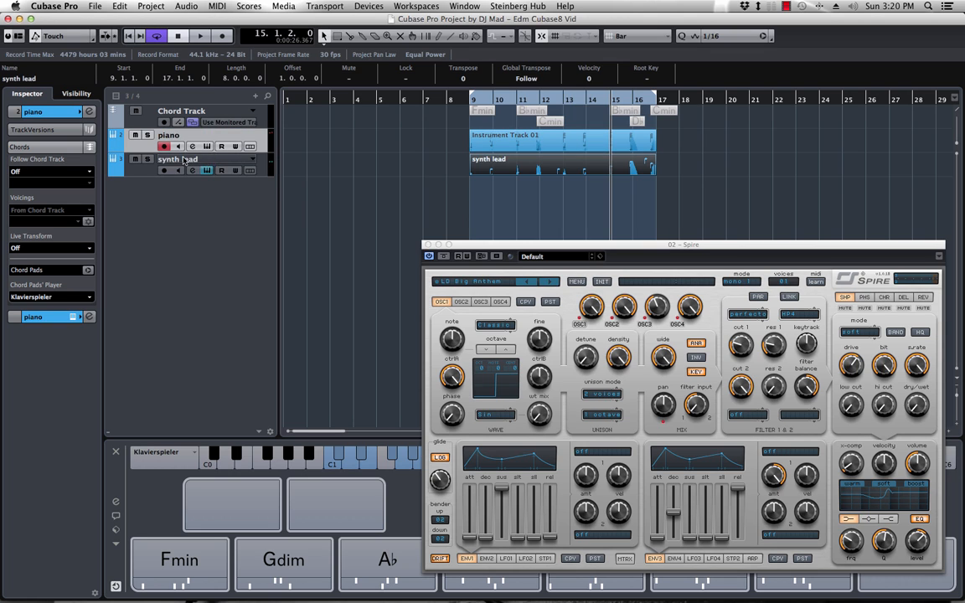
# Duplicate the synth lead track and select the copied part
pyautogui.rightClick(142, 170)
pyautogui.click(186, 203)
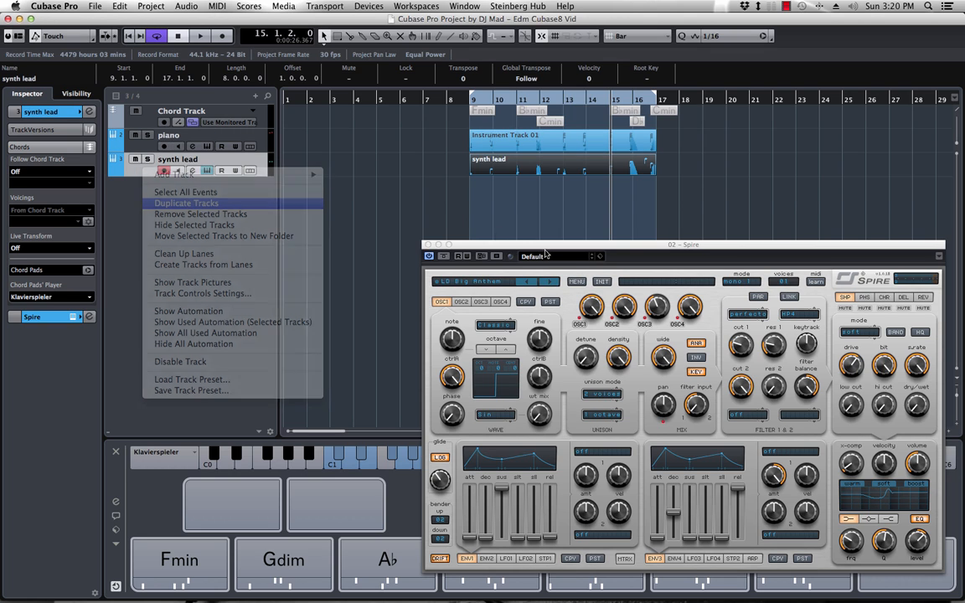
pyautogui.click(507, 196)
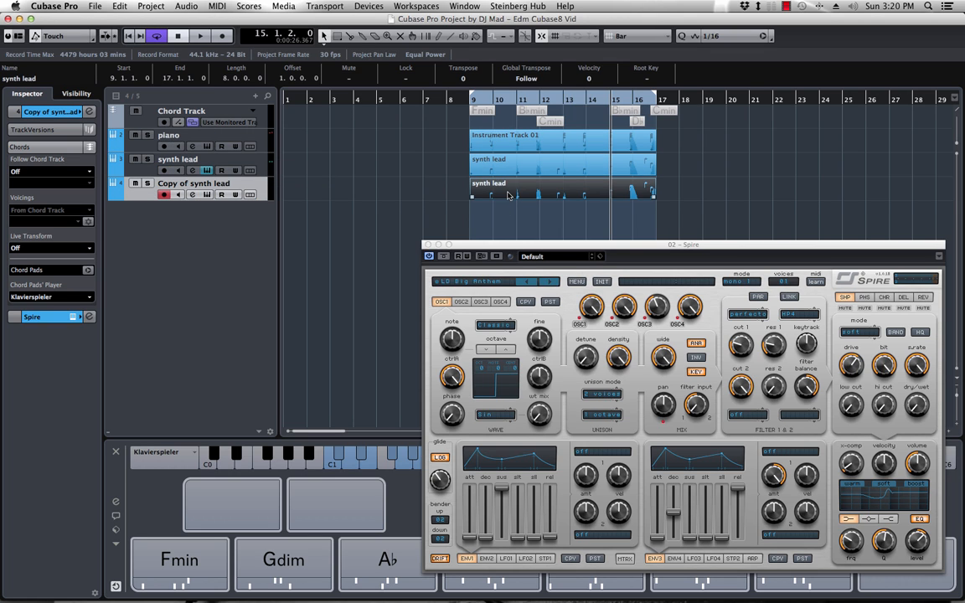
# Replace the duplicated track's part with a copy of the piano part, and choose the LD Mainstream preset in its Spire
pyautogui.press('Delete')
pyautogui.moveTo(493, 145); pyautogui.dragTo(503, 197)
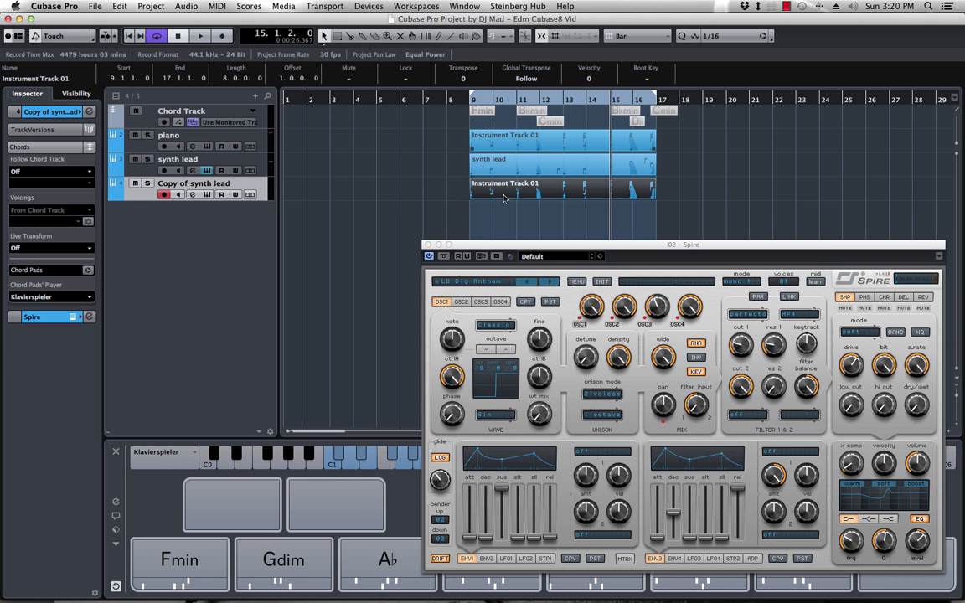
pyautogui.click(427, 245)
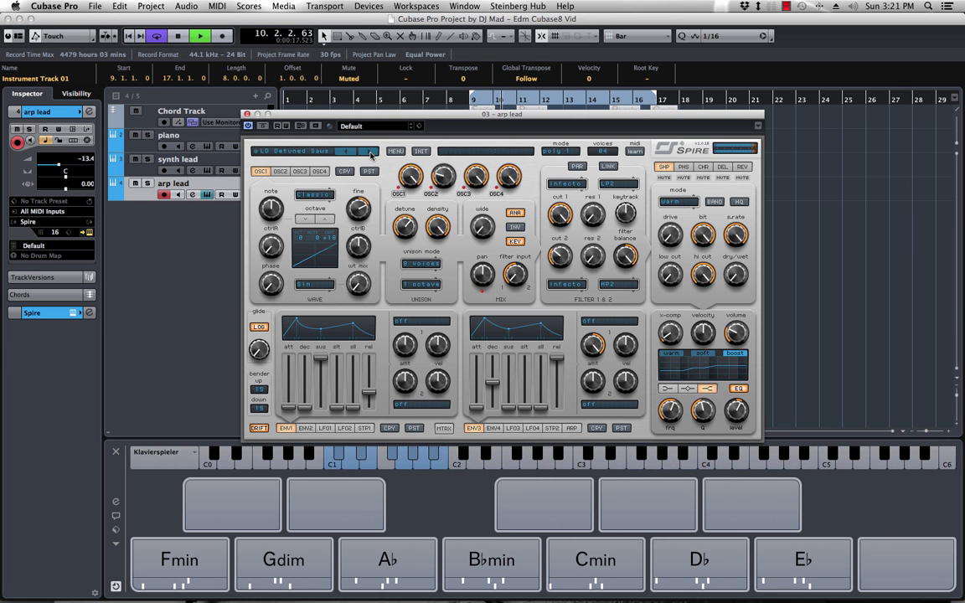
pyautogui.click(371, 153)
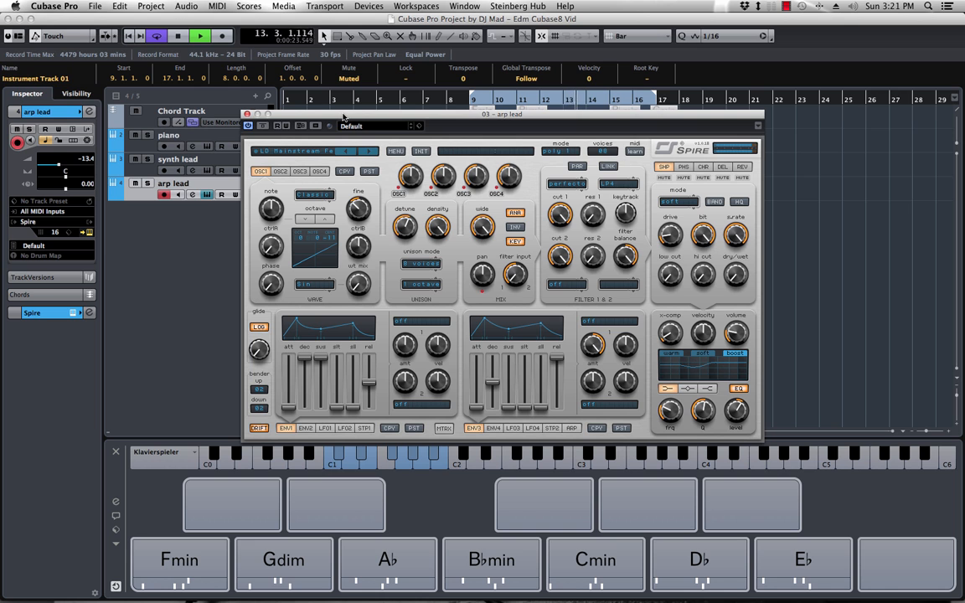
# Mute all the low bass notes from C1 to A#1 in the arp lead part
pyautogui.click(544, 194)
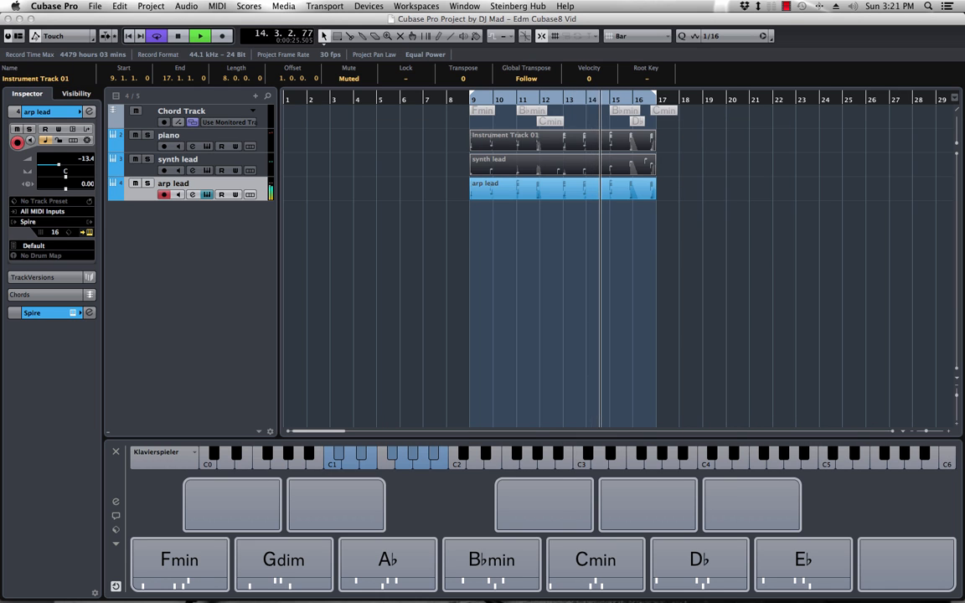
pyautogui.doubleClick(544, 194)
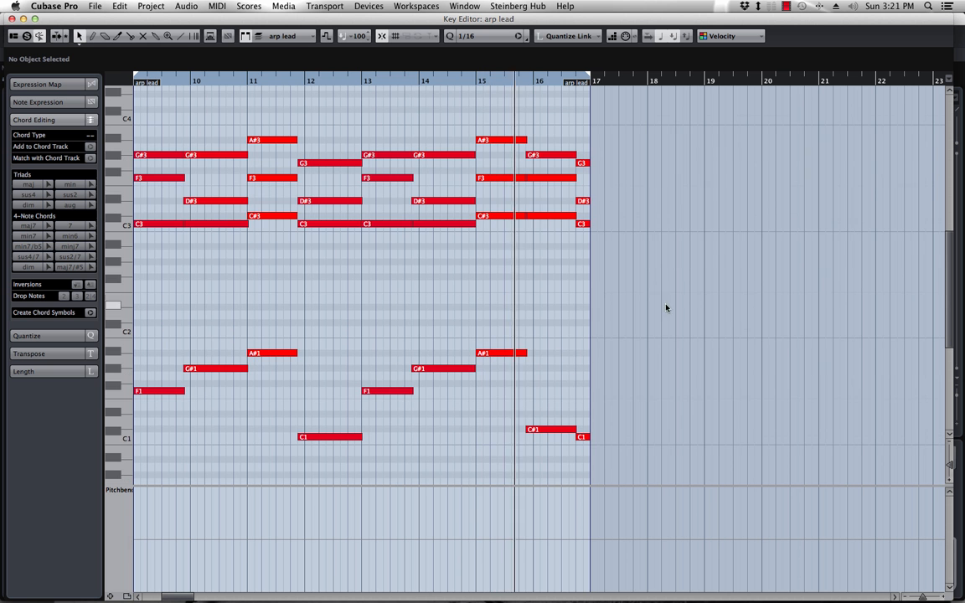
pyautogui.moveTo(675, 297); pyautogui.dragTo(128, 476)
pyautogui.hotkey('shift', 'm')
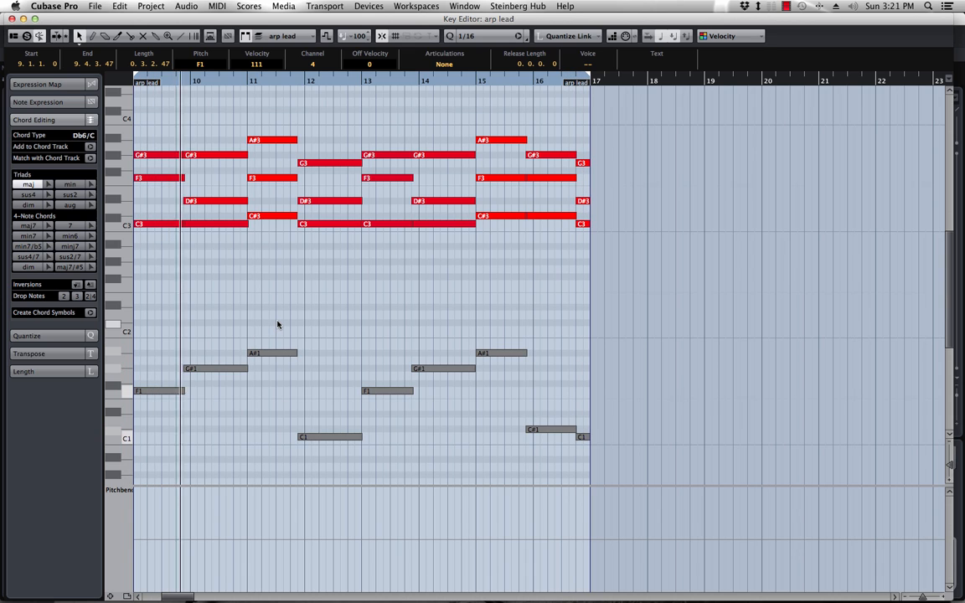
pyautogui.hscroll(-3, 189, 282)
pyautogui.hscroll(-2, 189, 282)
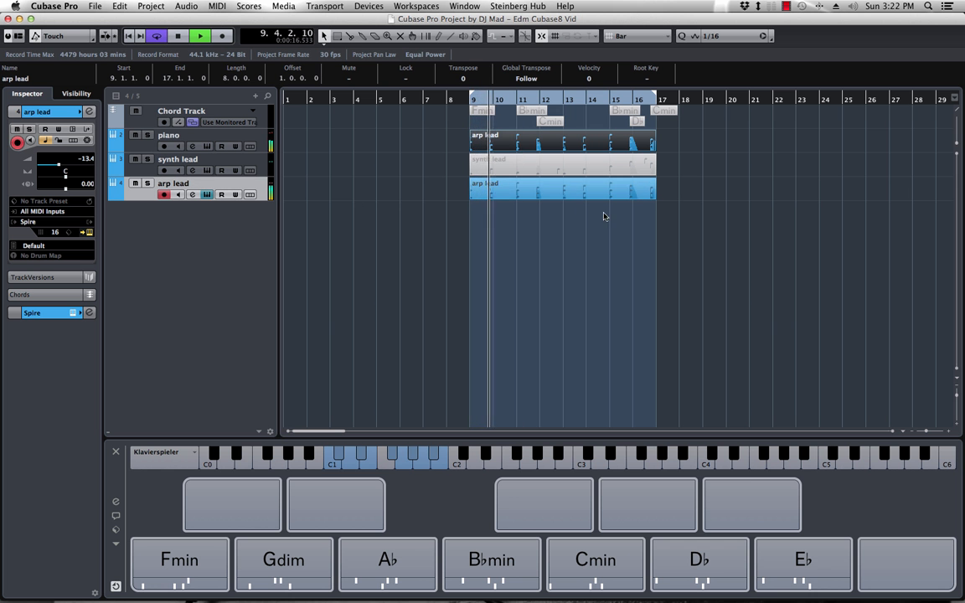
# Play back the looped parts, then open the arp lead part in the Key Editor and audition its chords
pyautogui.press('space')
pyautogui.press('space')
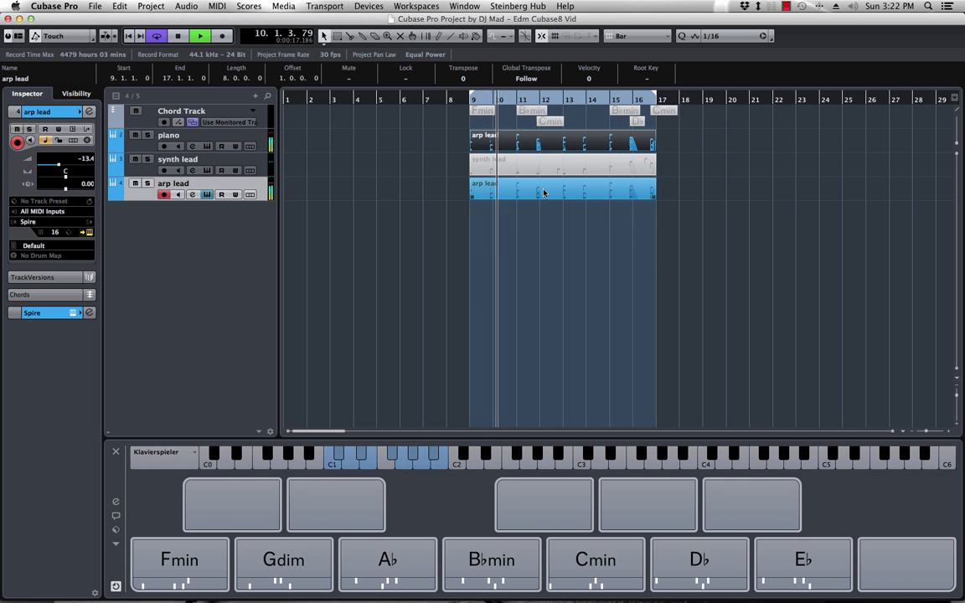
pyautogui.press('space')
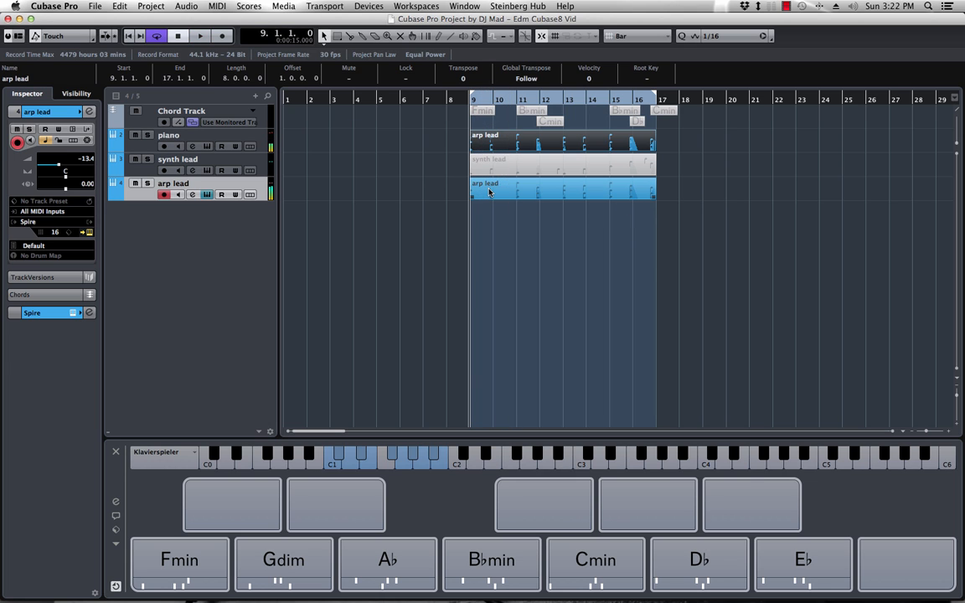
pyautogui.doubleClick(543, 192)
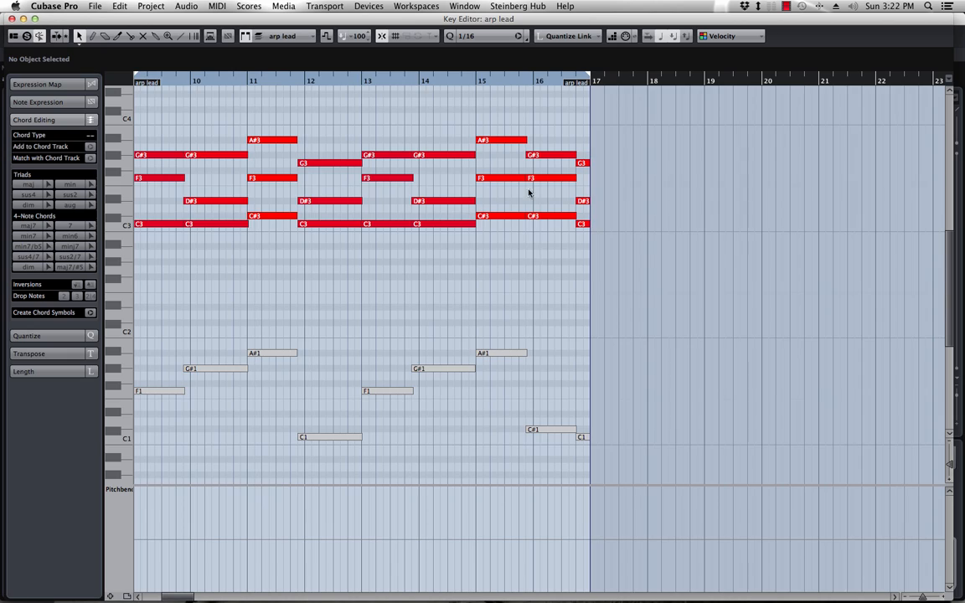
pyautogui.press('space')
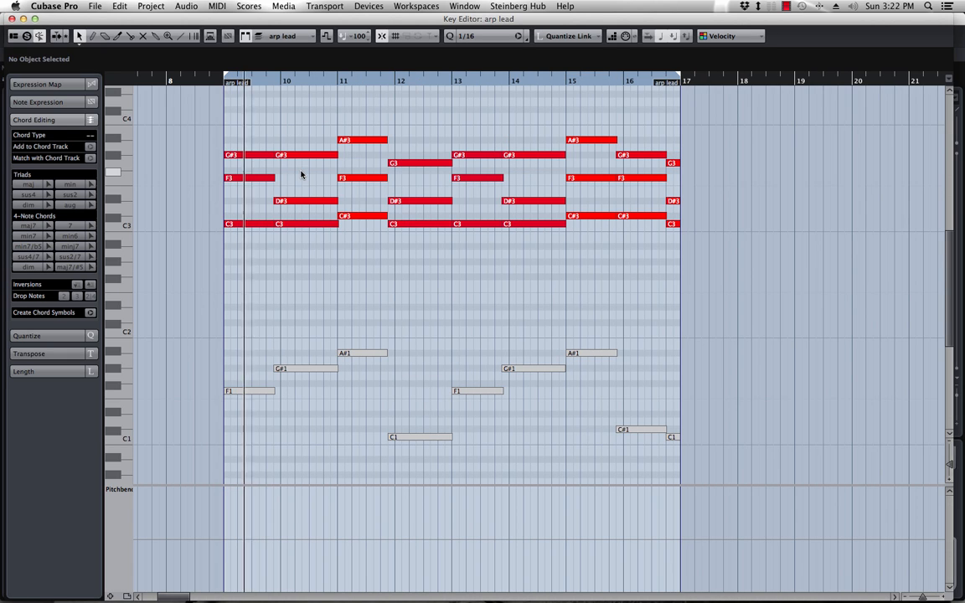
pyautogui.press('space')
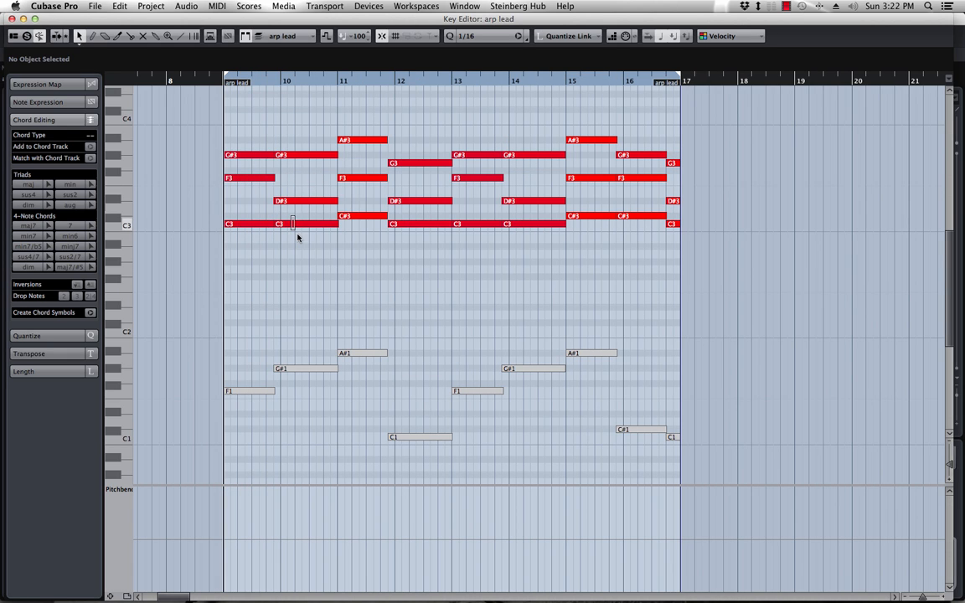
# Mute the C3 and D#3 starting at 9.4.3 in the arp lead part, play it back and close the Key Editor
pyautogui.click(298, 226)
pyautogui.click(303, 203)
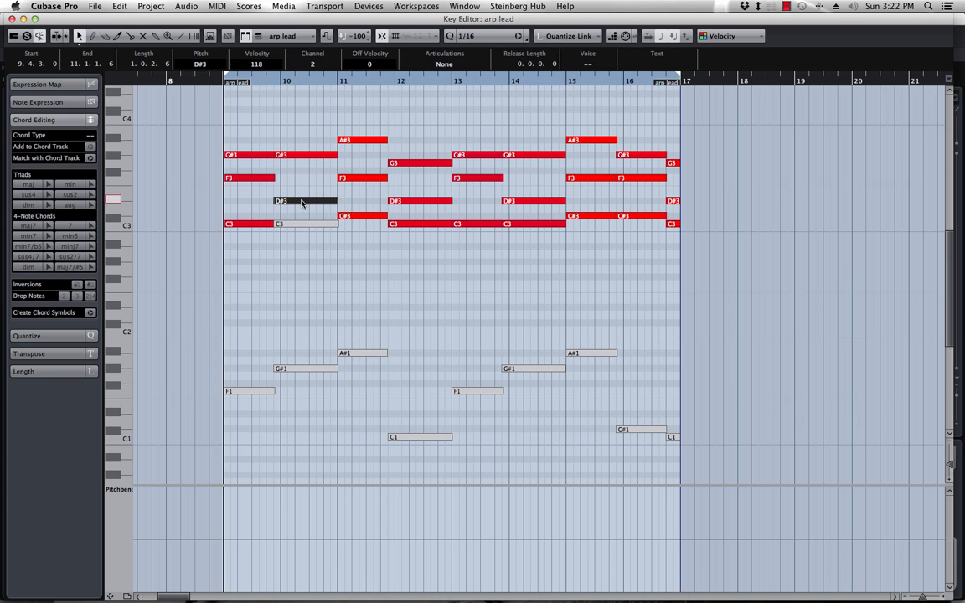
pyautogui.press('space')
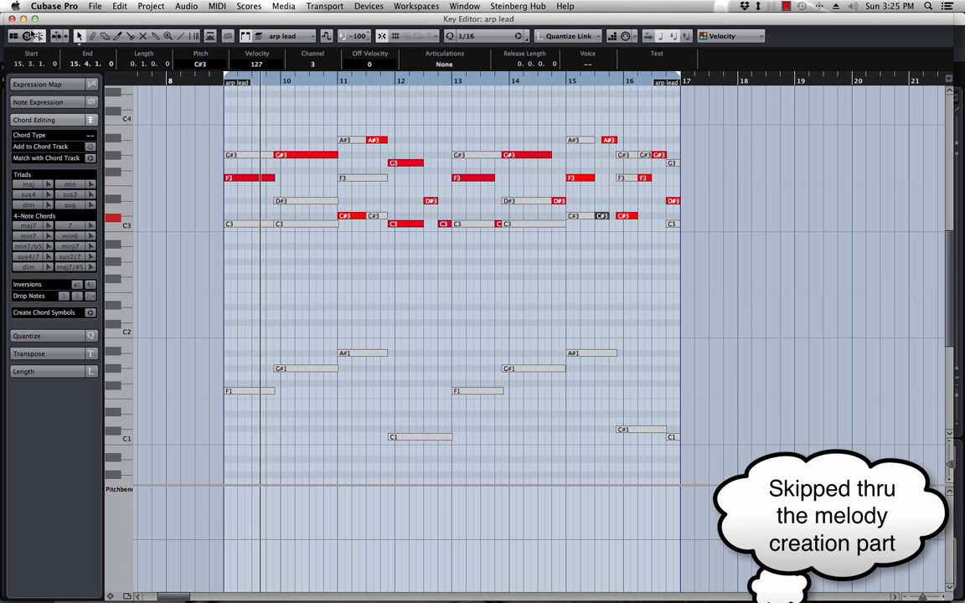
pyautogui.click(12, 18)
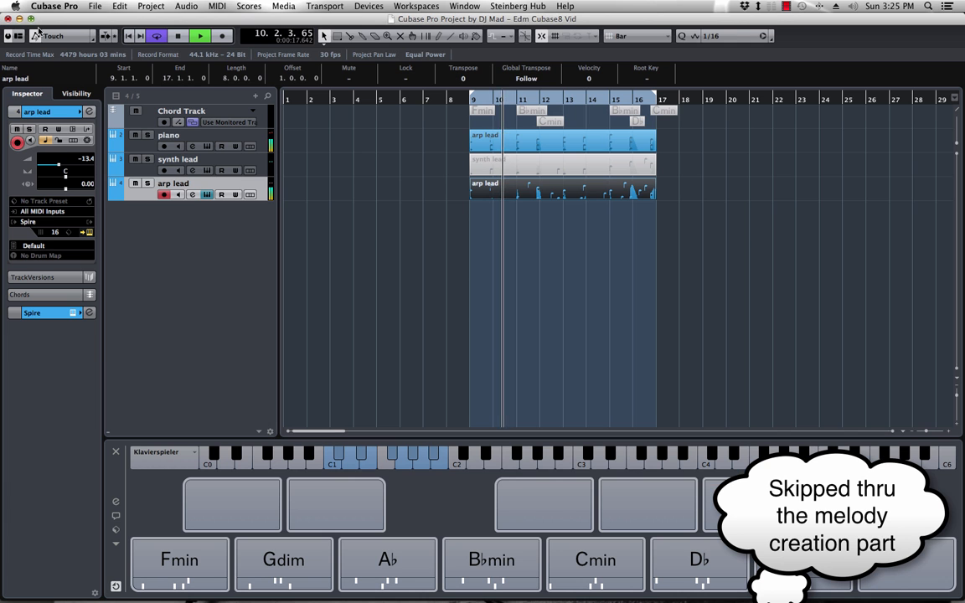
# Unmute the synth lead part, select its track and transpose the part by 12 semitones
pyautogui.click(529, 165)
pyautogui.hotkey('shift', 'u')
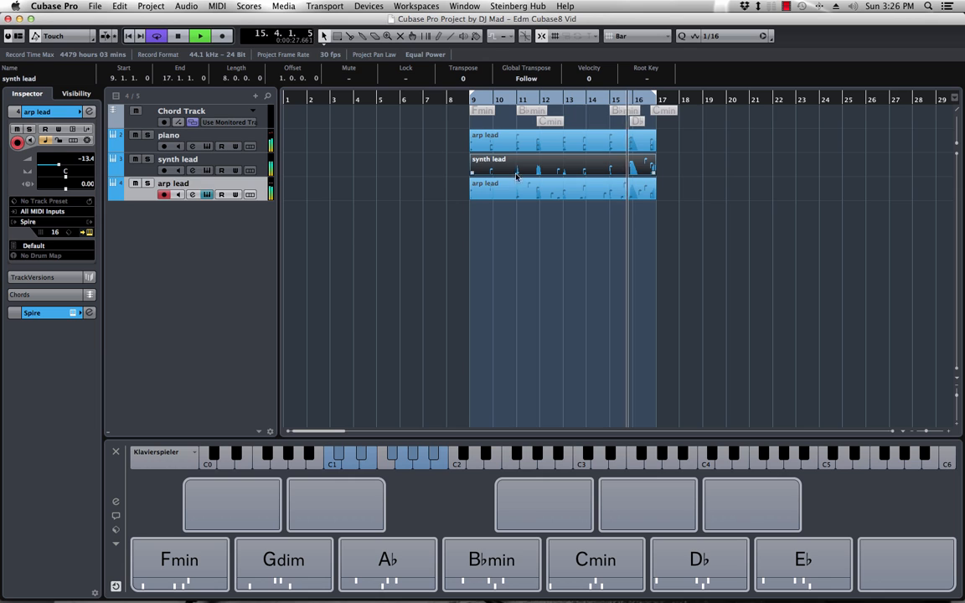
pyautogui.click(139, 166)
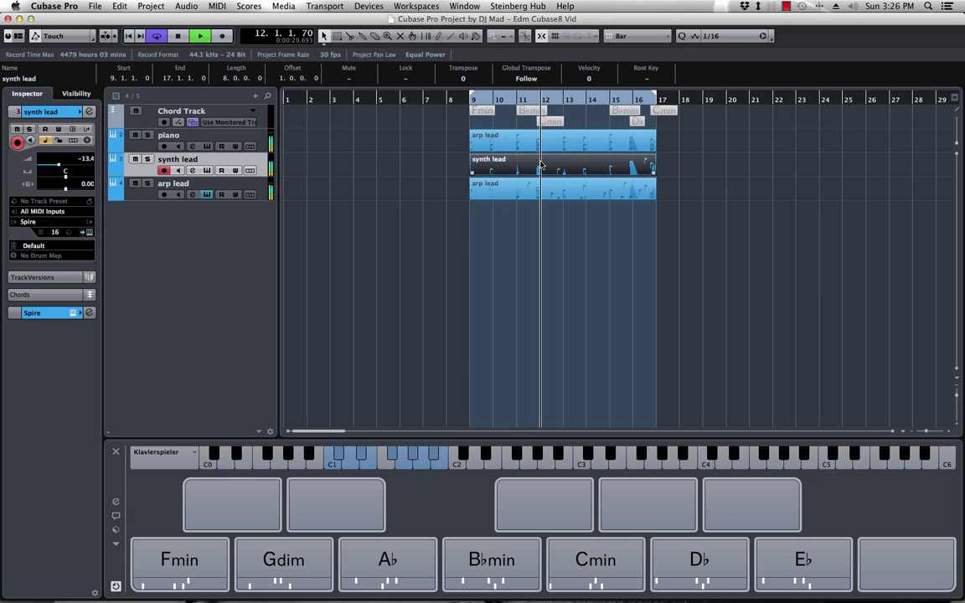
pyautogui.click(463, 78)
pyautogui.write('12')
pyautogui.press('Return')
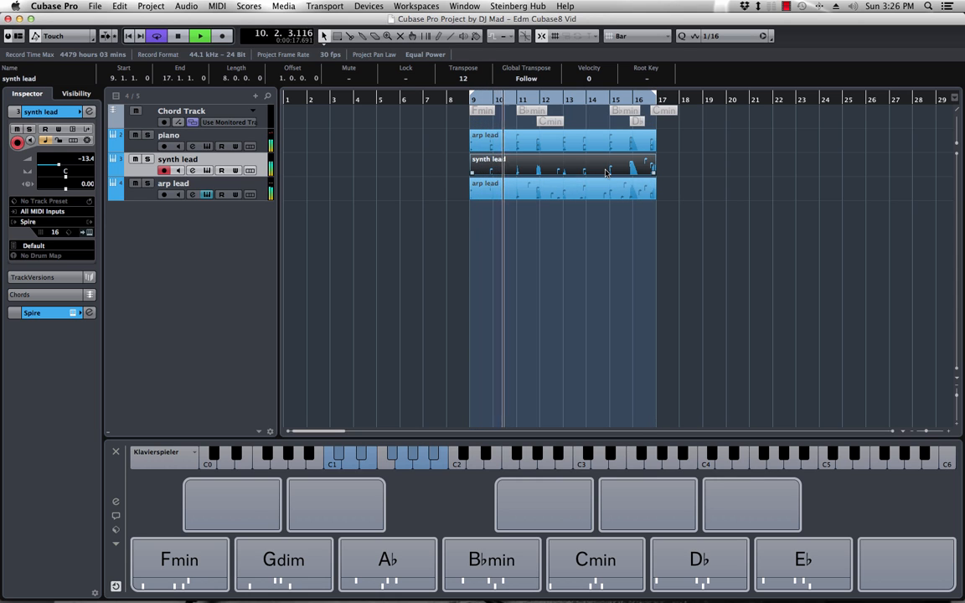
# Open the synth lead part in the Key Editor and examine its opening notes enlarged while playing the loop
pyautogui.doubleClick(520, 166)
pyautogui.press('h')
pyautogui.press('h')
pyautogui.press('h')
pyautogui.press('h')
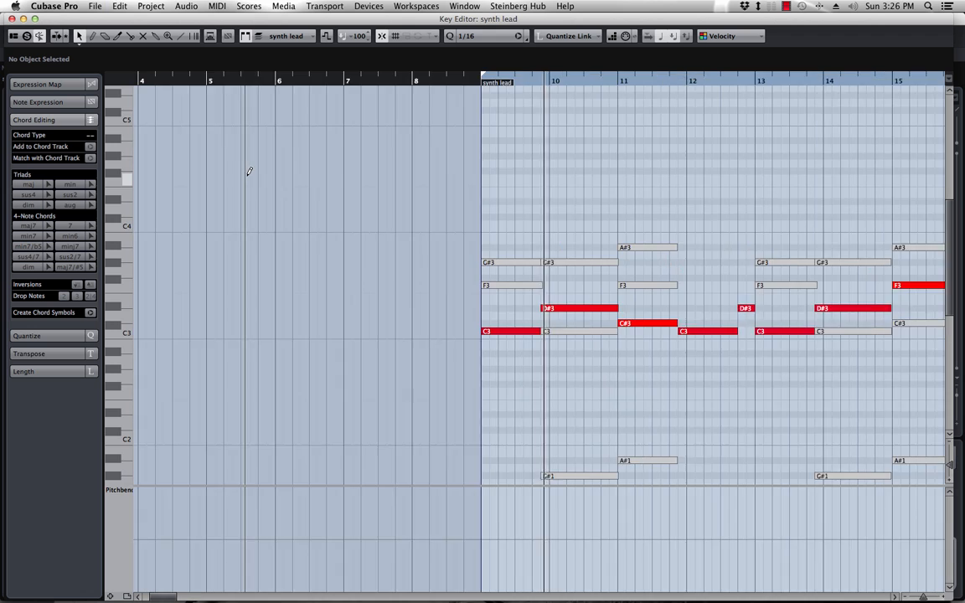
pyautogui.press('space')
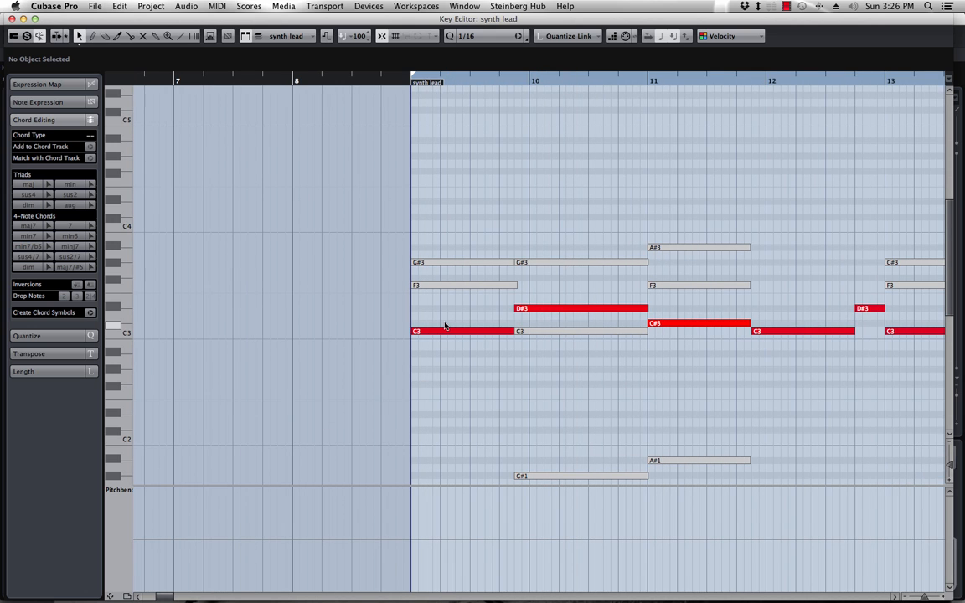
pyautogui.press('space')
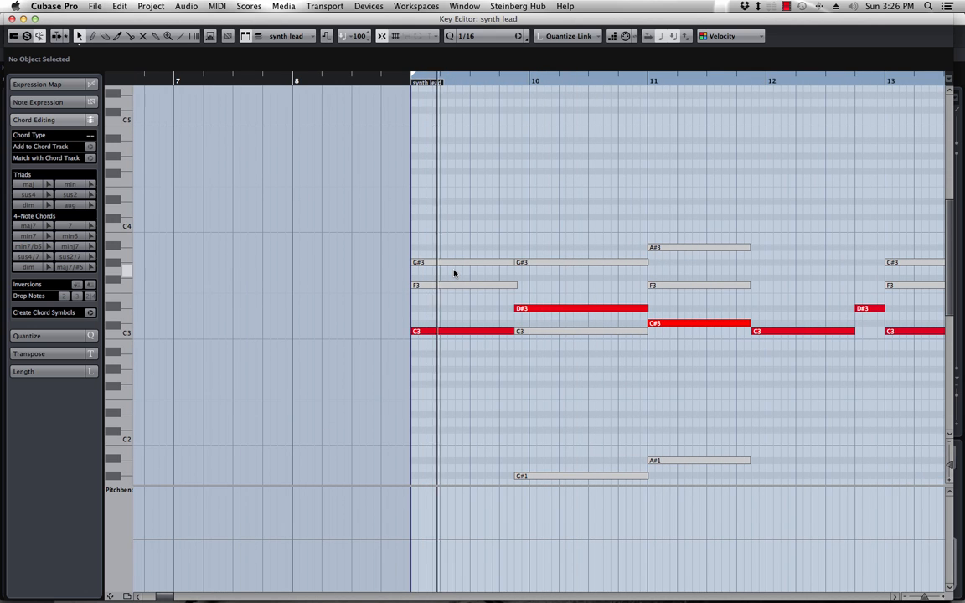
pyautogui.hotkey('shift', 'g')
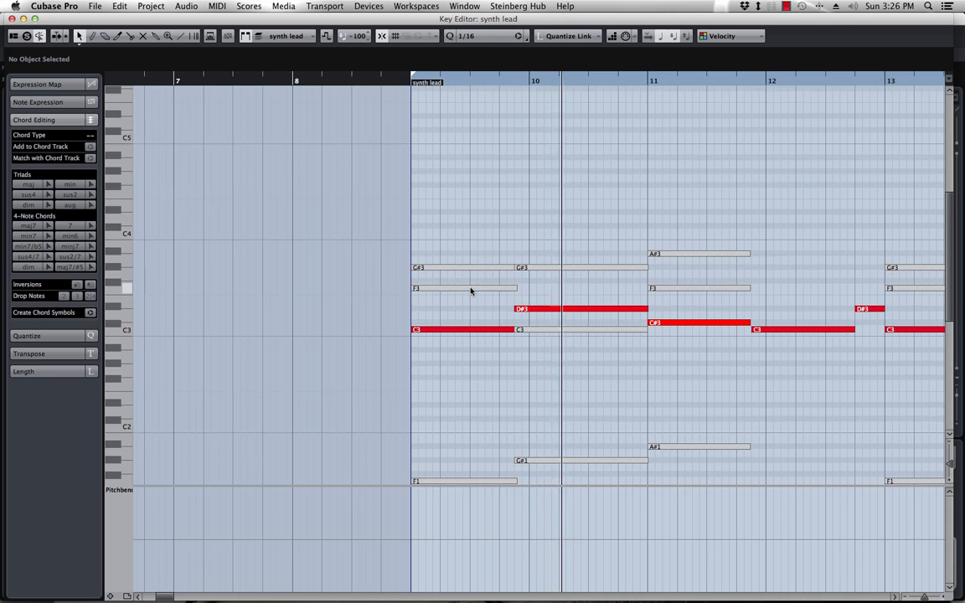
pyautogui.hotkey('shift', 'h')
pyautogui.hotkey('shift', 'h')
pyautogui.hotkey('shift', 'h')
pyautogui.hotkey('shift', 'h')
pyautogui.hotkey('shift', 'h')
pyautogui.hotkey('shift', 'h')
pyautogui.hotkey('shift', 'h')
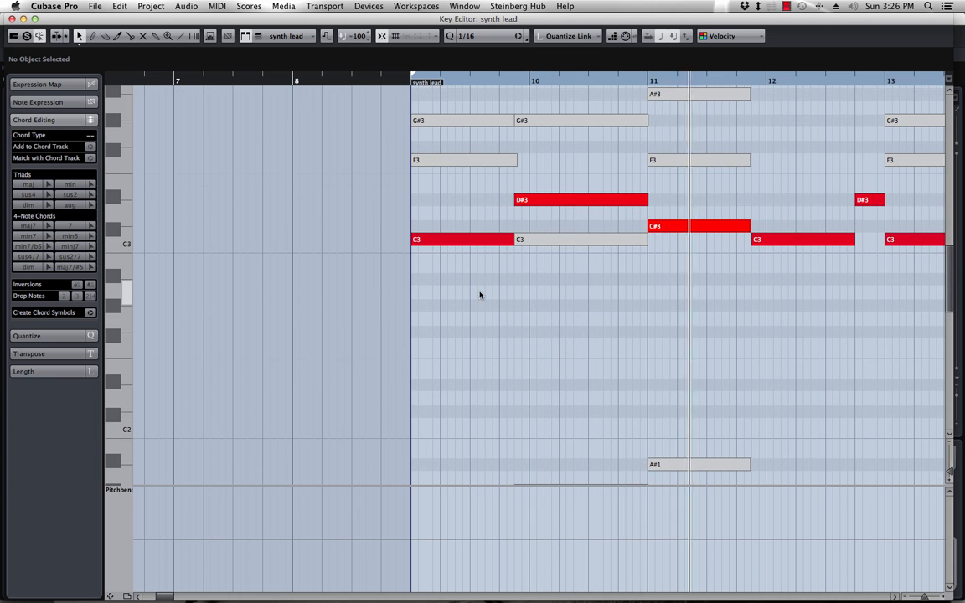
pyautogui.scroll(5, 479, 295)
pyautogui.scroll(-3, 479, 295)
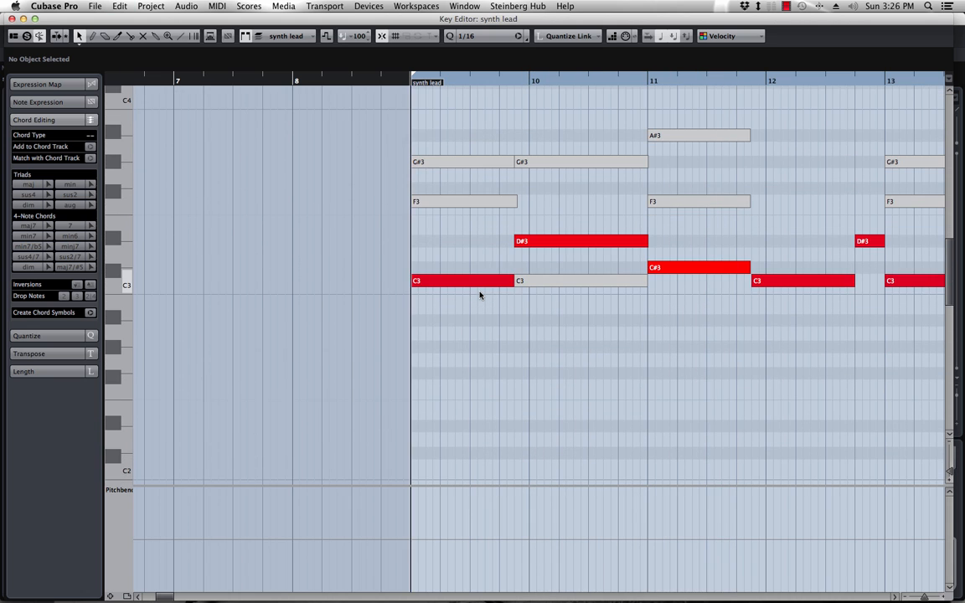
# Split bar 9's opening C3 in the synth lead part into seven repeated eighth-length notes
pyautogui.keyDown('alt'); pyautogui.click(427, 282); pyautogui.keyUp('alt')
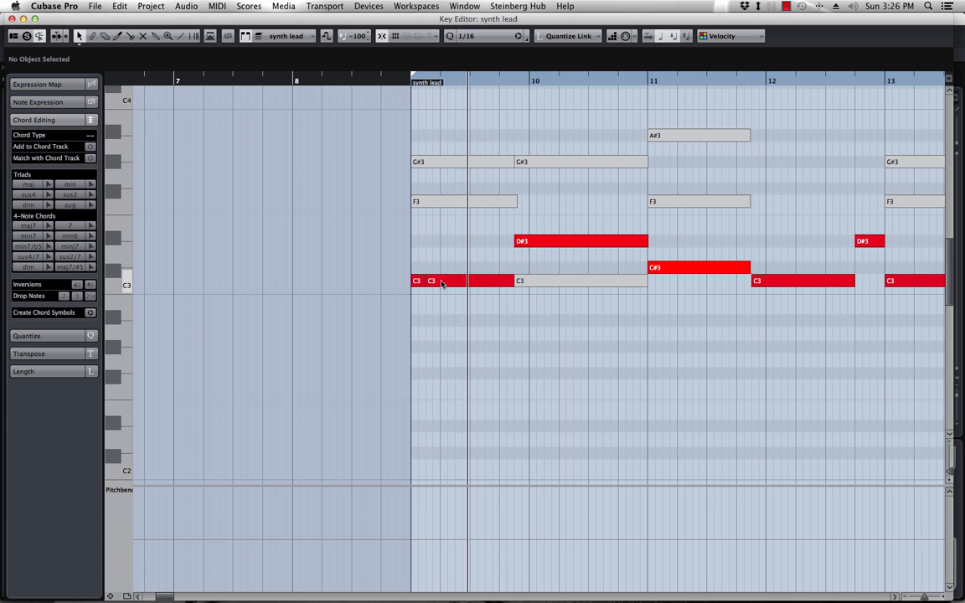
pyautogui.keyDown('alt'); pyautogui.click(441, 281); pyautogui.keyUp('alt')
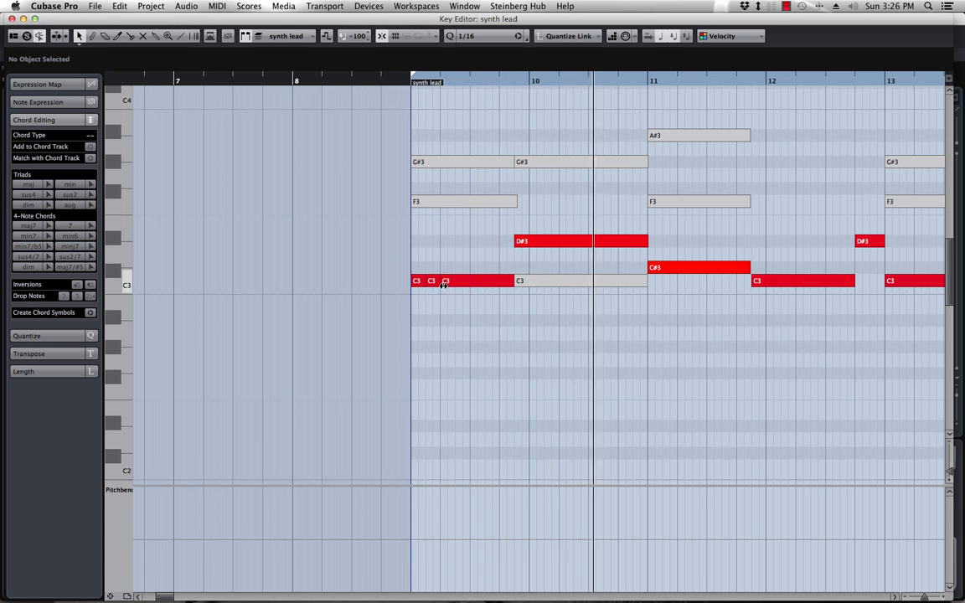
pyautogui.click(456, 282)
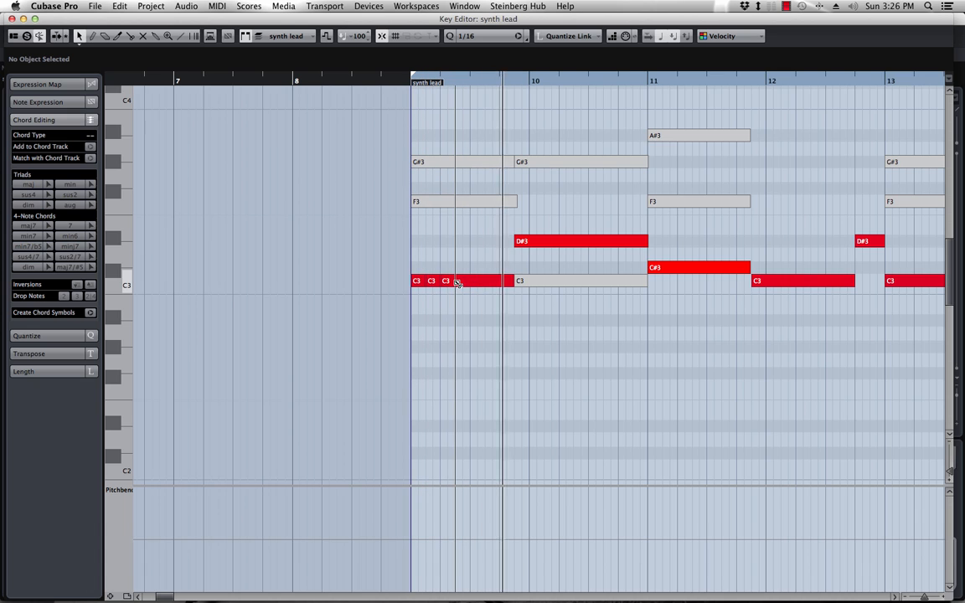
pyautogui.click(472, 282)
pyautogui.click(486, 282)
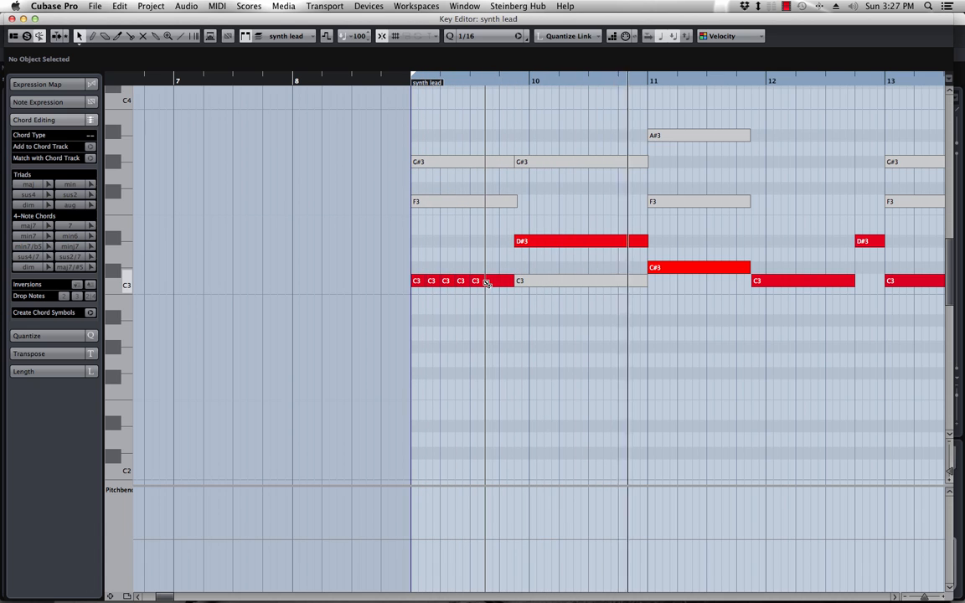
pyautogui.click(500, 282)
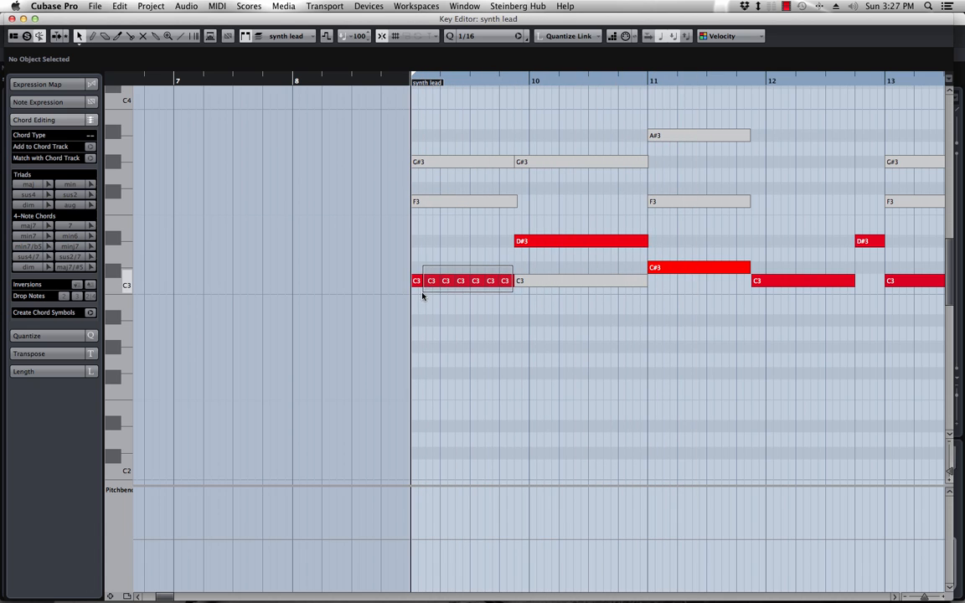
# Shorten bar 9's split C3 notes, set the repeated G#3 and G3 notes from 15.4.3 to length 0.0.1.0, and close the Key Editor
pyautogui.moveTo(422, 295); pyautogui.dragTo(418, 286)
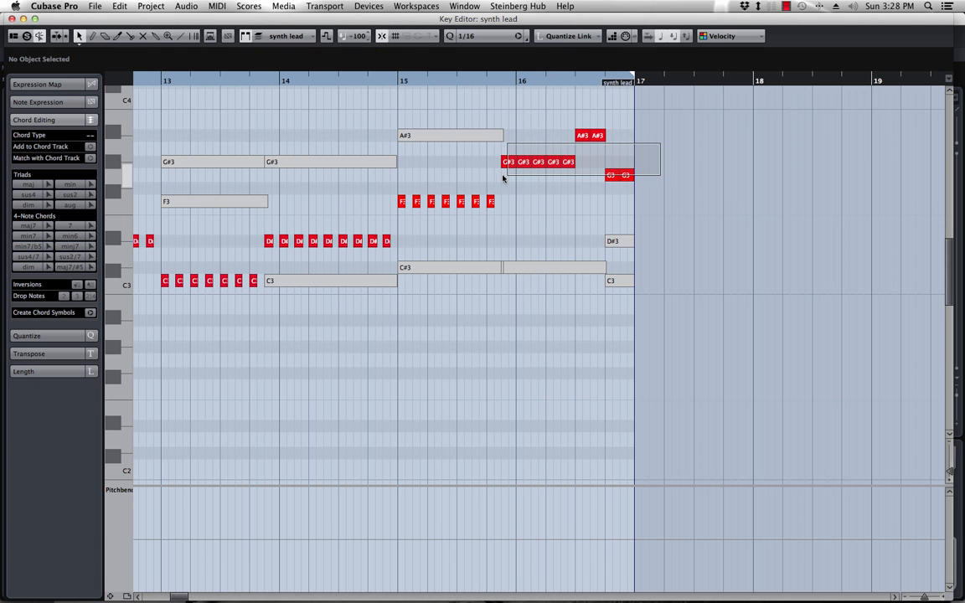
pyautogui.moveTo(453, 149); pyautogui.dragTo(569, 162)
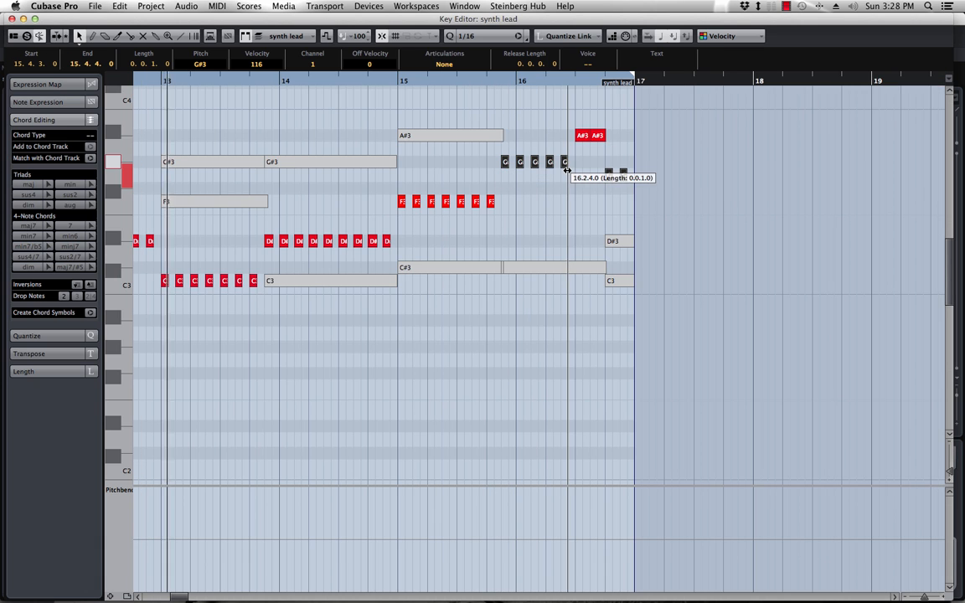
pyautogui.click(12, 19)
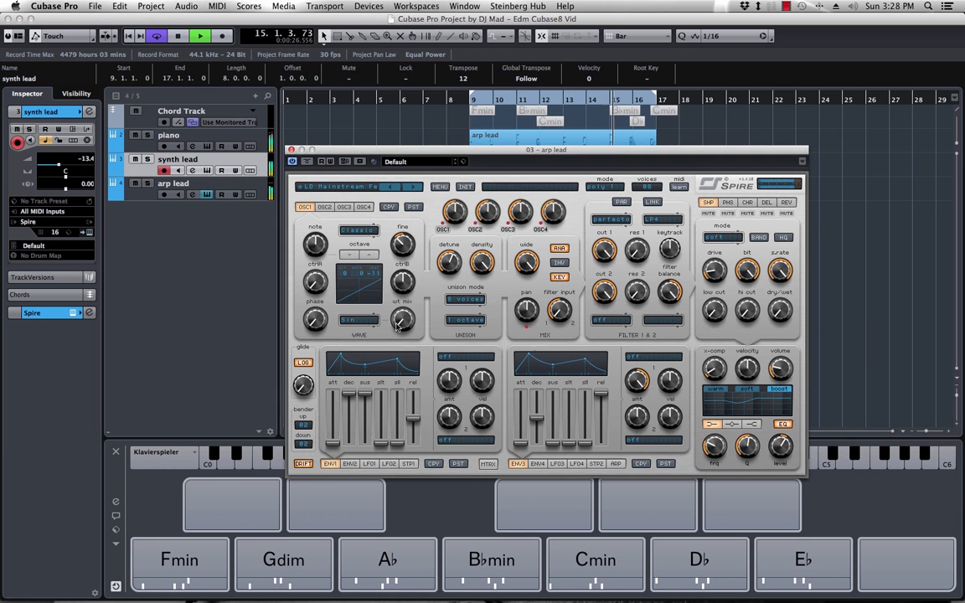
# Close the arp lead's Spire, open the synth lead's Spire instead and move its window toward the middle of the project
pyautogui.click(292, 150)
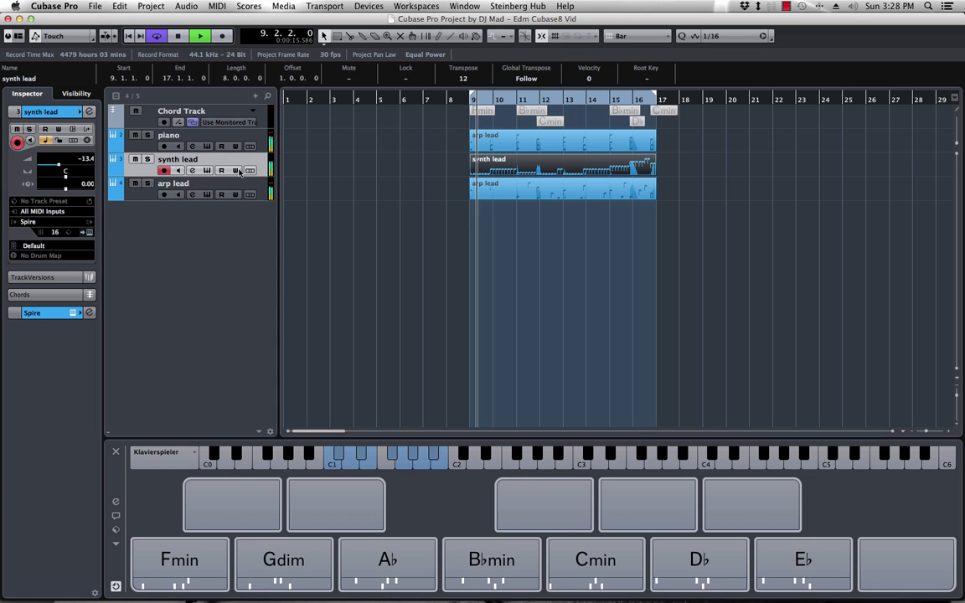
pyautogui.click(206, 170)
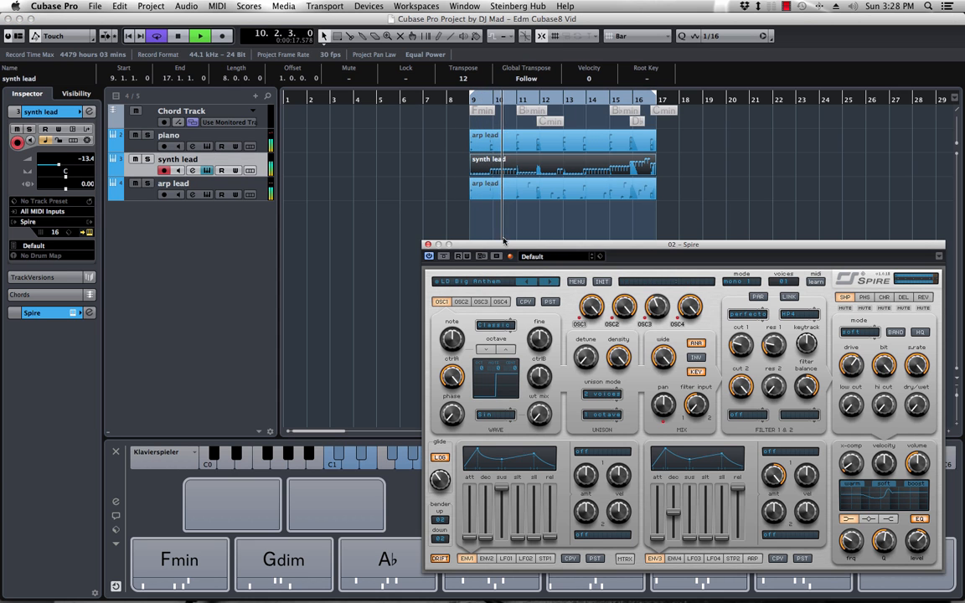
pyautogui.moveTo(469, 245); pyautogui.dragTo(359, 169)
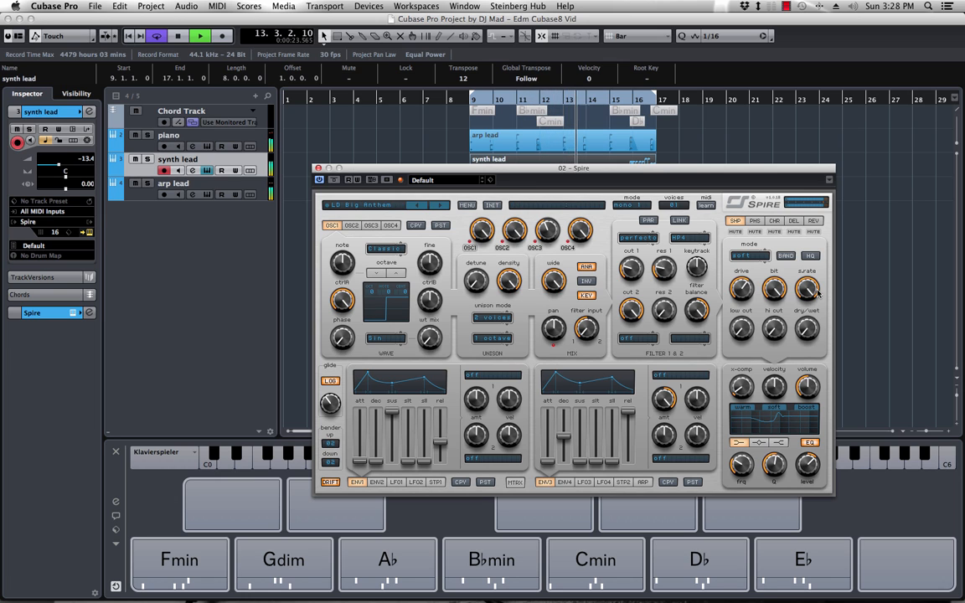
# Solo the synth lead track and adjust the dry/wet mix of its Spire reverb
pyautogui.click(144, 161)
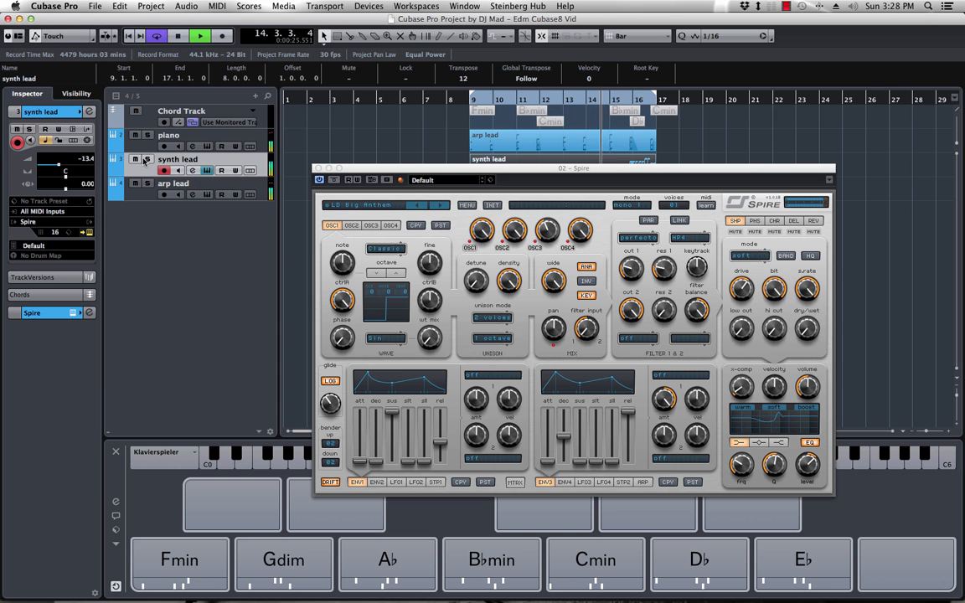
pyautogui.moveTo(588, 173); pyautogui.dragTo(541, 149)
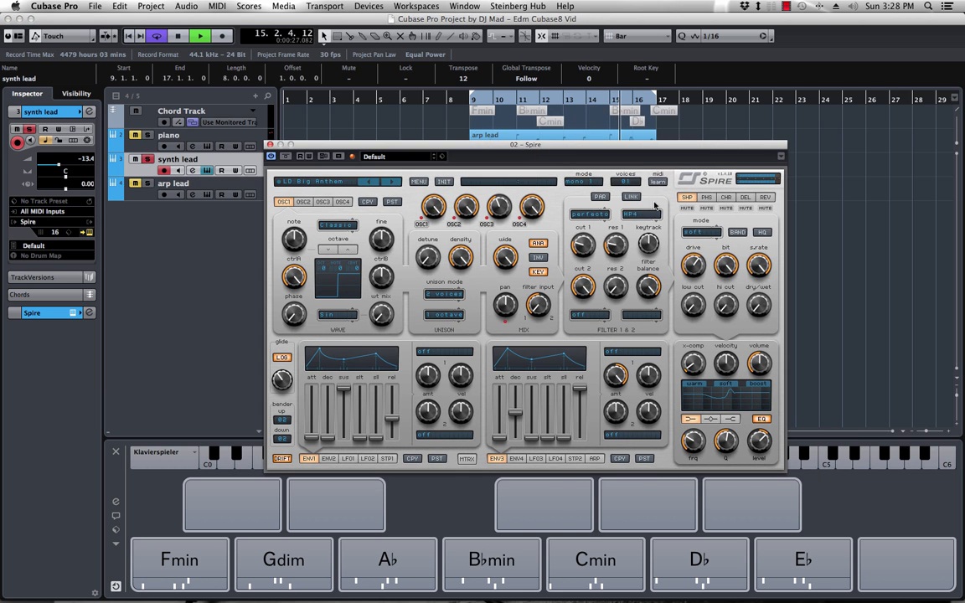
pyautogui.click(765, 197)
pyautogui.moveTo(761, 314); pyautogui.dragTo(758, 289)
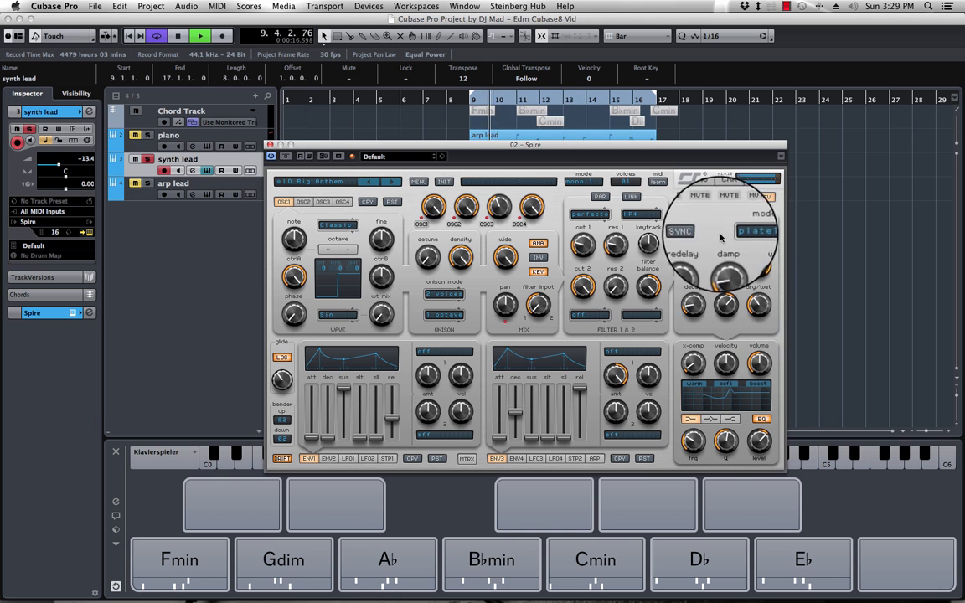
# Adjust the dry/wet mix and left delay time in Spire's delay section, with the feedback at 500
pyautogui.click(745, 196)
pyautogui.moveTo(760, 316); pyautogui.dragTo(760, 302)
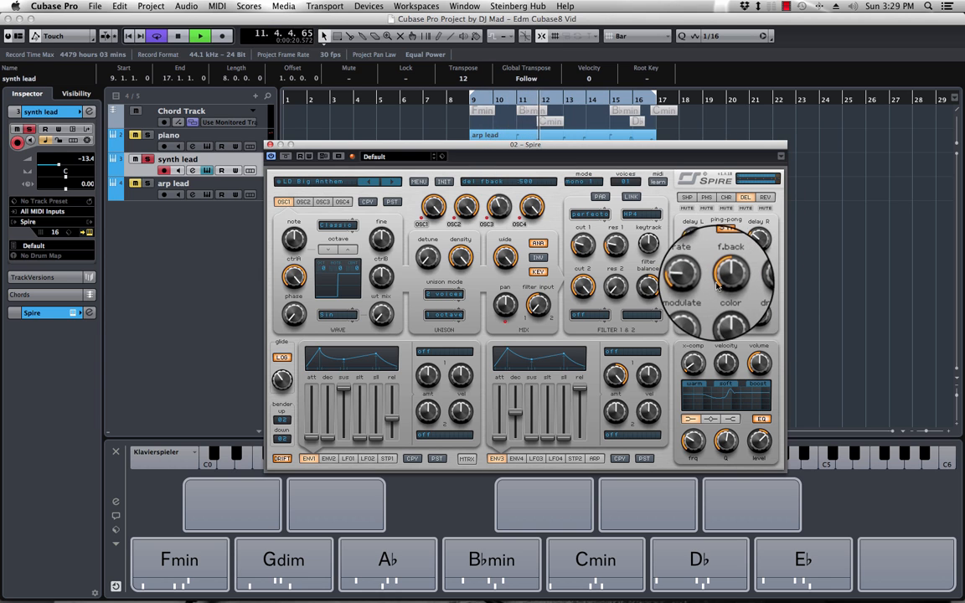
pyautogui.moveTo(699, 238)
pyautogui.mouseDown()
pyautogui.moveTo(702, 226)
pyautogui.moveTo(696, 255)
pyautogui.mouseUp()
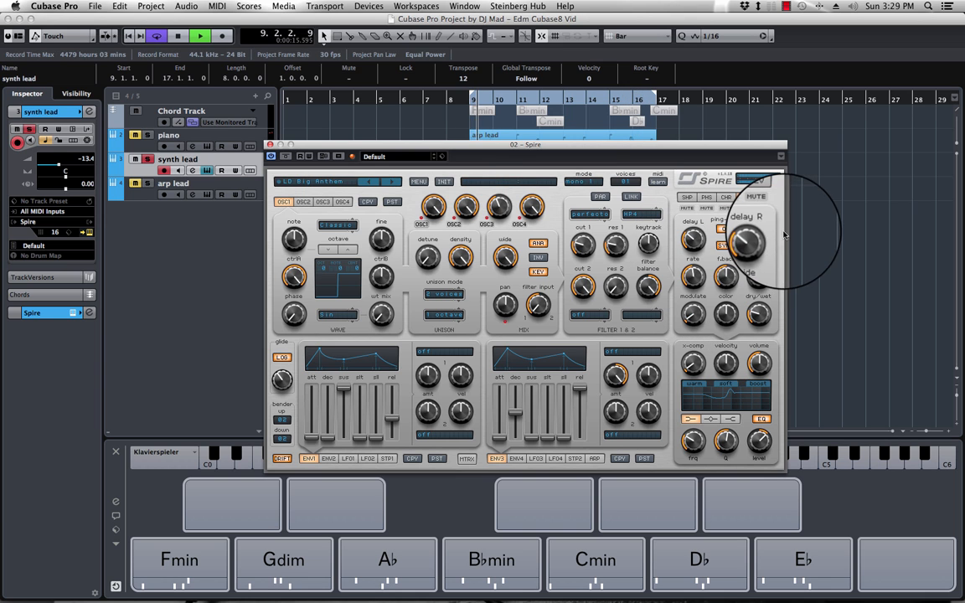
# Set Spire's reverb wet level to about 245 and envelope 1 release to about 402, and close the synth window
pyautogui.click(765, 197)
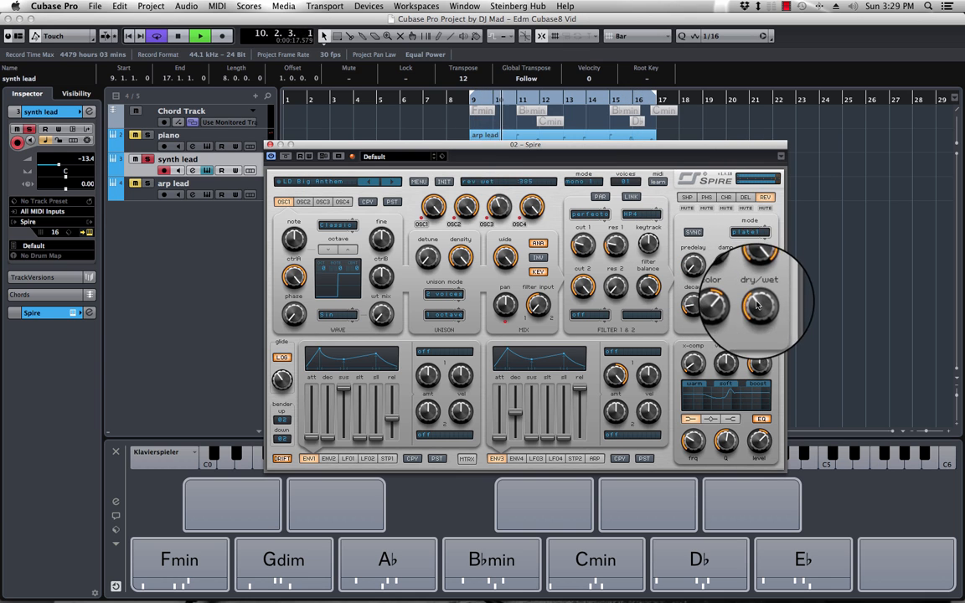
pyautogui.moveTo(763, 293); pyautogui.dragTo(761, 262)
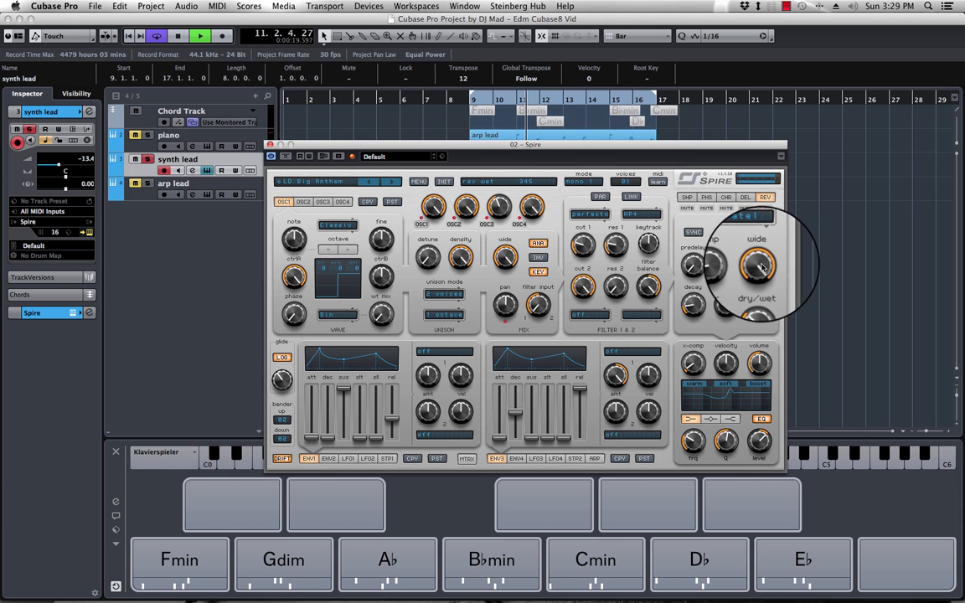
pyautogui.moveTo(392, 422)
pyautogui.mouseDown()
pyautogui.moveTo(390, 435)
pyautogui.moveTo(392, 403)
pyautogui.moveTo(391, 432)
pyautogui.mouseUp()
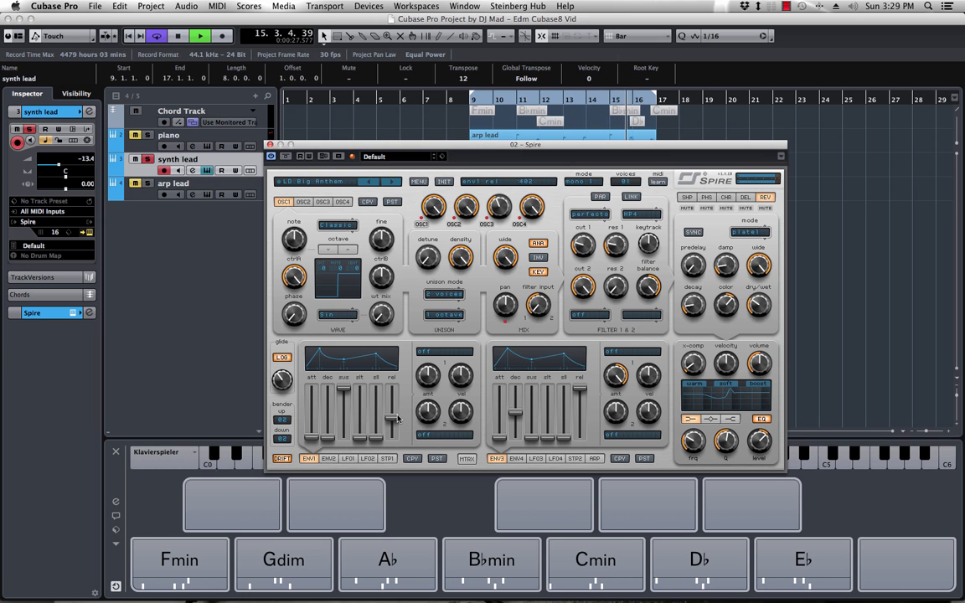
pyautogui.click(270, 143)
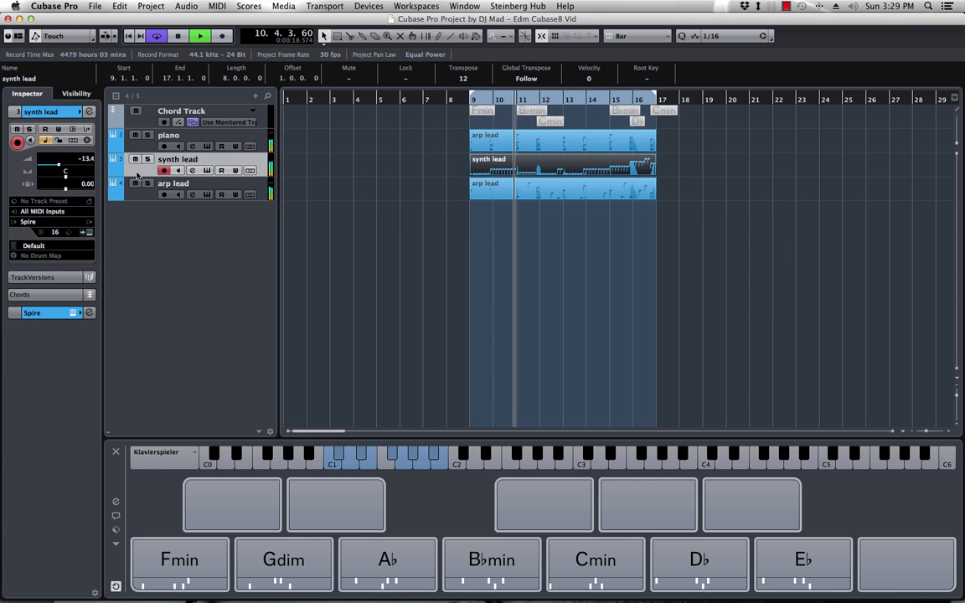
# Stop playback and load FabFilter Pro-Q 2 as the first audio insert of the synth lead track
pyautogui.press('space')
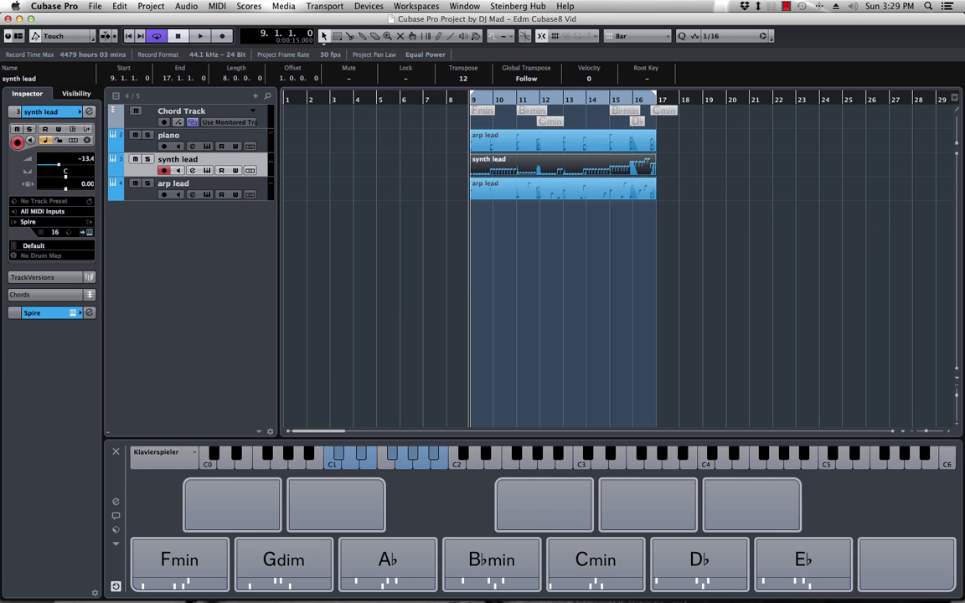
pyautogui.click(44, 314)
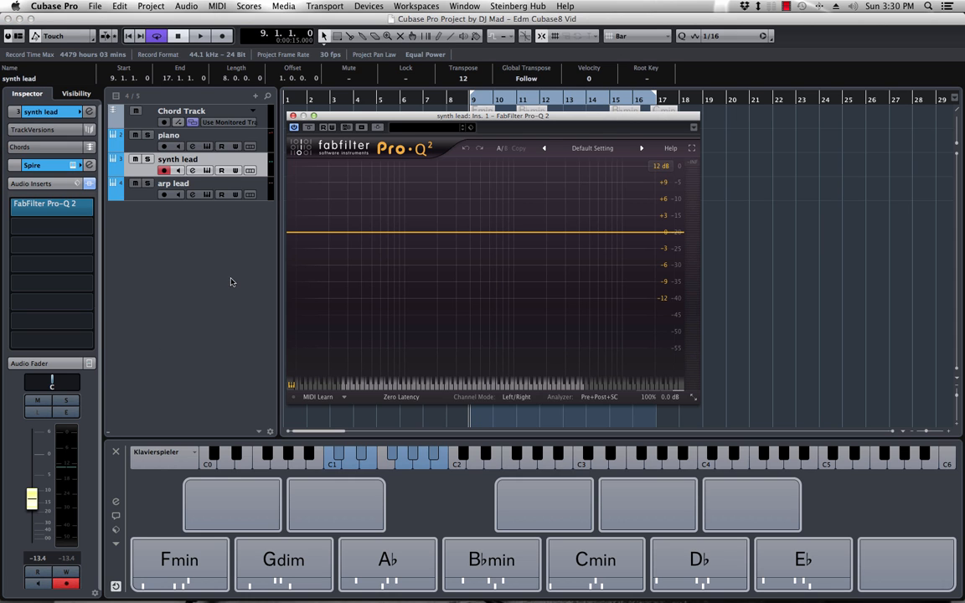
# Enable the low-cut filter in the synth lead's channel equalizer, view its slope options and close the channel settings
pyautogui.click(66, 412)
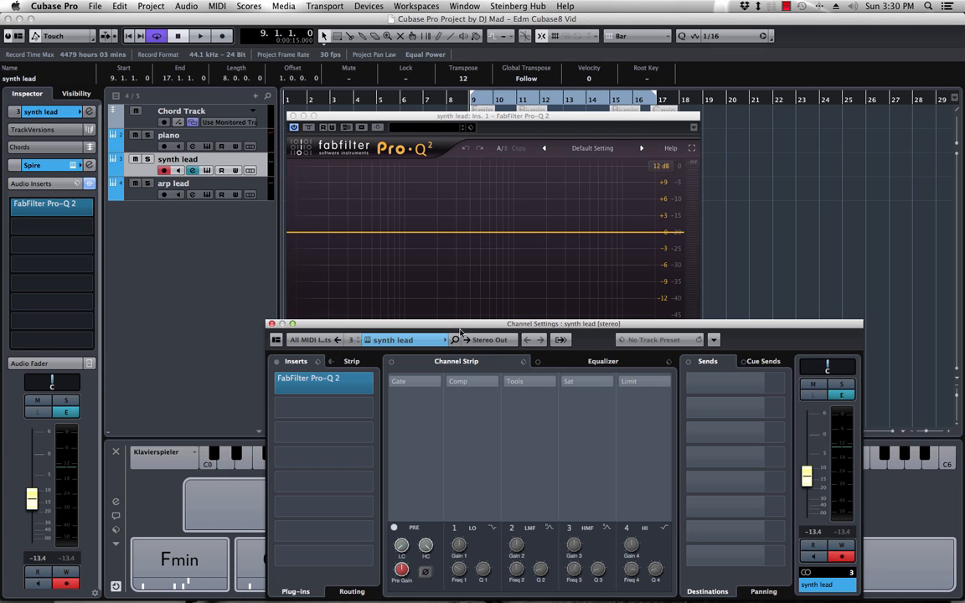
pyautogui.click(559, 369)
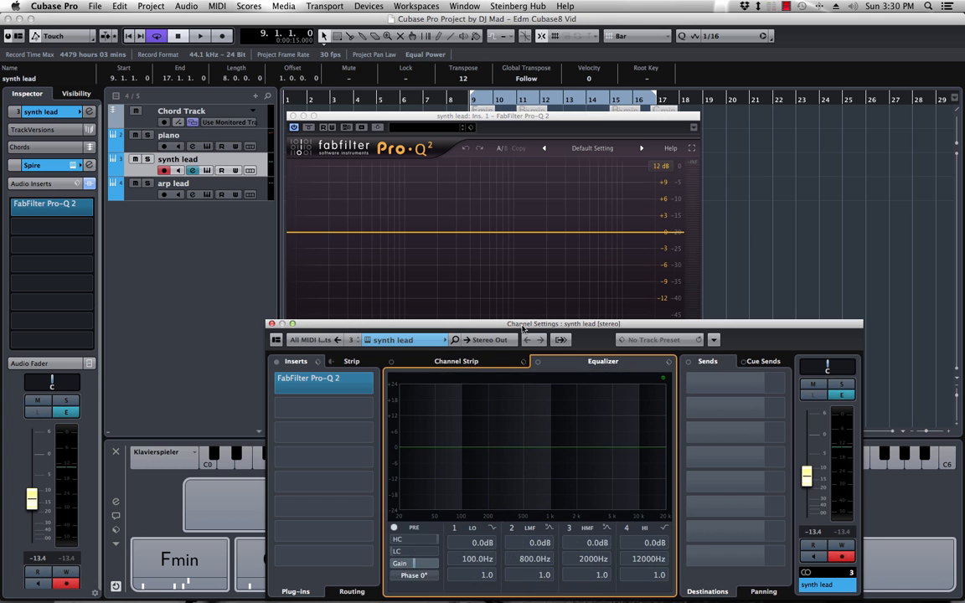
pyautogui.moveTo(521, 328); pyautogui.dragTo(433, 180)
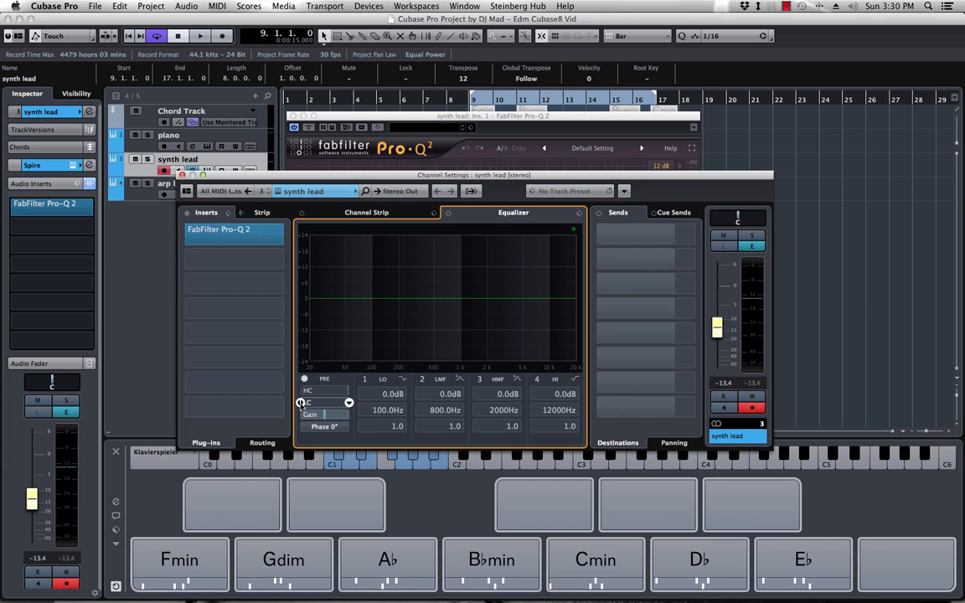
pyautogui.click(349, 403)
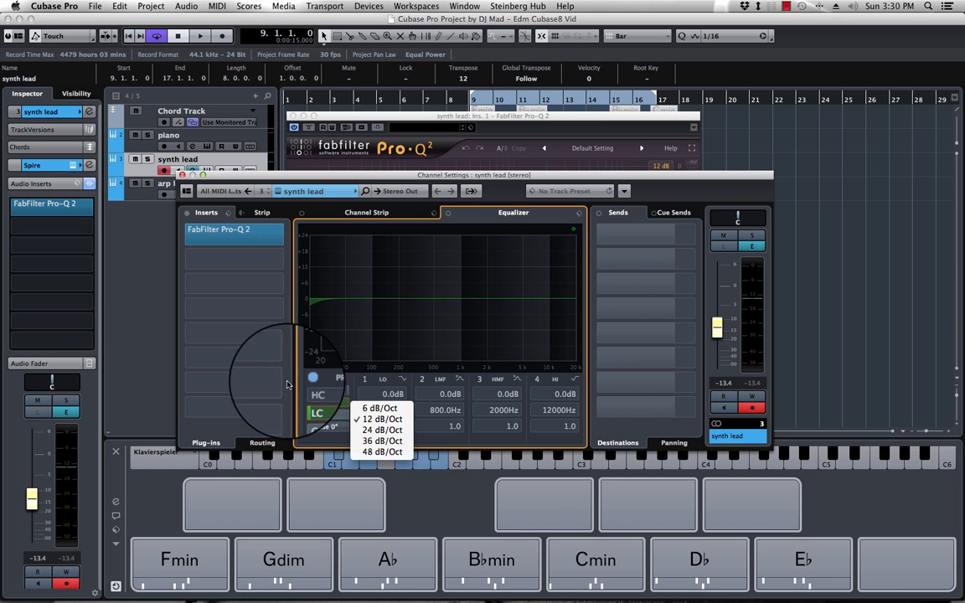
pyautogui.click(344, 177)
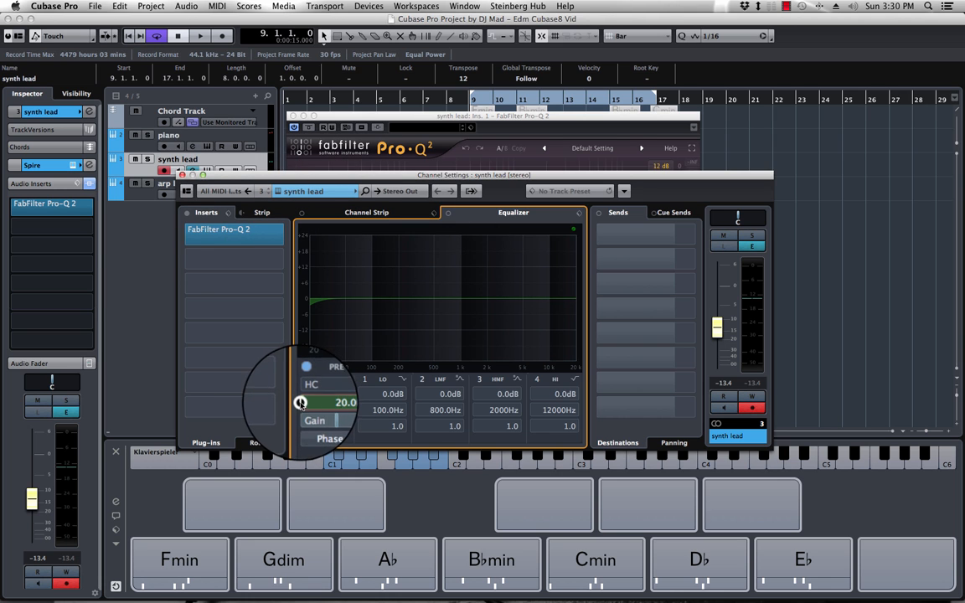
pyautogui.click(182, 175)
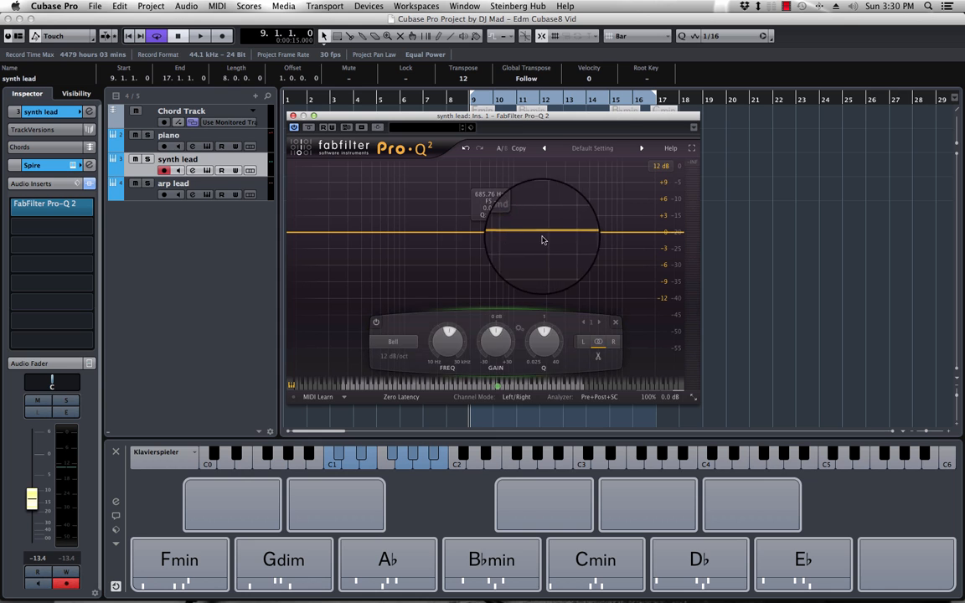
# Add four bell bands in Pro-Q 2 at about 133 Hz, 686 Hz, 3.5 kHz and 9.8 kHz, and view the slope options
pyautogui.click(496, 232)
pyautogui.click(573, 232)
pyautogui.click(620, 233)
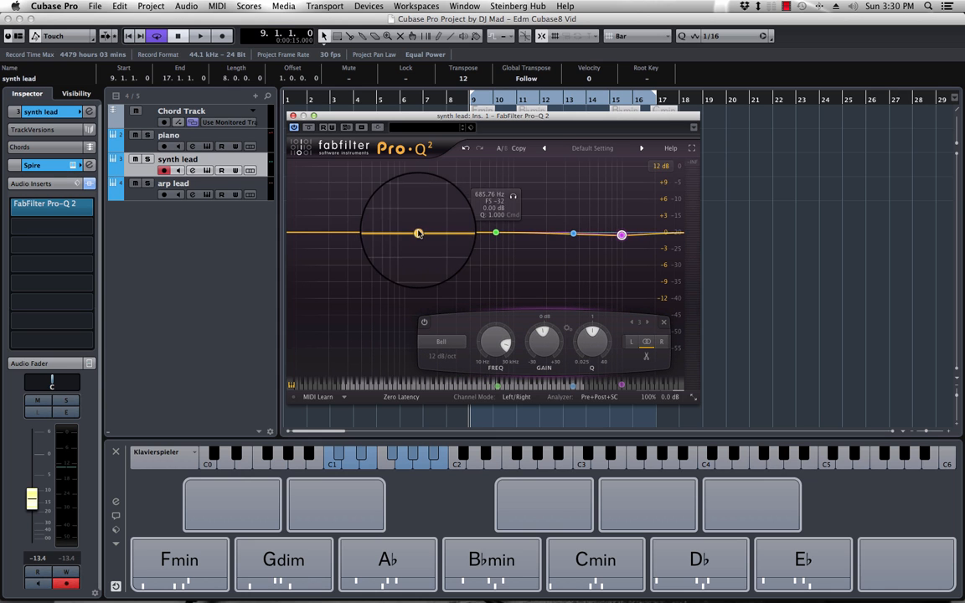
pyautogui.click(418, 233)
pyautogui.click(326, 356)
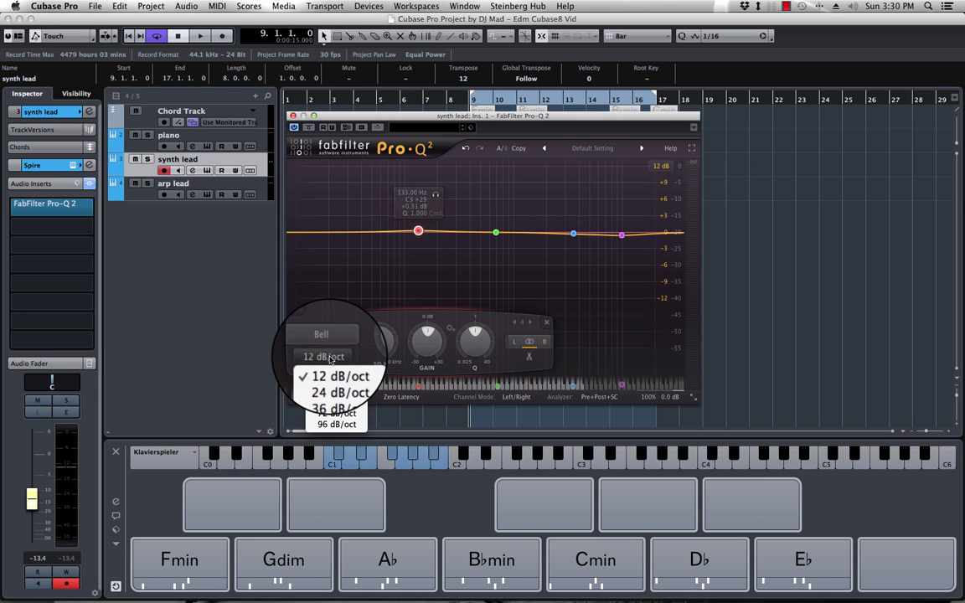
pyautogui.click(366, 294)
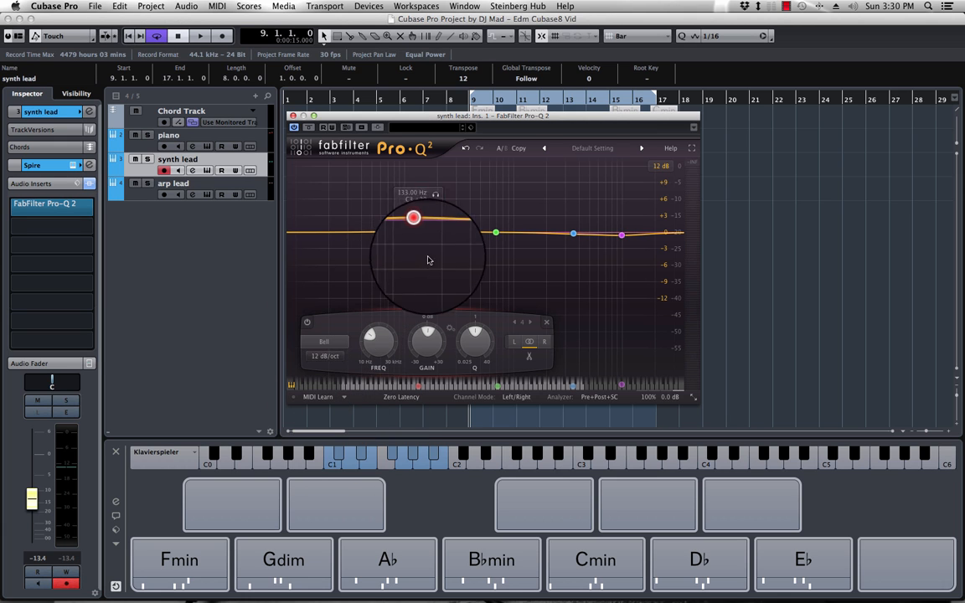
# Delete all four bell bands from the Pro-Q 2 curve
pyautogui.click(547, 324)
pyautogui.click(497, 234)
pyautogui.click(614, 324)
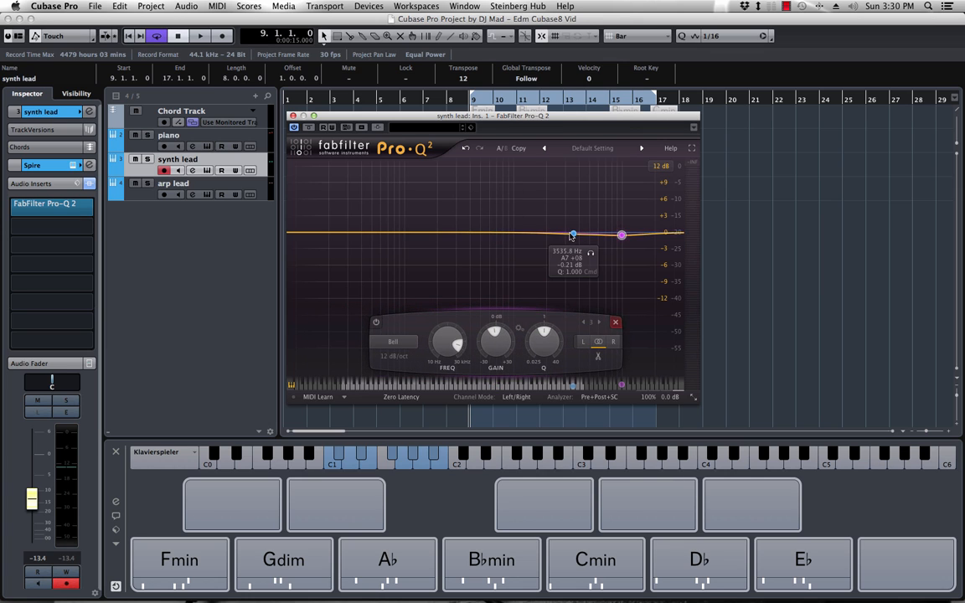
pyautogui.click(572, 233)
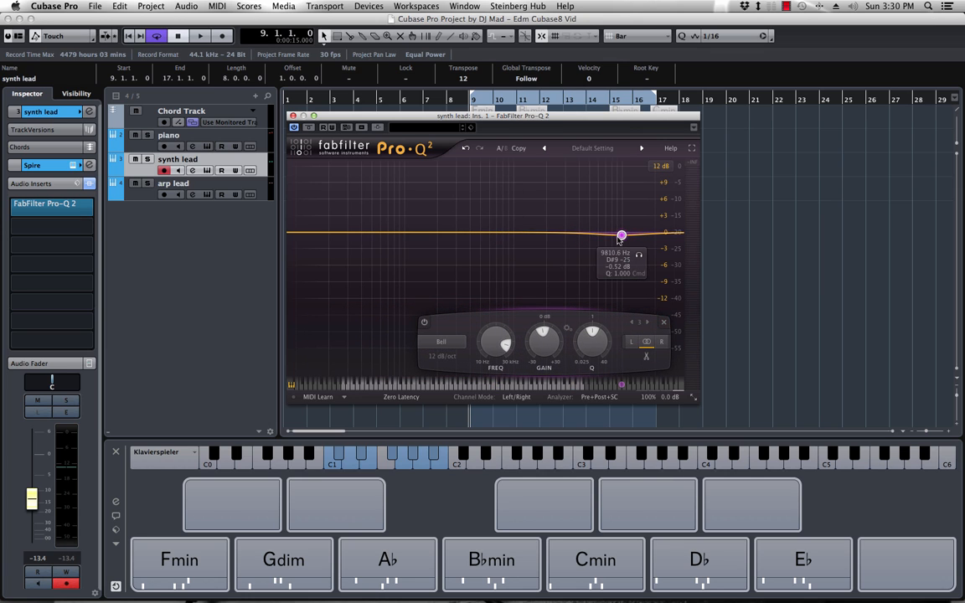
pyautogui.click(664, 321)
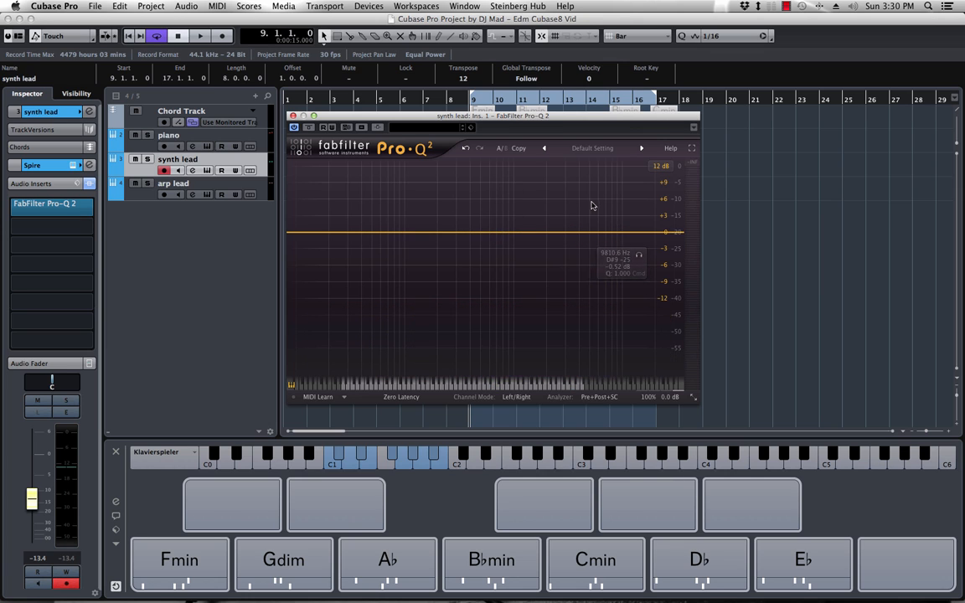
# Load the Cut Low Side preset from Pro-Q 2's V1 stereo presets
pyautogui.click(593, 147)
pyautogui.moveTo(624, 430)
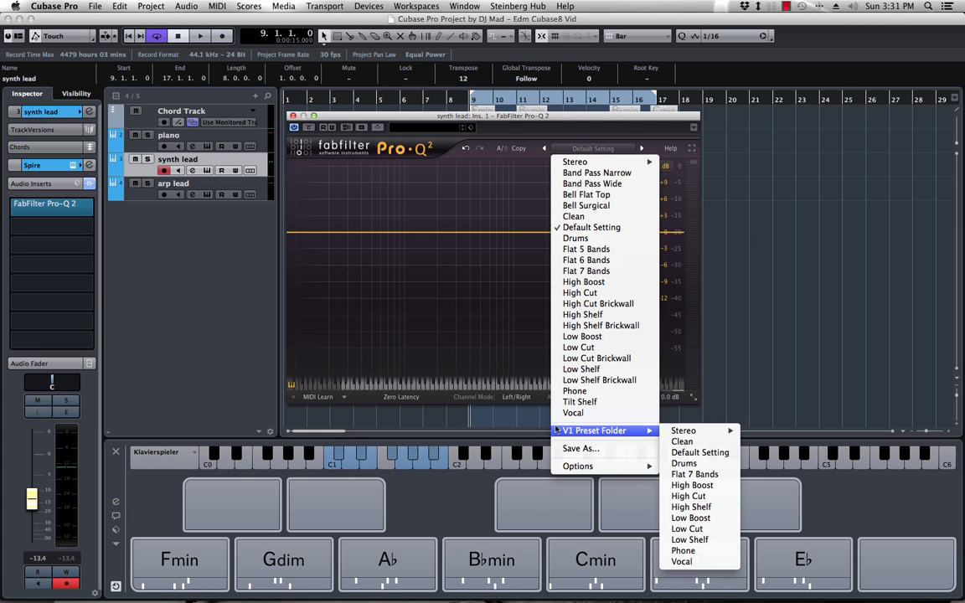
pyautogui.moveTo(709, 430)
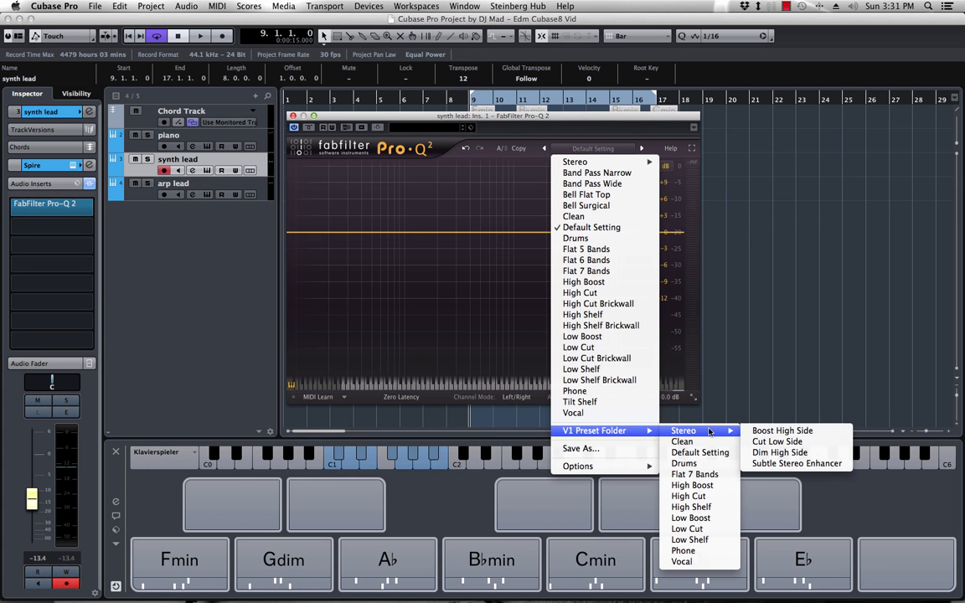
pyautogui.click(777, 442)
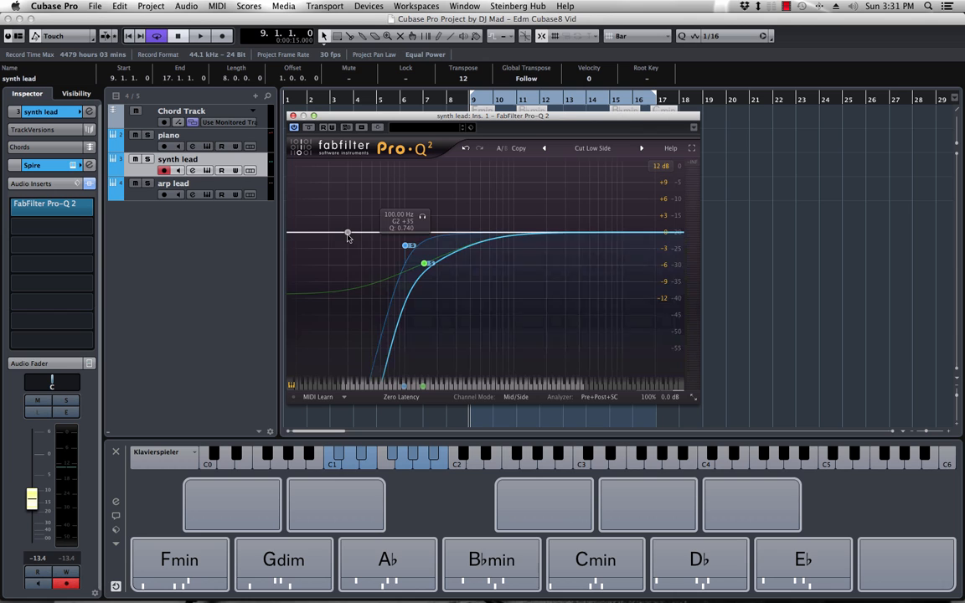
# Add a low-cut band at about 11 Hz in Pro-Q 2 with a 72 dB/oct slope
pyautogui.click(305, 236)
pyautogui.click(326, 357)
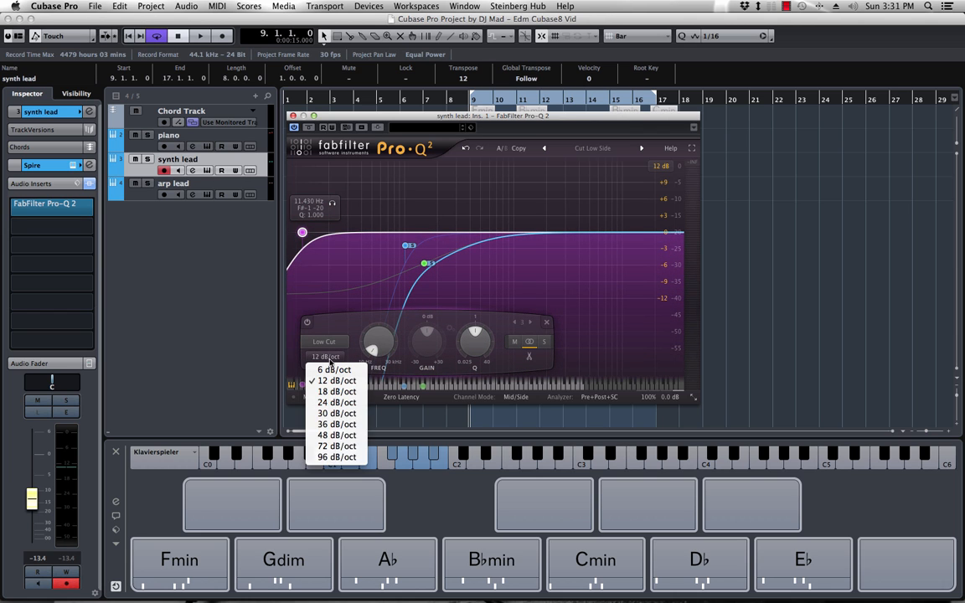
pyautogui.click(343, 447)
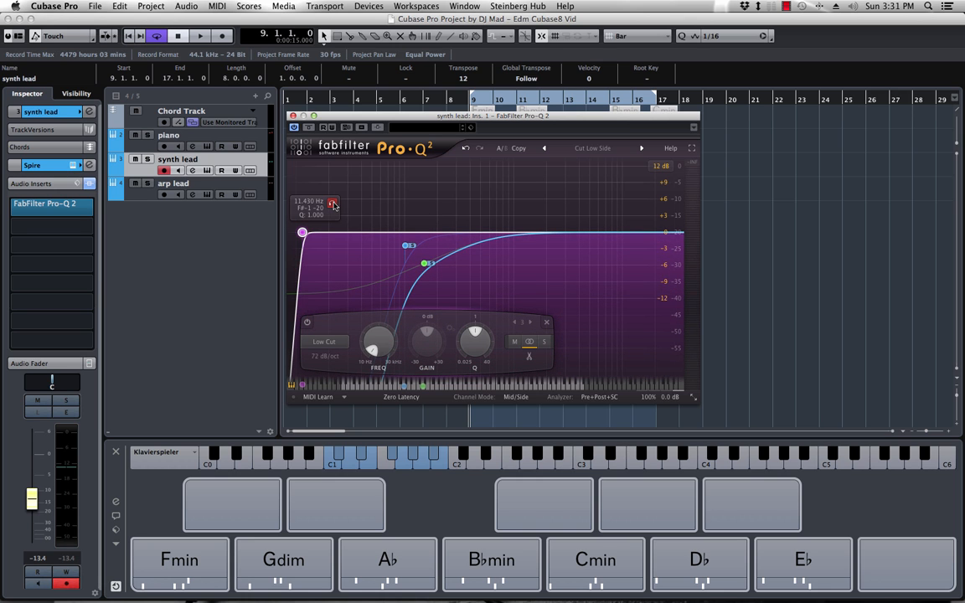
# Play the loop with the synth lead soloed and raise the auditioned low-cut band to about 230 Hz
pyautogui.press('space')
pyautogui.click(149, 159)
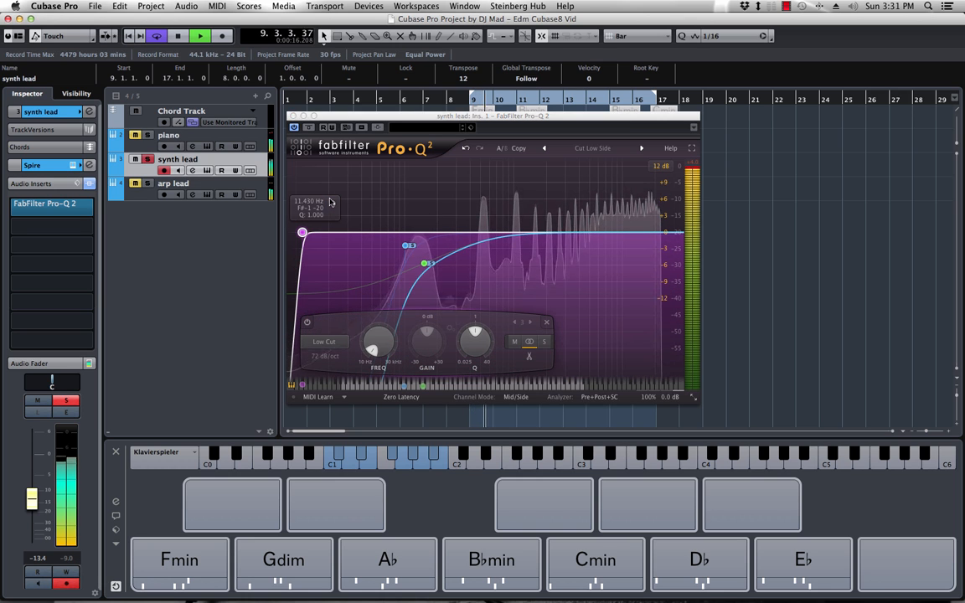
pyautogui.moveTo(302, 232); pyautogui.dragTo(389, 234)
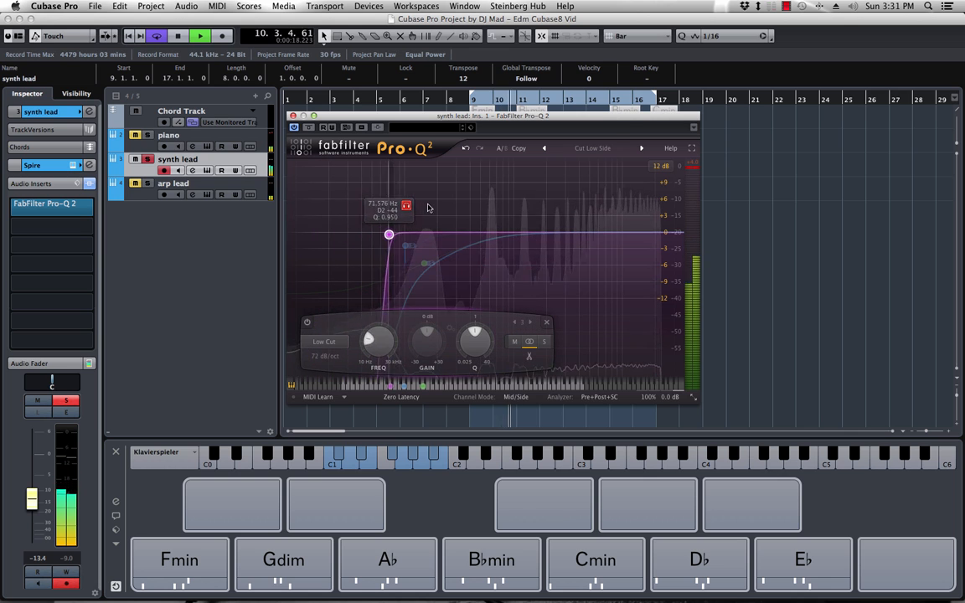
pyautogui.moveTo(427, 207); pyautogui.dragTo(449, 207)
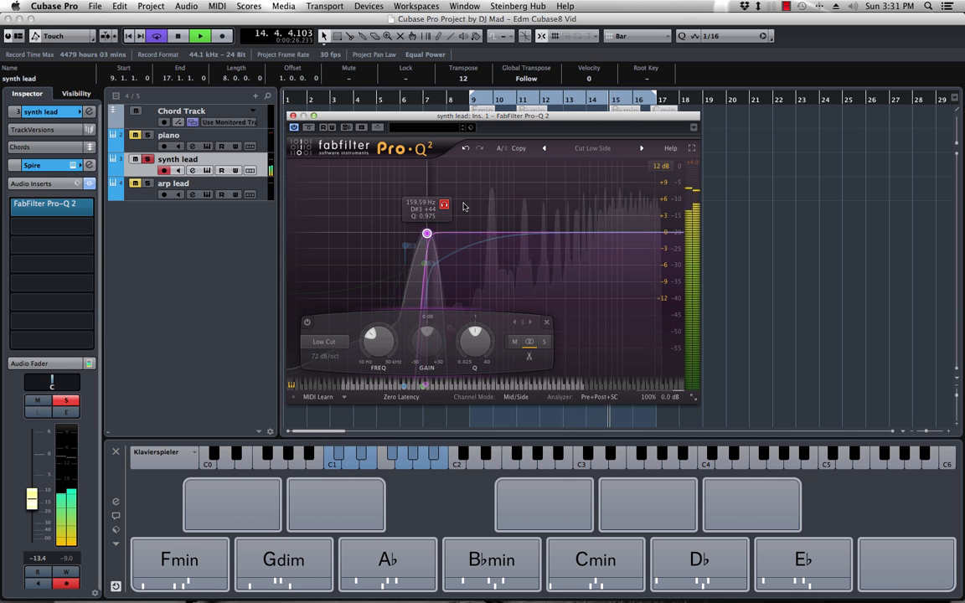
pyautogui.moveTo(463, 206); pyautogui.dragTo(473, 212)
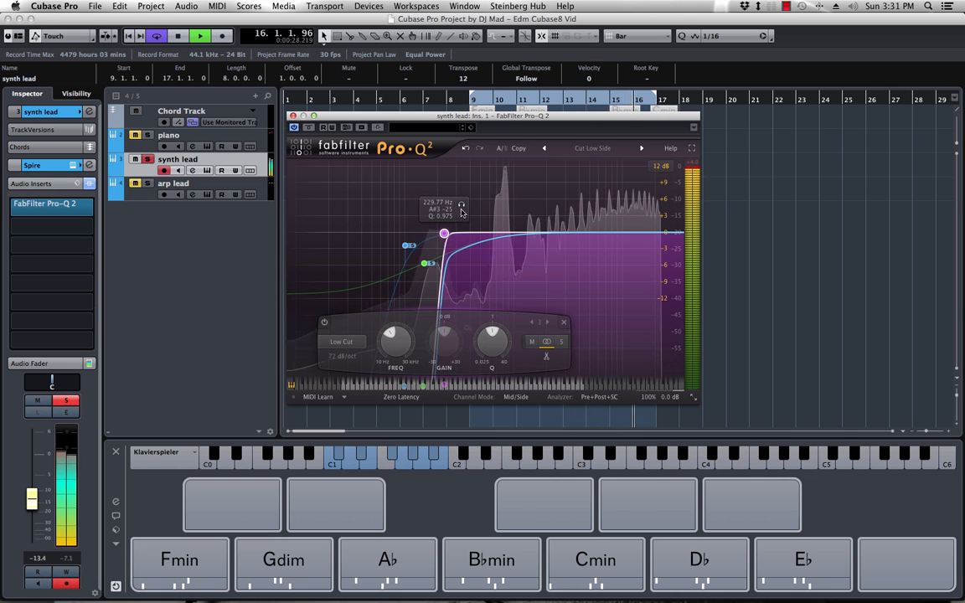
# Compare the sound with the low-cut band bypassed and re-enabled, and lower its frequency to about 121 Hz
pyautogui.click(323, 324)
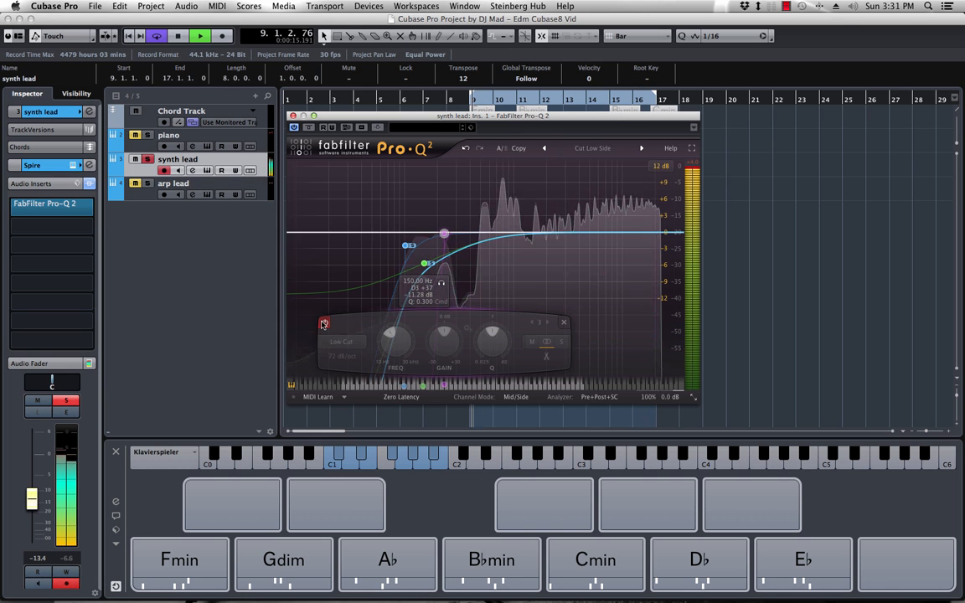
pyautogui.click(323, 324)
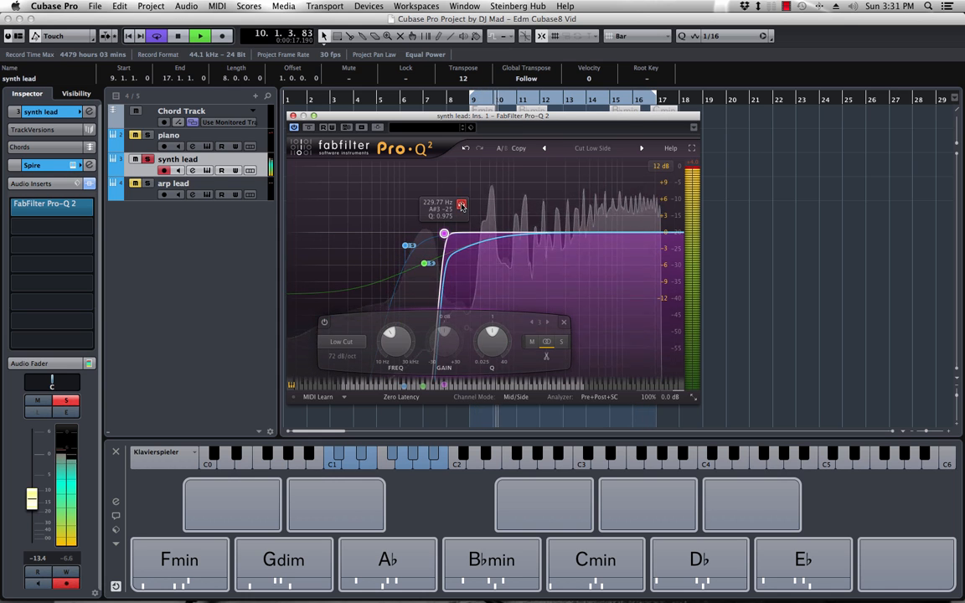
pyautogui.moveTo(462, 206); pyautogui.dragTo(424, 206)
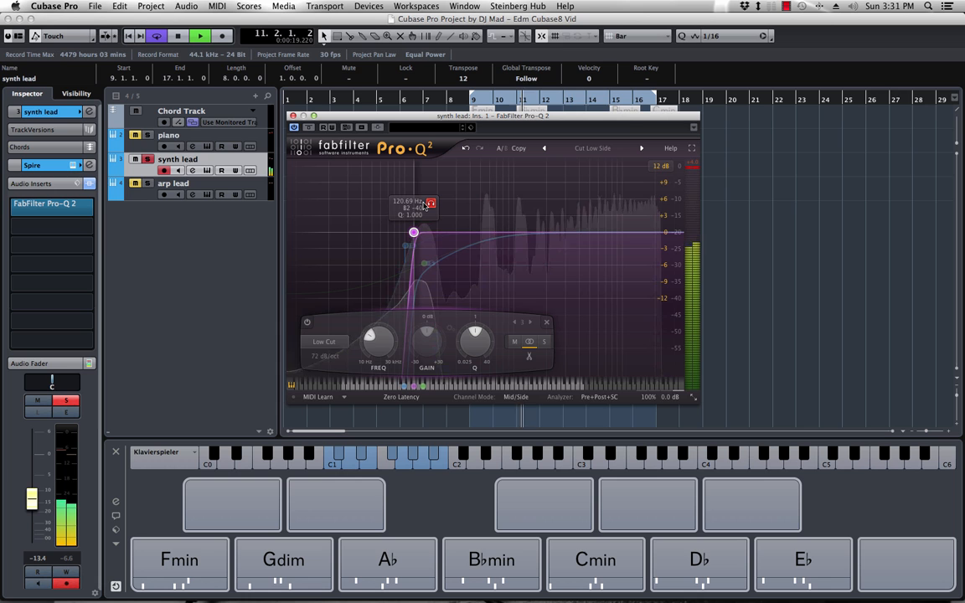
# Turn off the synth lead's solo and play the loop with all tracks audible
pyautogui.press('space')
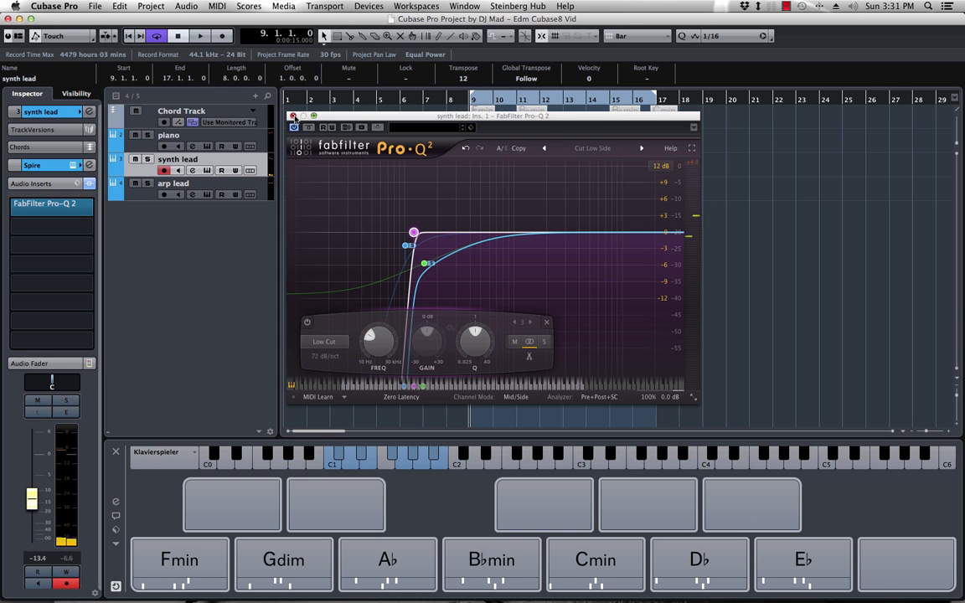
pyautogui.press('space')
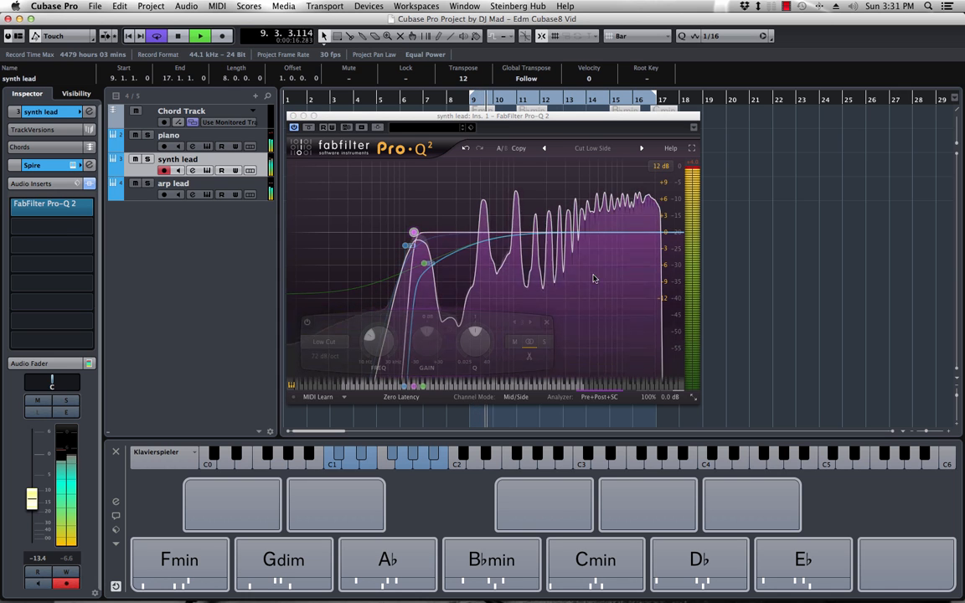
pyautogui.press('space')
# Add a narrow bell cut at about 6364 Hz to the synth lead's Pro-Q 2 while listening to the loop, and close the plug-in
pyautogui.click(573, 233)
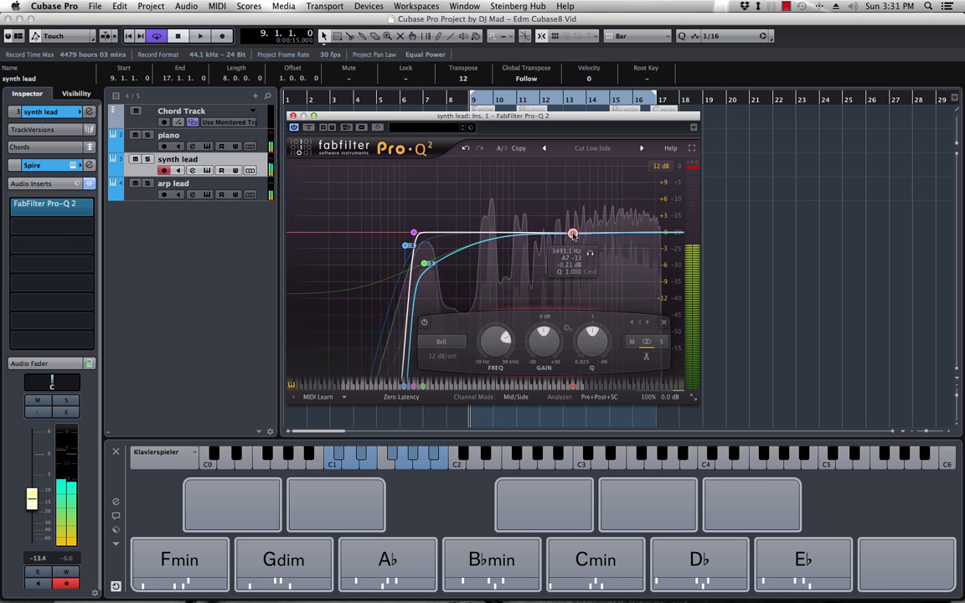
pyautogui.moveTo(504, 352)
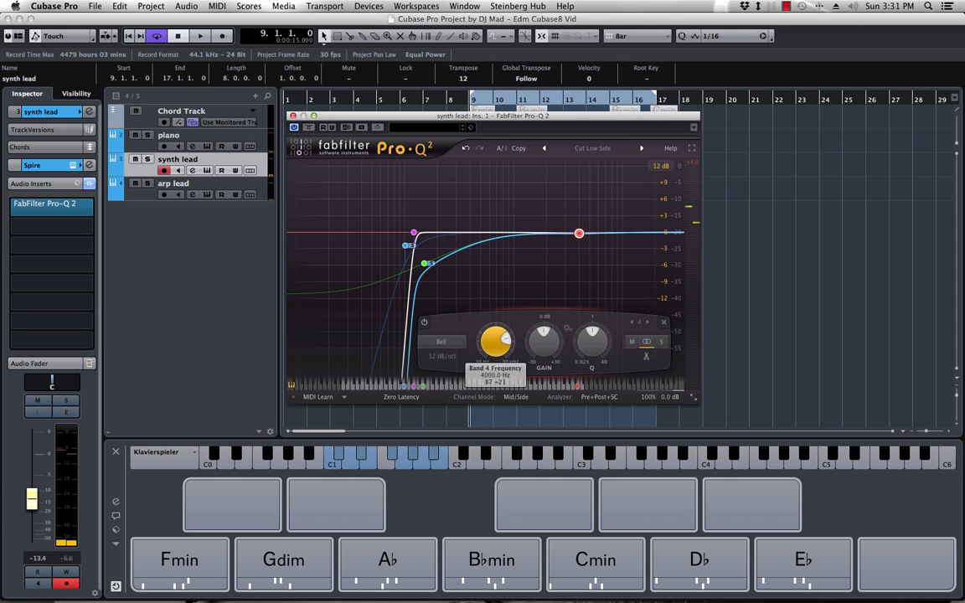
pyautogui.moveTo(590, 342)
pyautogui.press('space')
pyautogui.moveTo(543, 350)
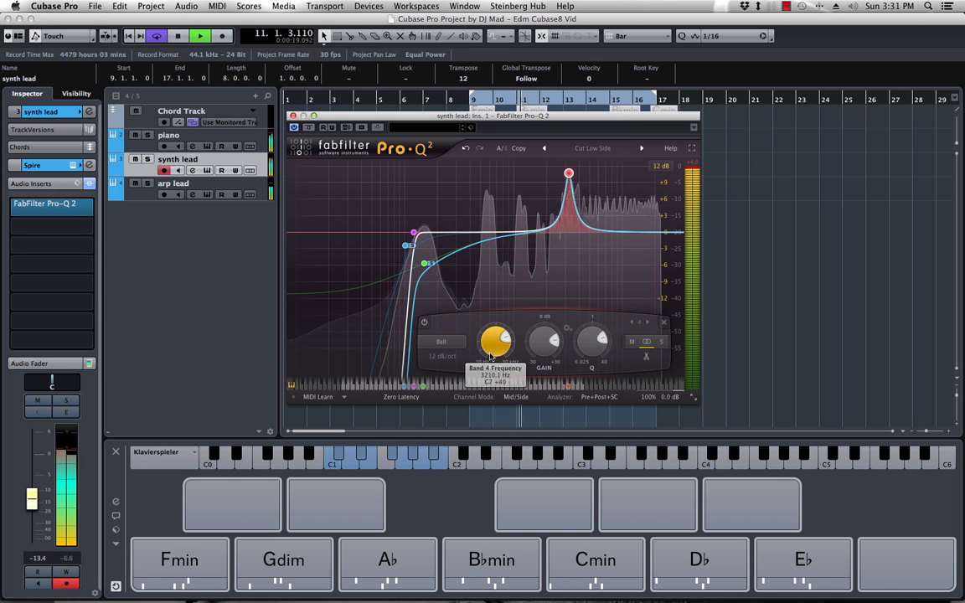
pyautogui.moveTo(487, 362); pyautogui.dragTo(527, 408)
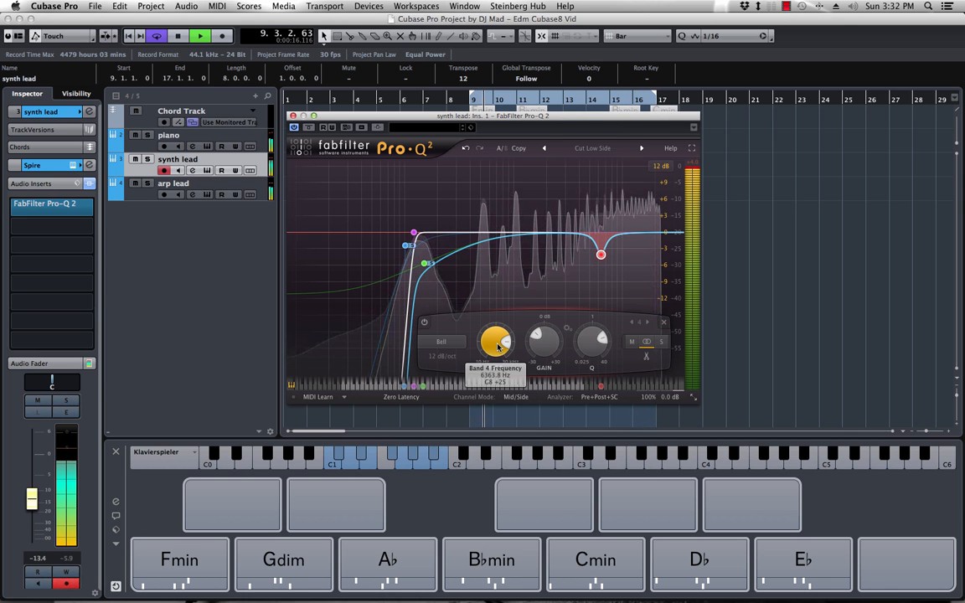
pyautogui.press('space')
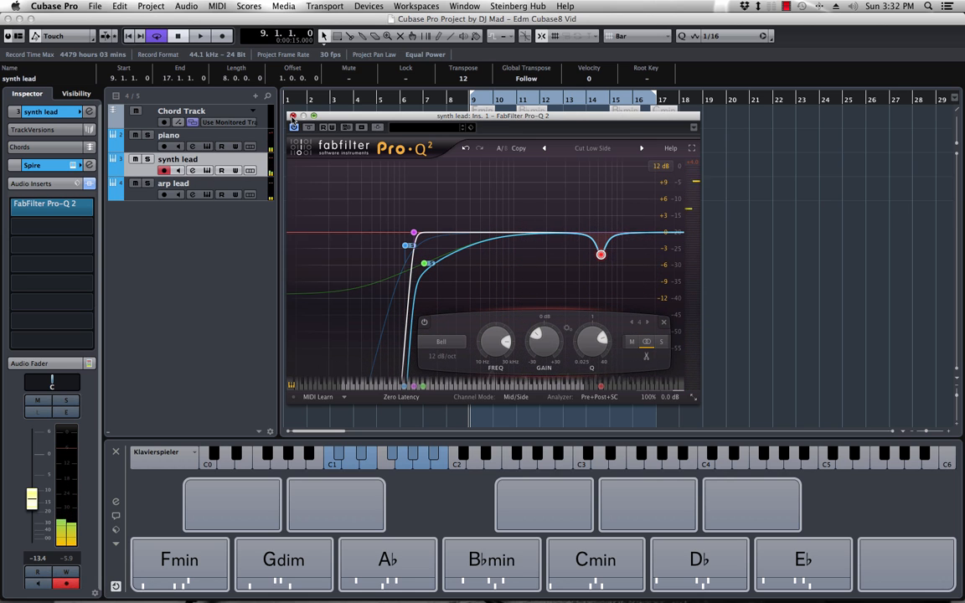
pyautogui.click(291, 116)
# Insert FabFilter Pro-Q 2 in the arp lead track's first insert slot while the loop plays
pyautogui.press('space')
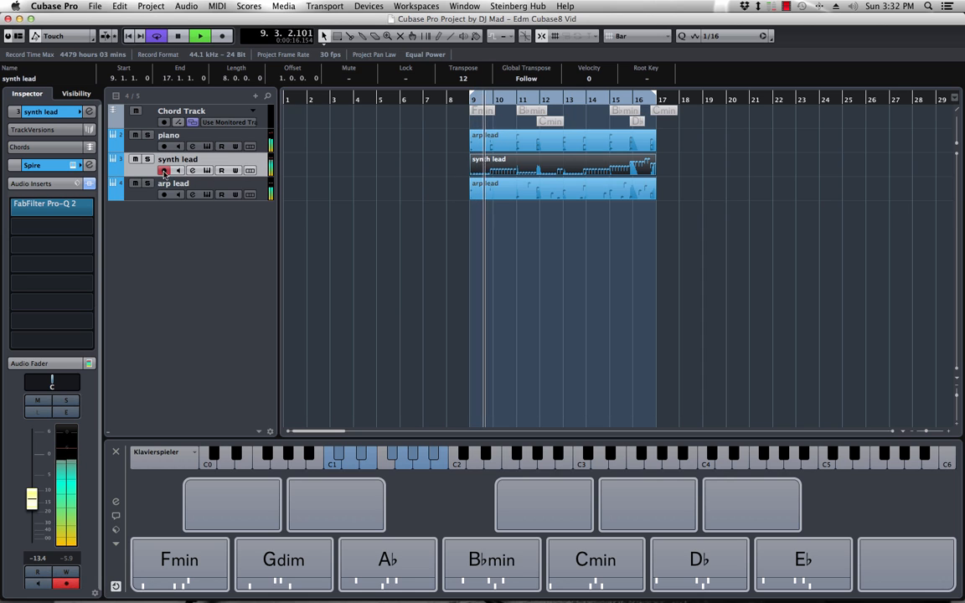
pyautogui.click(139, 195)
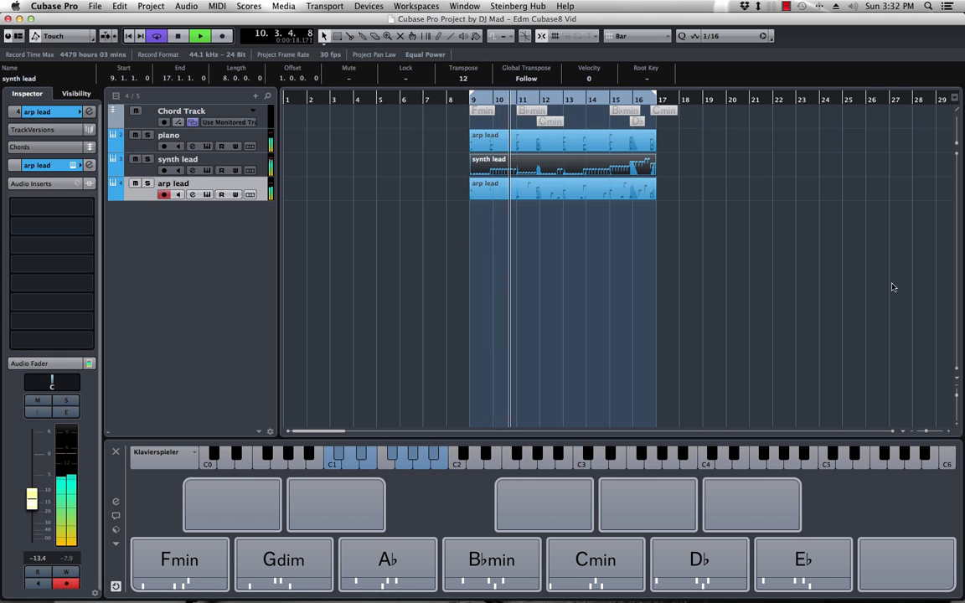
pyautogui.click(94, 207)
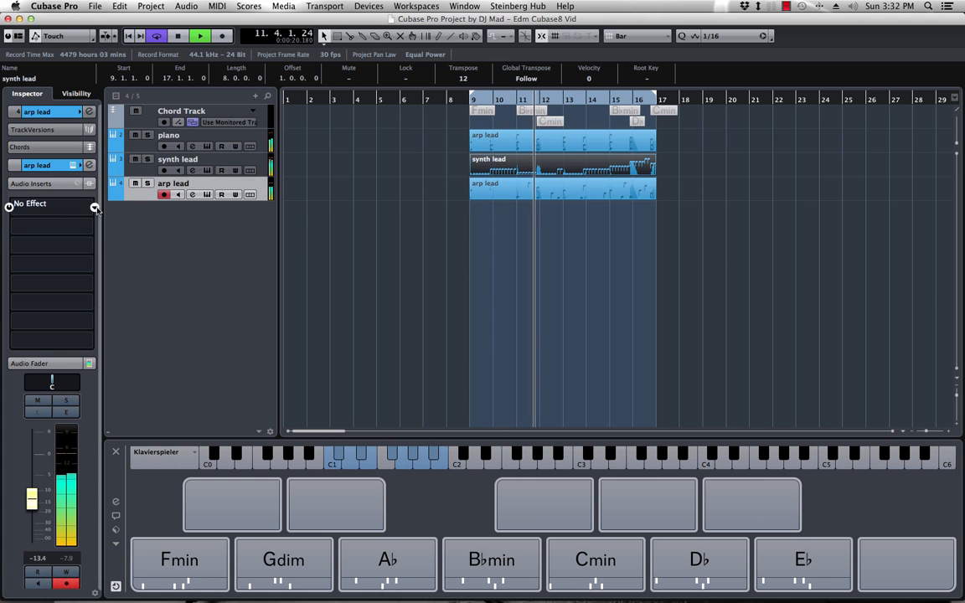
pyautogui.write('fab')
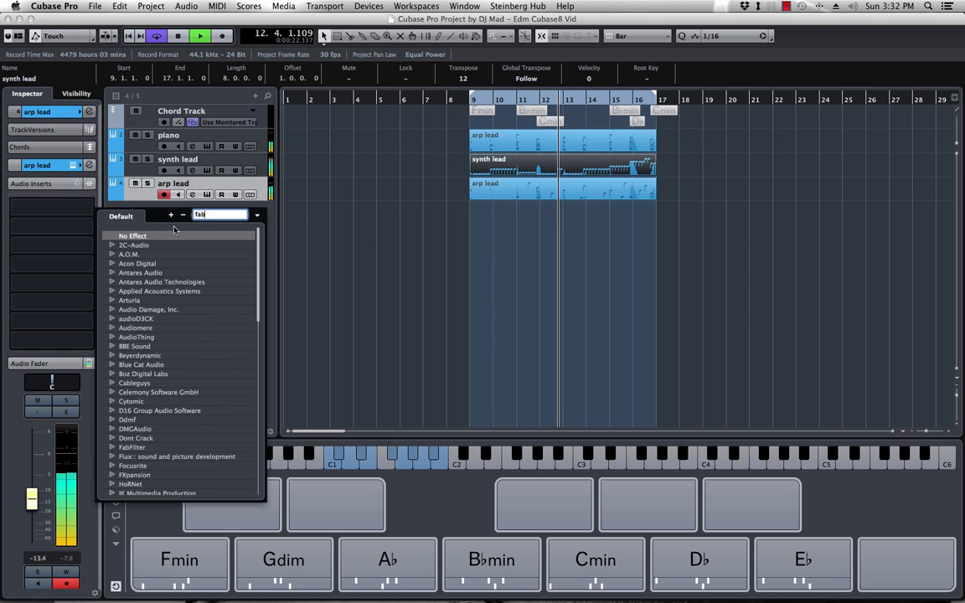
pyautogui.click(167, 346)
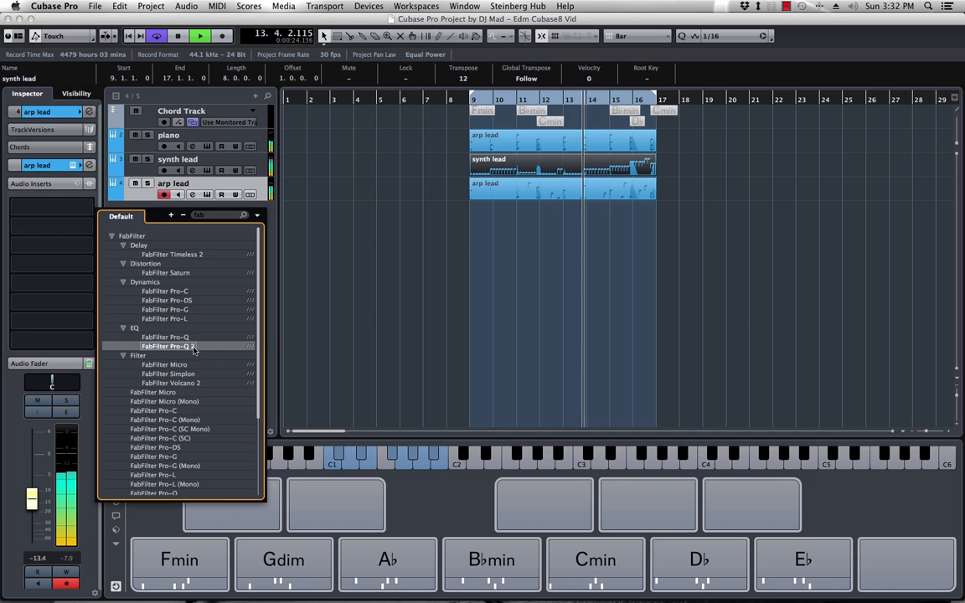
# Load Pro-Q 2's Low Cut preset on the arp lead and raise the auditioned cutoff to about 223 Hz
pyautogui.moveTo(488, 190); pyautogui.dragTo(217, 153)
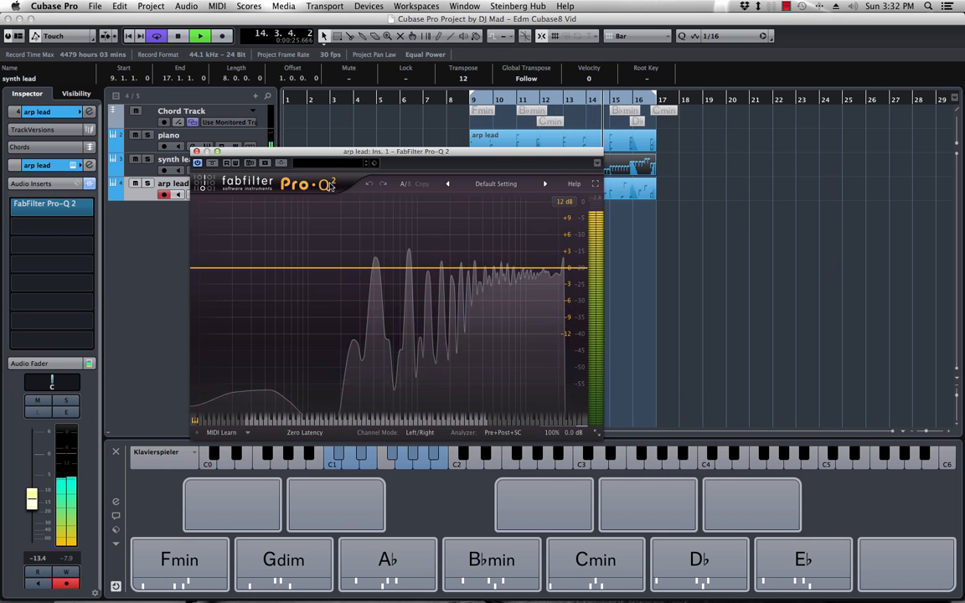
pyautogui.click(497, 183)
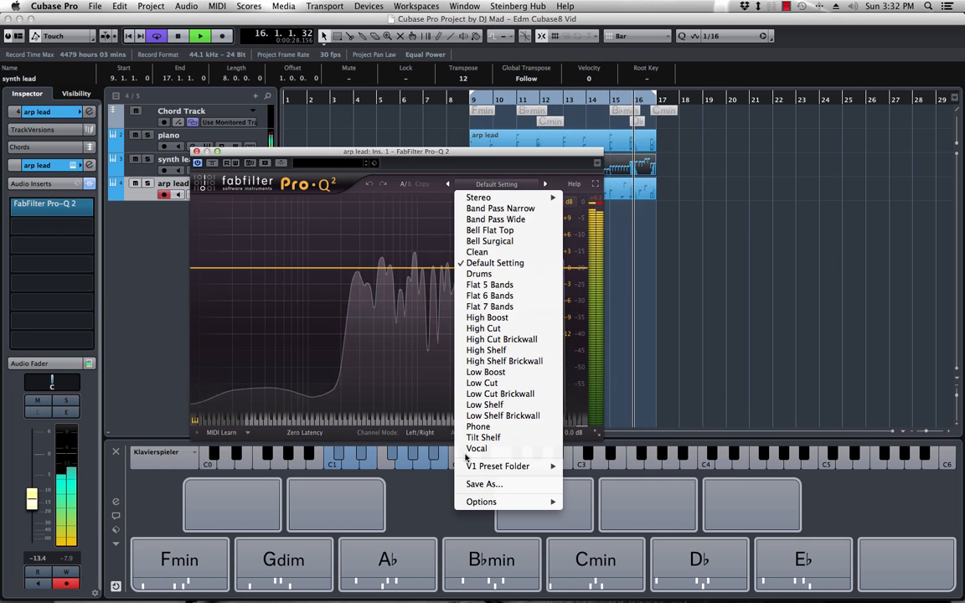
pyautogui.click(482, 383)
pyautogui.moveTo(276, 267)
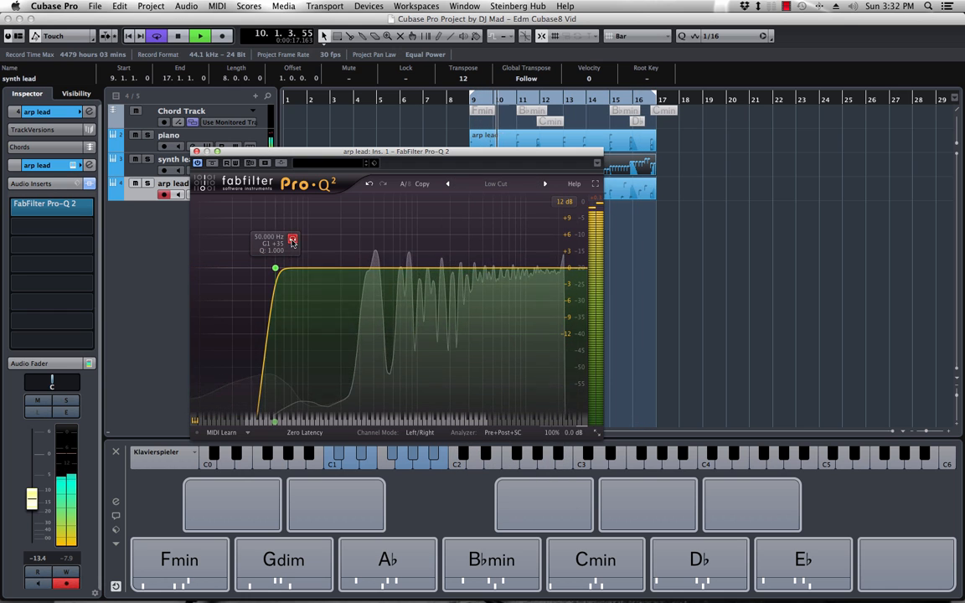
pyautogui.moveTo(294, 241); pyautogui.dragTo(344, 251)
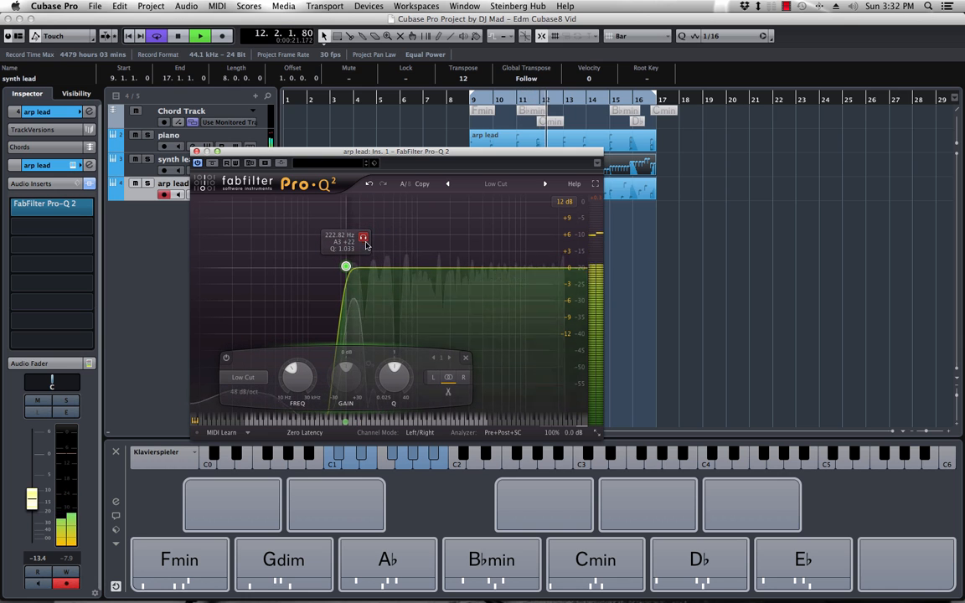
# Add a bell cut of about 2.6 dB near 6982 Hz and a high-cut band at about 24 kHz to the arp lead's EQ
pyautogui.doubleClick(459, 269)
pyautogui.moveTo(459, 270); pyautogui.dragTo(509, 283)
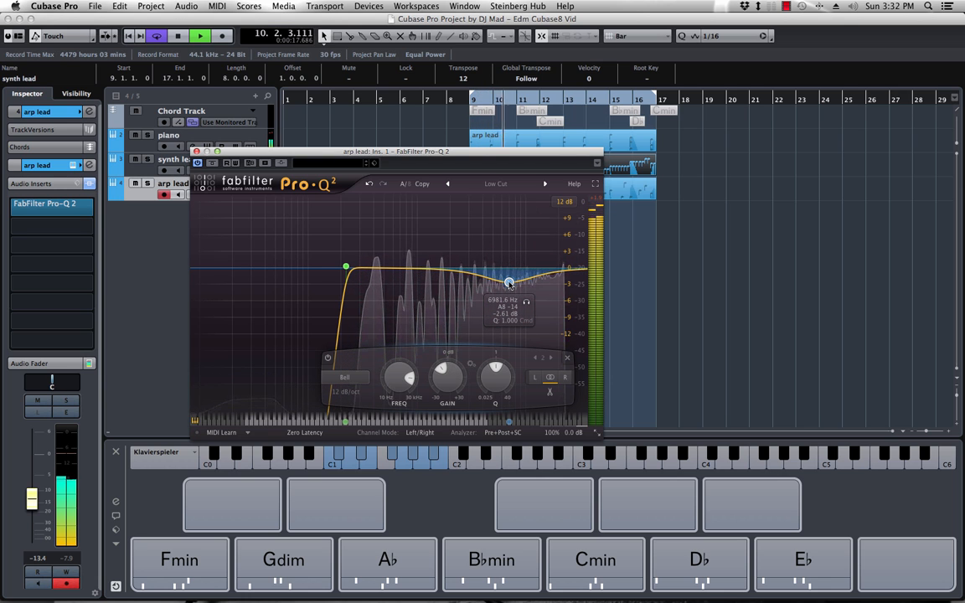
pyautogui.click(567, 270)
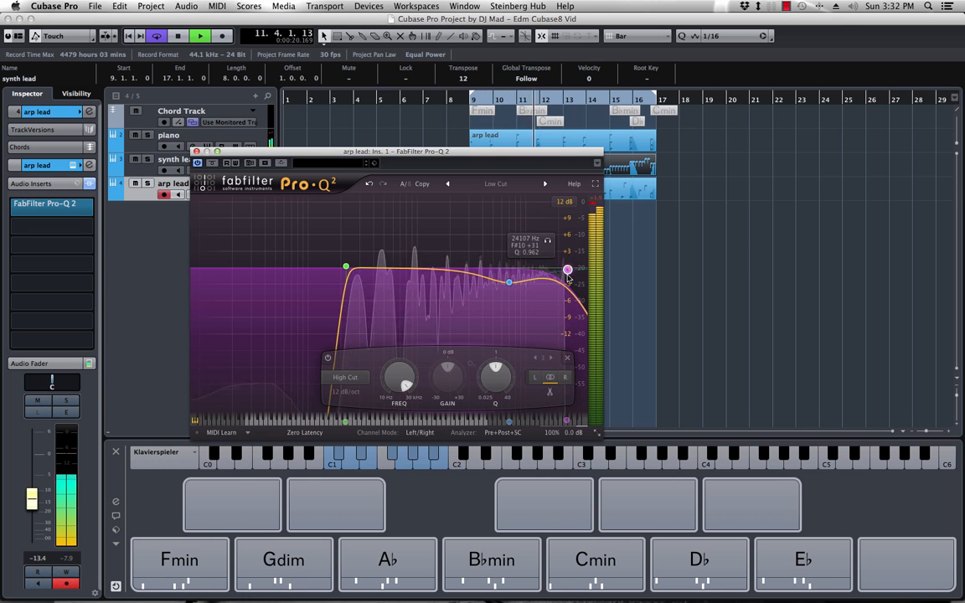
pyautogui.press('space')
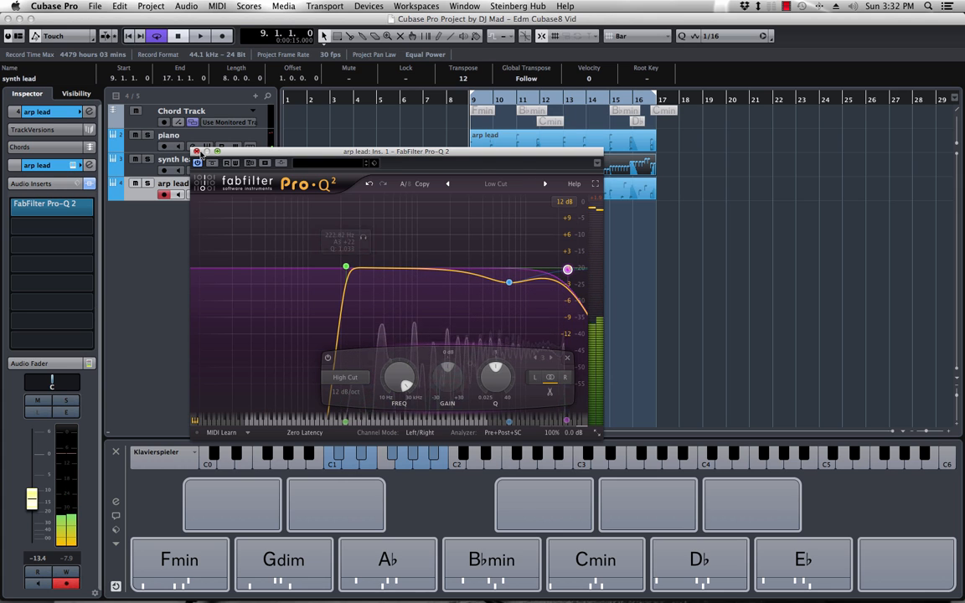
# Play the loop to hear the arp lead's EQ in the mix, and close its Pro-Q 2 window
pyautogui.moveTo(323, 152); pyautogui.dragTo(357, 158)
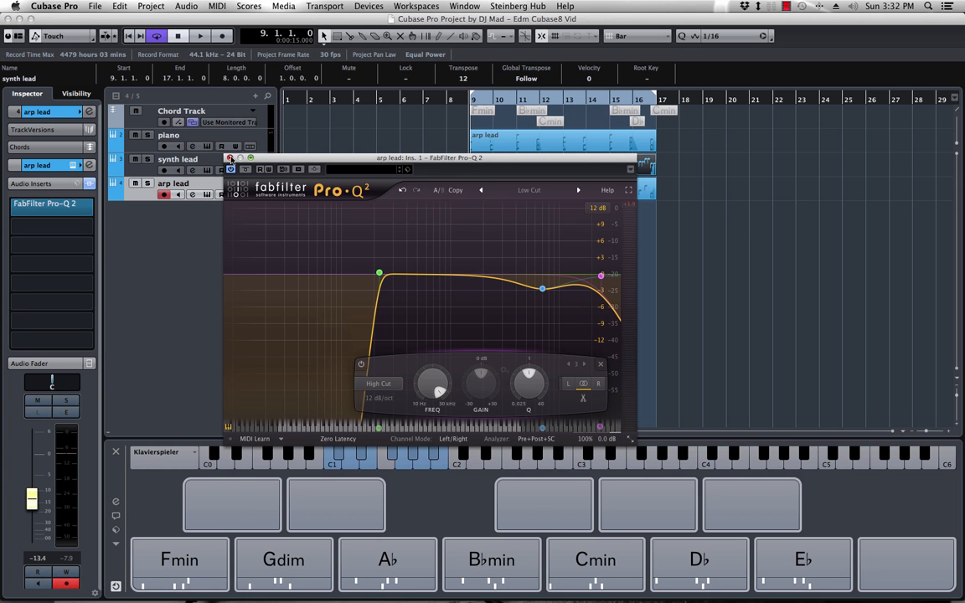
pyautogui.press('space')
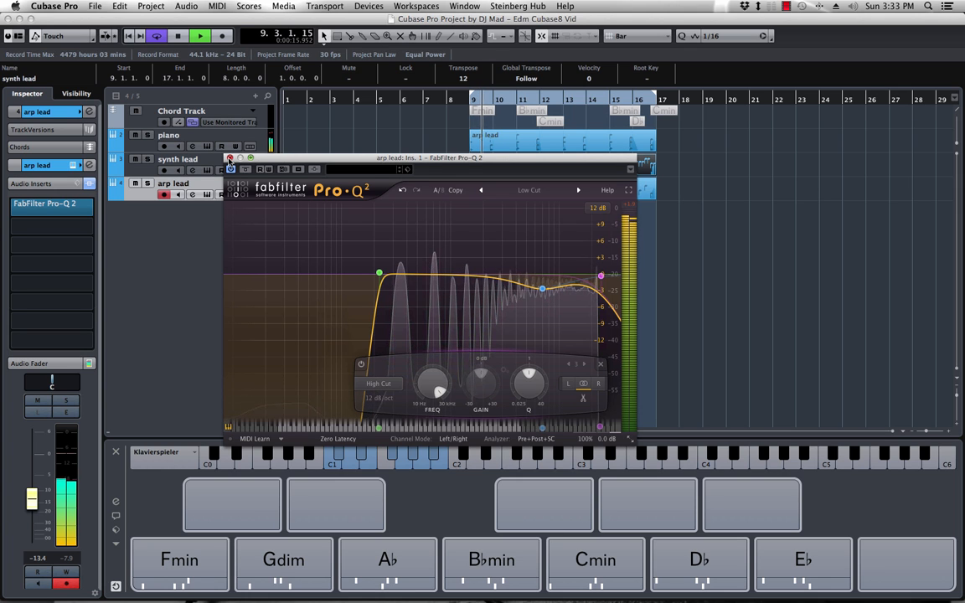
pyautogui.click(230, 159)
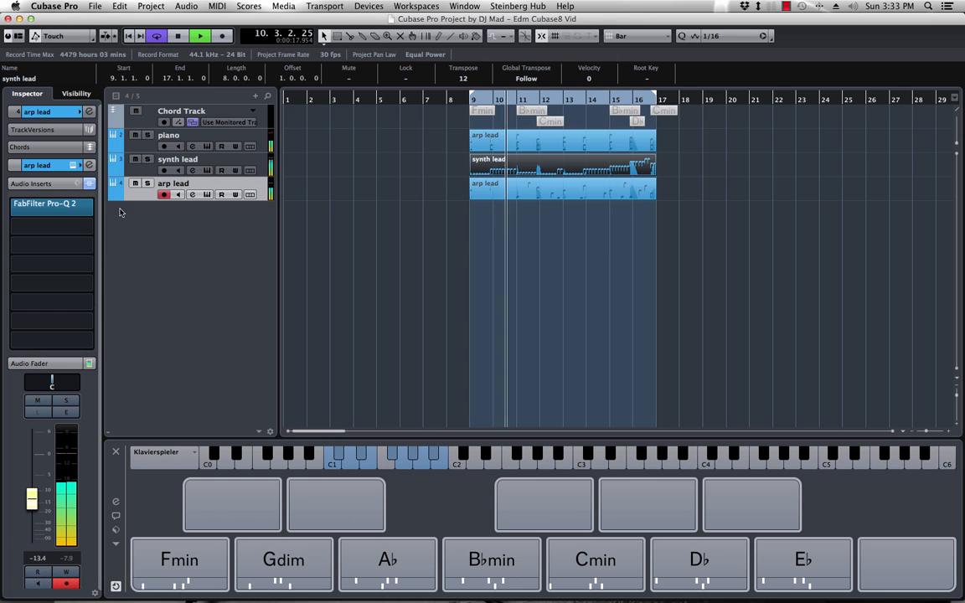
pyautogui.press('space')
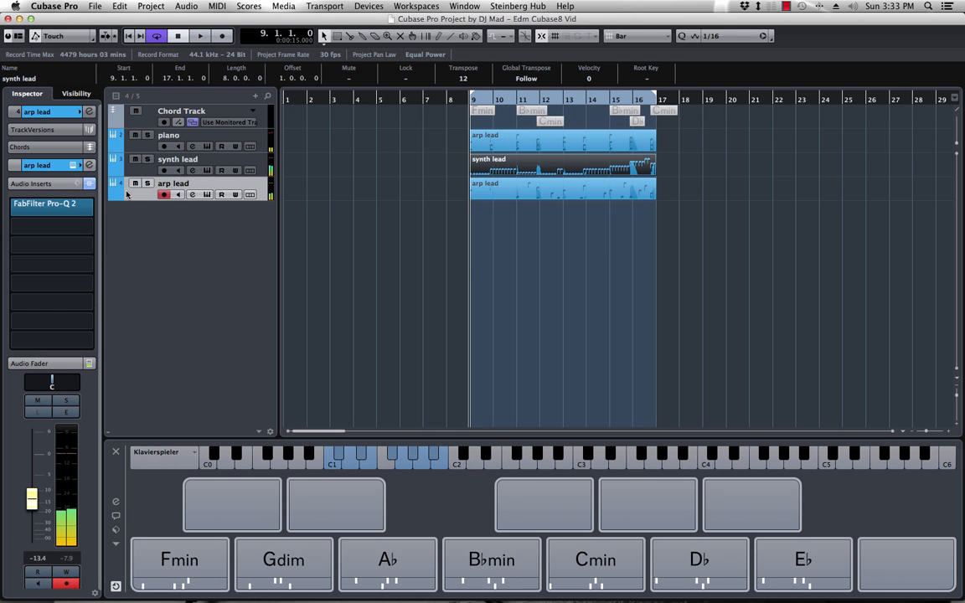
# Duplicate the arp lead track and mute the clip on the copy
pyautogui.rightClick(135, 195)
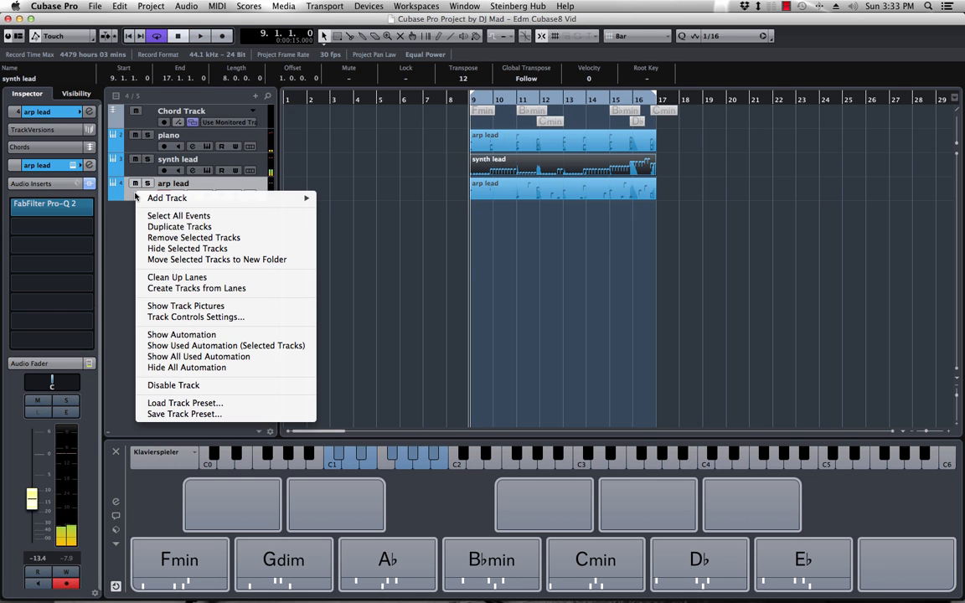
pyautogui.click(176, 227)
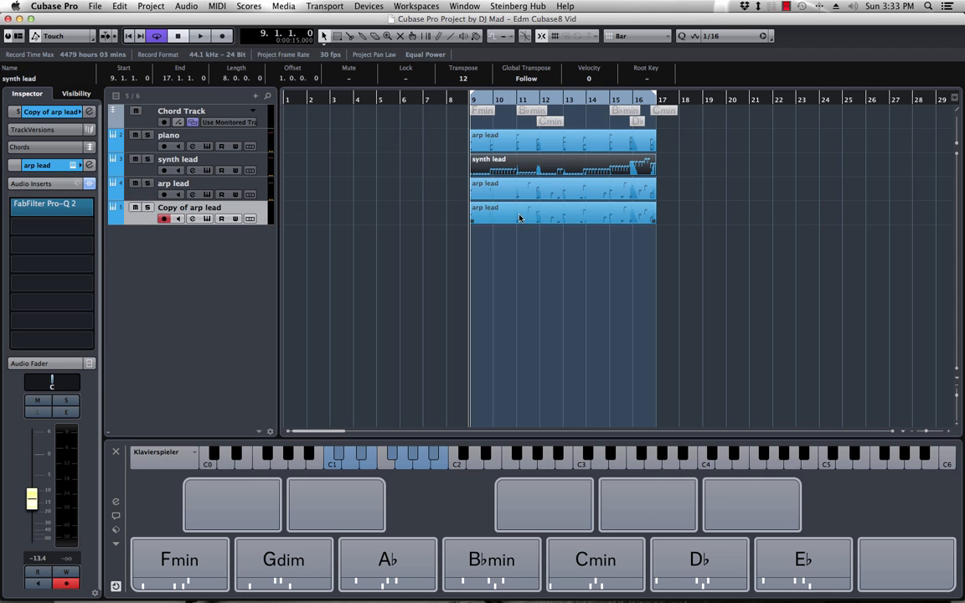
pyautogui.press('Delete')
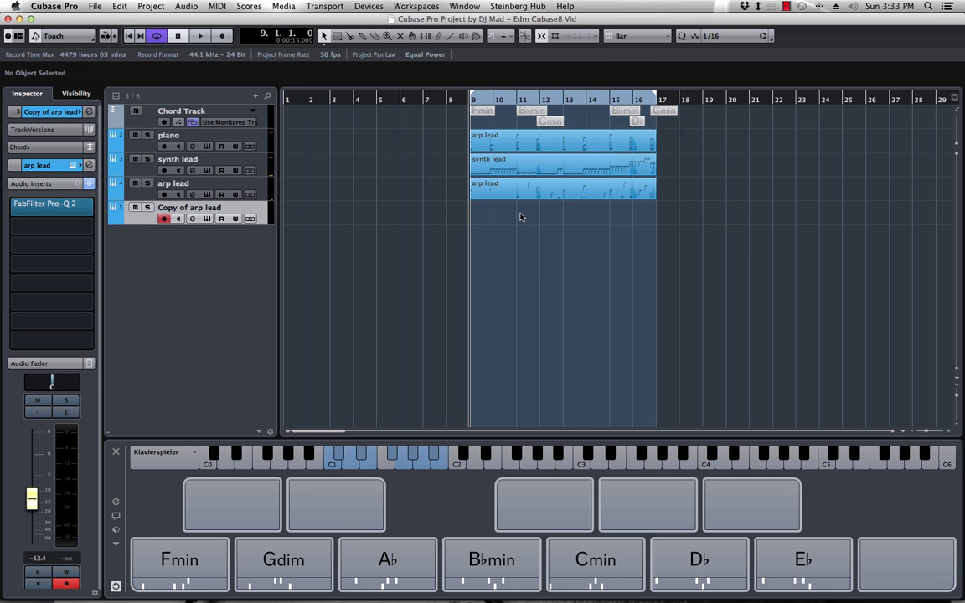
pyautogui.press('super+z')
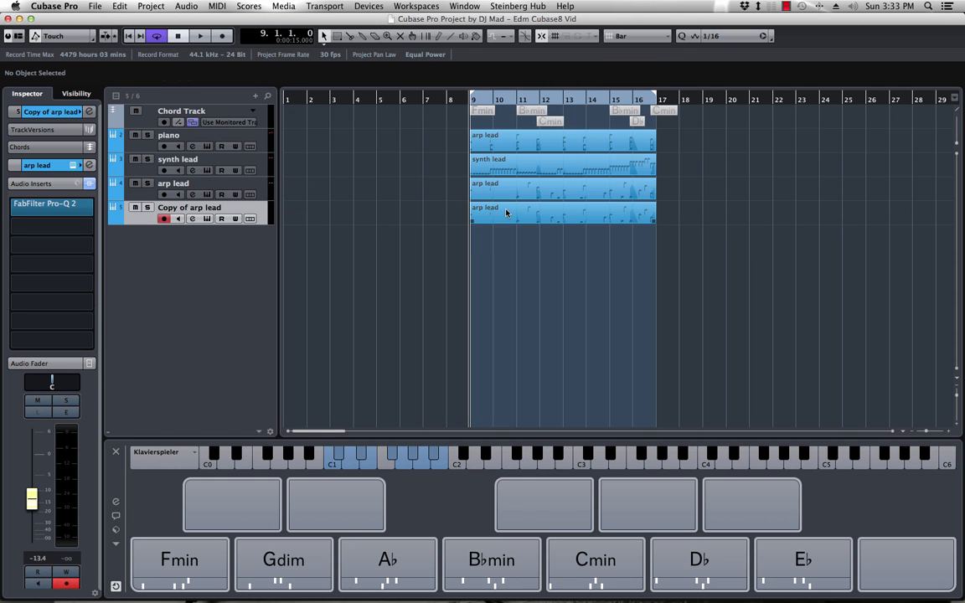
pyautogui.click(506, 213)
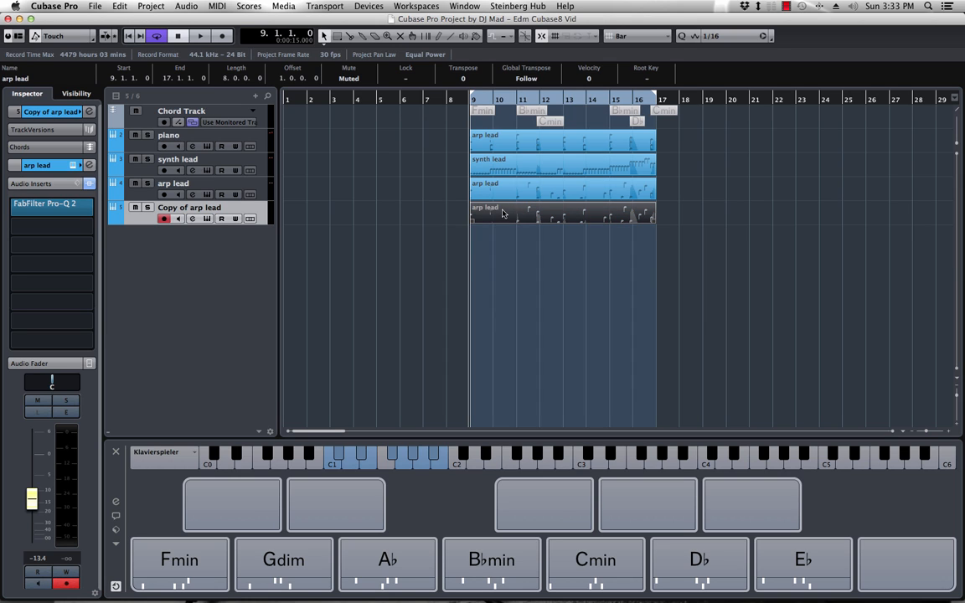
pyautogui.click(50, 112)
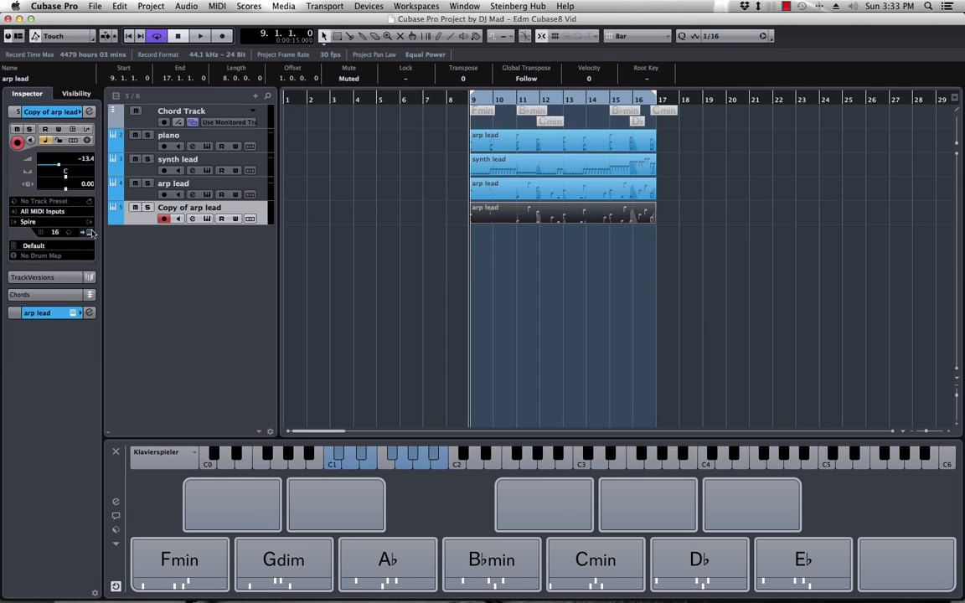
pyautogui.click(47, 316)
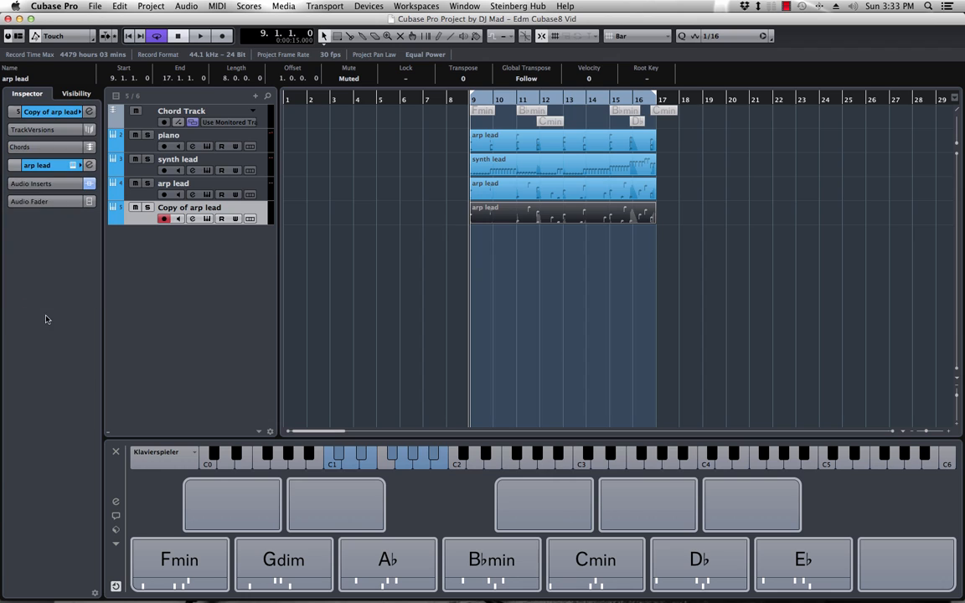
pyautogui.click(44, 203)
pyautogui.click(38, 183)
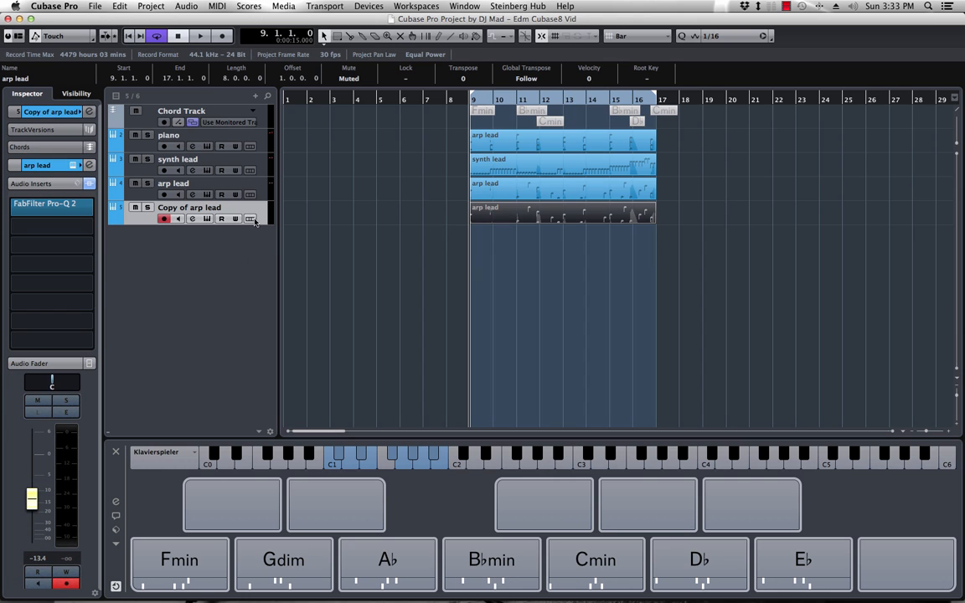
# Load the BS Driving Dyro preset in the duplicated track's Spire and bypass the track's Pro-Q 2 insert
pyautogui.click(208, 220)
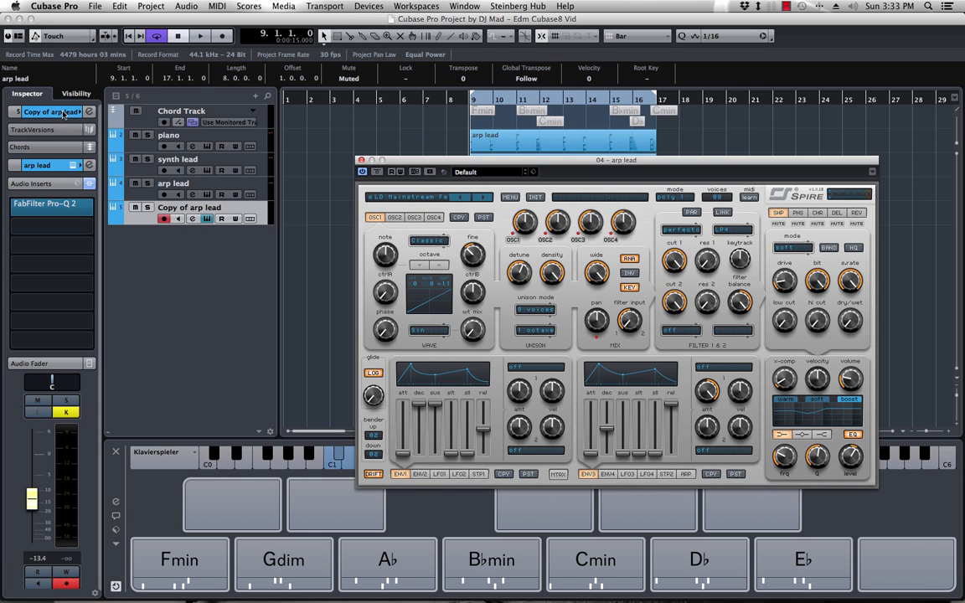
pyautogui.moveTo(461, 165); pyautogui.dragTo(382, 147)
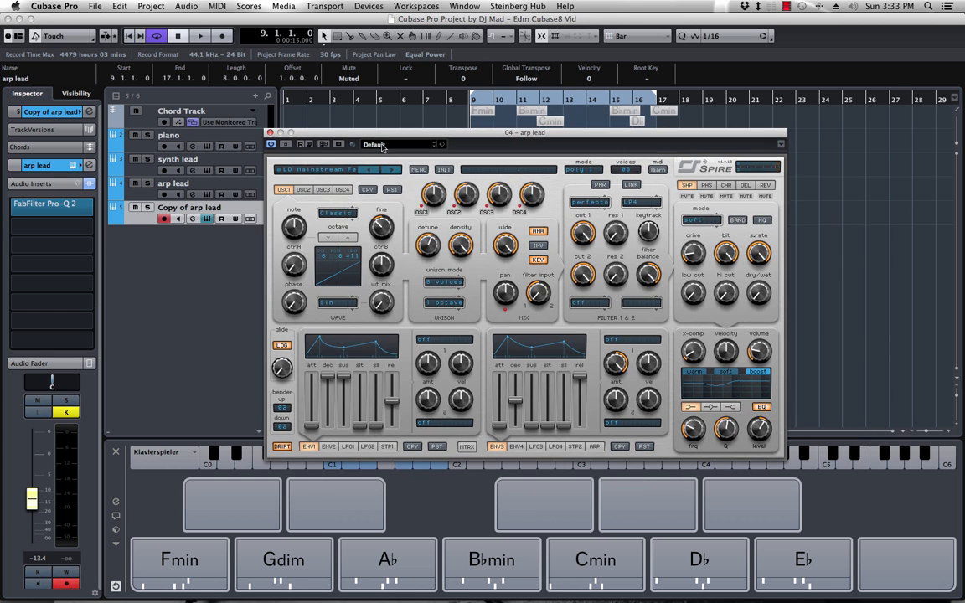
pyautogui.click(341, 190)
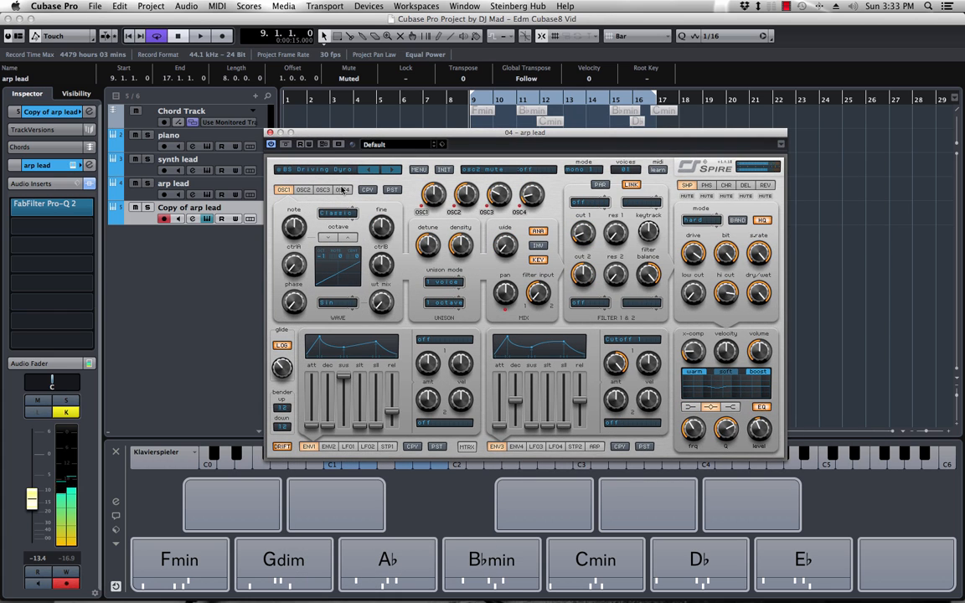
pyautogui.click(11, 207)
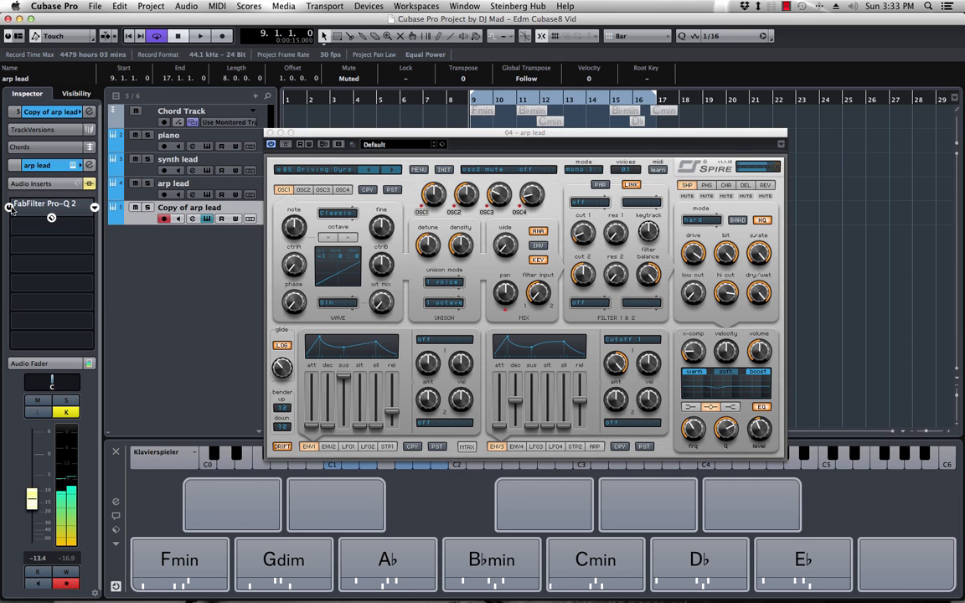
# In the duplicated track's Pro-Q 2, lower the low cut to about 72 Hz and remove the bell and high-cut bands
pyautogui.click(70, 209)
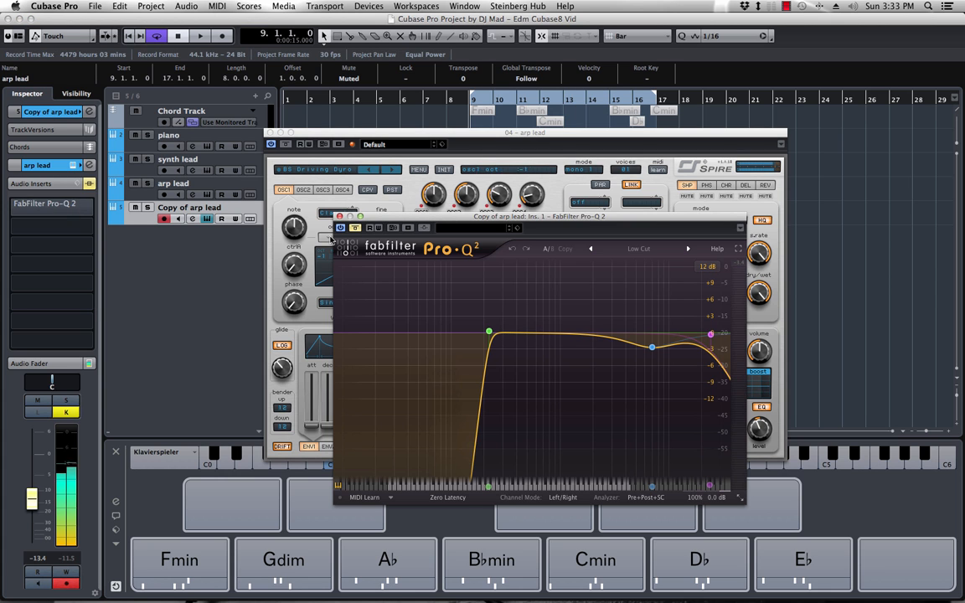
pyautogui.moveTo(489, 328)
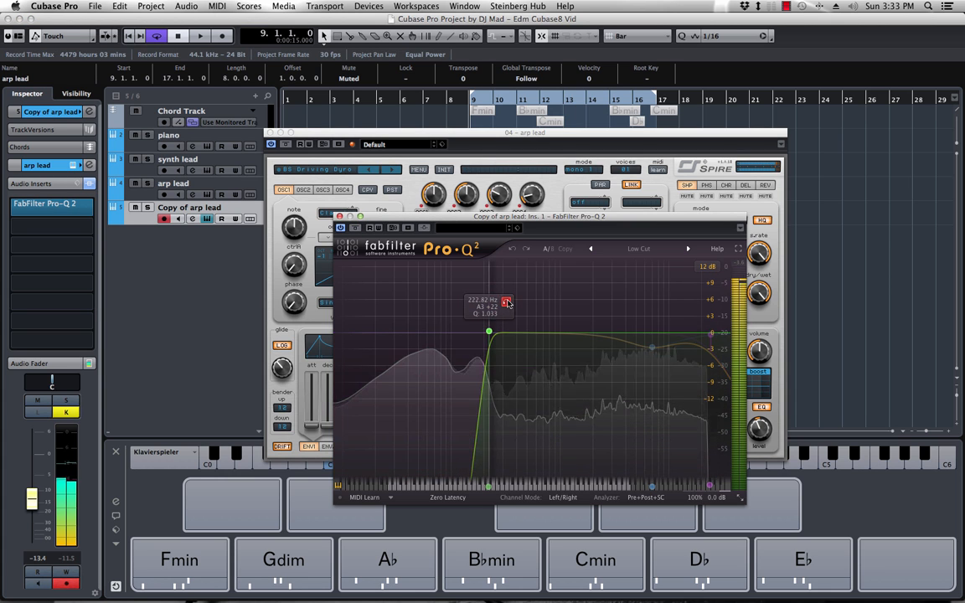
pyautogui.moveTo(509, 300); pyautogui.dragTo(452, 302)
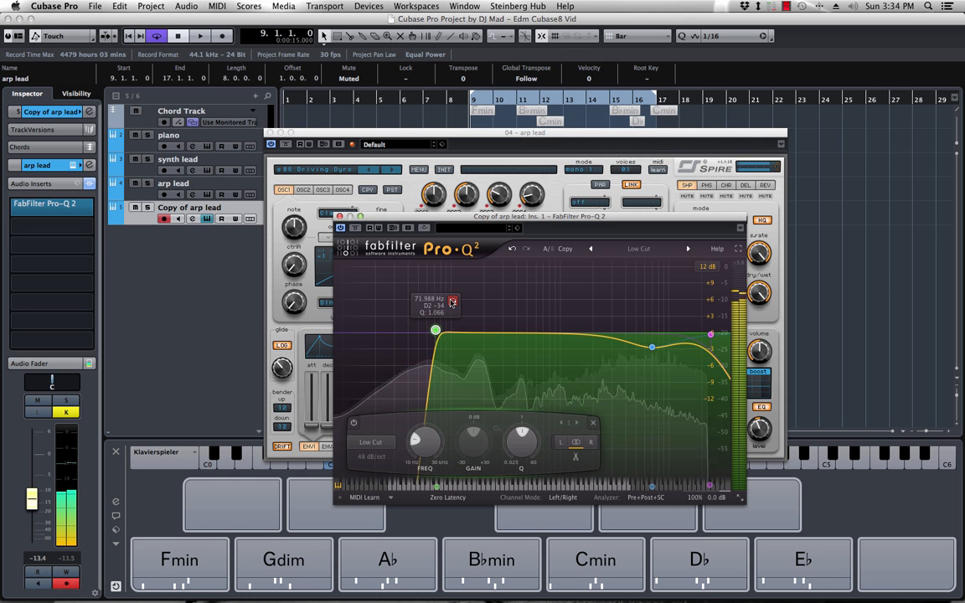
pyautogui.click(653, 346)
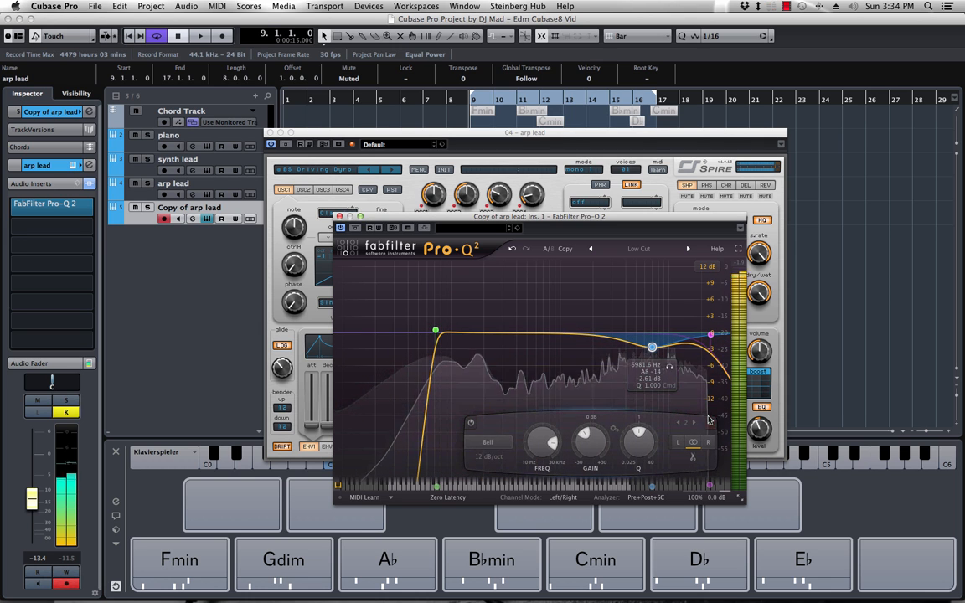
pyautogui.click(711, 423)
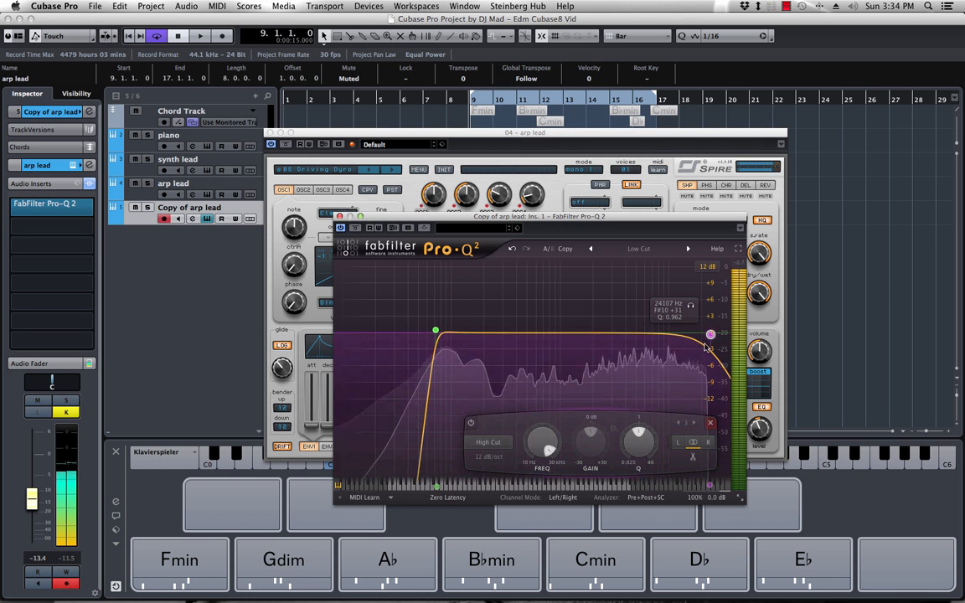
pyautogui.click(711, 424)
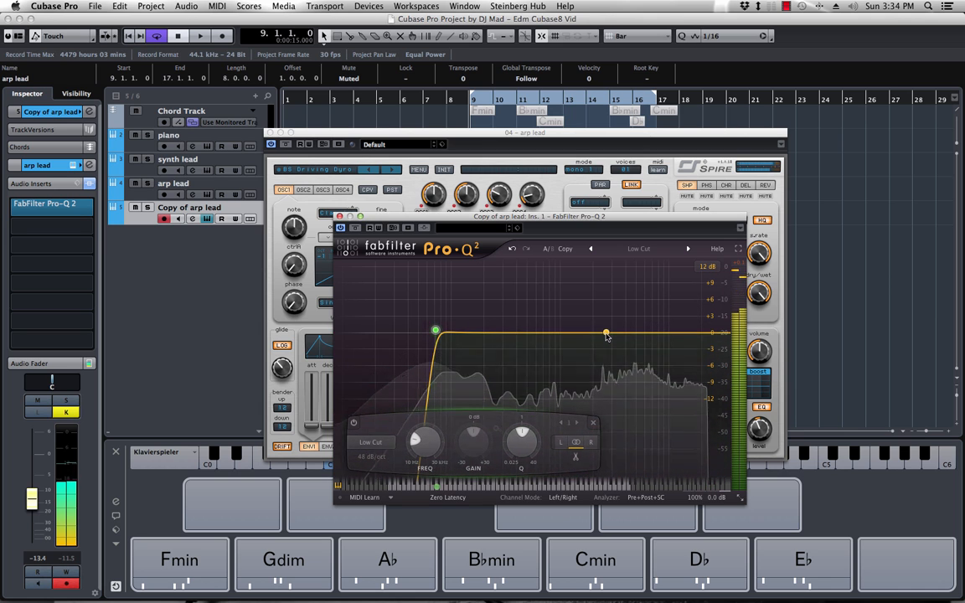
# Add a bell boost of about 3 dB in the upper mids of the duplicated track's EQ and play the loop
pyautogui.moveTo(606, 336)
pyautogui.mouseDown()
pyautogui.moveTo(618, 317)
pyautogui.moveTo(640, 315)
pyautogui.moveTo(613, 317)
pyautogui.mouseUp()
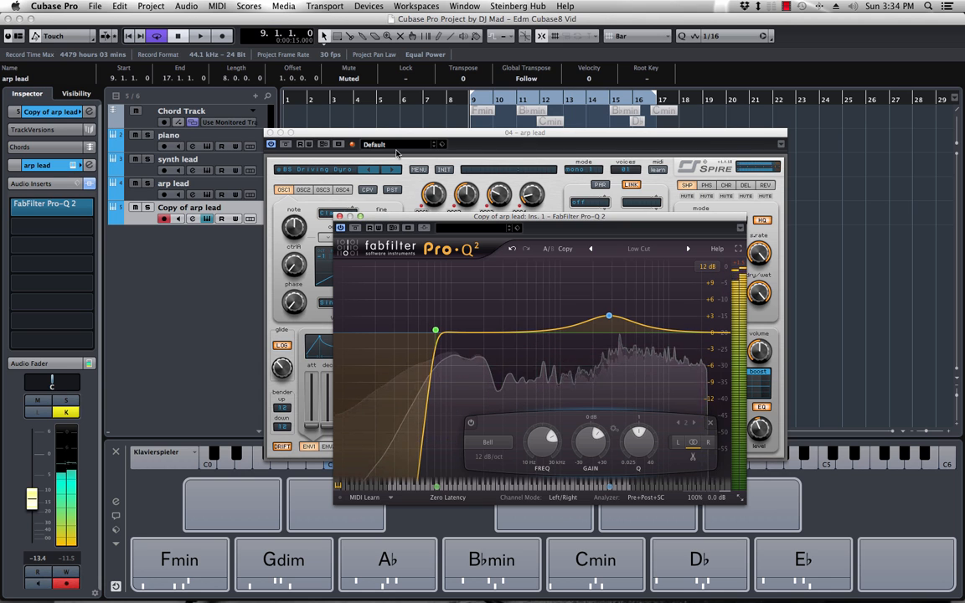
pyautogui.moveTo(342, 132); pyautogui.dragTo(964, 127)
pyautogui.press('space')
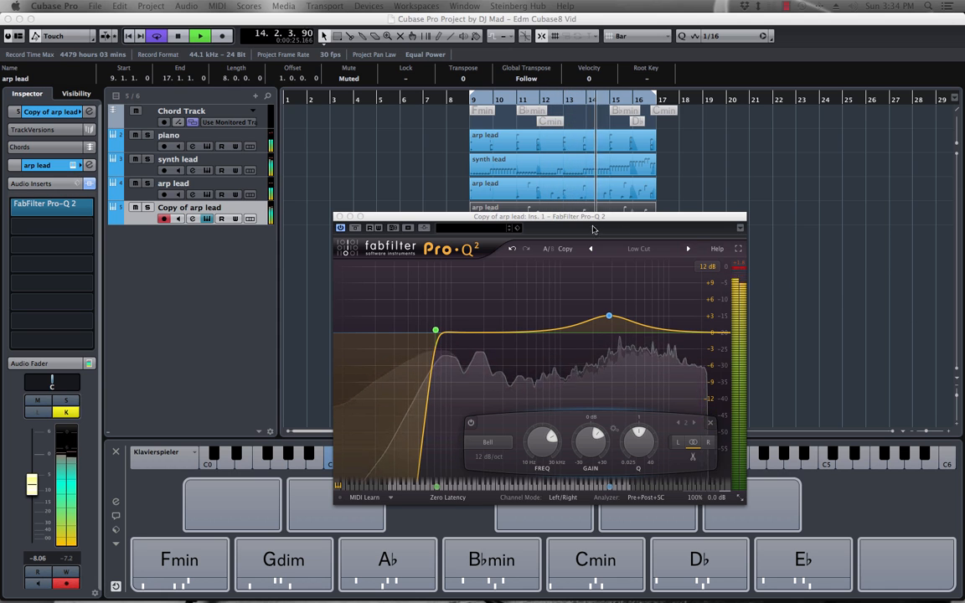
pyautogui.moveTo(543, 217); pyautogui.dragTo(708, 264)
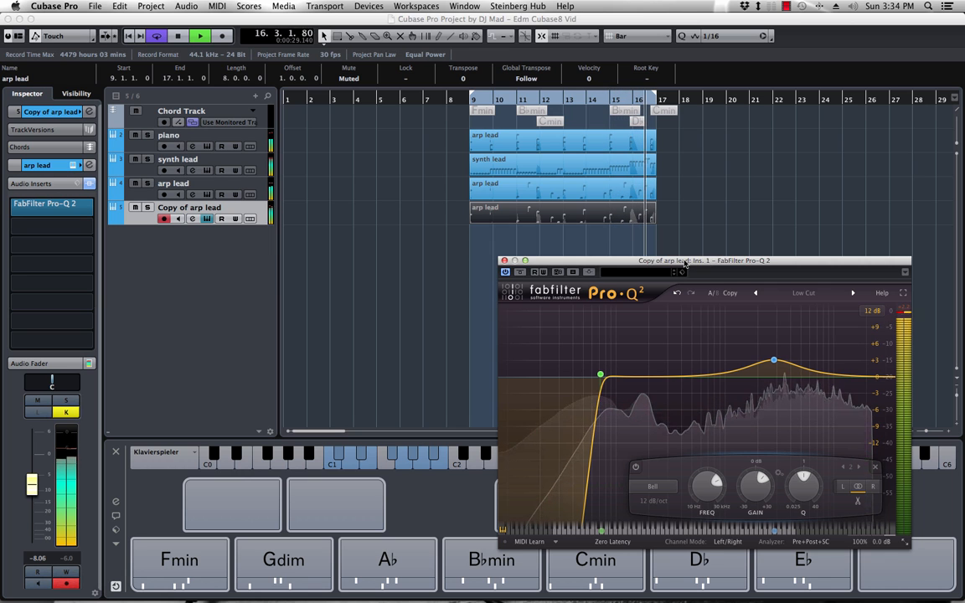
pyautogui.press('space')
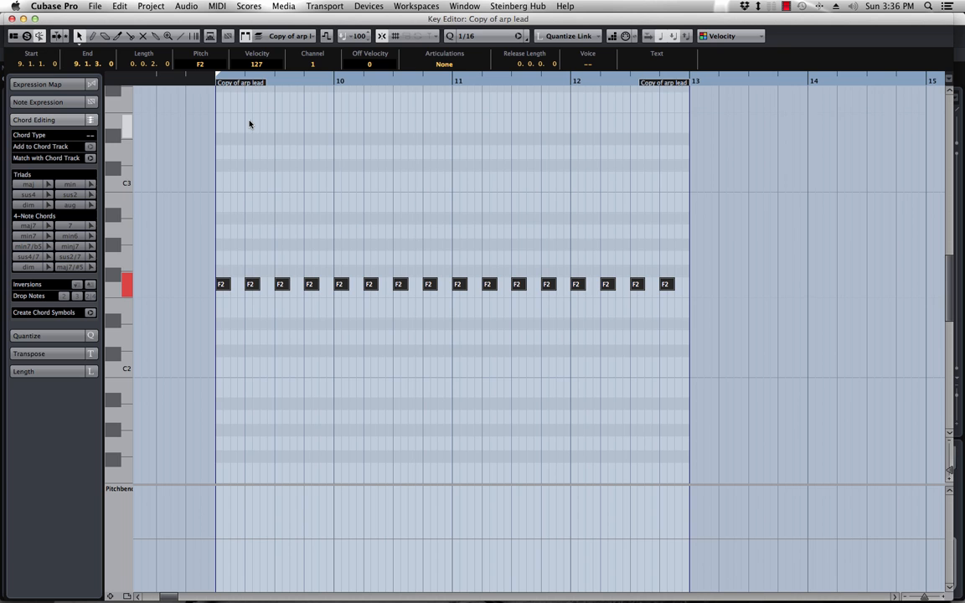
# Play the repeated F2 notes, close the Key Editor and duplicate the four-bar clip to start at bar 13
pyautogui.press('space')
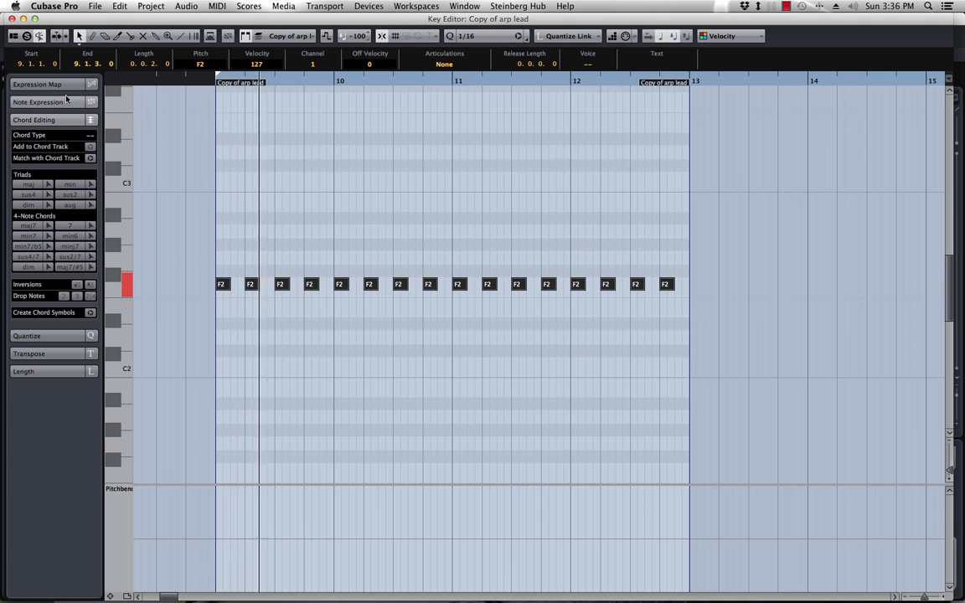
pyautogui.click(12, 19)
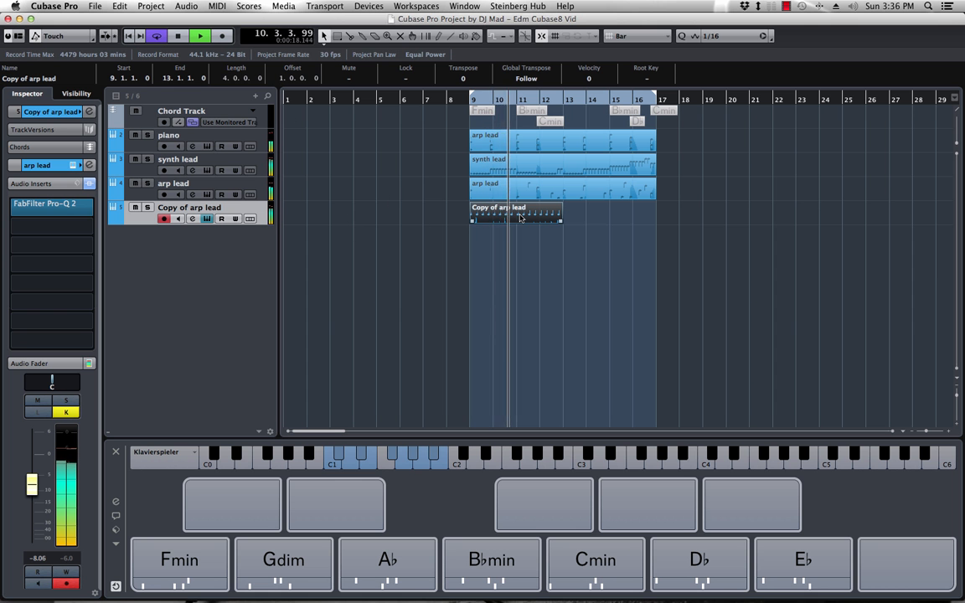
pyautogui.hotkey('ctrl', 'd')
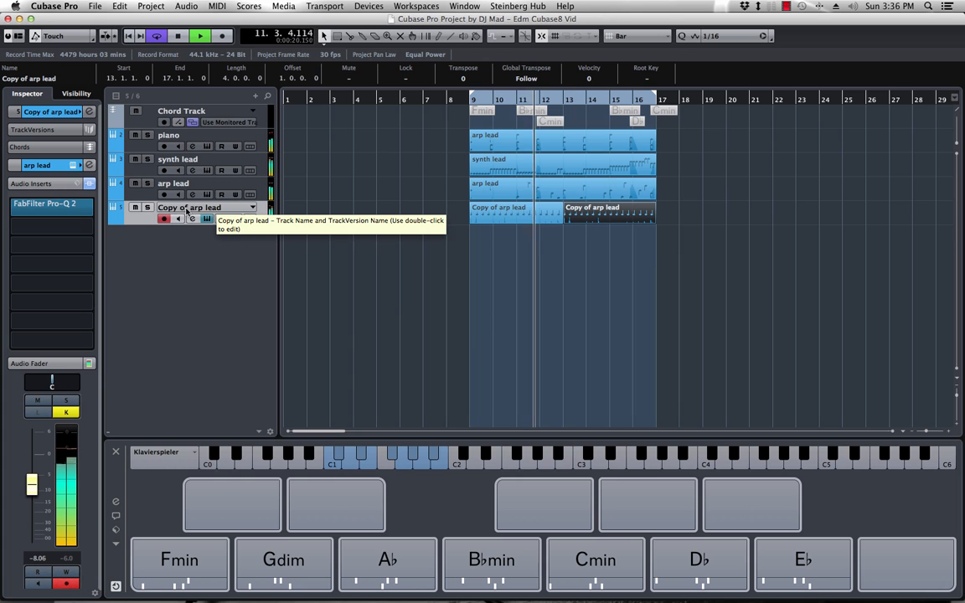
# Mute the clips on the synth lead and arp lead tracks
pyautogui.moveTo(675, 144); pyautogui.dragTo(469, 194)
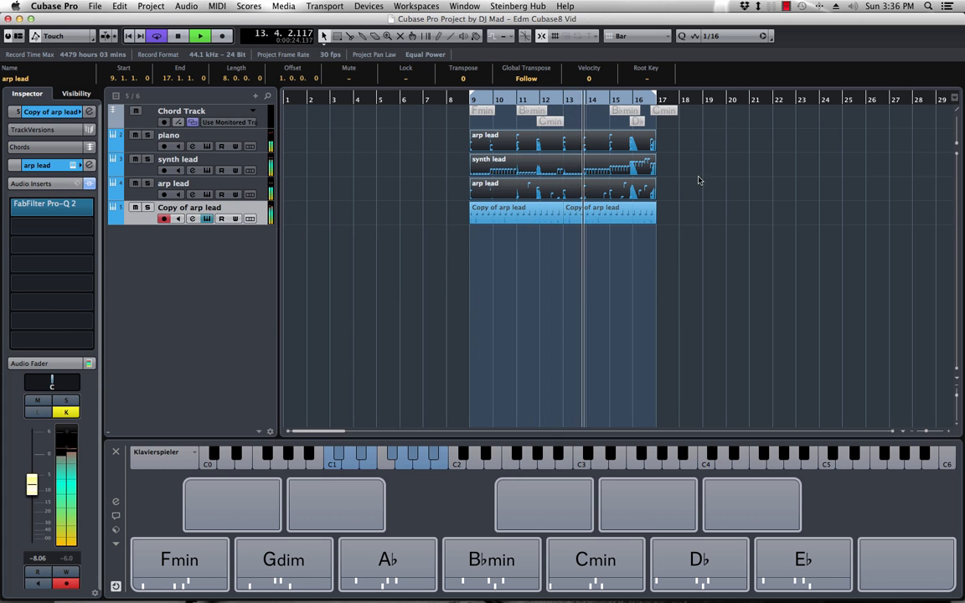
pyautogui.moveTo(693, 169); pyautogui.dragTo(545, 191)
pyautogui.hotkey('shift', 'm')
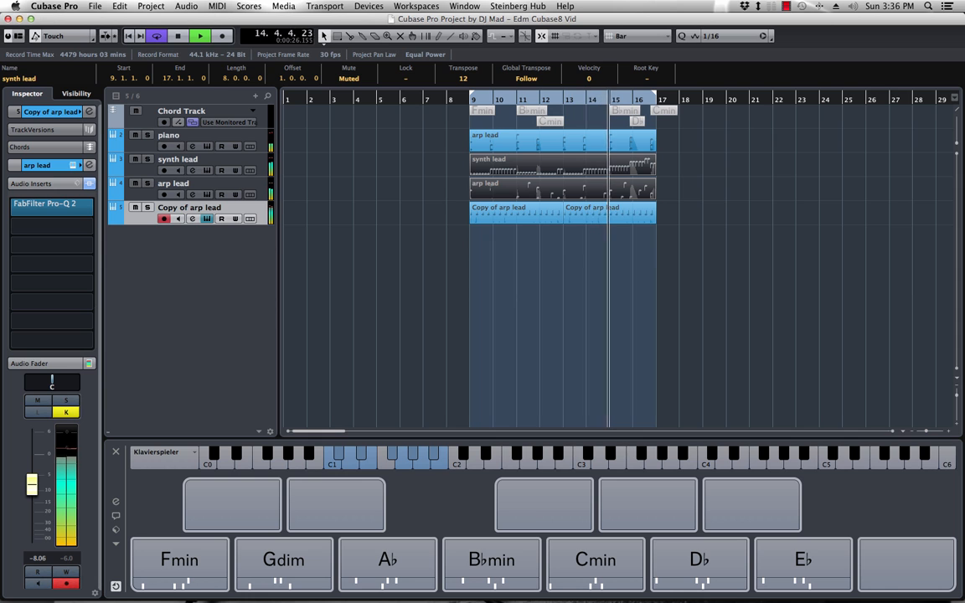
# Set the duplicated track's Spire envelope 1 release to about 298 and reverb wet to about 288, close Spire and stop playback
pyautogui.moveTo(964, 139); pyautogui.dragTo(589, 141)
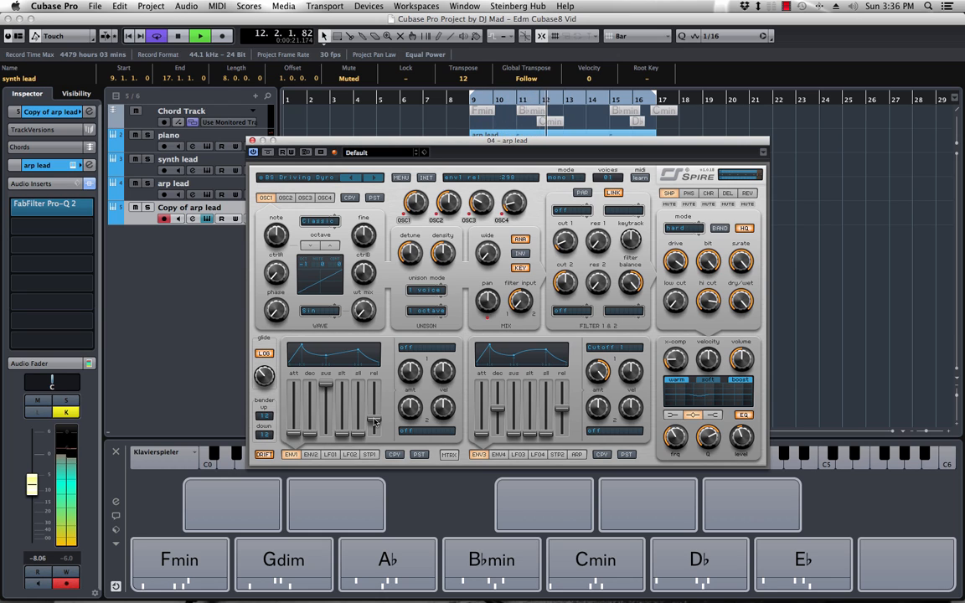
pyautogui.click(747, 193)
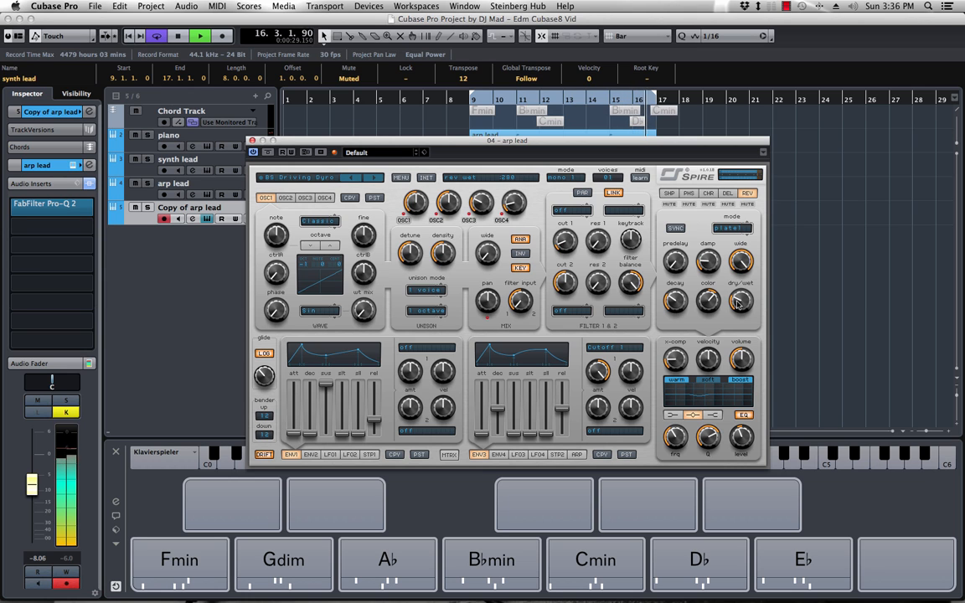
pyautogui.click(252, 141)
pyautogui.press('space')
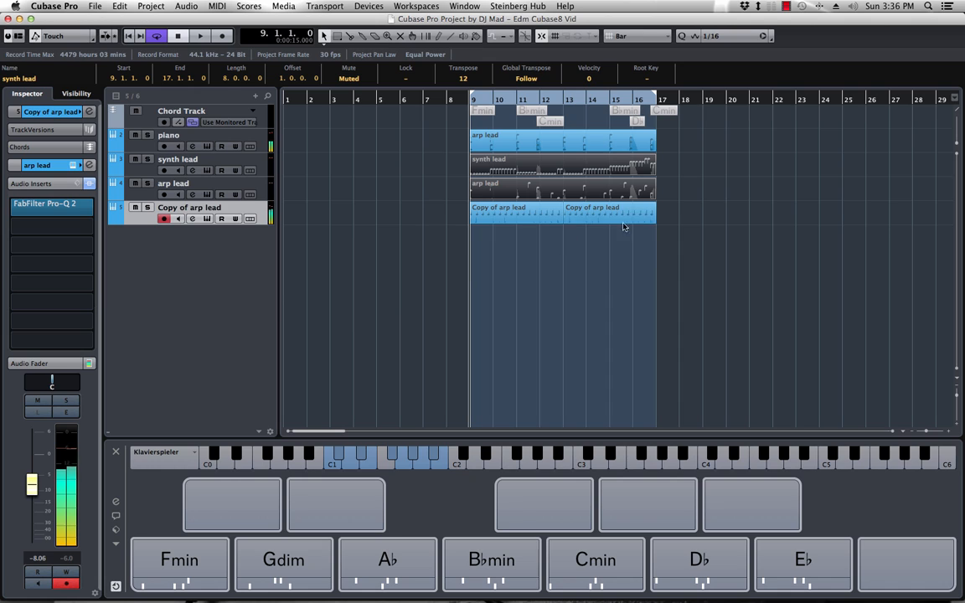
# Rename the duplicated track as drop lead and unmute the synth lead and arp lead clips
pyautogui.doubleClick(198, 207)
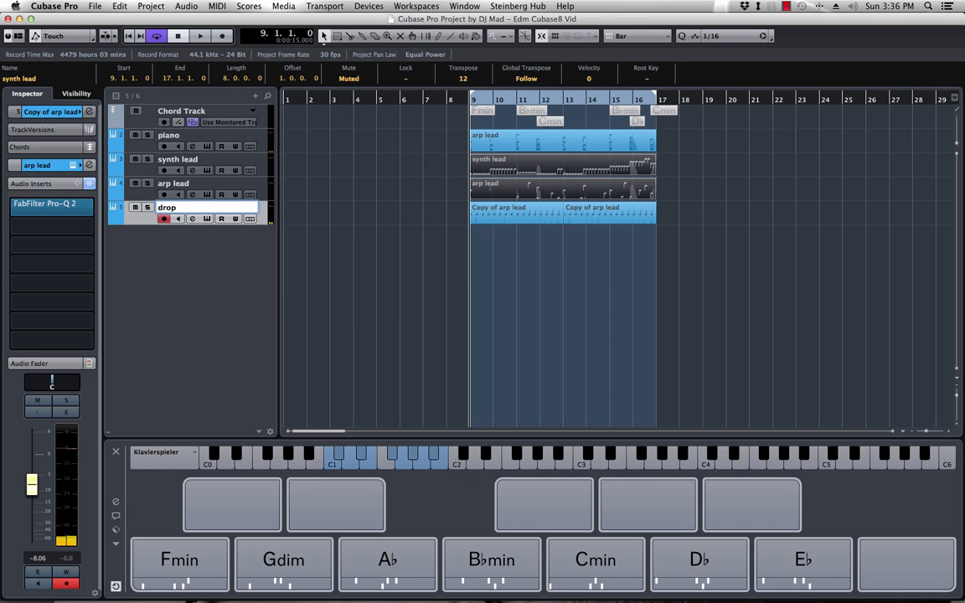
pyautogui.press('Return')
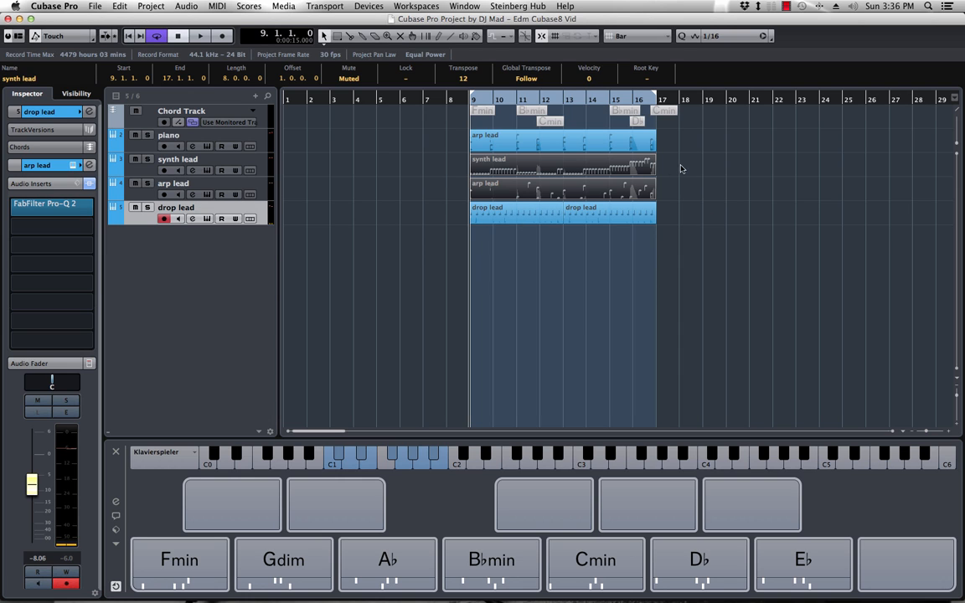
pyautogui.moveTo(681, 168); pyautogui.dragTo(511, 188)
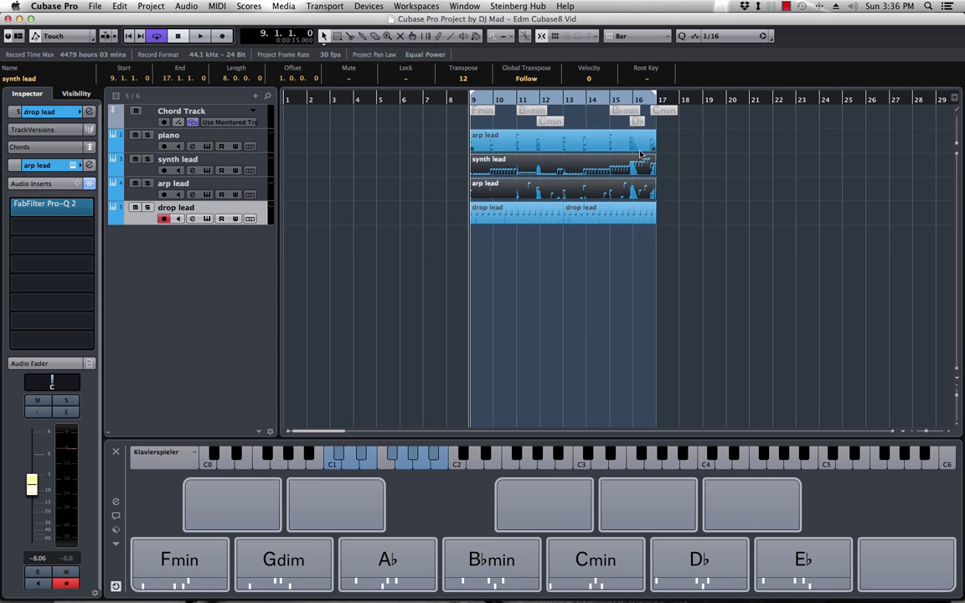
# Duplicate the clips on all four instrument tracks three times and extend the loop range to bar 41
pyautogui.click(459, 216)
pyautogui.press('super+d')
pyautogui.press('super+d')
pyautogui.press('super+d')
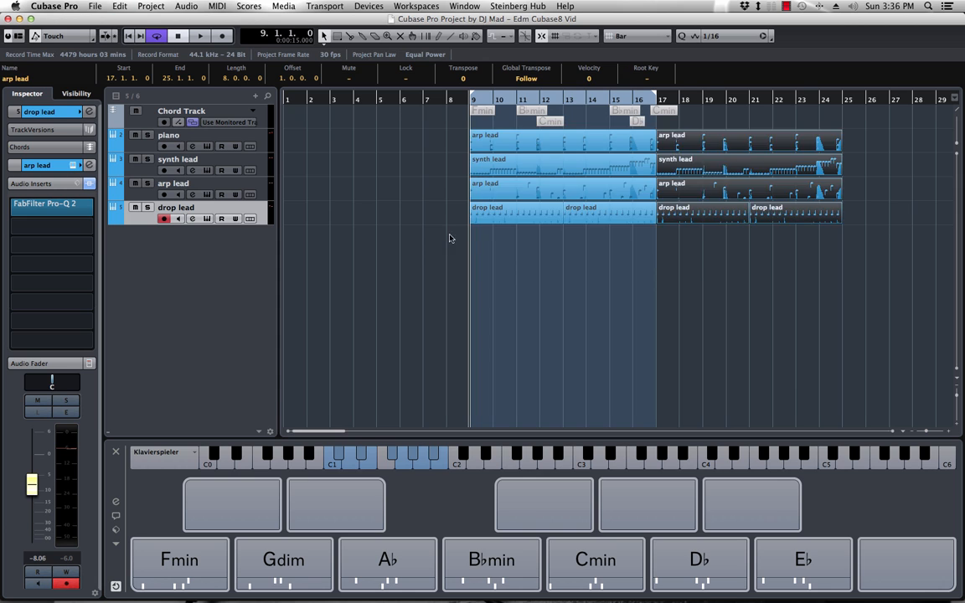
pyautogui.press('g')
pyautogui.press('g')
pyautogui.press('g')
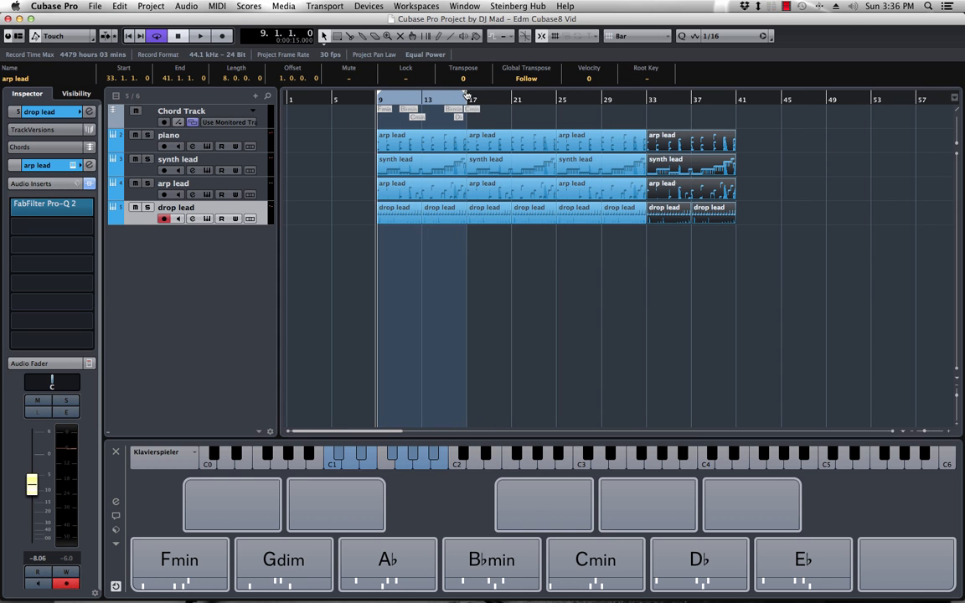
pyautogui.moveTo(467, 95); pyautogui.dragTo(734, 112)
# Delete the drop lead clips between bars 9 and 25
pyautogui.click(375, 220)
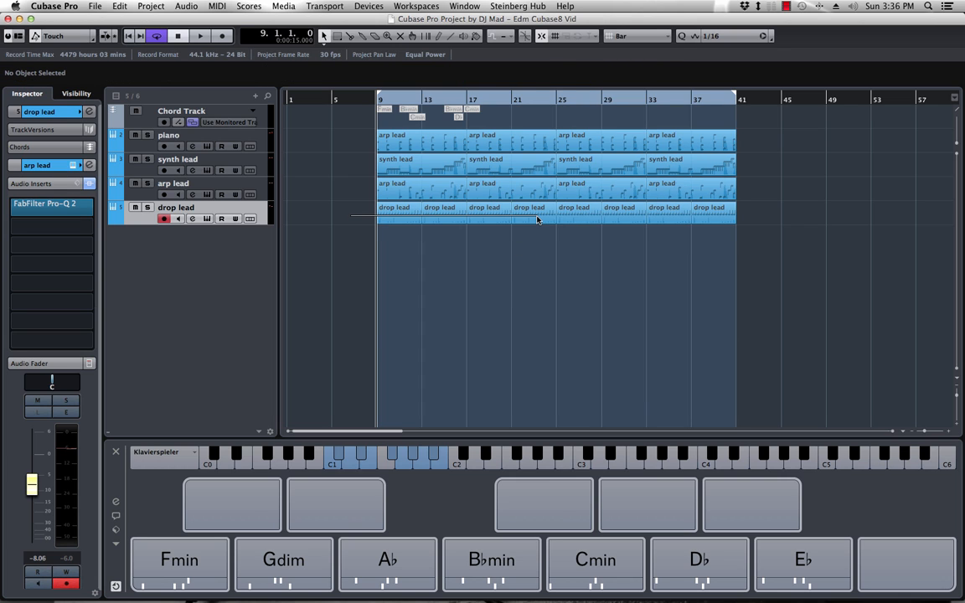
pyautogui.moveTo(537, 219); pyautogui.dragTo(528, 234)
pyautogui.press('Delete')
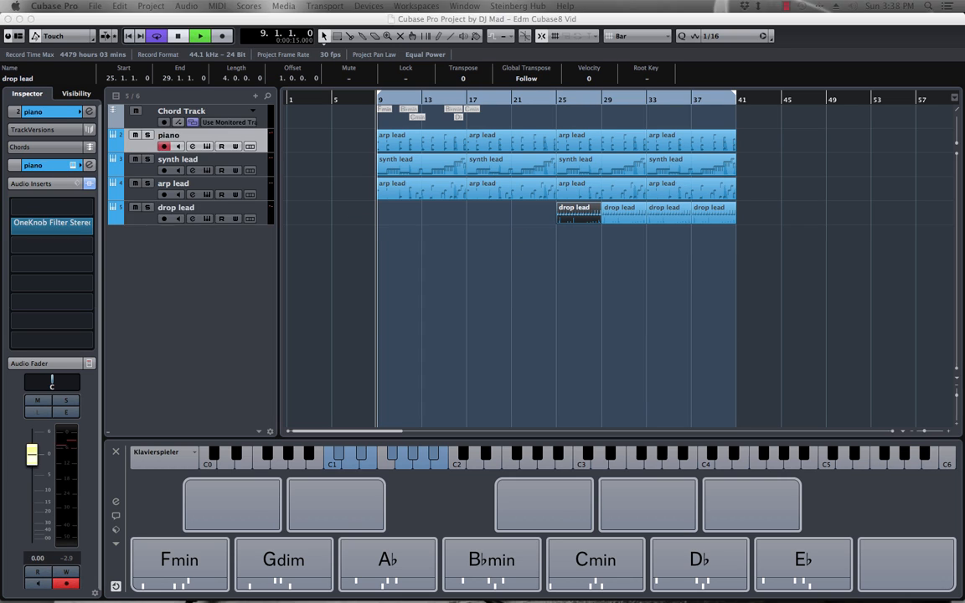
# Play the arrangement from bar 9 and briefly solo the synth lead and arp lead tracks to hear them
pyautogui.press('space')
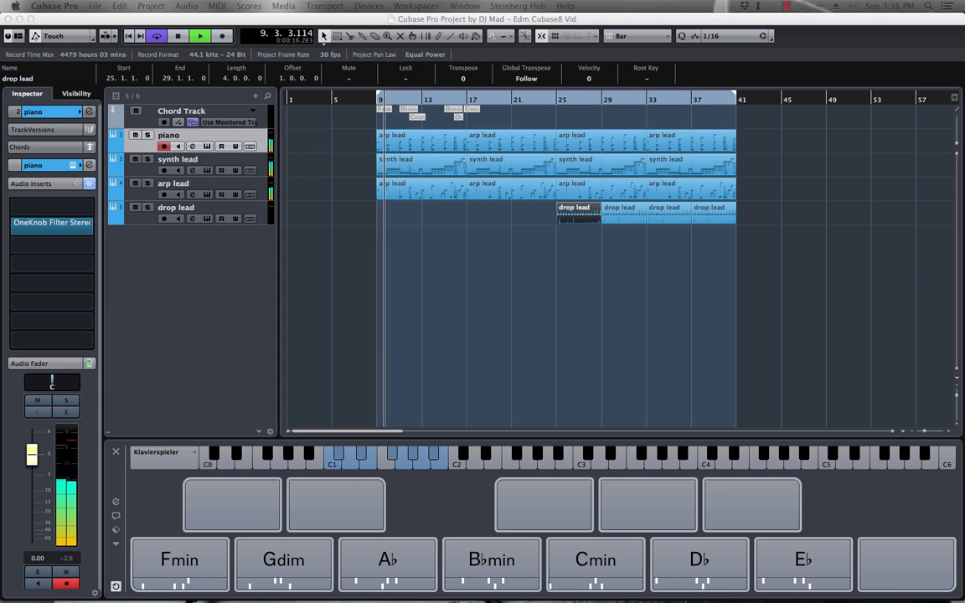
pyautogui.click(147, 159)
pyautogui.click(147, 159)
pyautogui.click(147, 184)
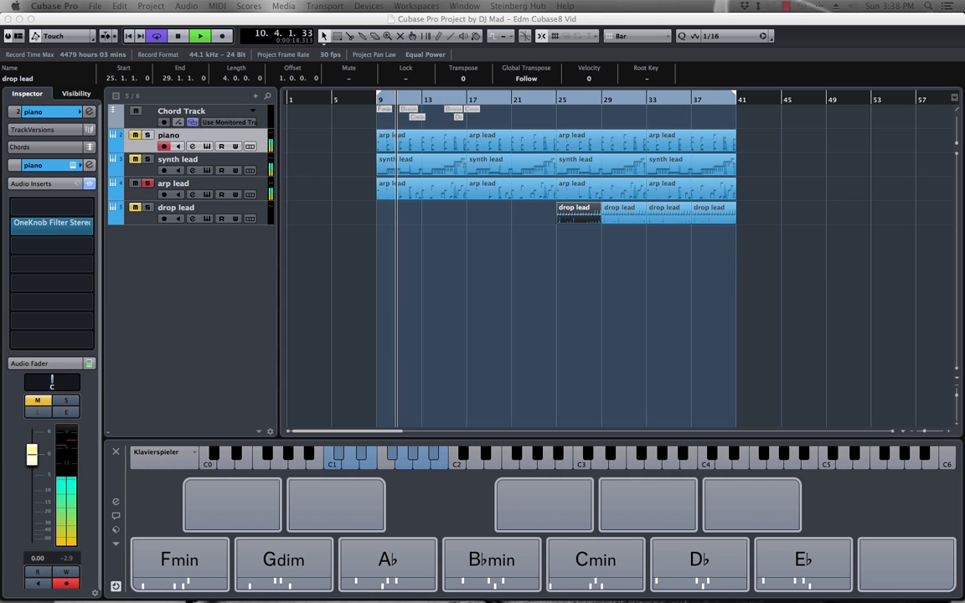
pyautogui.click(147, 183)
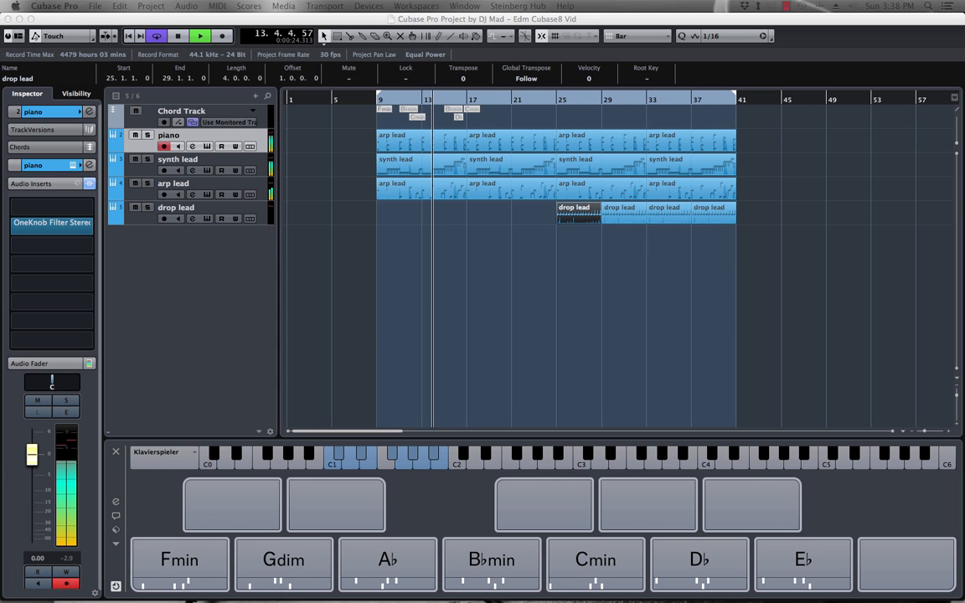
# Bring up the arp lead and piano OneKnob Filters, setting the arp lead's to 3.7 and the piano's to 4.3
pyautogui.moveTo(836, 154); pyautogui.dragTo(827, 193)
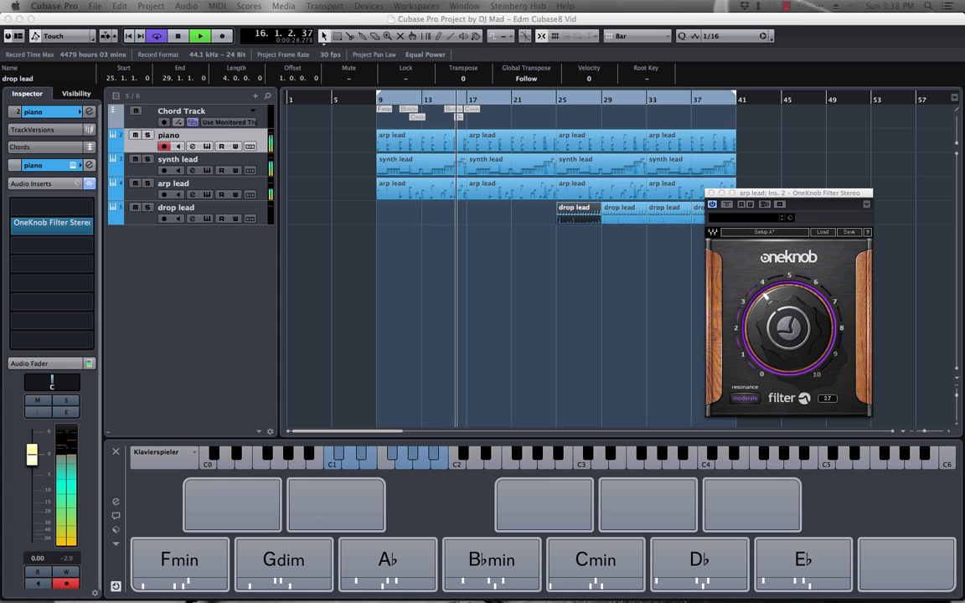
pyautogui.moveTo(459, 219); pyautogui.dragTo(520, 194)
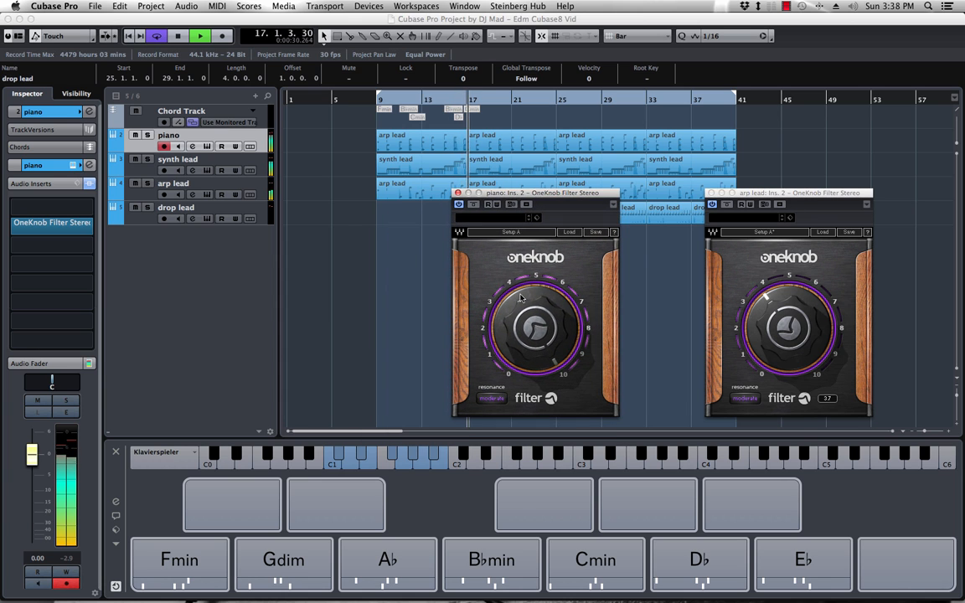
pyautogui.moveTo(521, 296); pyautogui.dragTo(521, 343)
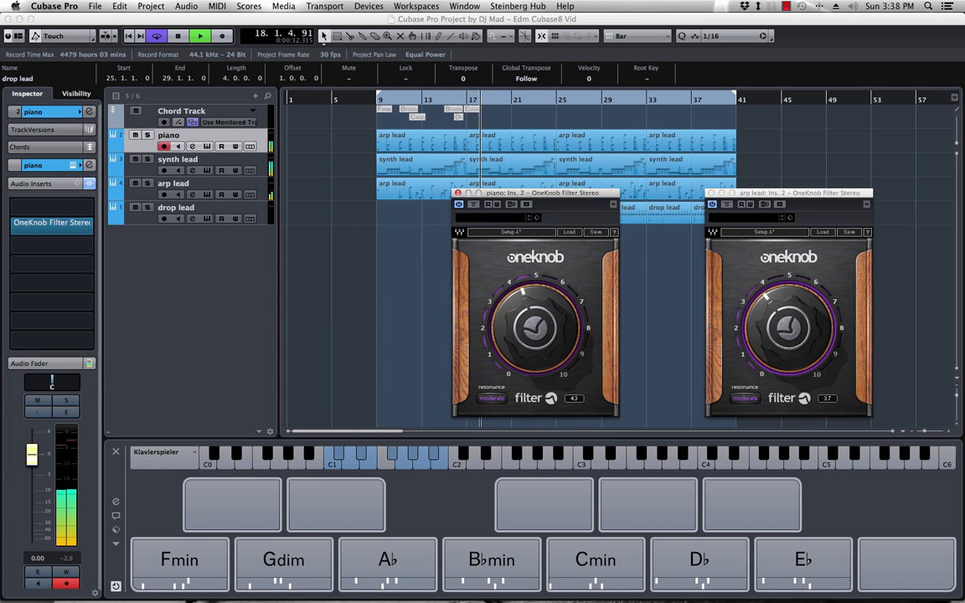
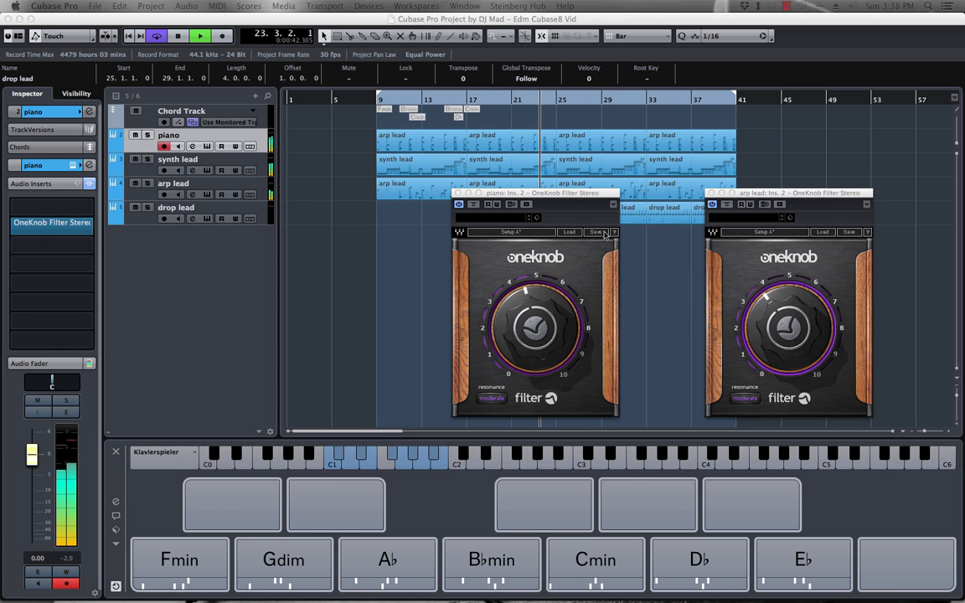
# Arrange the piano, arp lead and synth lead OneKnob Filter windows side by side beneath the clips
pyautogui.moveTo(550, 199); pyautogui.dragTo(423, 219)
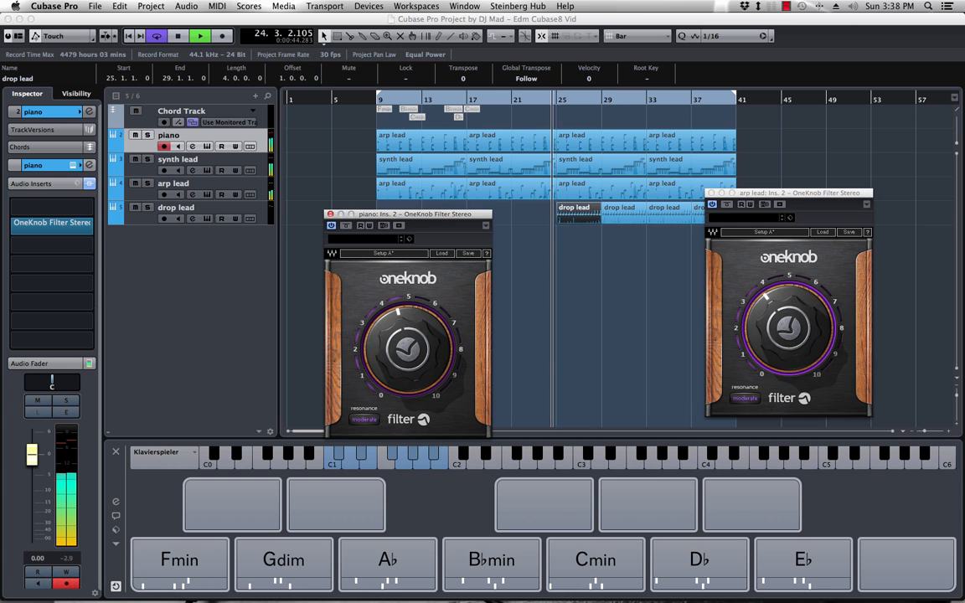
pyautogui.moveTo(800, 194); pyautogui.dragTo(593, 225)
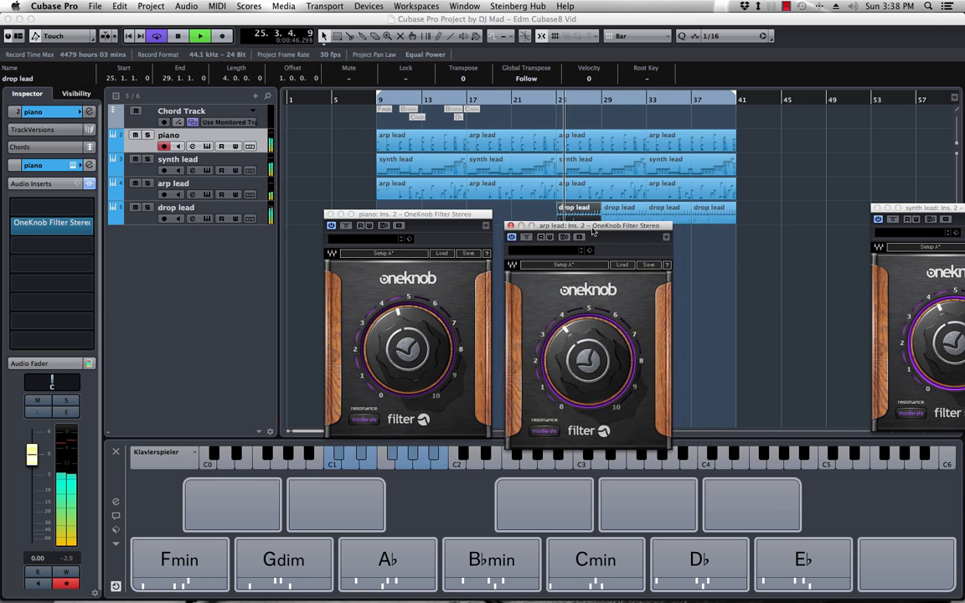
pyautogui.moveTo(917, 208); pyautogui.dragTo(732, 235)
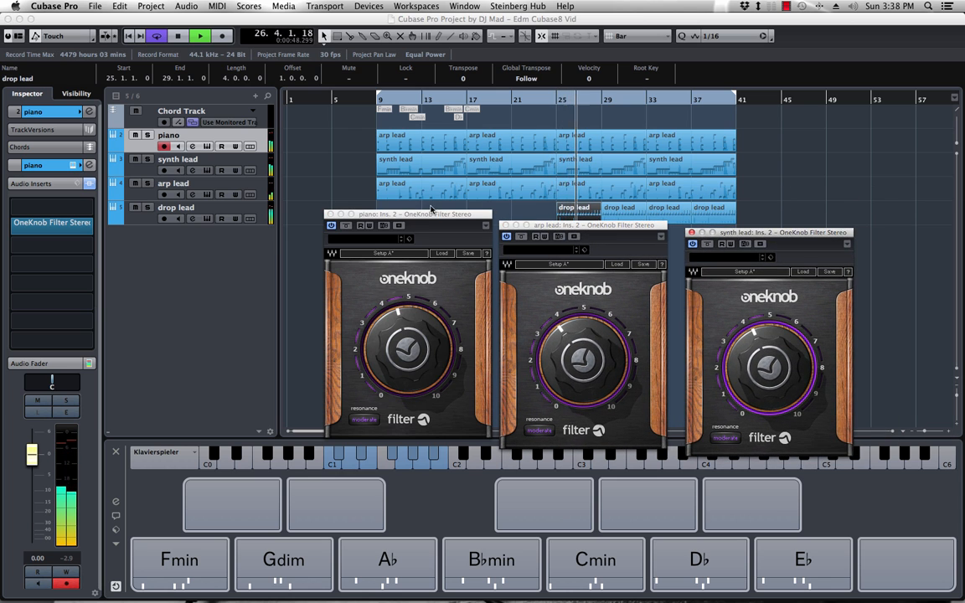
# Move the synth lead track below the arp lead track
pyautogui.click(149, 161)
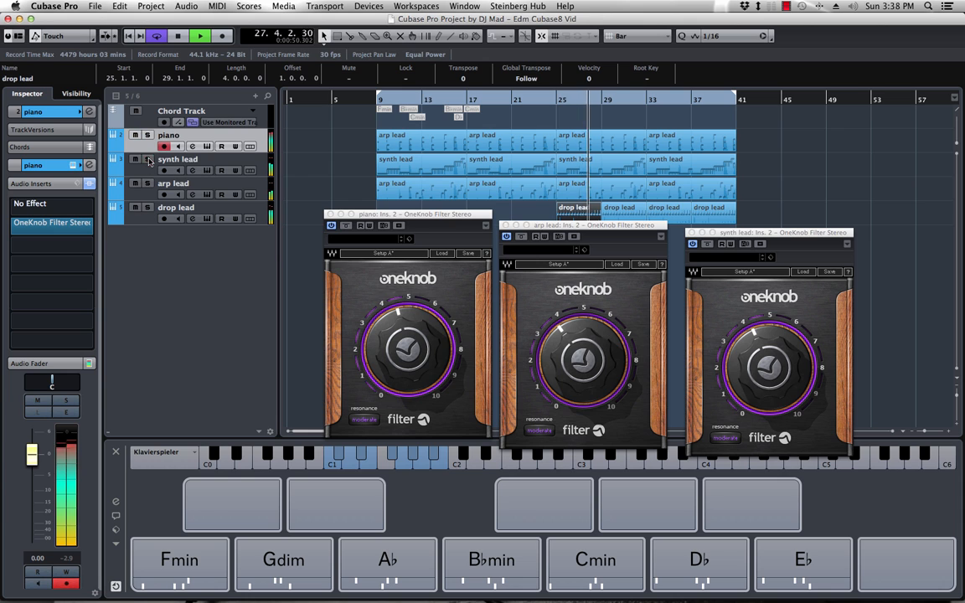
pyautogui.moveTo(160, 163); pyautogui.dragTo(167, 194)
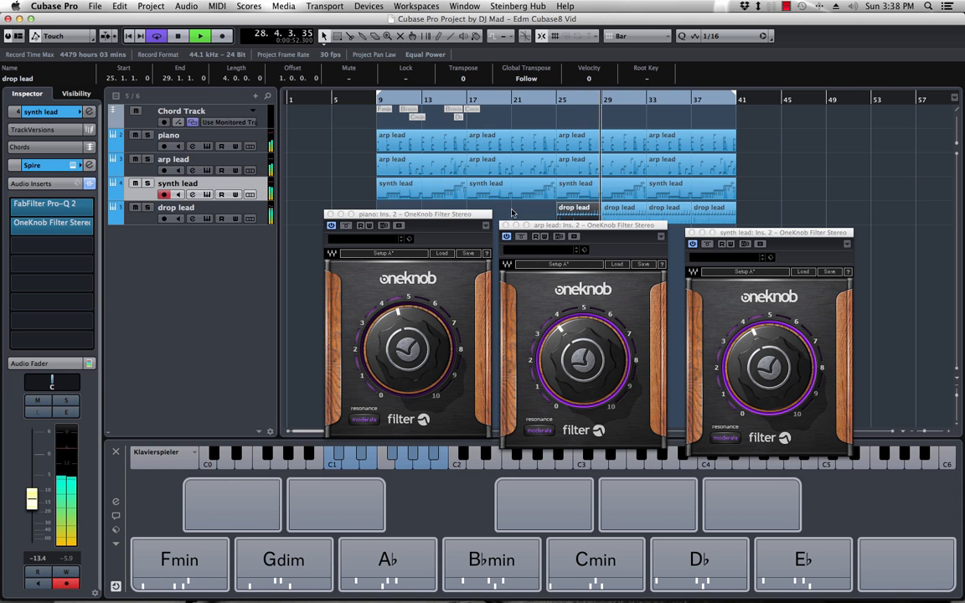
# Raise the piano's OneKnob Filter to 6.1 and line up the piano and arp lead filter windows with the synth lead's
pyautogui.moveTo(449, 215); pyautogui.dragTo(424, 242)
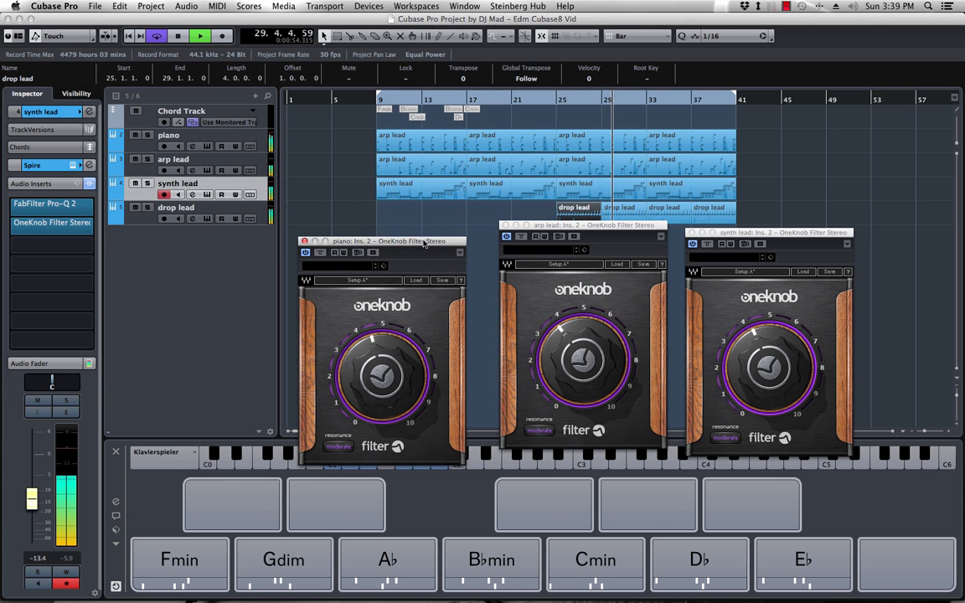
pyautogui.moveTo(383, 372); pyautogui.dragTo(387, 310)
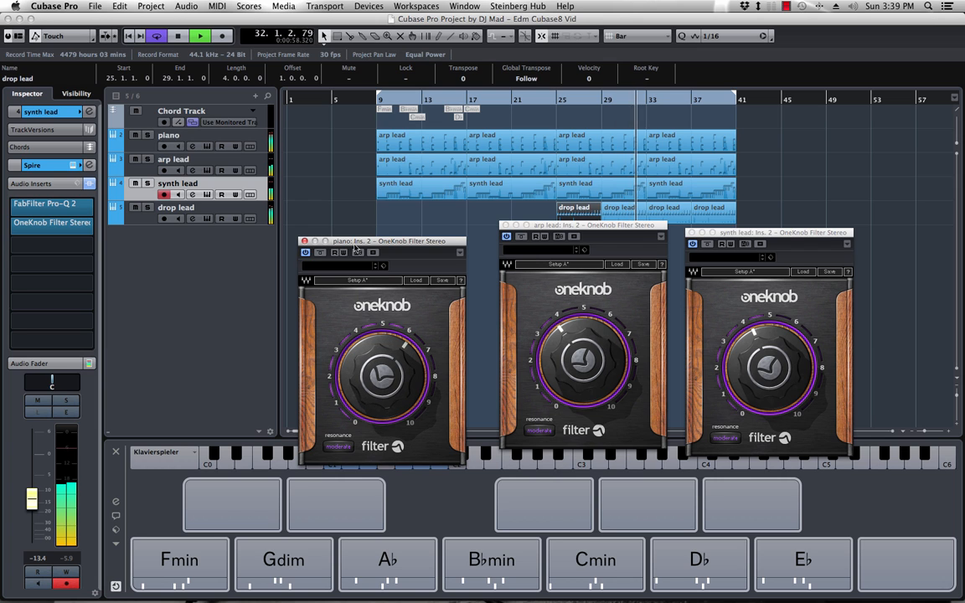
pyautogui.press('space')
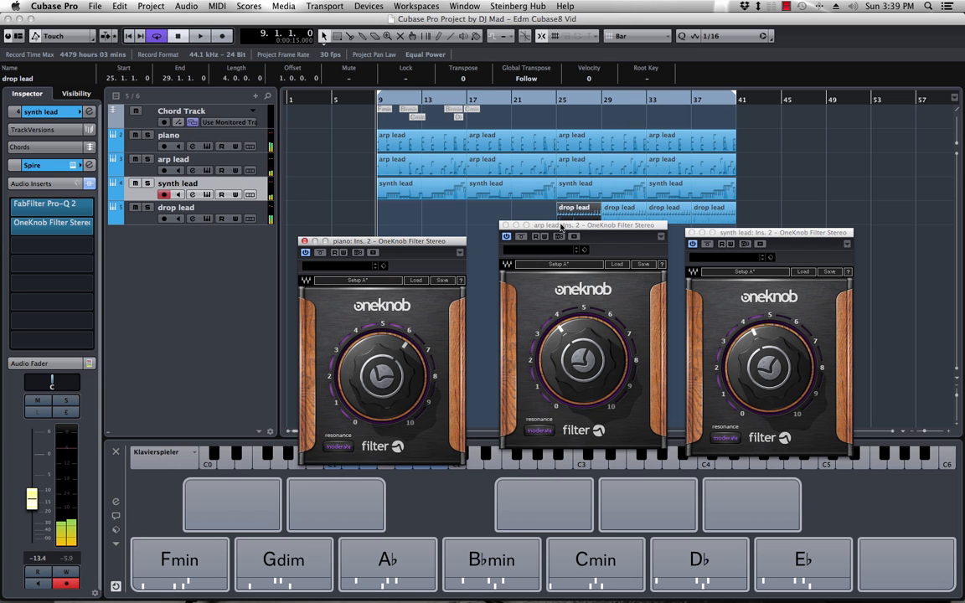
pyautogui.moveTo(561, 226); pyautogui.dragTo(559, 239)
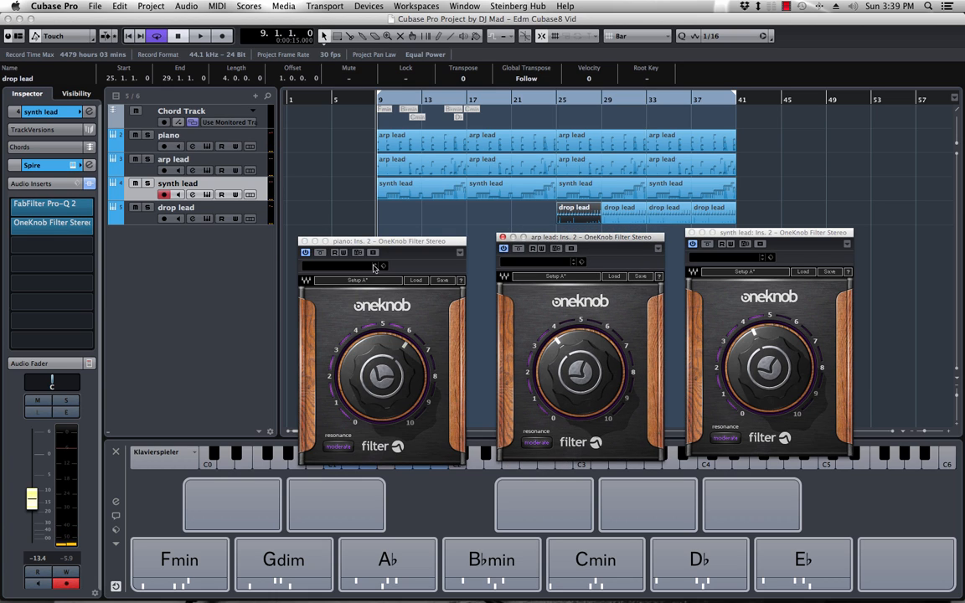
pyautogui.moveTo(379, 241); pyautogui.dragTo(394, 241)
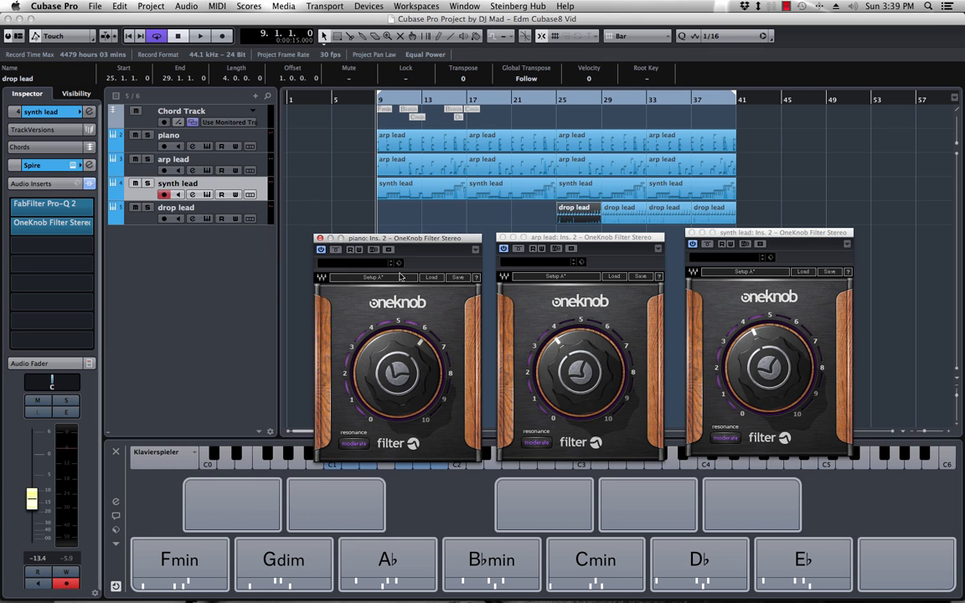
# Enable automation writing on the piano's OneKnob Filter and write its 6.1 setting during playback from bar 9
pyautogui.click(350, 249)
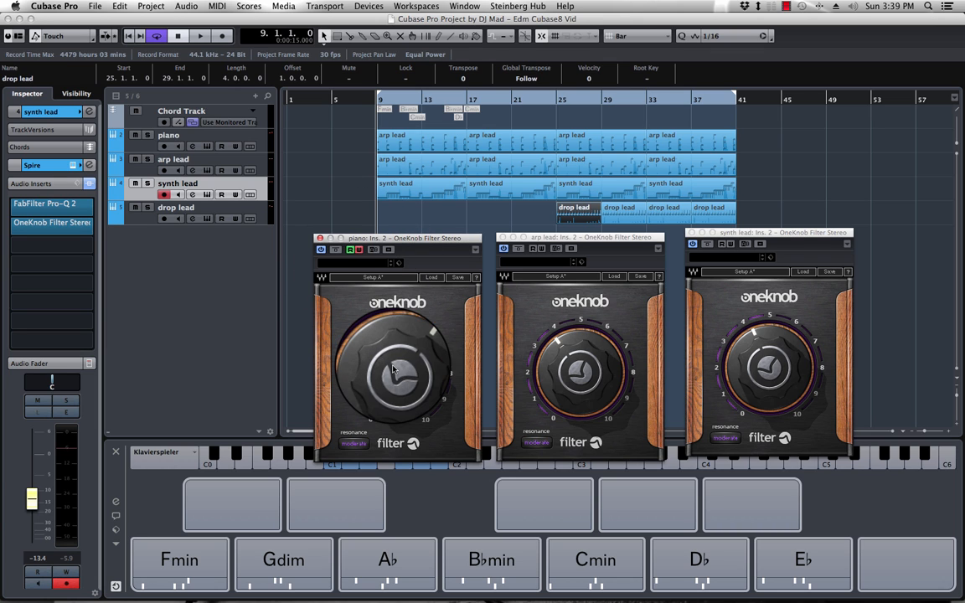
pyautogui.moveTo(401, 369)
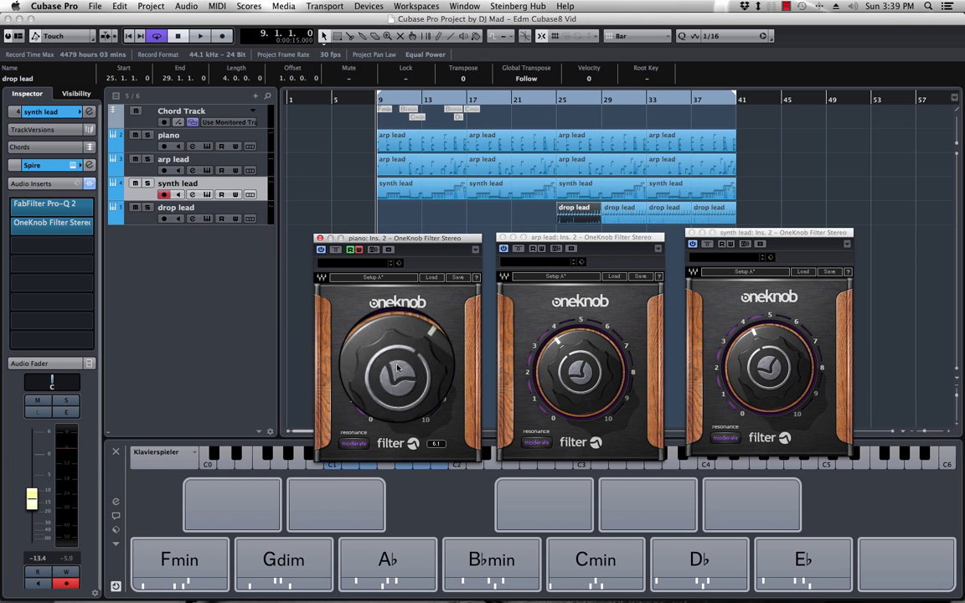
pyautogui.press('space')
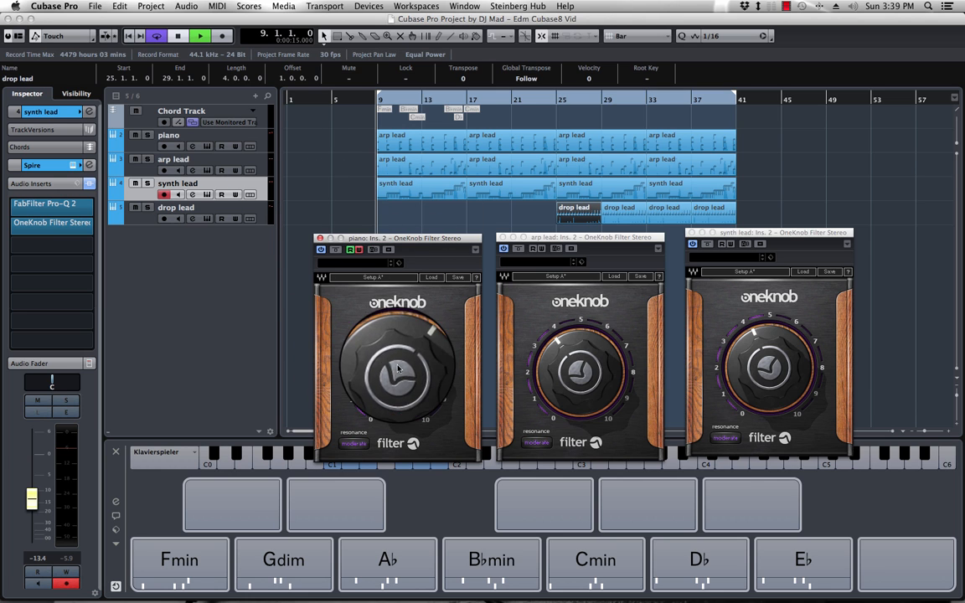
pyautogui.click(400, 366)
pyautogui.press('space')
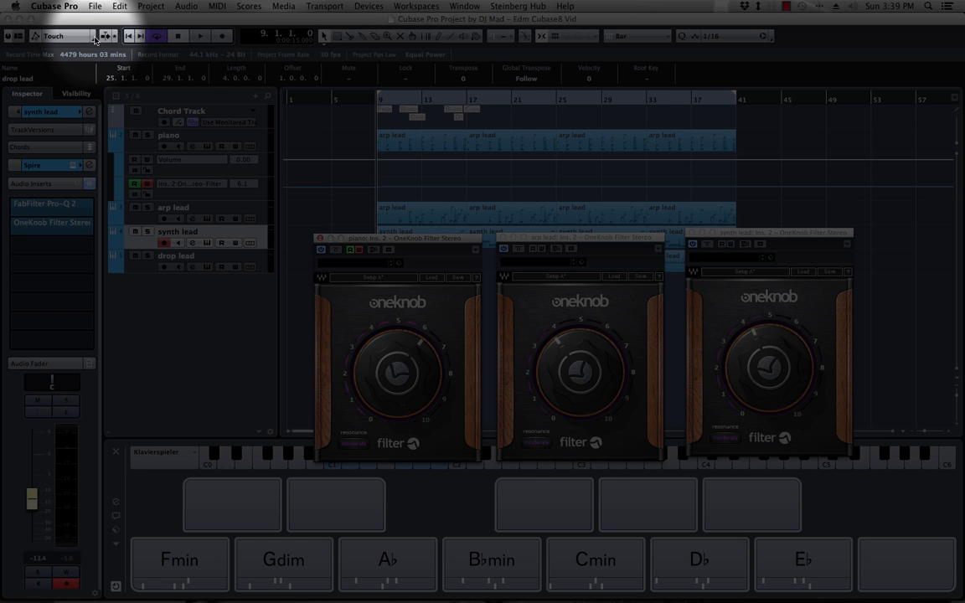
# Check the Reveal Parameter on Write option in the automation settings and close them
pyautogui.click(94, 39)
pyautogui.moveTo(395, 59); pyautogui.dragTo(453, 83)
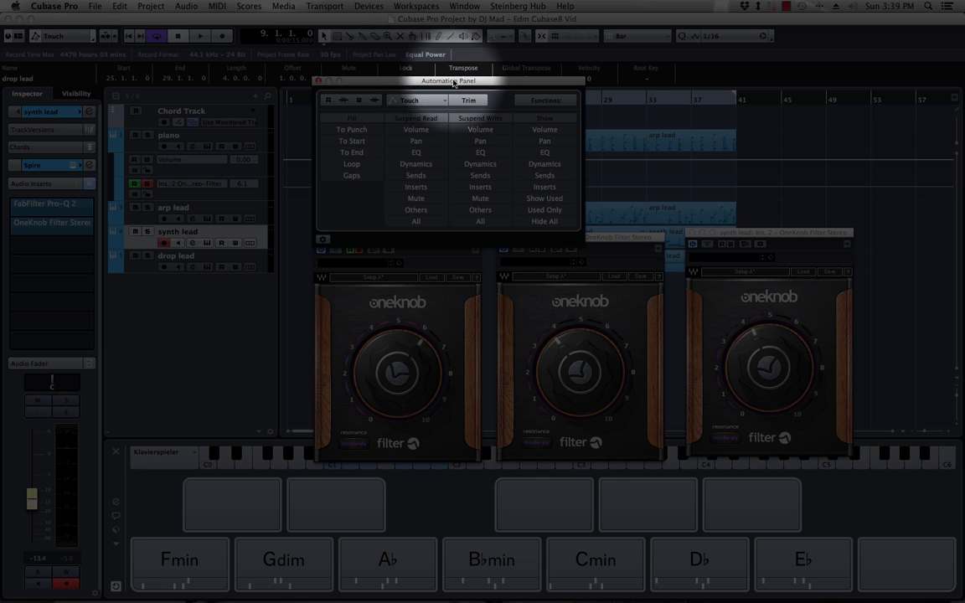
pyautogui.click(323, 240)
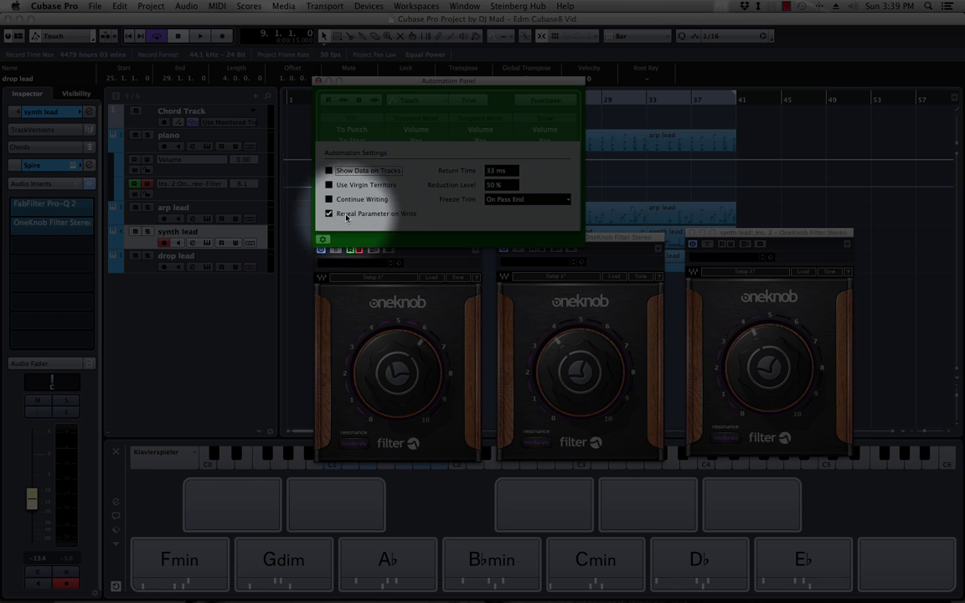
pyautogui.click(322, 238)
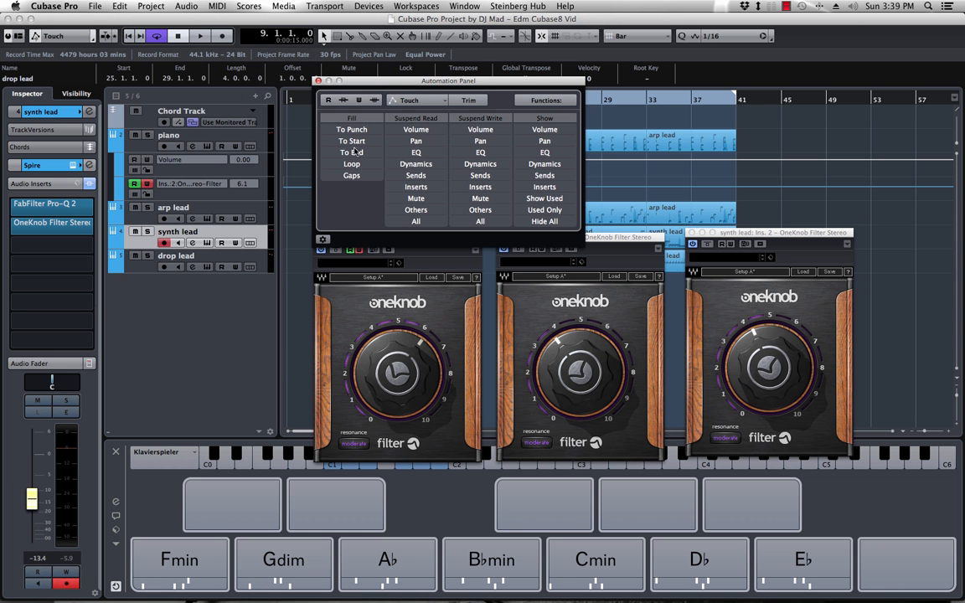
pyautogui.click(318, 81)
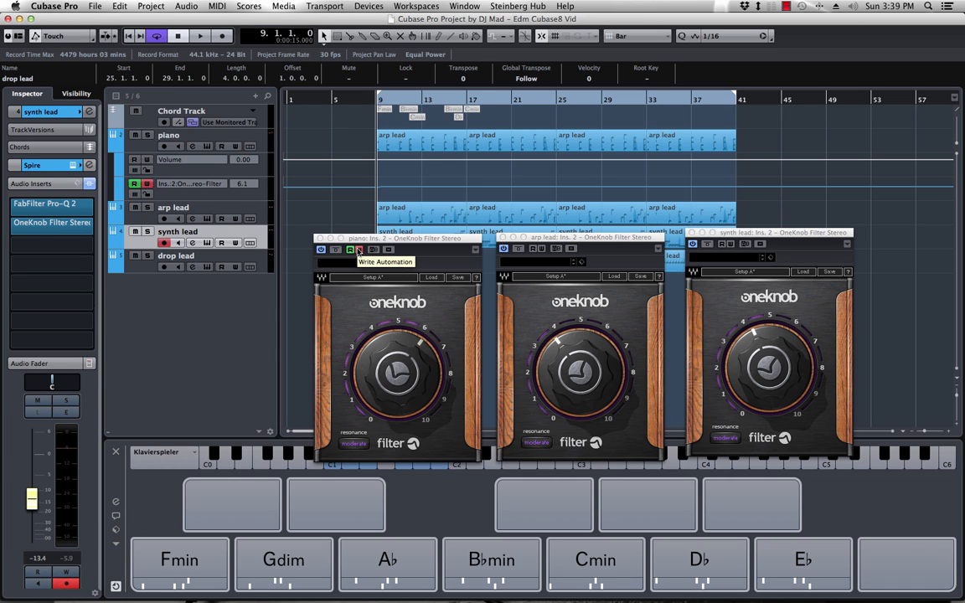
# Stop writing piano automation, and write filter automation of 3.7 for the arp lead and 4.2 for the synth lead during playback
pyautogui.click(359, 251)
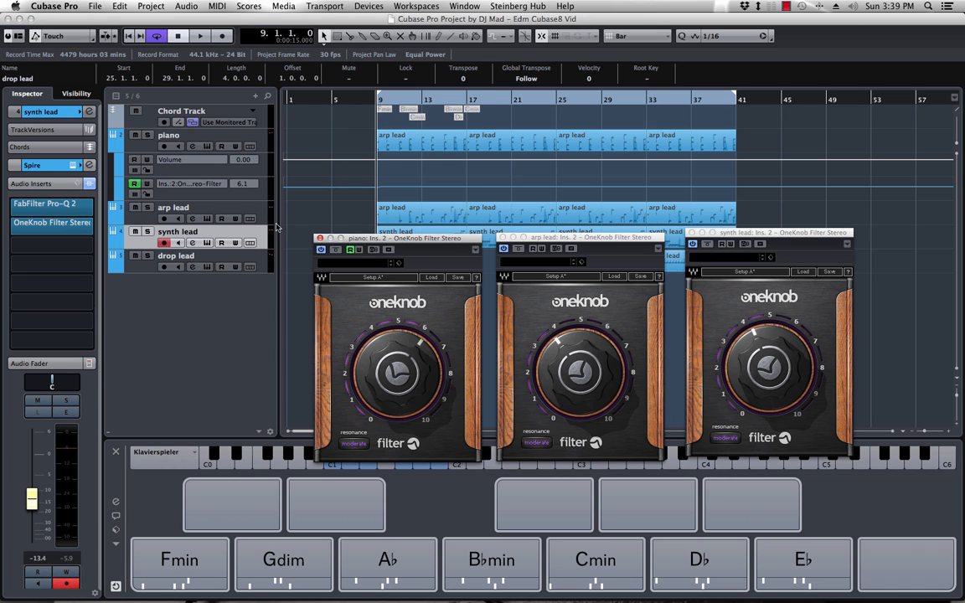
pyautogui.click(541, 249)
pyautogui.press('space')
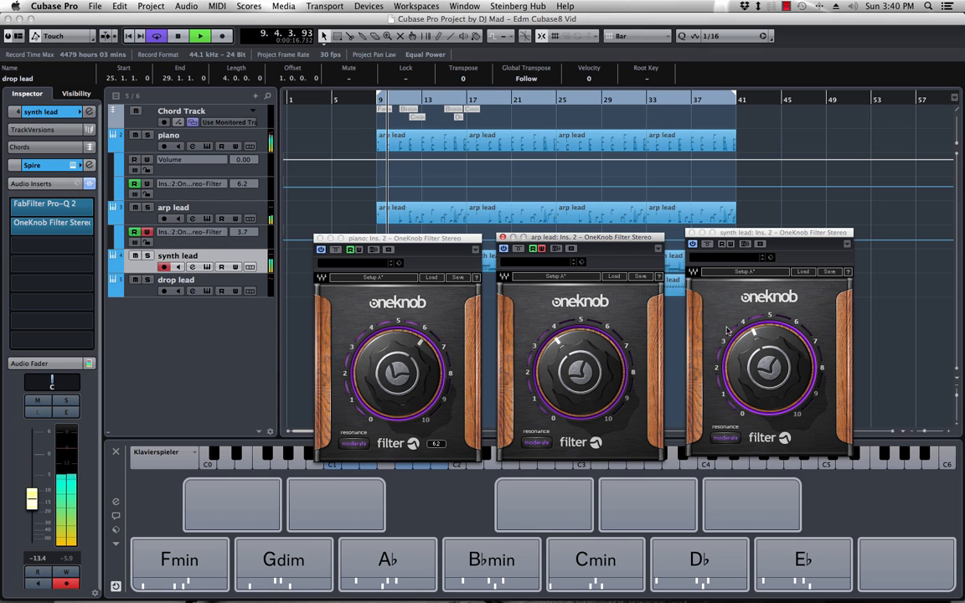
pyautogui.click(730, 243)
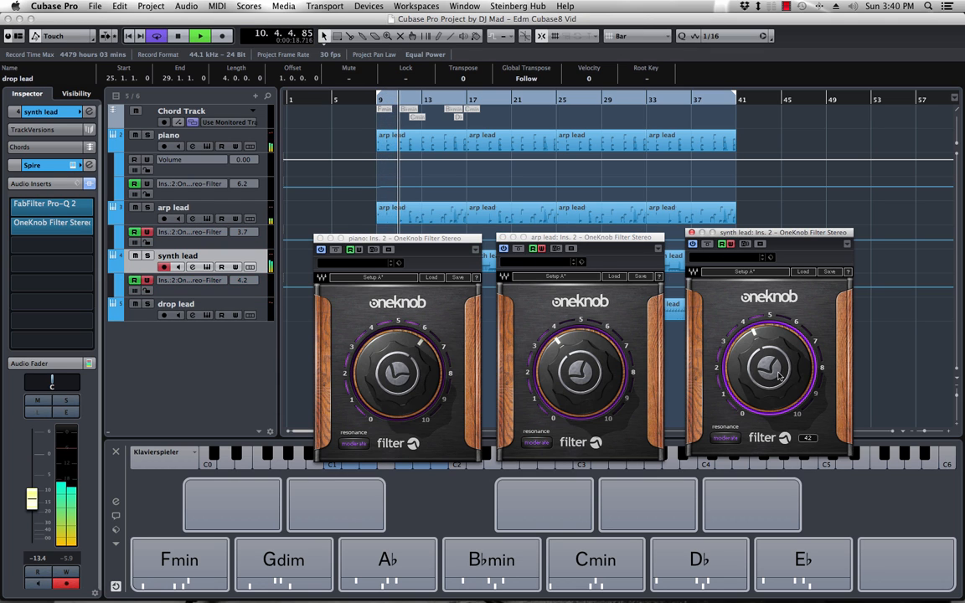
pyautogui.click(541, 248)
pyautogui.press('space')
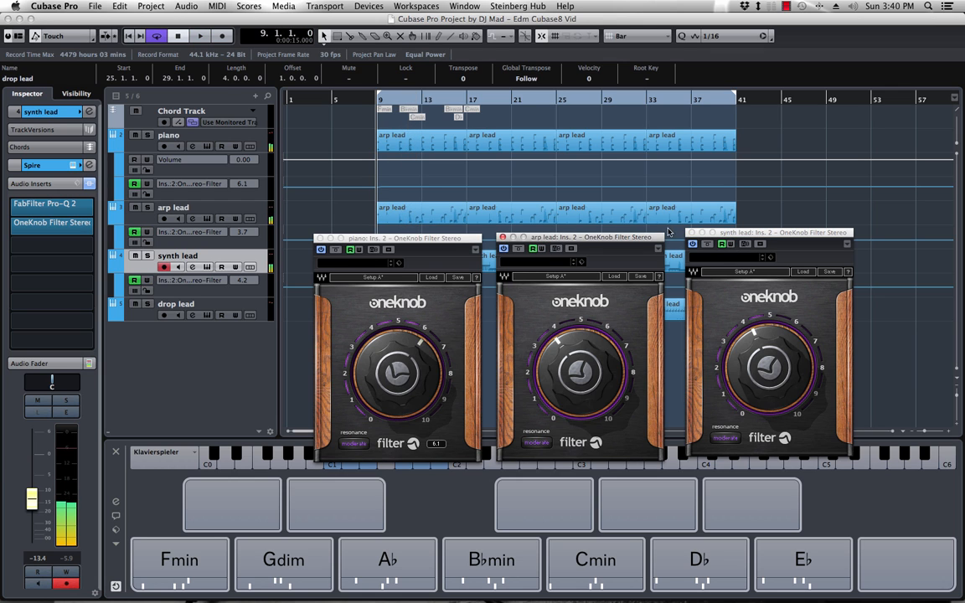
# Close the arp lead, synth lead and piano OneKnob Filter windows
pyautogui.click(502, 238)
pyautogui.click(689, 232)
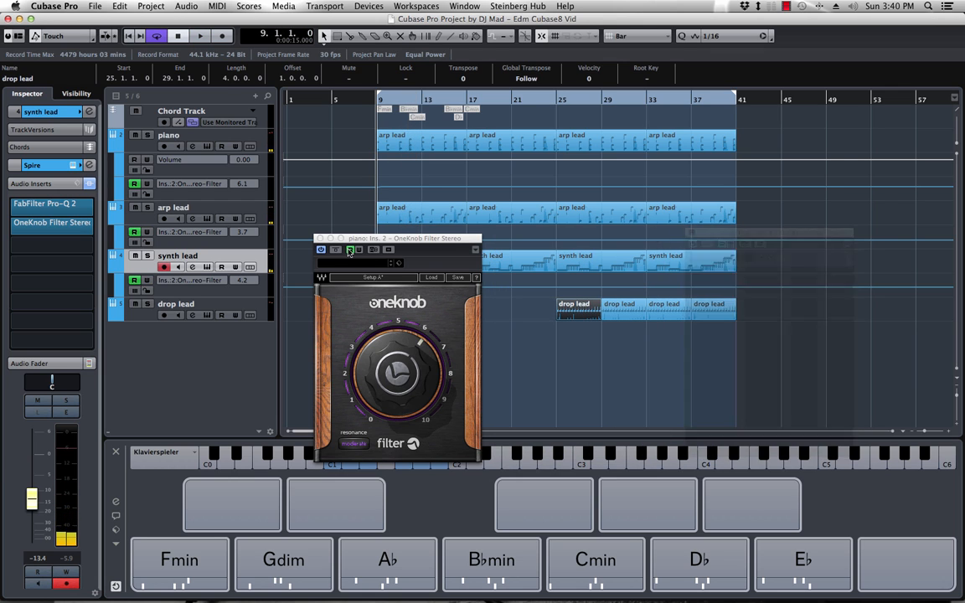
pyautogui.click(319, 239)
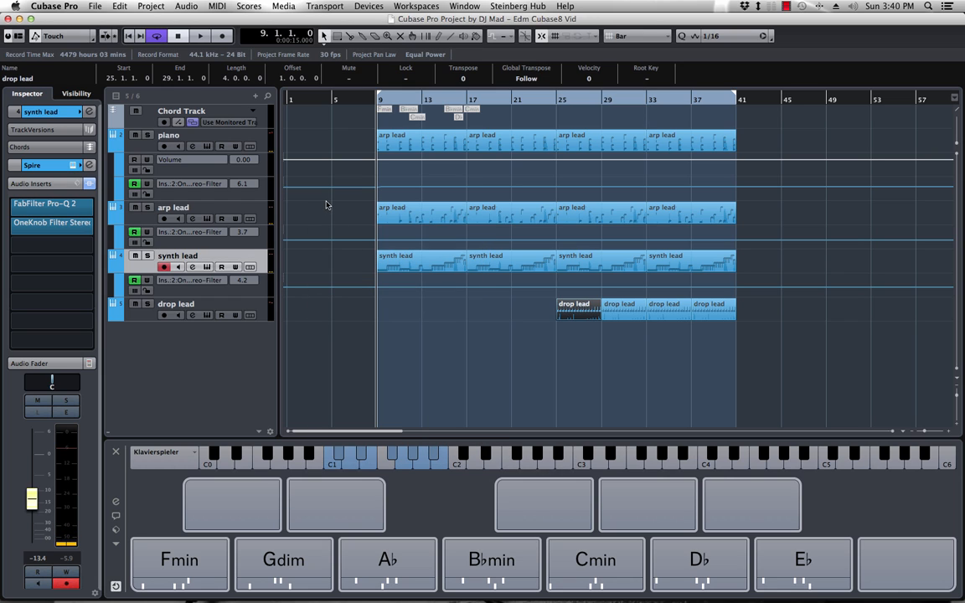
# Delete the piano filter automation points near bar 9 and show only used automation for the piano track
pyautogui.click(362, 196)
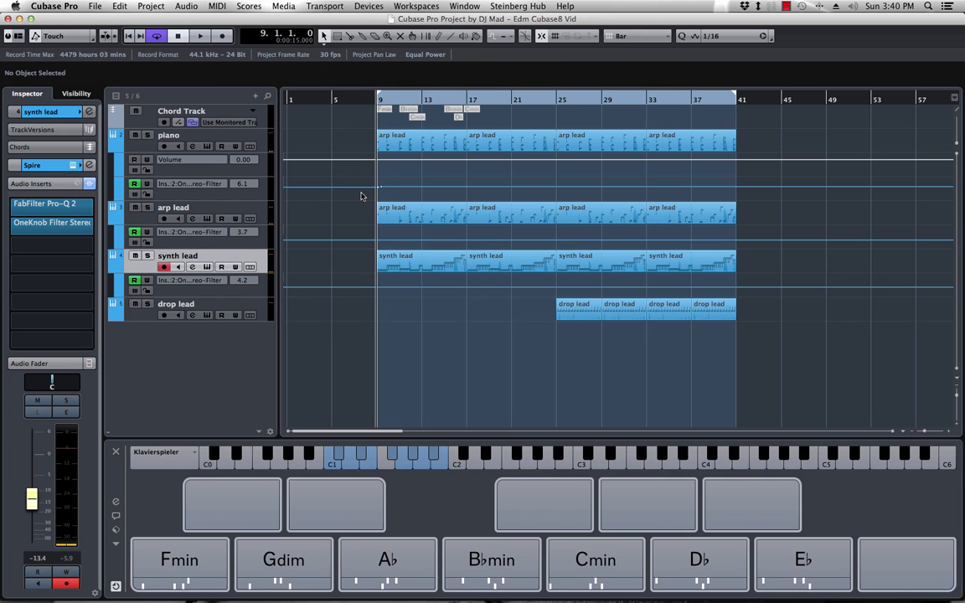
pyautogui.moveTo(389, 190); pyautogui.dragTo(389, 190)
pyautogui.press('Delete')
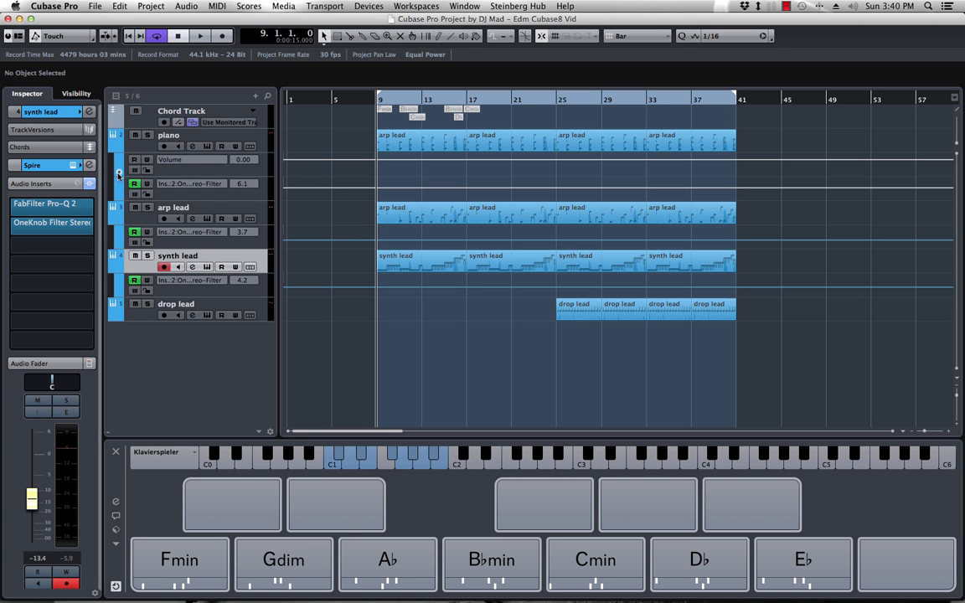
pyautogui.rightClick(139, 150)
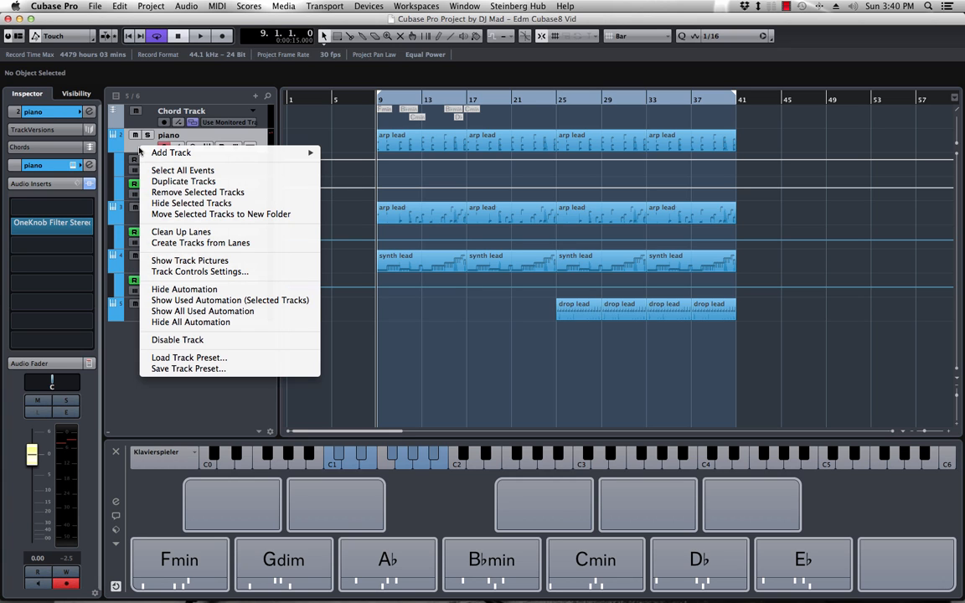
pyautogui.click(241, 301)
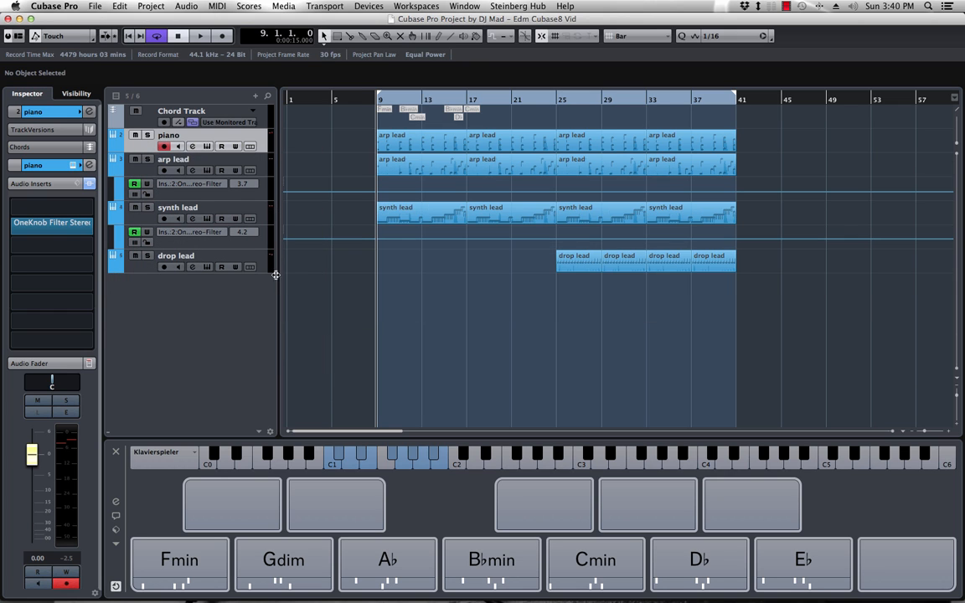
# Bring back the piano's filter automation lane by writing its OneKnob Filter knob again at 6.1
pyautogui.rightClick(192, 134)
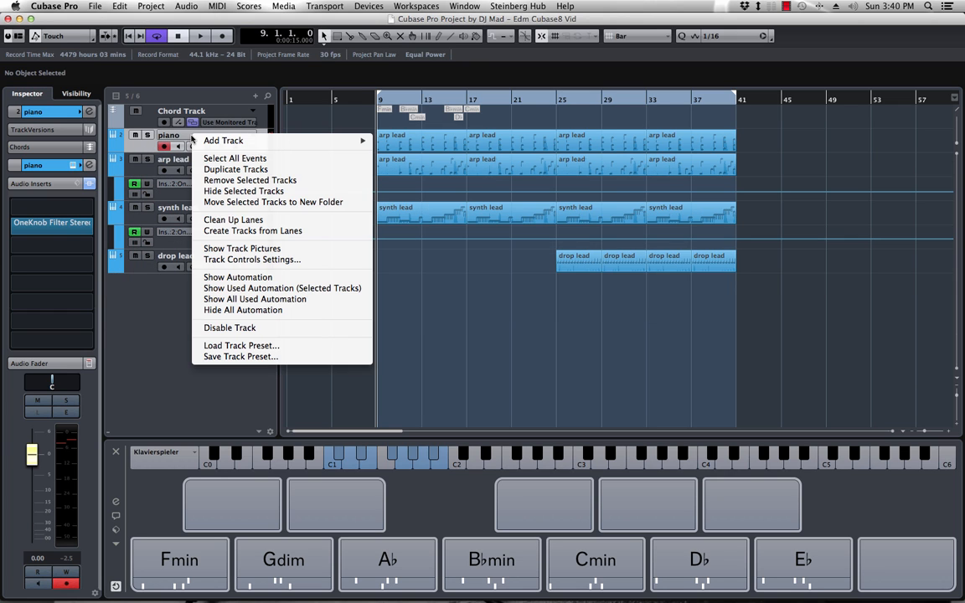
pyautogui.click(300, 287)
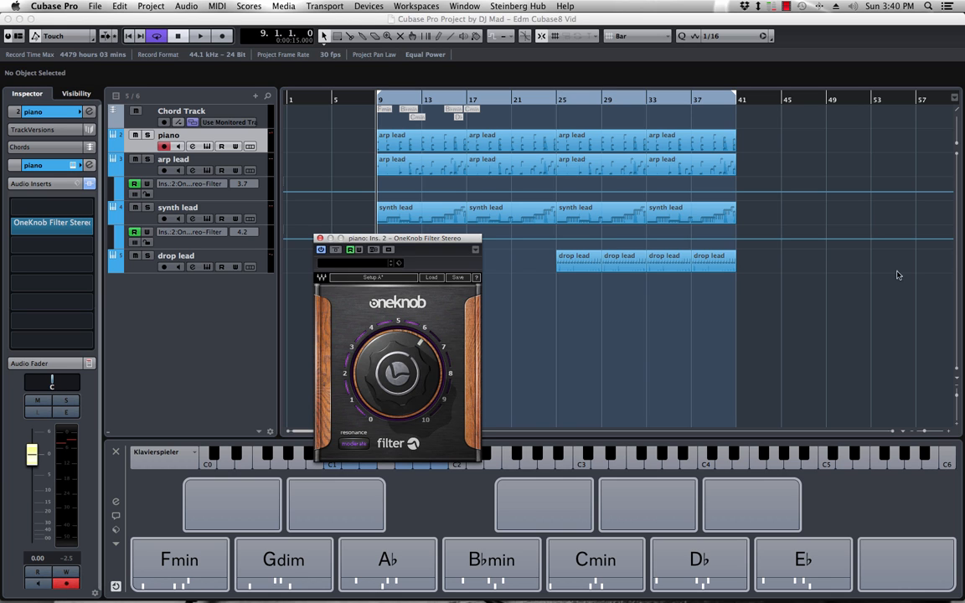
pyautogui.click(359, 250)
pyautogui.click(426, 386)
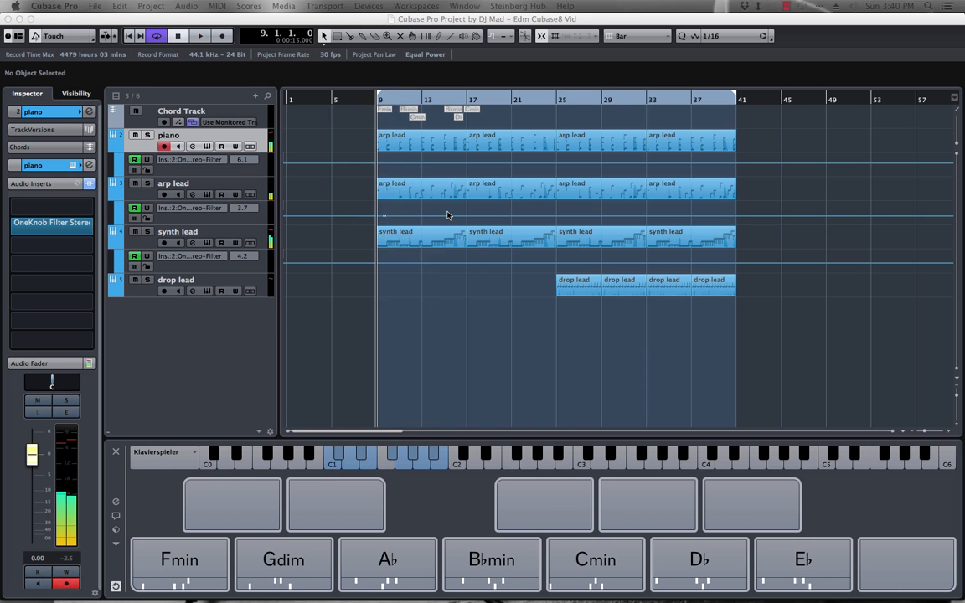
# Delete the piano filter's automation point in bar 9 and turn on Enlarge Selected Track
pyautogui.click(385, 162)
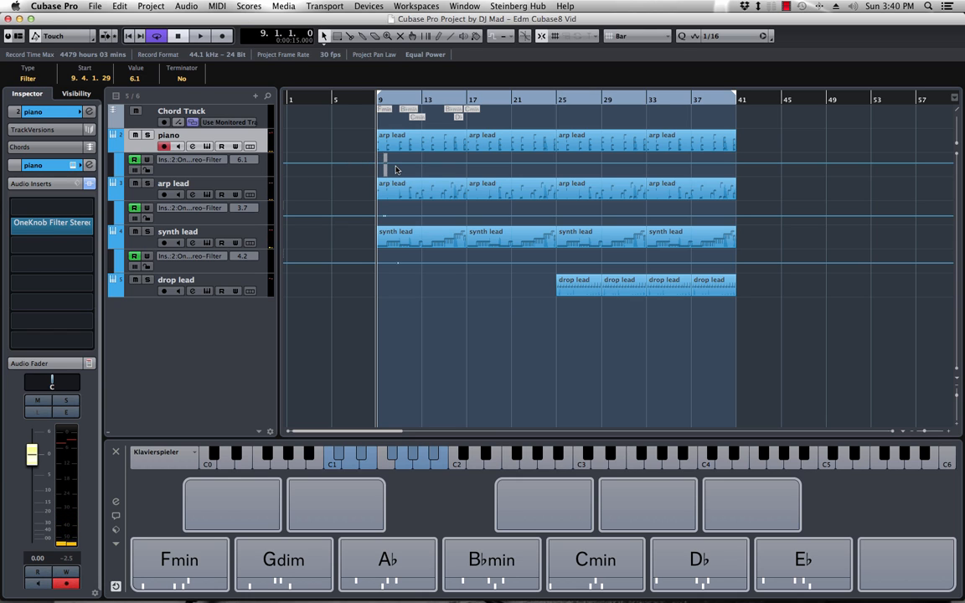
pyautogui.press('Delete')
pyautogui.click(157, 13)
pyautogui.moveTo(119, 7)
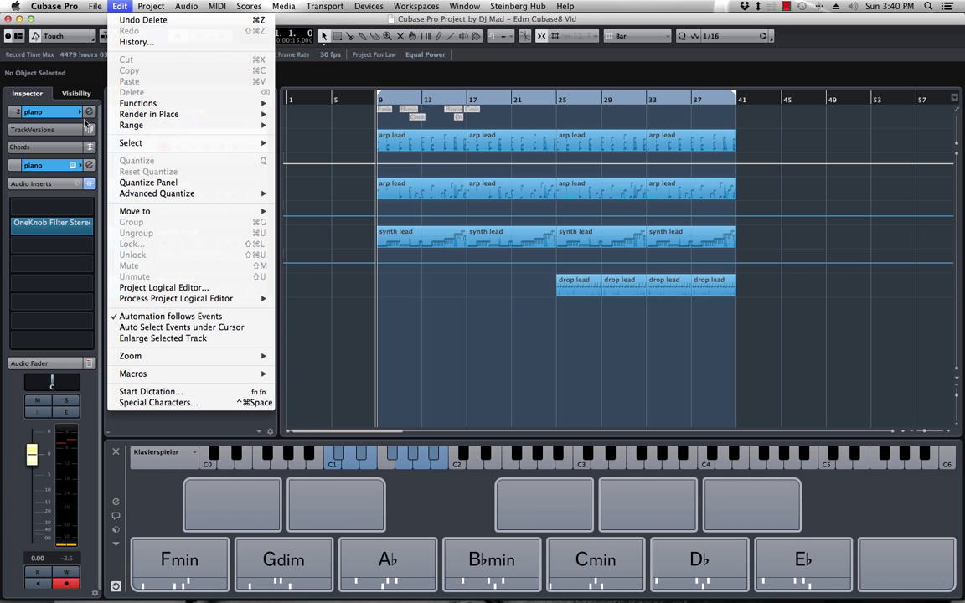
pyautogui.click(163, 339)
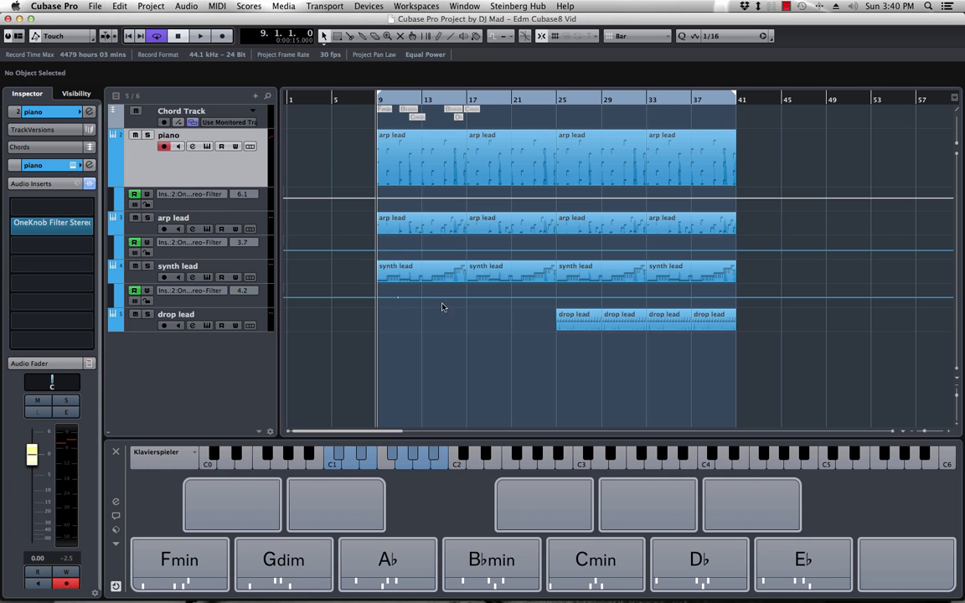
# Ramp the piano's filter automation from 6.1 just before bar 9 up to 10.0 at bar 25 while playing from bar 9
pyautogui.click(220, 207)
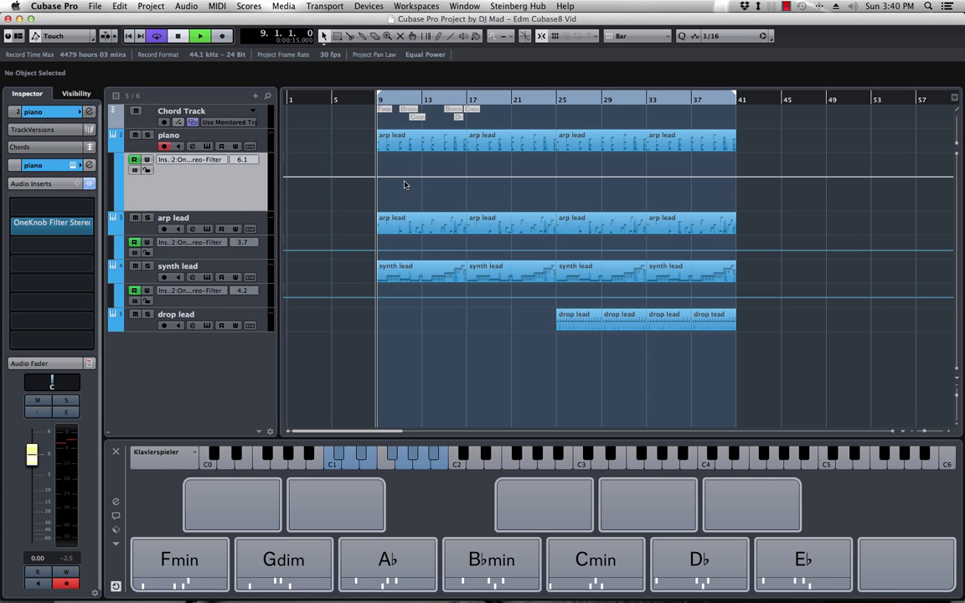
pyautogui.press('space')
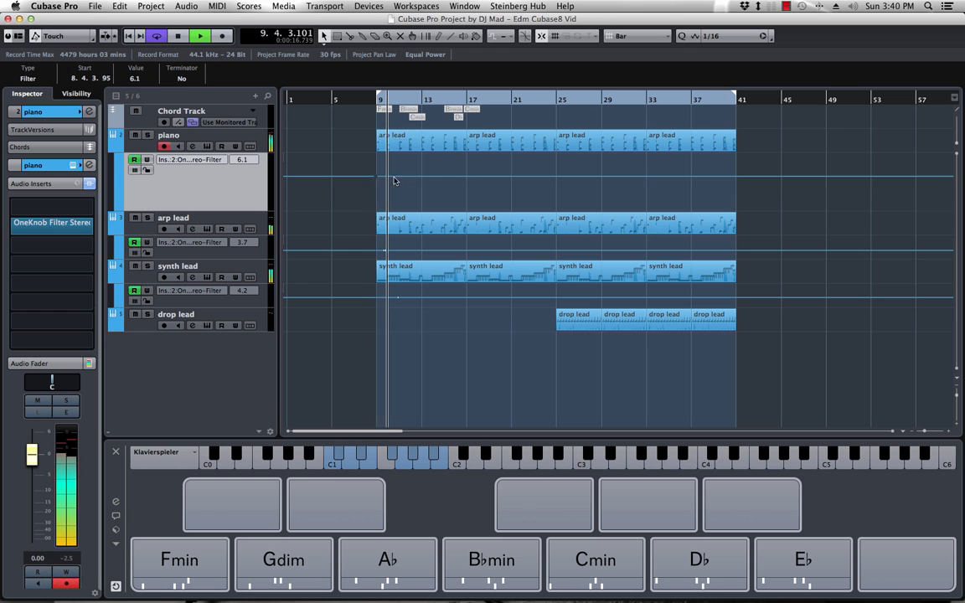
pyautogui.click(555, 155)
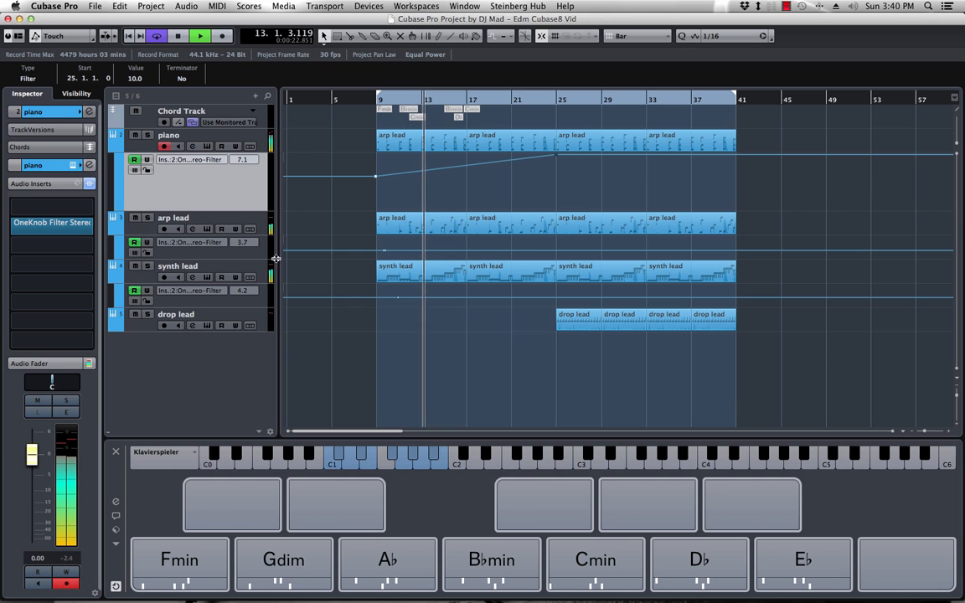
# Replace the arp lead's bar-9 filter automation point with a ramp from 3.7 just before bar 17 up to 10.0 at bar 25
pyautogui.click(259, 255)
pyautogui.moveTo(368, 226); pyautogui.dragTo(406, 243)
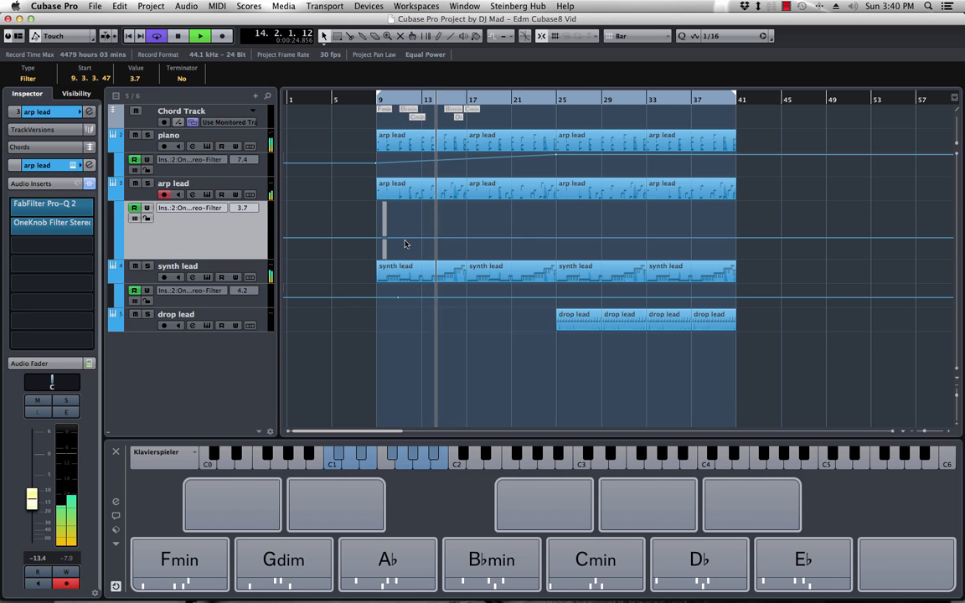
pyautogui.press('Delete')
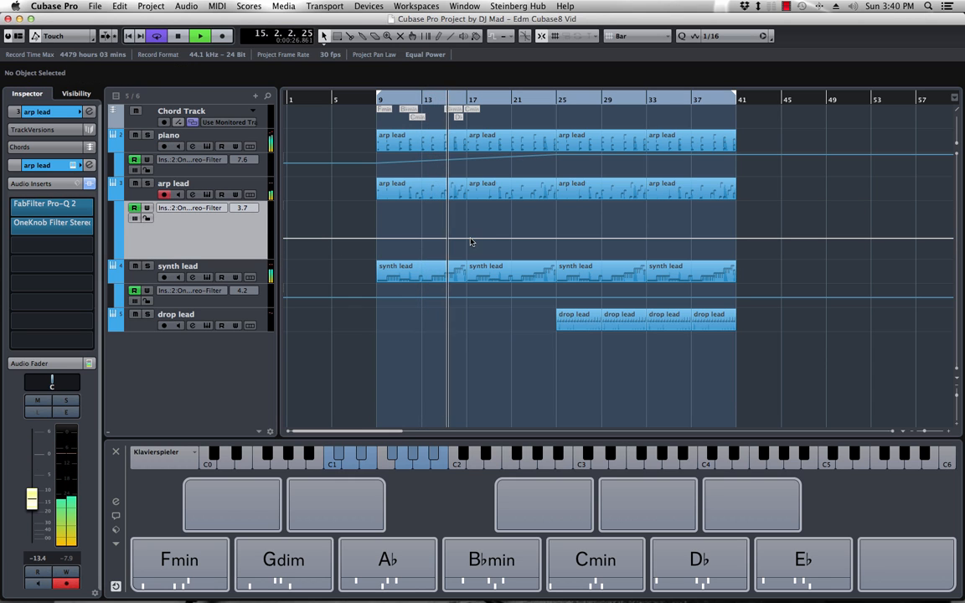
pyautogui.click(466, 241)
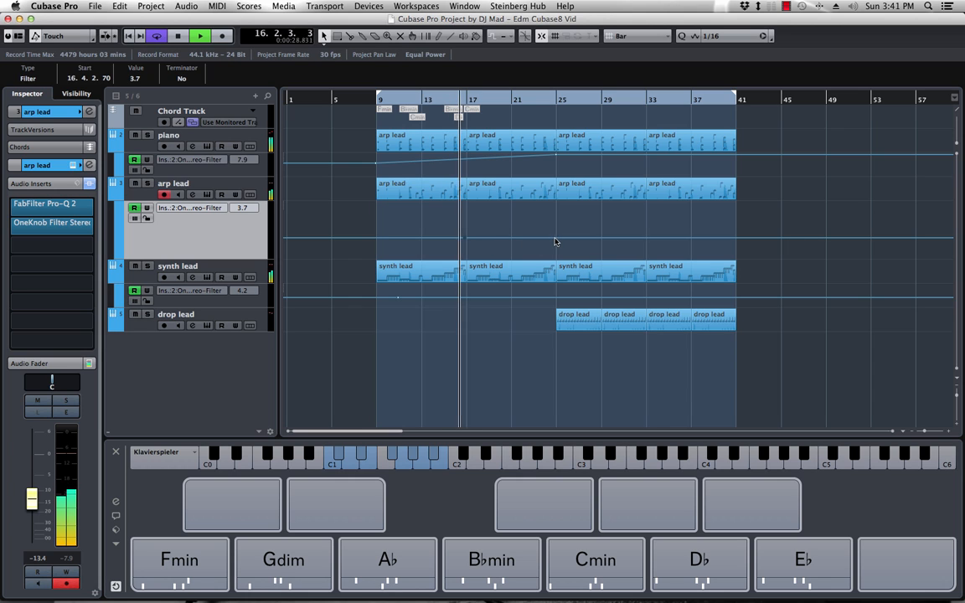
pyautogui.moveTo(554, 241); pyautogui.dragTo(555, 201)
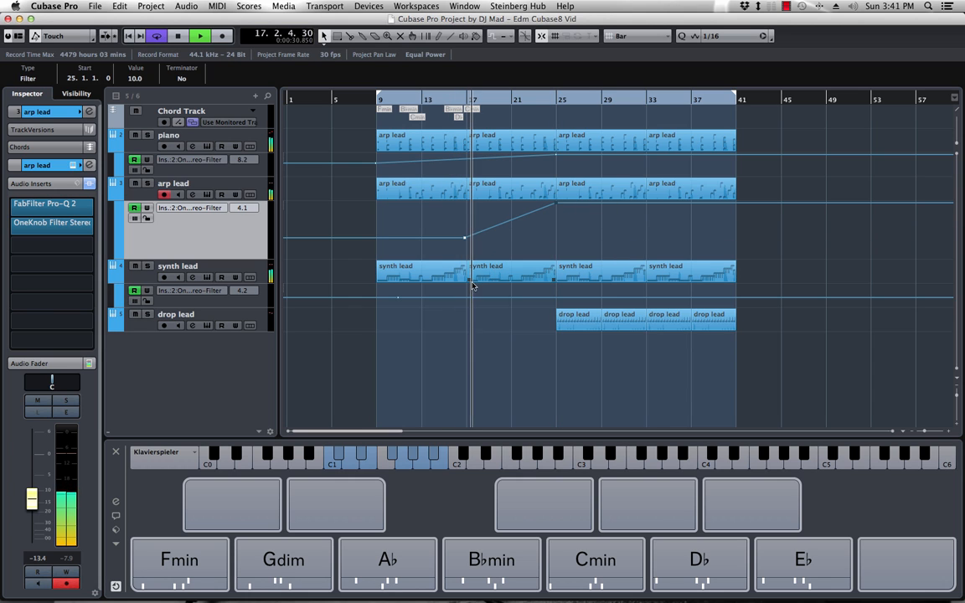
# Replace the synth lead's bar-10 filter automation point with a ramp from 4.2 at bar 21 up to 10.0 at bar 25
pyautogui.moveTo(383, 292); pyautogui.dragTo(407, 300)
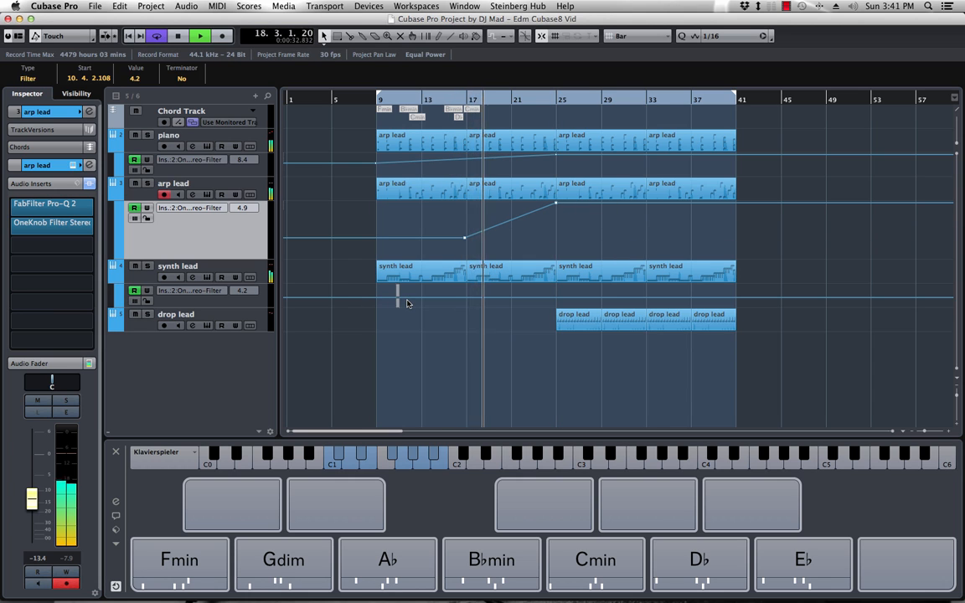
pyautogui.press('Delete')
pyautogui.click(250, 303)
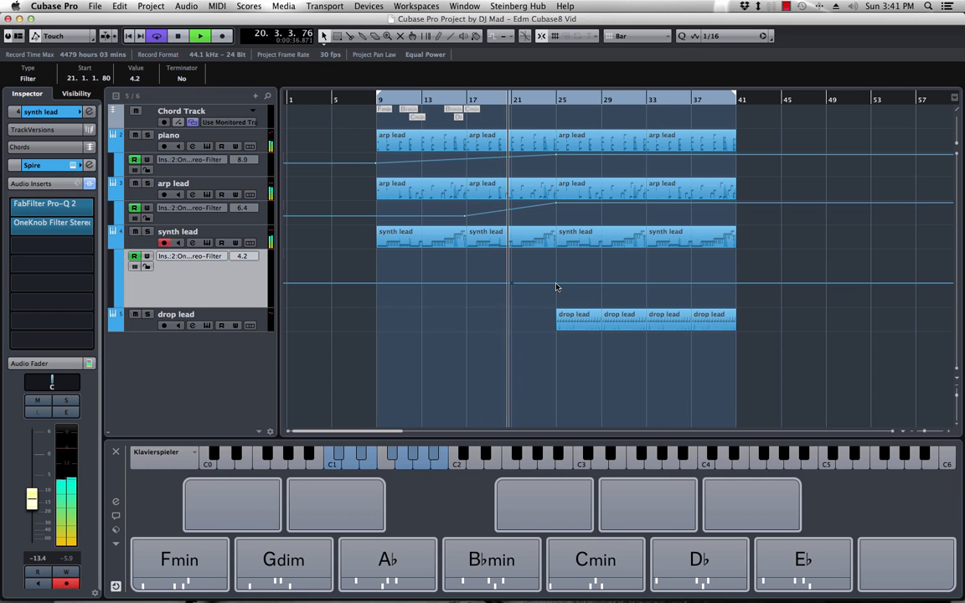
pyautogui.moveTo(556, 284); pyautogui.dragTo(557, 252)
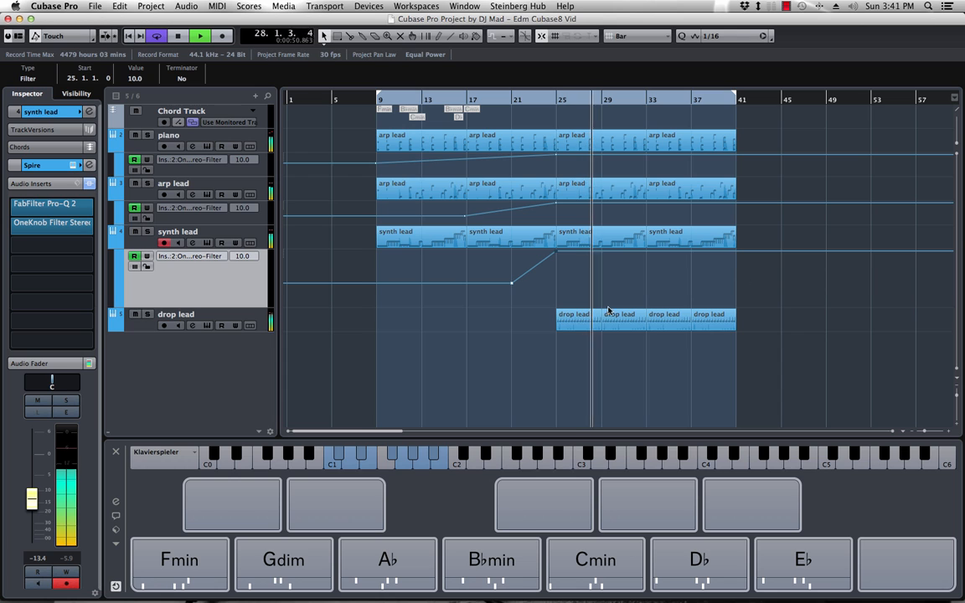
# Play from the drop at bar 25 and open the first drop lead part in the Key Editor
pyautogui.press('space')
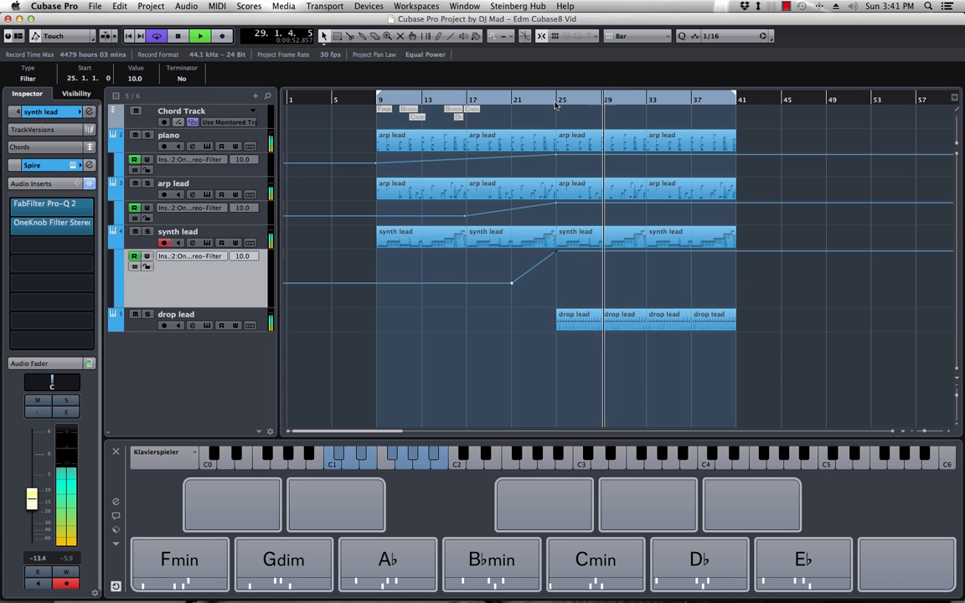
pyautogui.doubleClick(575, 318)
pyautogui.press('space')
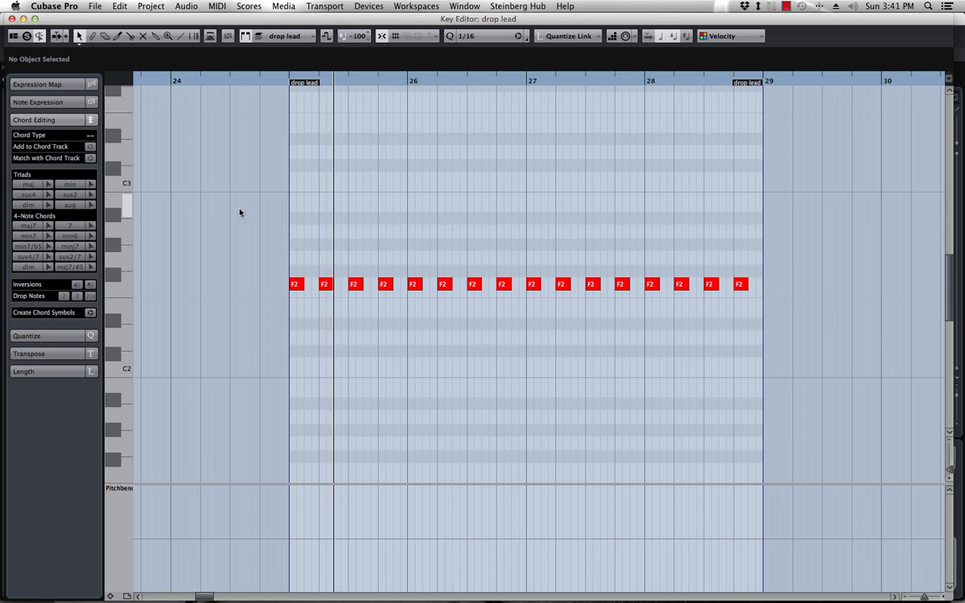
# Duplicate the F2 note at beat 26.4 so that the copy starts at 26.4.3
pyautogui.press('h')
pyautogui.press('h')
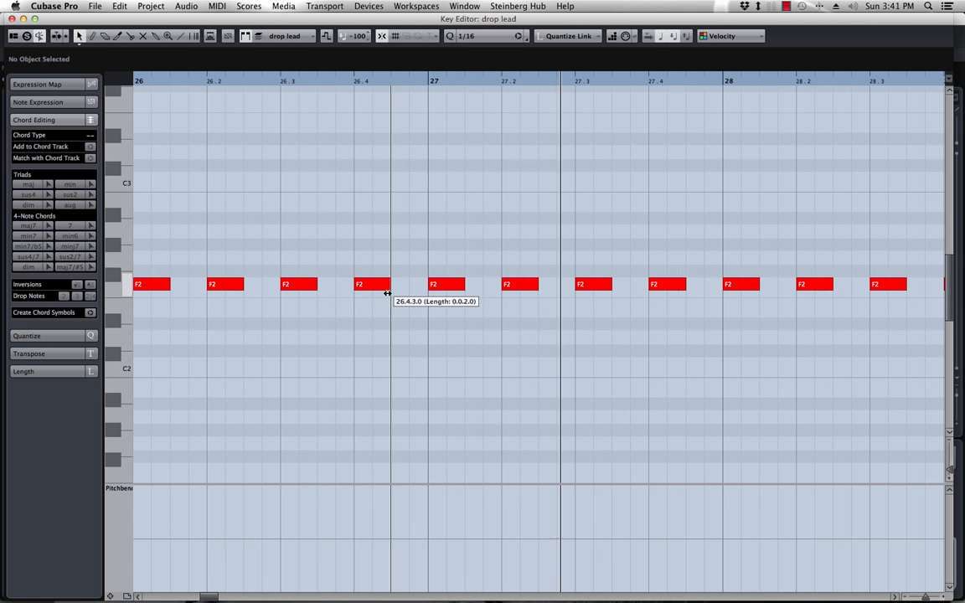
pyautogui.click(385, 289)
pyautogui.hotkey('alt', 'd')
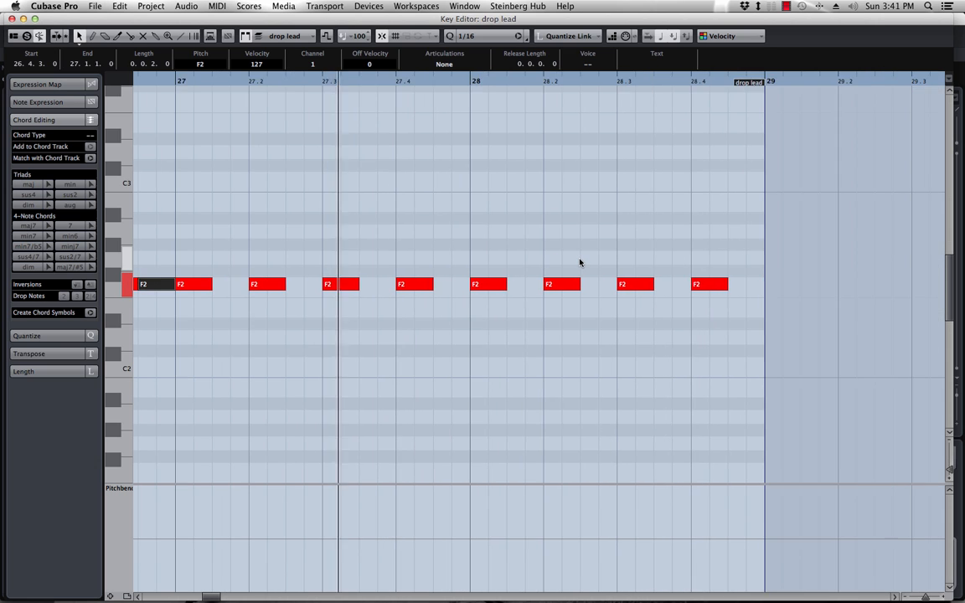
# Try to duplicate the last F2 note of the part, at beat 28.4
pyautogui.hscroll(3, 580, 262)
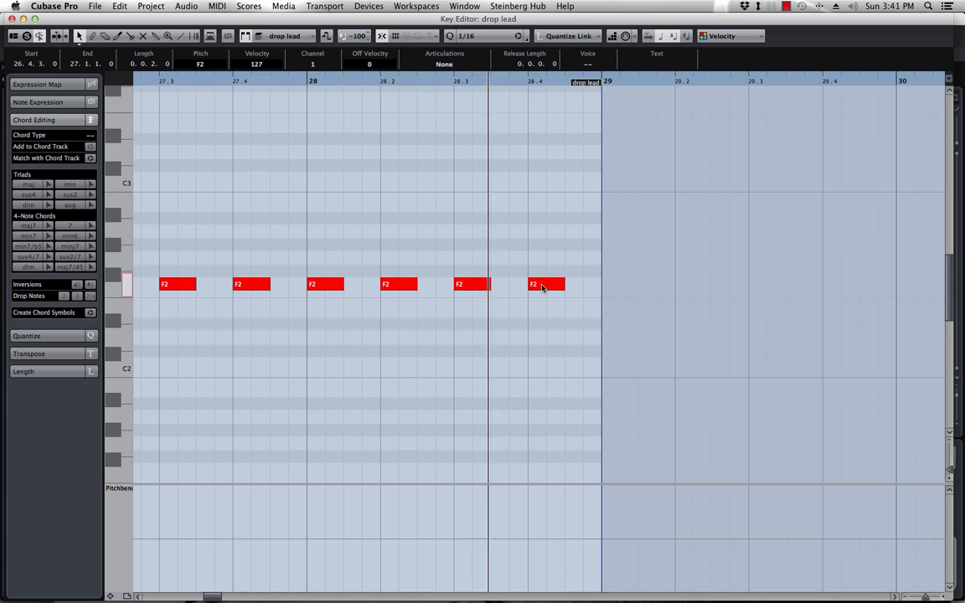
pyautogui.click(543, 288)
pyautogui.press('super+d')
pyautogui.click(469, 243)
pyautogui.scroll(5, 409, 208)
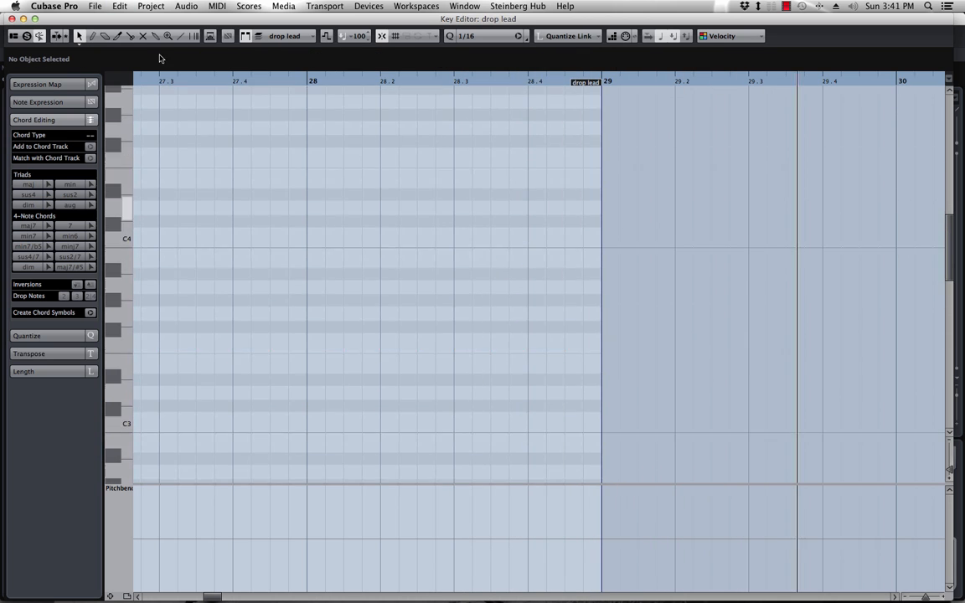
# Close the Key Editor and audition the second drop lead part, at bar 29, in the arrangement
pyautogui.click(12, 18)
pyautogui.click(637, 327)
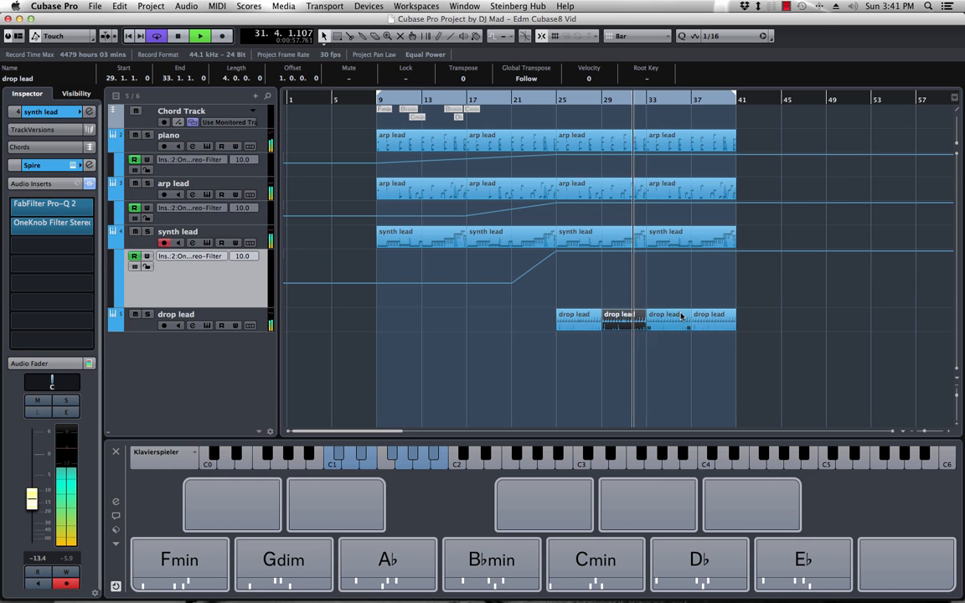
pyautogui.press('space')
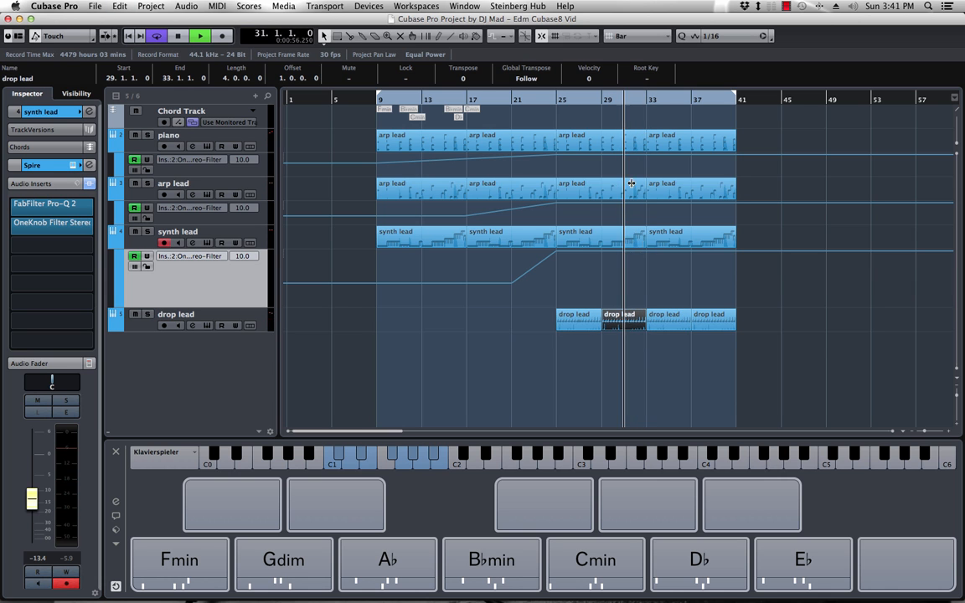
pyautogui.press('space')
# In the second drop lead part, duplicate the F2 note at beat 32.3 so that the copy starts at 32.3.3
pyautogui.doubleClick(627, 322)
pyautogui.hscroll(5, 613, 295)
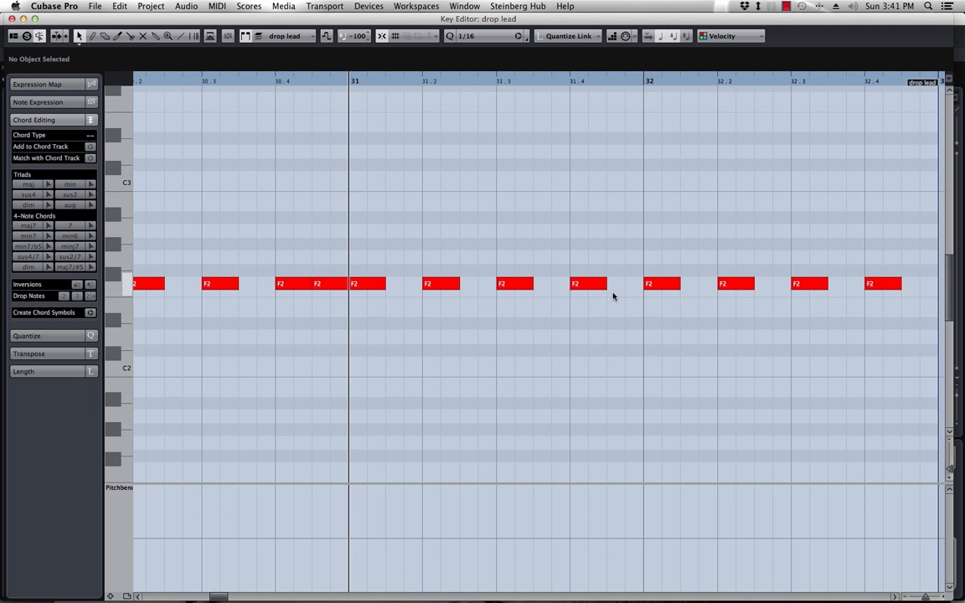
pyautogui.hscroll(3, 614, 296)
pyautogui.hscroll(-5, 614, 297)
pyautogui.press('space')
pyautogui.hscroll(4, 587, 207)
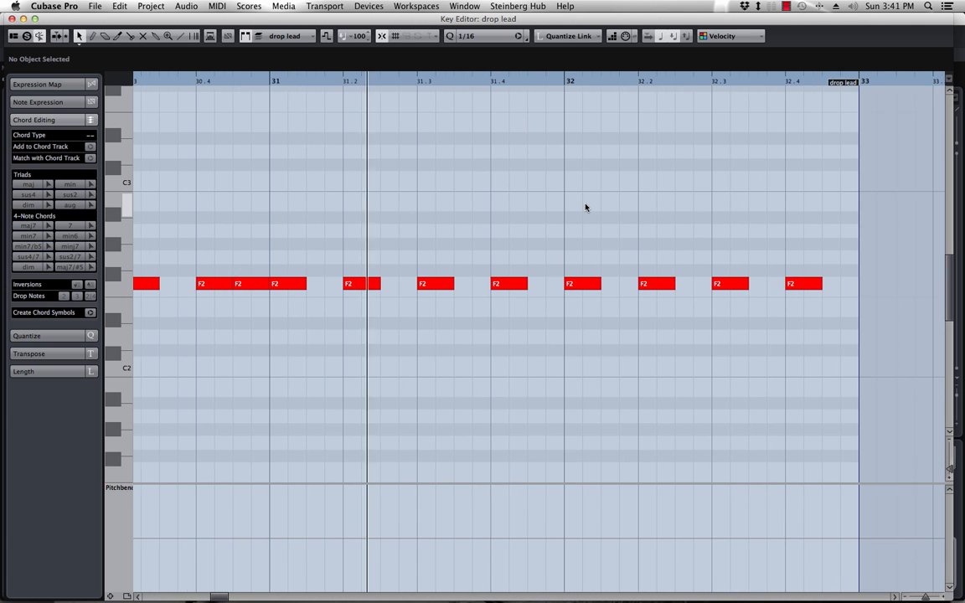
pyautogui.hscroll(3, 586, 208)
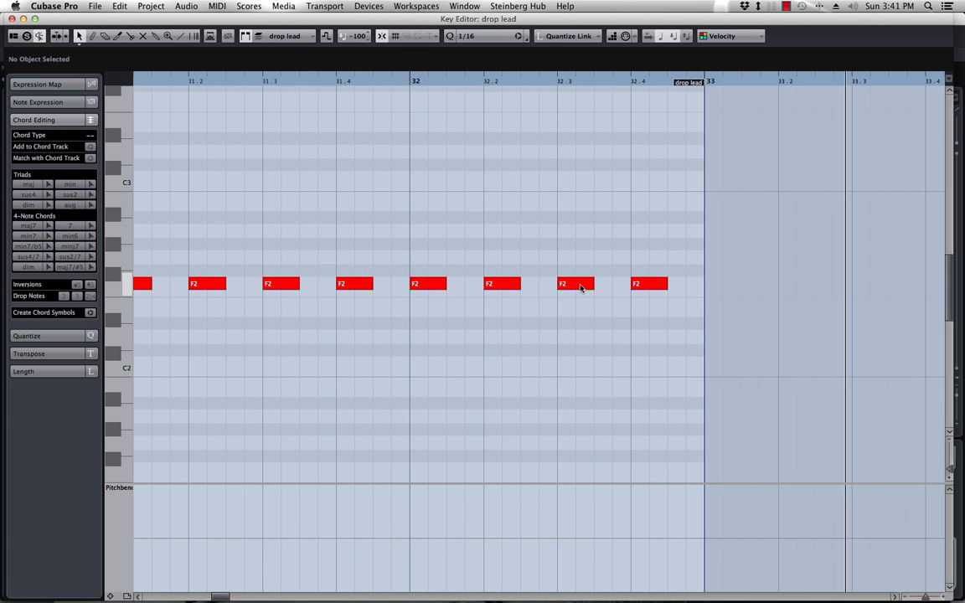
pyautogui.click(581, 284)
pyautogui.hotkey('alt', 'd')
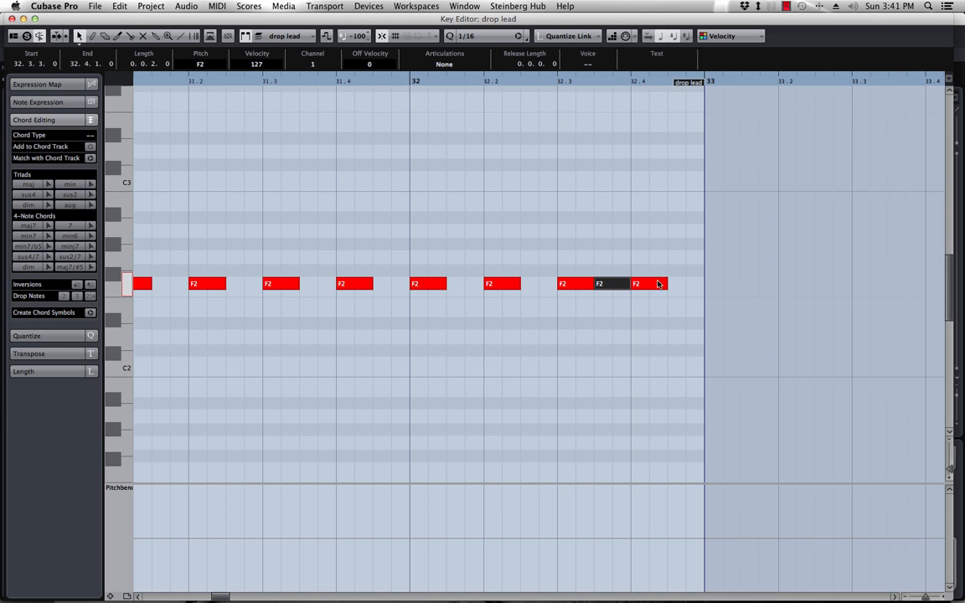
# Play back the added note and duplicate the last F2 note, at beat 32.4, to fill the gap before bar 33
pyautogui.click(550, 82)
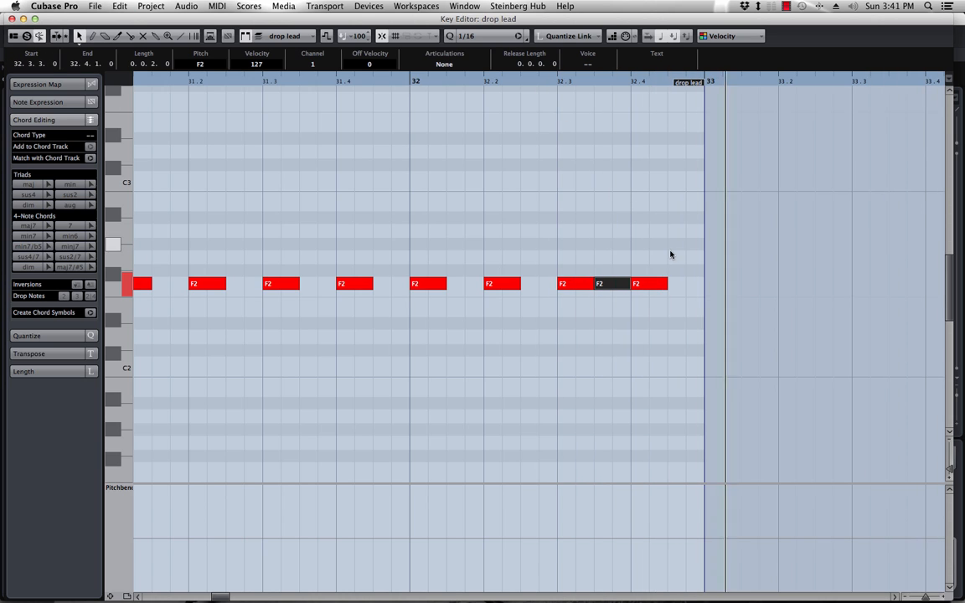
pyautogui.press('space')
pyautogui.press('space')
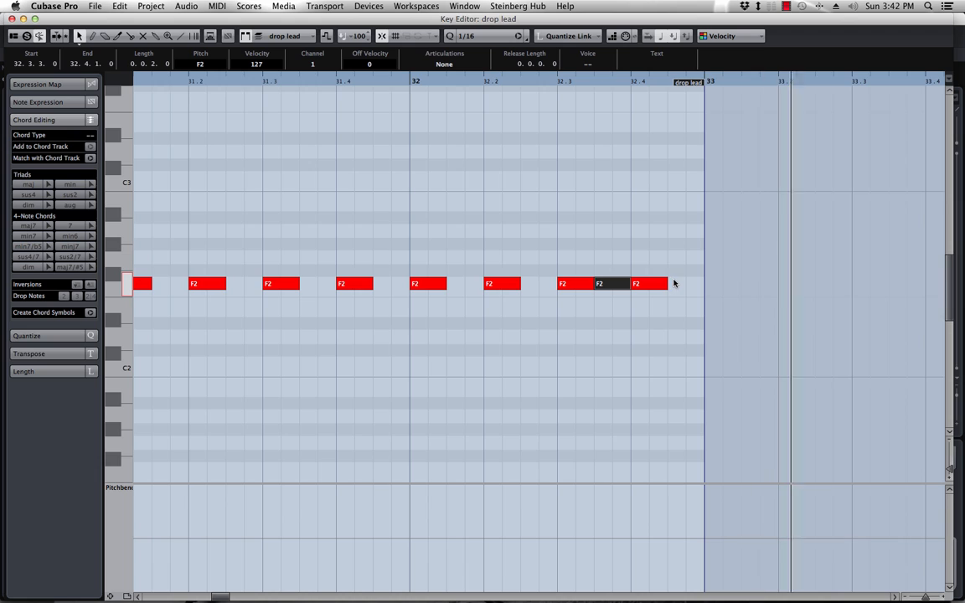
pyautogui.click(654, 284)
pyautogui.press('super+d')
pyautogui.press('space')
# Set the quantize value to 1/32 and shorten the last four F2 notes to a length of 0.0.1.60
pyautogui.moveTo(720, 272); pyautogui.dragTo(586, 300)
pyautogui.click(479, 40)
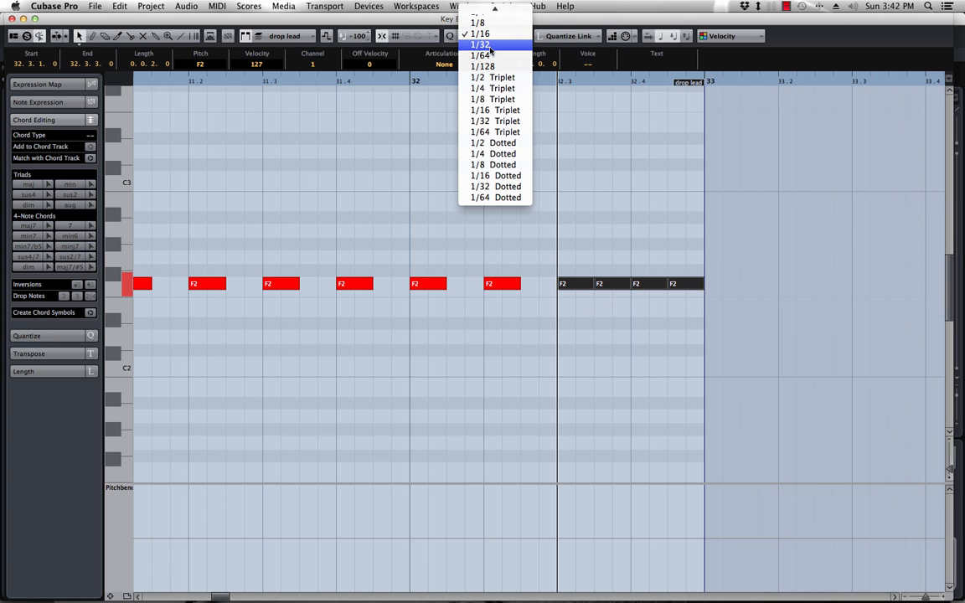
pyautogui.click(478, 45)
pyautogui.moveTo(628, 288); pyautogui.dragTo(620, 287)
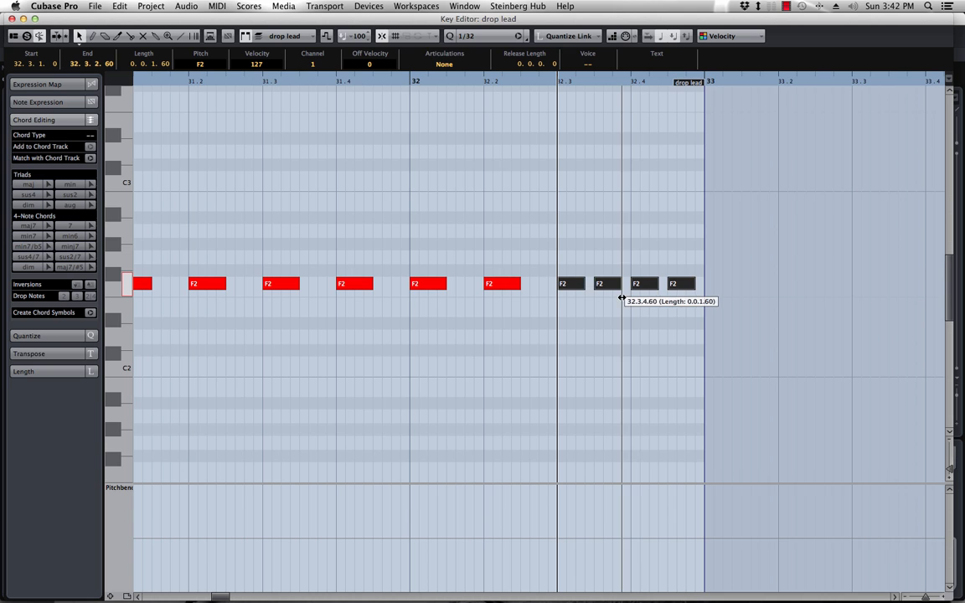
pyautogui.press('space')
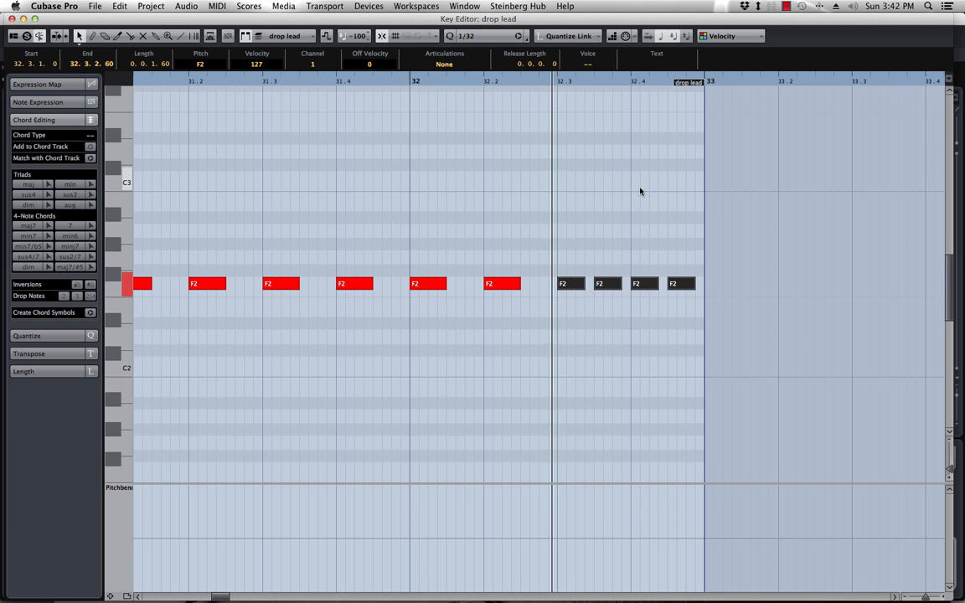
# Close the Key Editor and replace the drop lead parts at bars 33 and 37 with repeats of the first two parts
pyautogui.click(10, 19)
pyautogui.moveTo(780, 297); pyautogui.dragTo(493, 344)
pyautogui.press('Delete')
pyautogui.press('super+d')
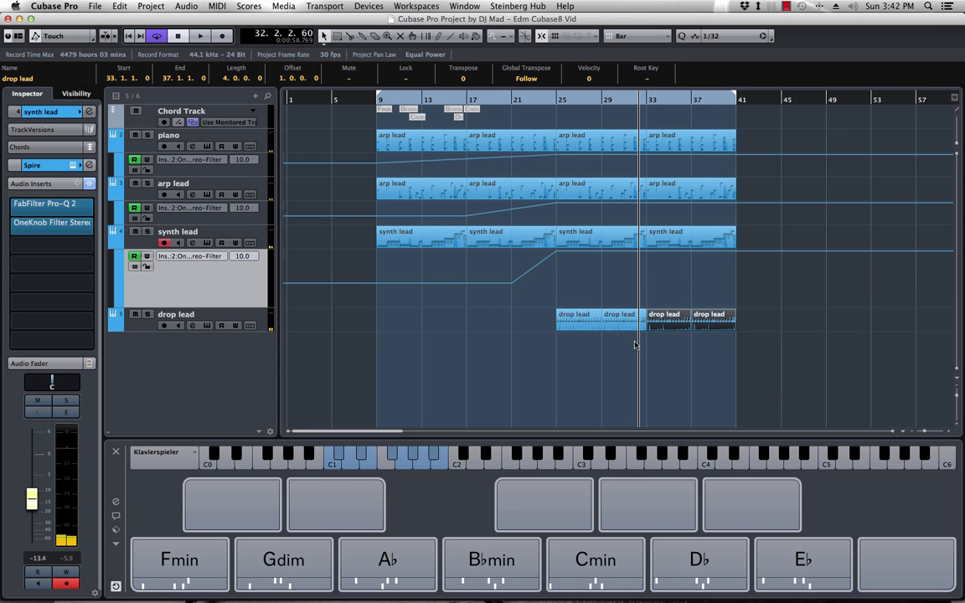
# Audition the arrangement from bar 23 into the drop and hide the chord pads
pyautogui.click(540, 101)
pyautogui.press('space')
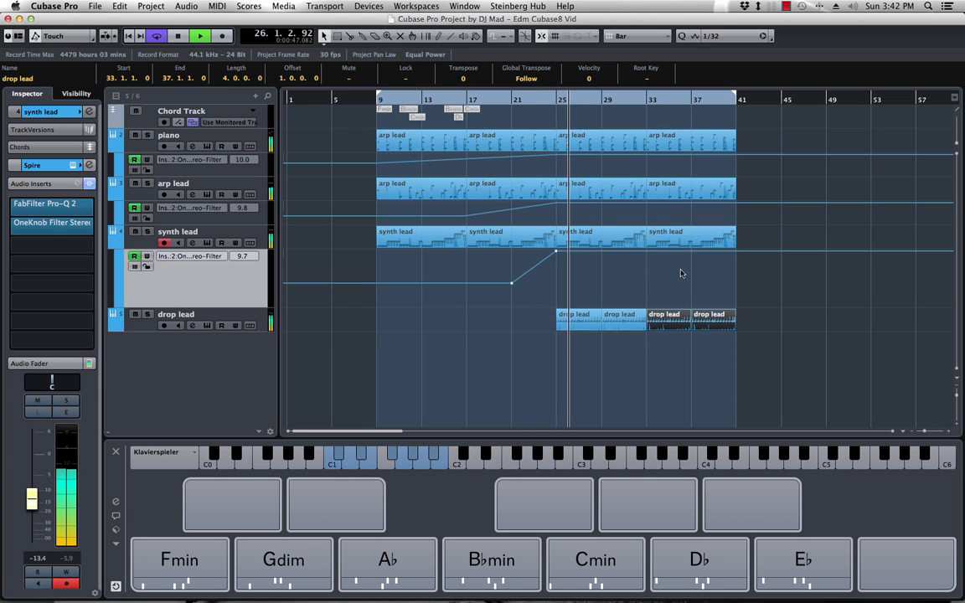
pyautogui.press('g')
pyautogui.press('space')
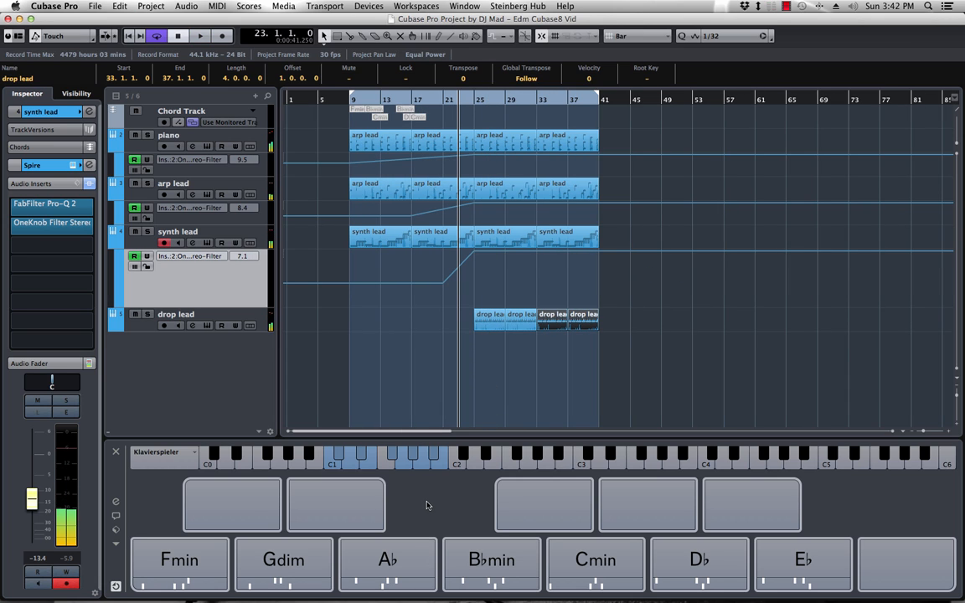
pyautogui.press('shift+super+c')
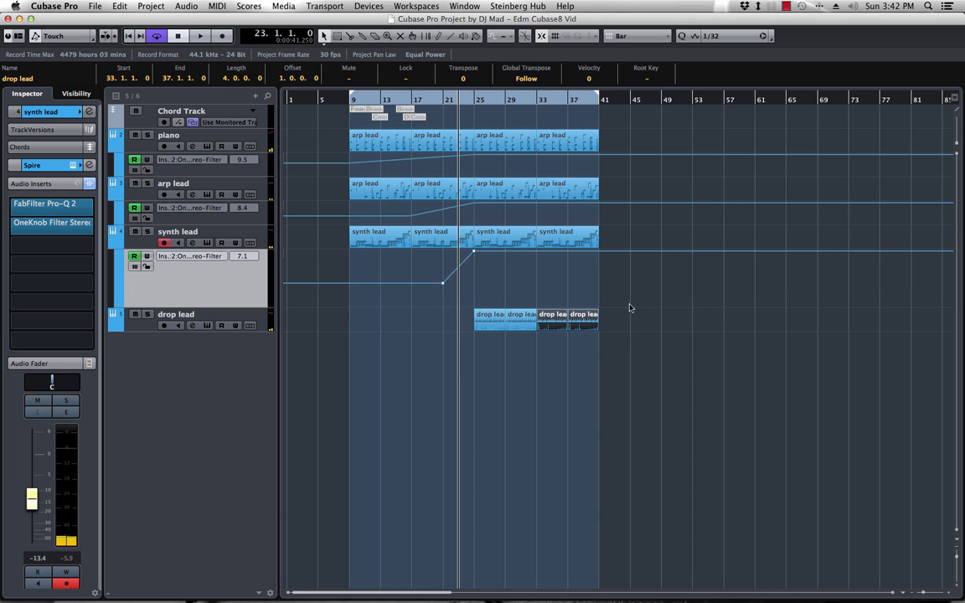
pyautogui.press('space')
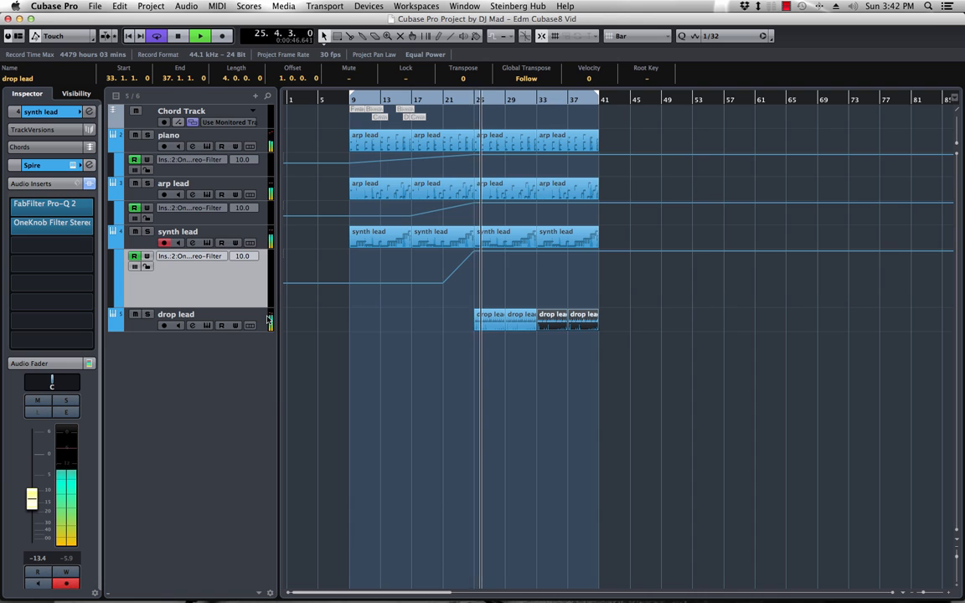
pyautogui.press('space')
# Render the first drop lead part, at bar 25, in place as one audio event using Channel Settings
pyautogui.click(263, 327)
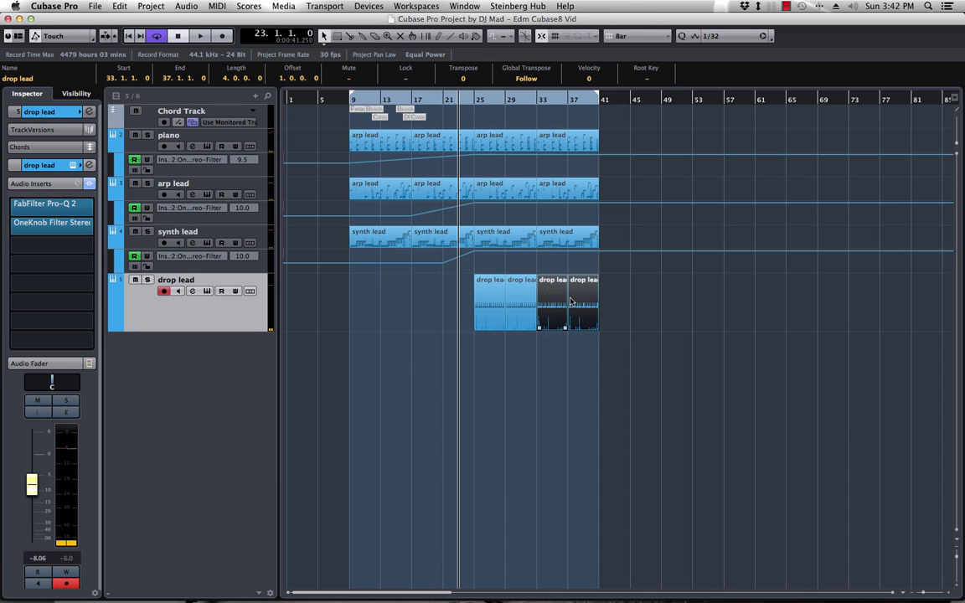
pyautogui.click(491, 304)
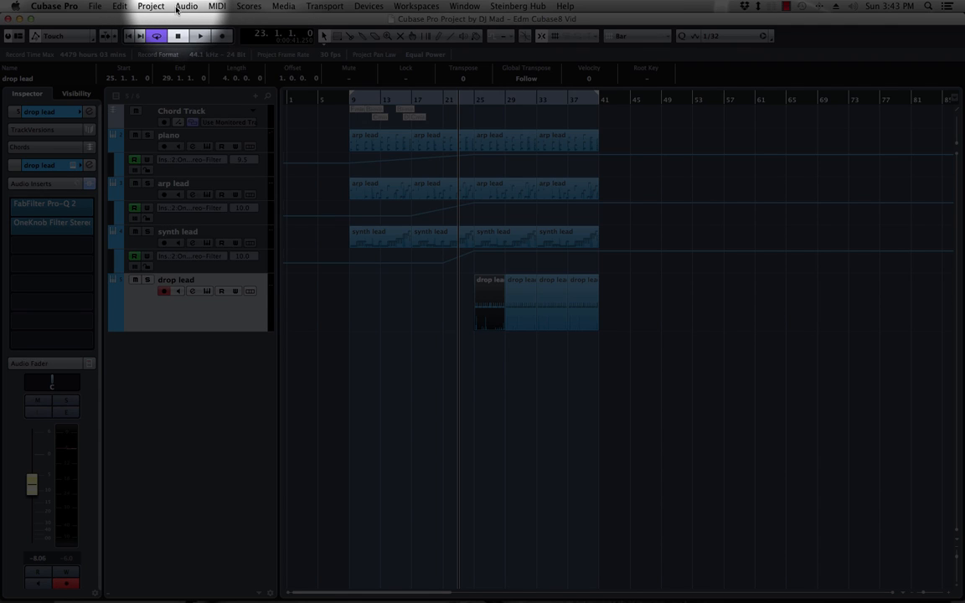
pyautogui.click(177, 7)
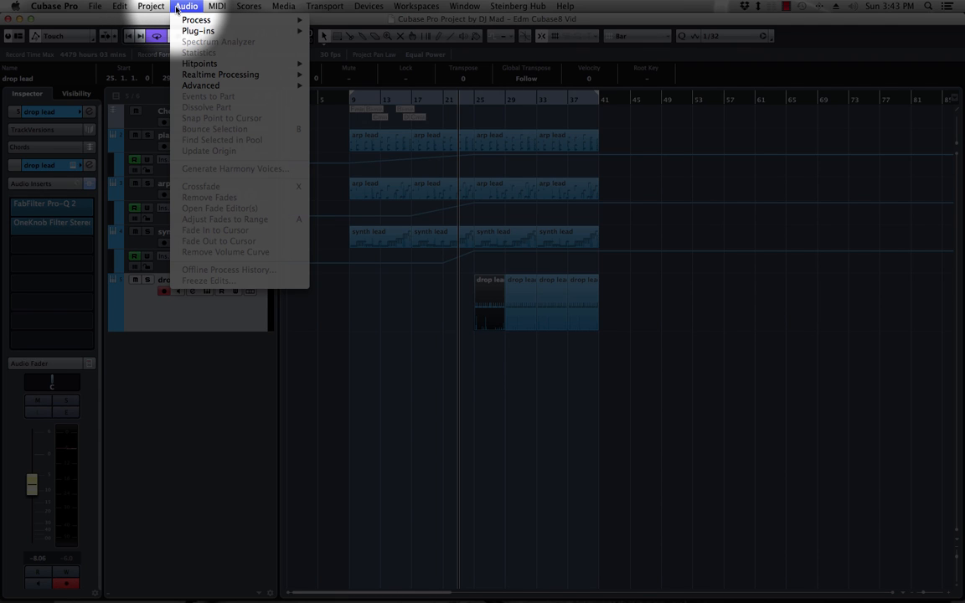
pyautogui.moveTo(110, 7)
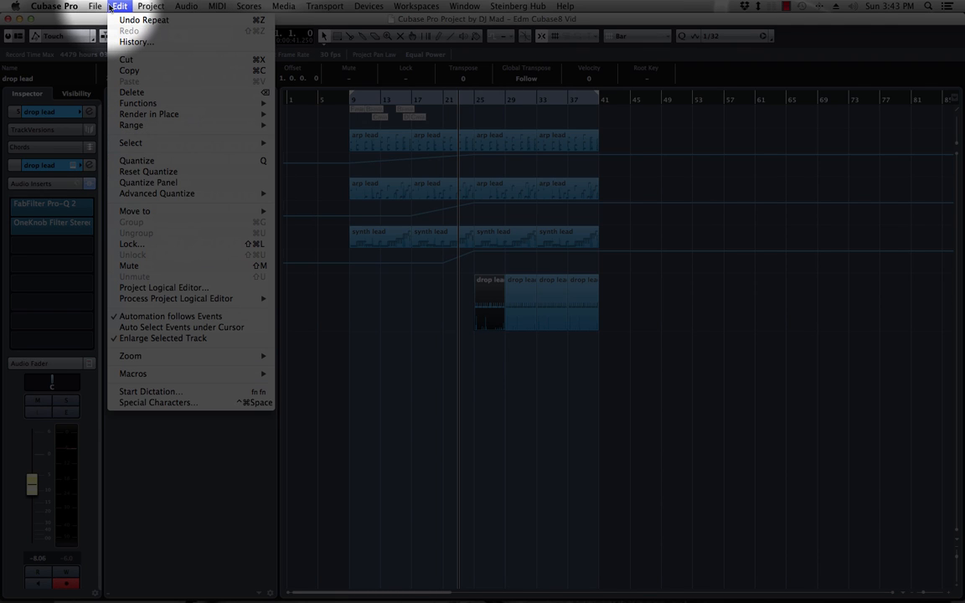
pyautogui.moveTo(205, 115)
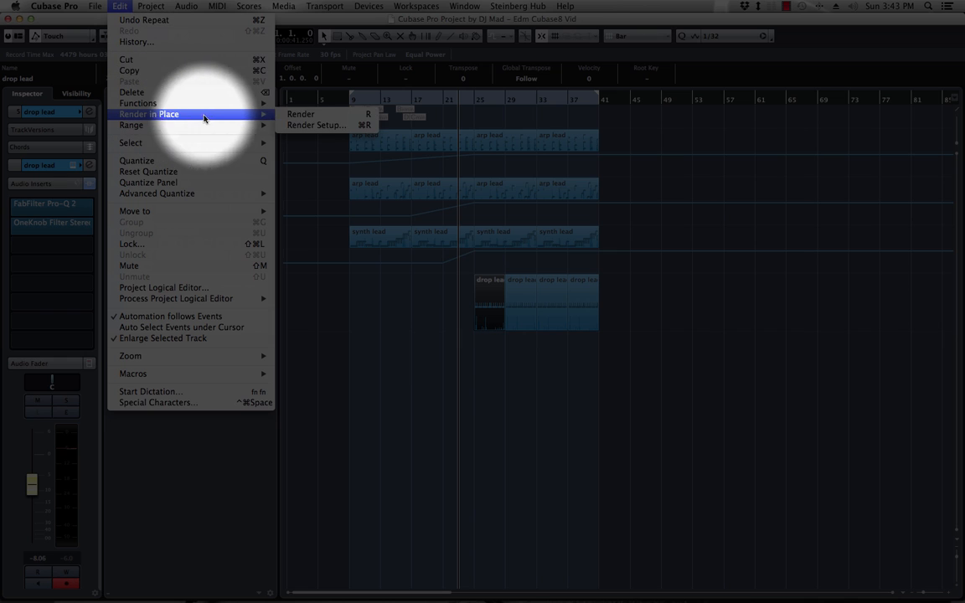
pyautogui.click(338, 125)
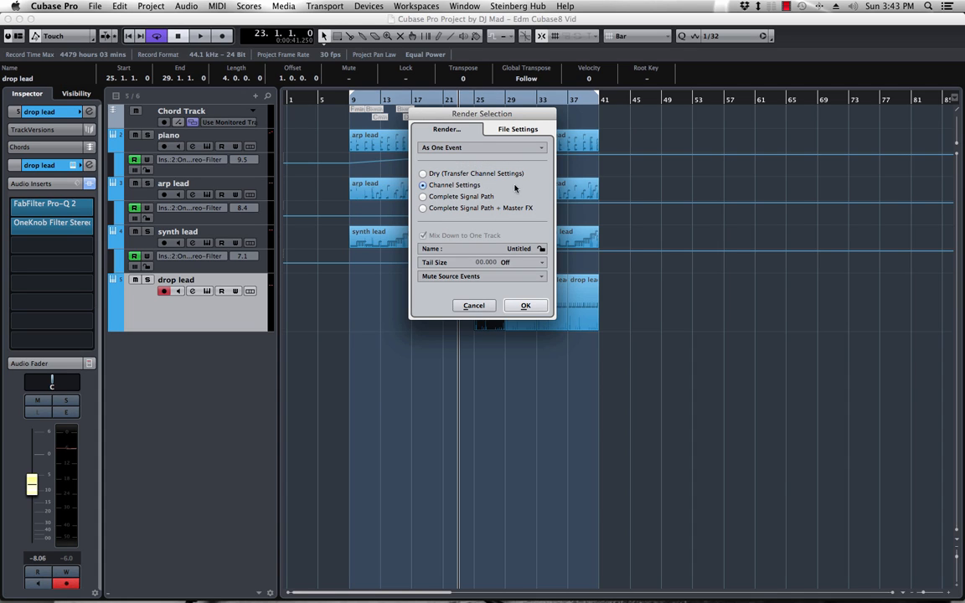
pyautogui.click(472, 305)
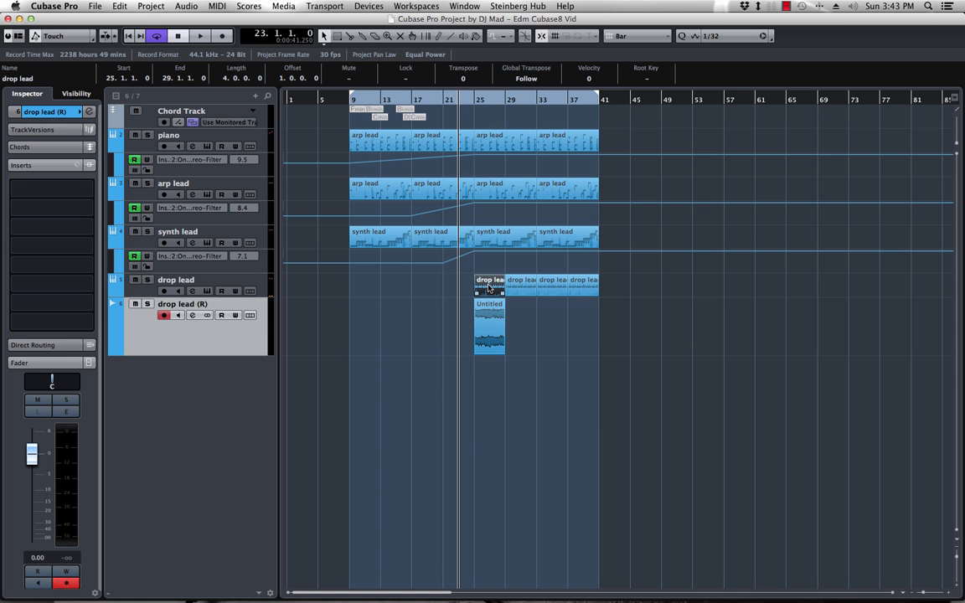
# Set the project's quantize value to 1/16 and its grid type to Use Quantize
pyautogui.press('h')
pyautogui.press('h')
pyautogui.press('h')
pyautogui.press('h')
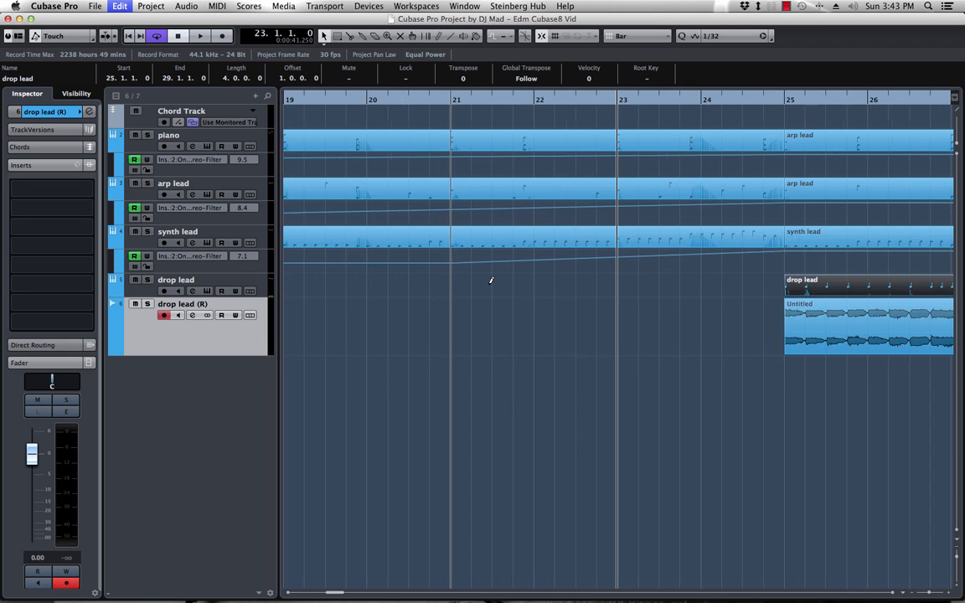
pyautogui.hscroll(5, 592, 299)
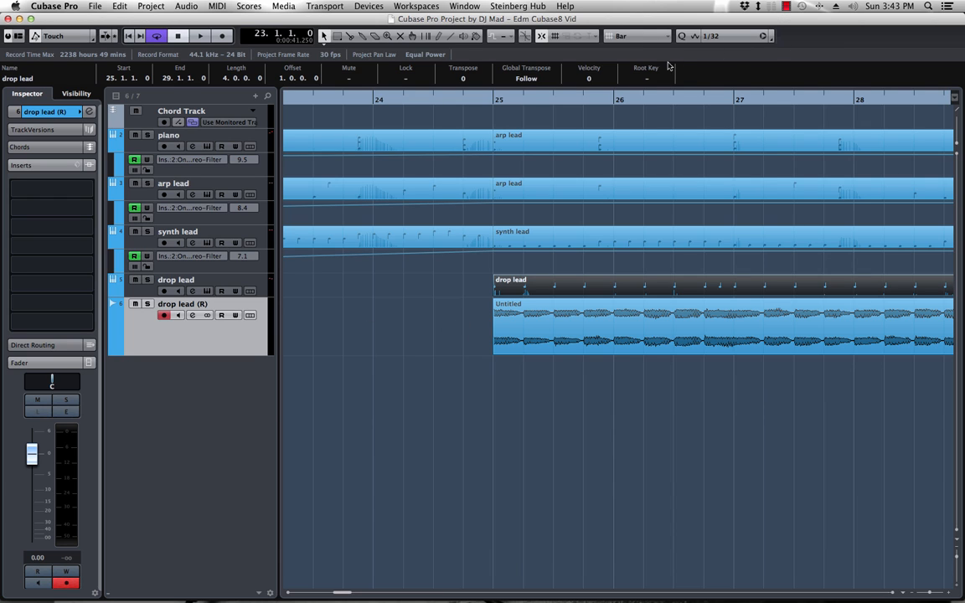
pyautogui.click(740, 42)
pyautogui.click(728, 26)
pyautogui.click(638, 34)
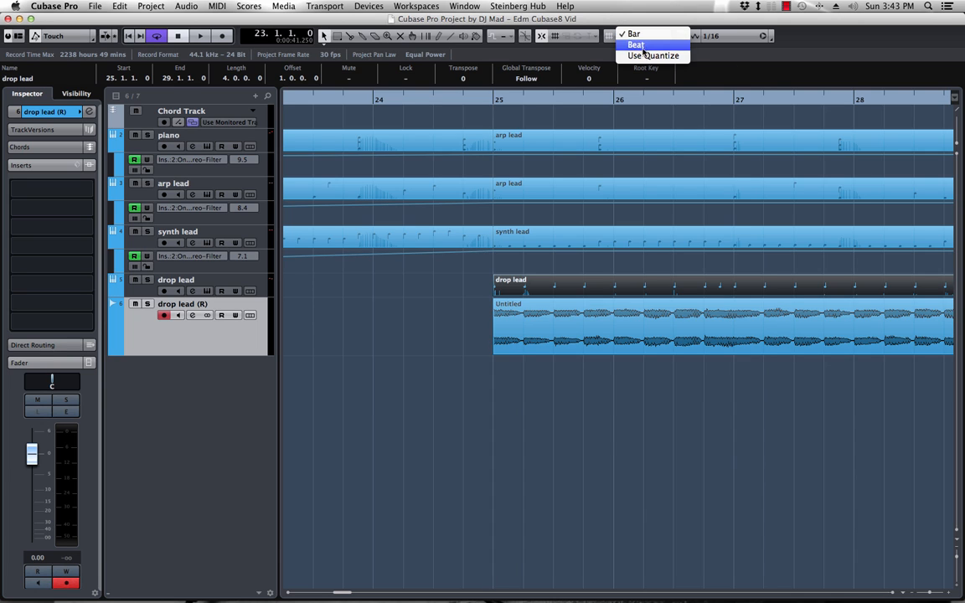
pyautogui.click(646, 54)
pyautogui.click(642, 35)
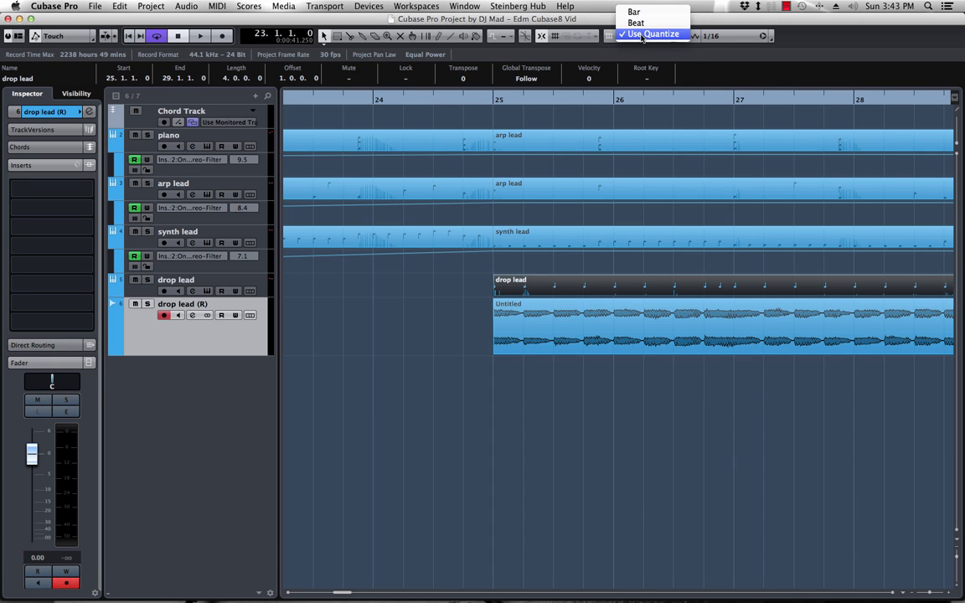
pyautogui.click(650, 34)
# Split the rendered drop lead audio event at beat 25.2 and delete everything after the cut
pyautogui.keyDown('alt'); pyautogui.click(526, 334); pyautogui.keyUp('alt')
pyautogui.click(552, 330)
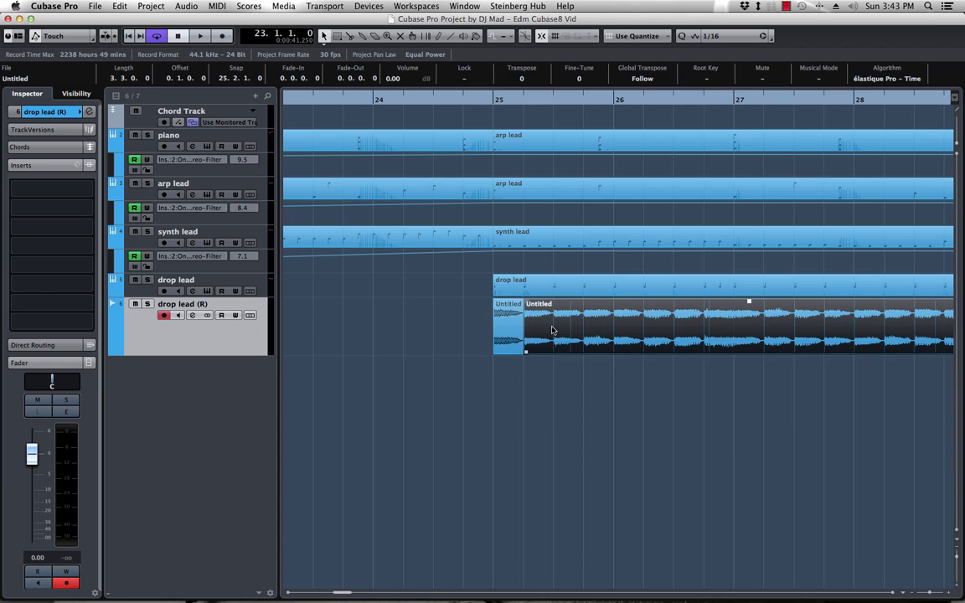
pyautogui.press('Delete')
# Bounce the remaining one-beat audio slice to a new file and replace the original event with it
pyautogui.click(505, 326)
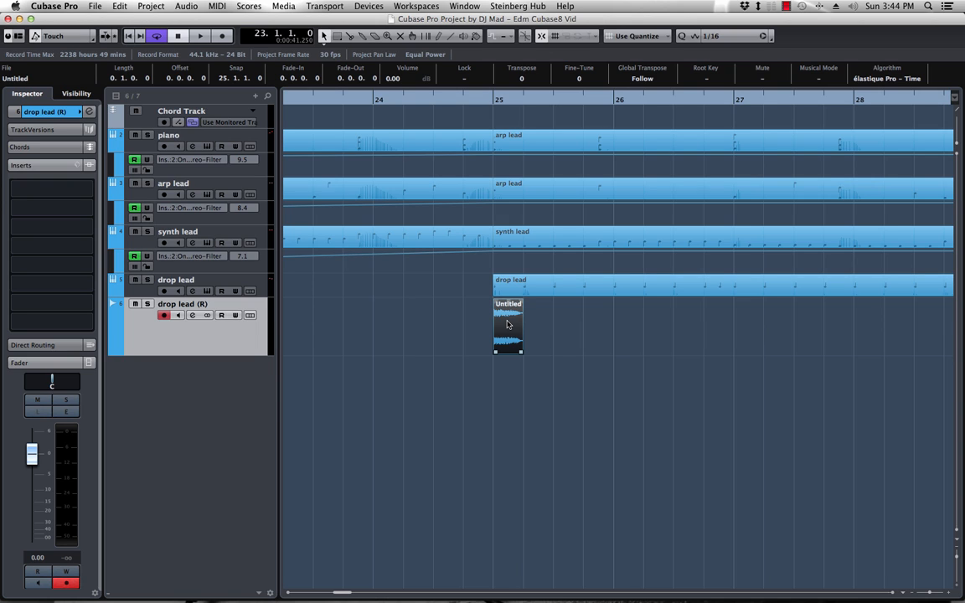
pyautogui.hotkey('alt', 'b')
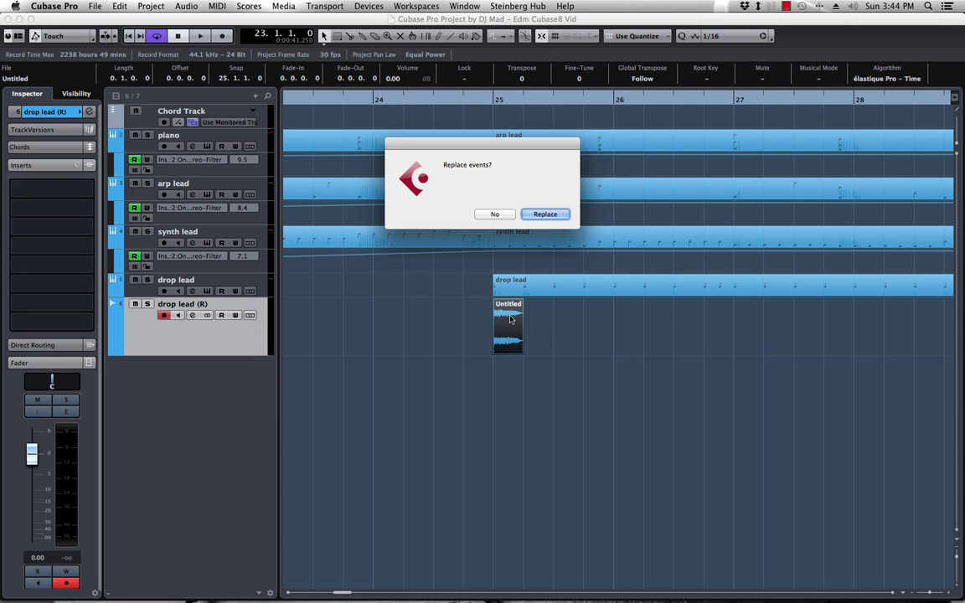
pyautogui.press('Return')
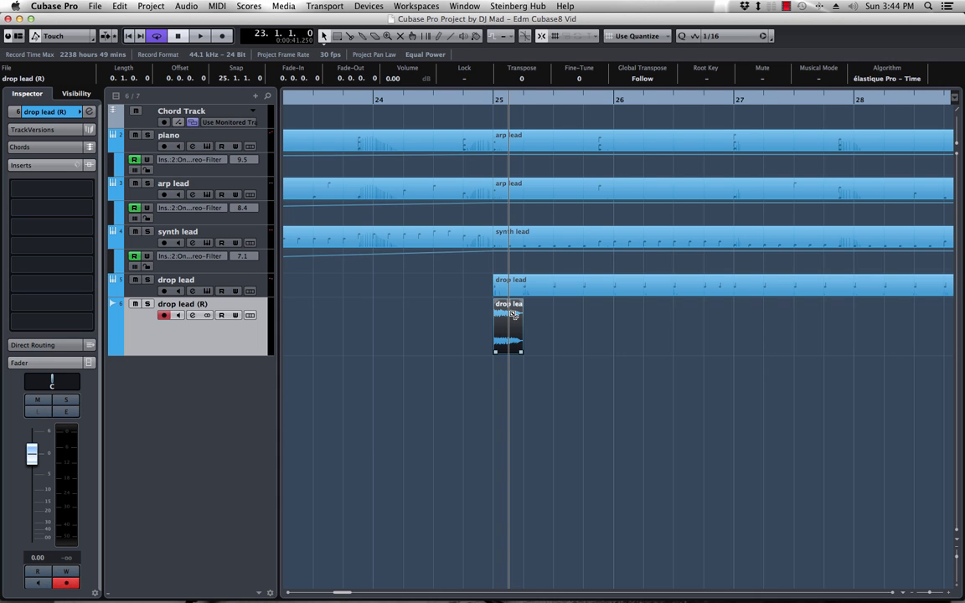
pyautogui.rightClick(510, 314)
pyautogui.moveTo(596, 491)
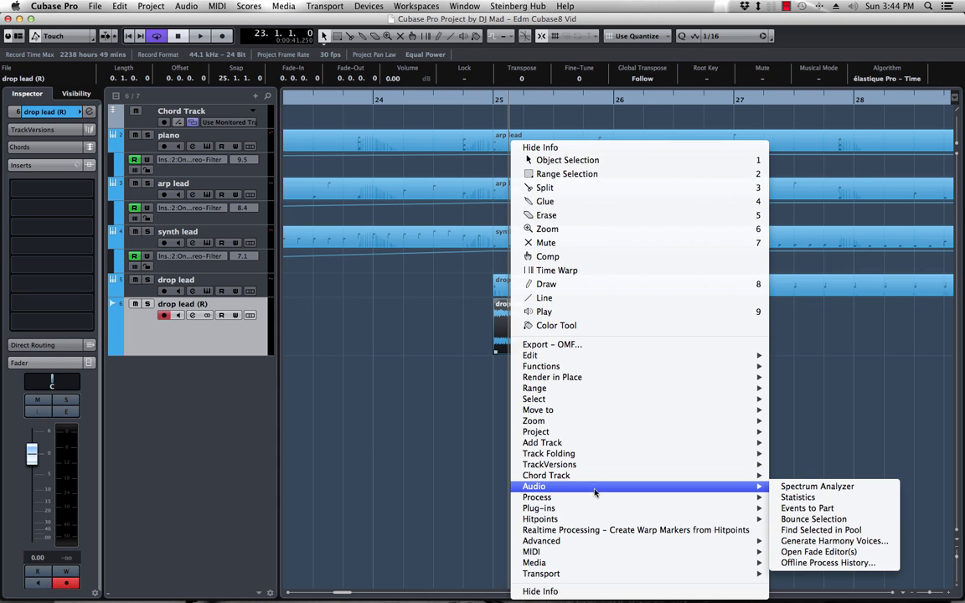
pyautogui.moveTo(564, 519)
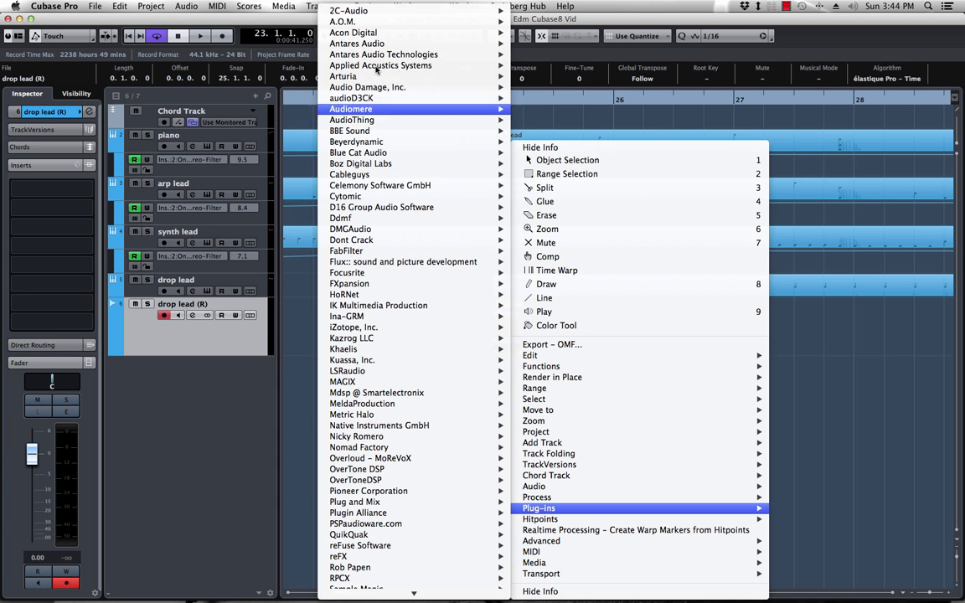
pyautogui.moveTo(348, 14)
pyautogui.moveTo(395, 190)
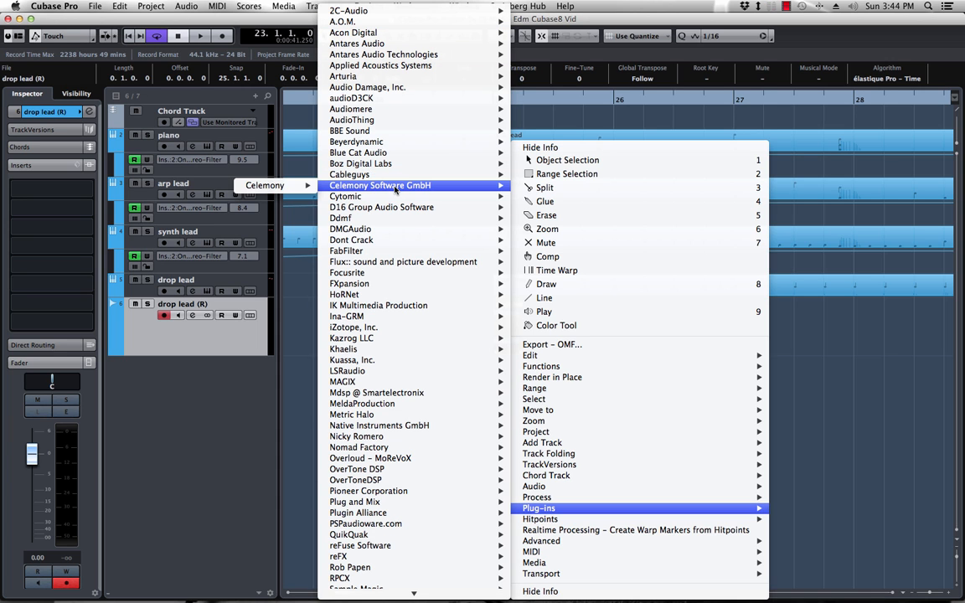
pyautogui.scroll(-10, 401, 275)
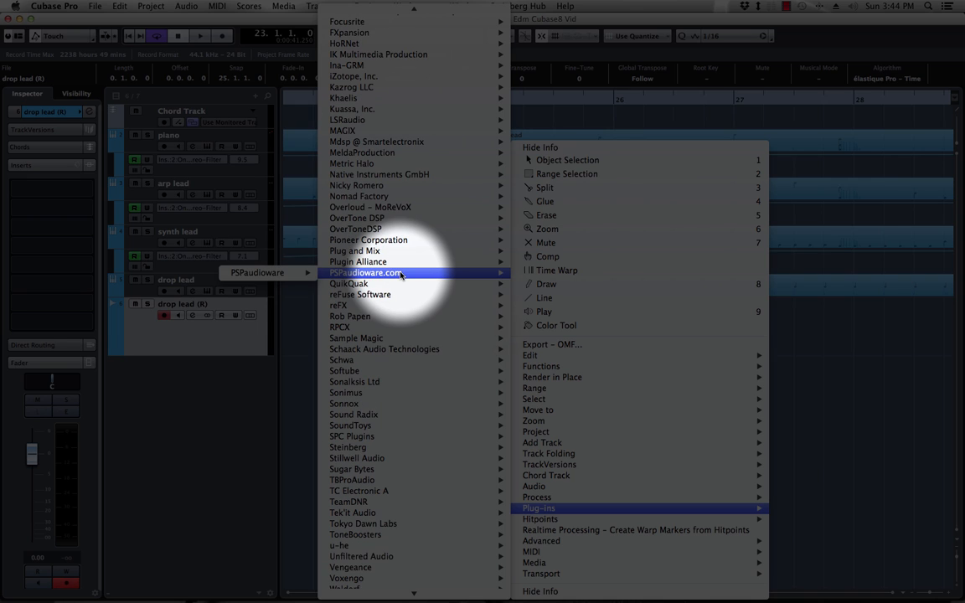
pyautogui.scroll(-3, 401, 274)
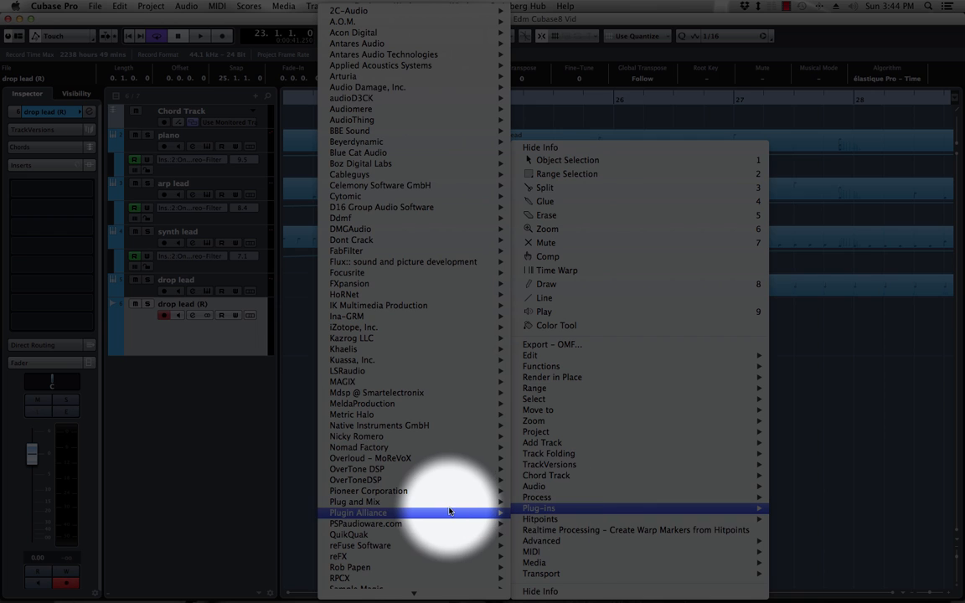
pyautogui.scroll(-10, 451, 512)
pyautogui.moveTo(450, 511)
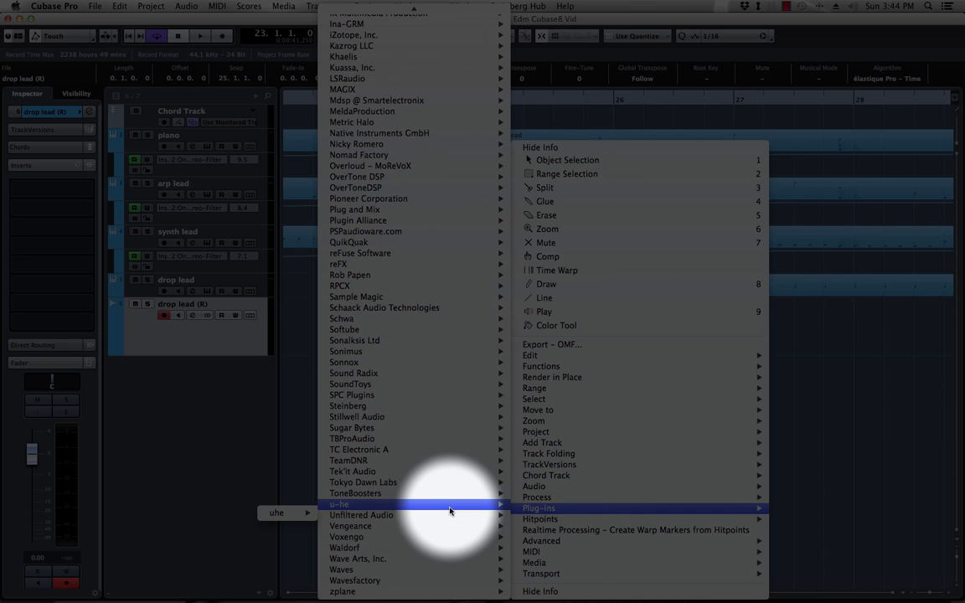
pyautogui.scroll(5, 450, 511)
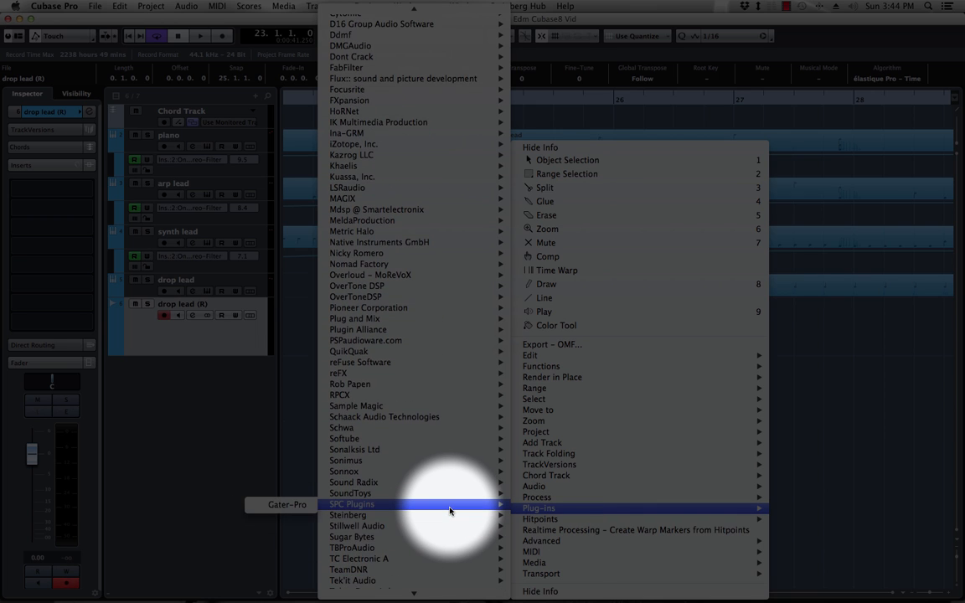
pyautogui.scroll(3, 450, 511)
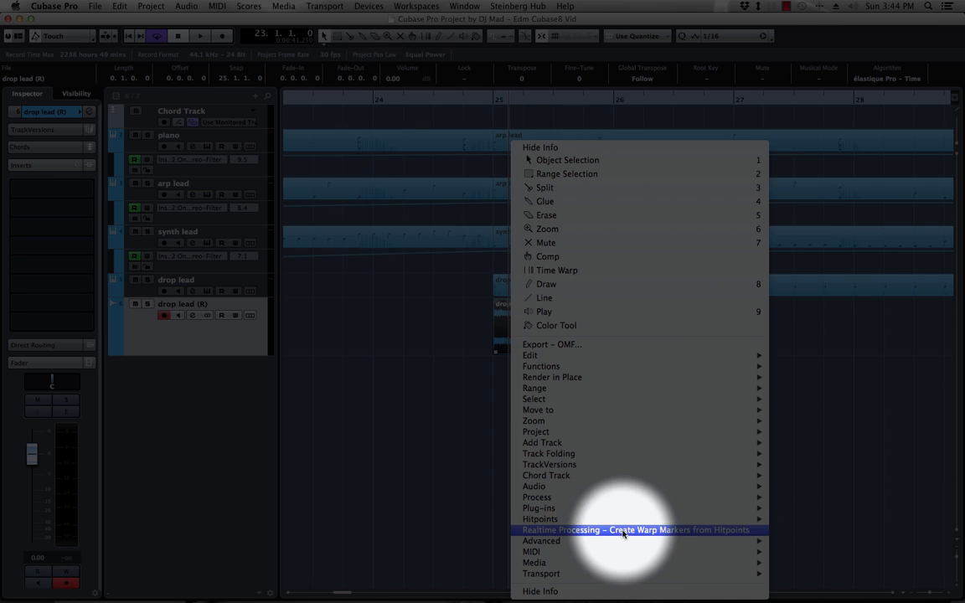
pyautogui.press('Escape')
# Open Steinberg's REVelation reverb as an offline process for the one-beat drop lead (R) audio slice
pyautogui.click(512, 333)
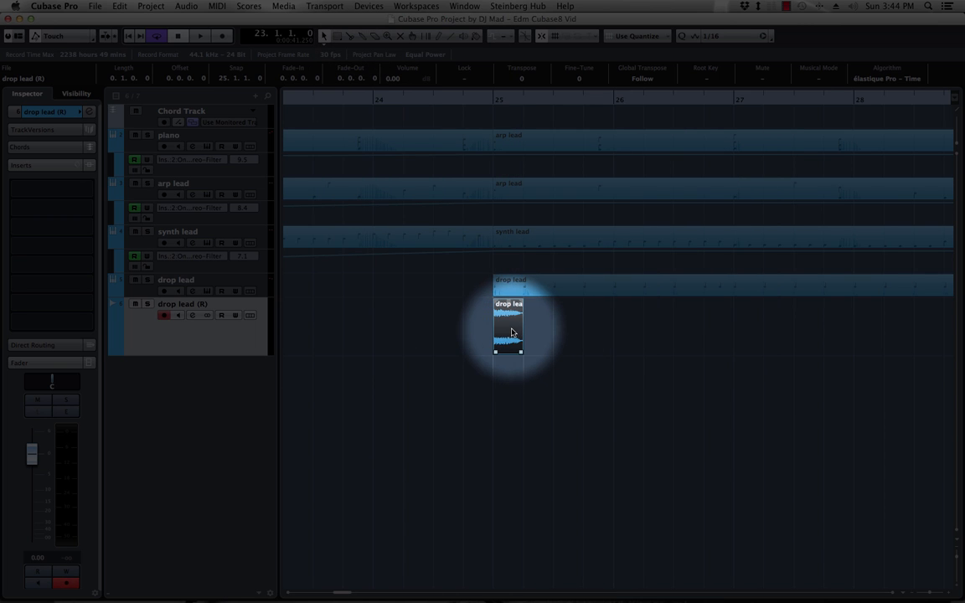
pyautogui.rightClick(514, 331)
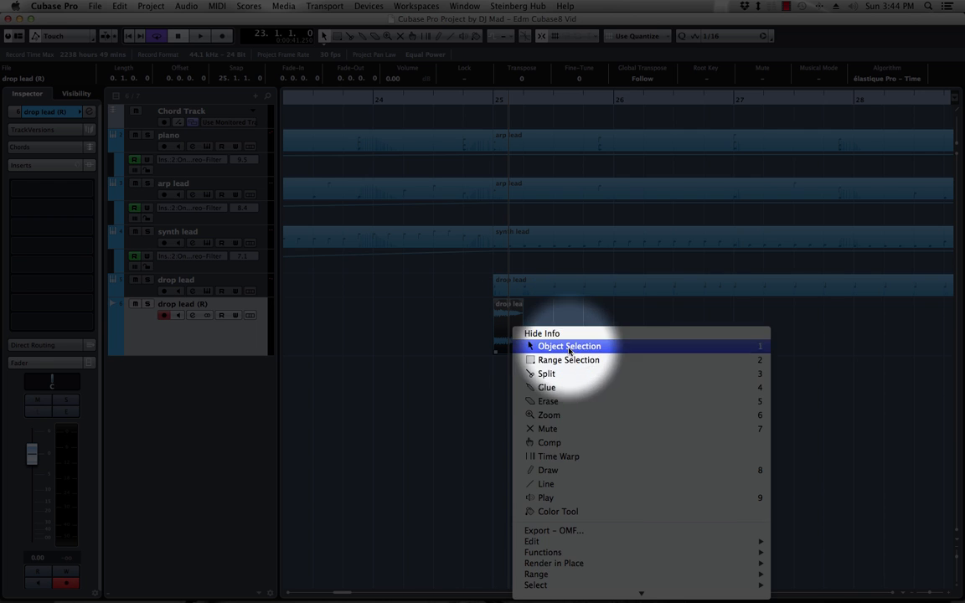
pyautogui.scroll(-3, 614, 484)
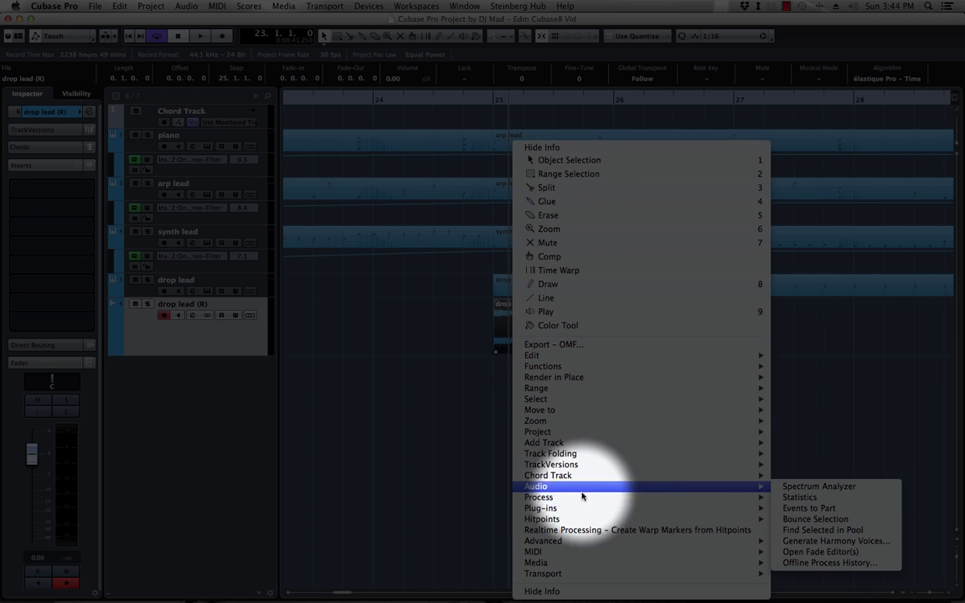
pyautogui.moveTo(574, 497)
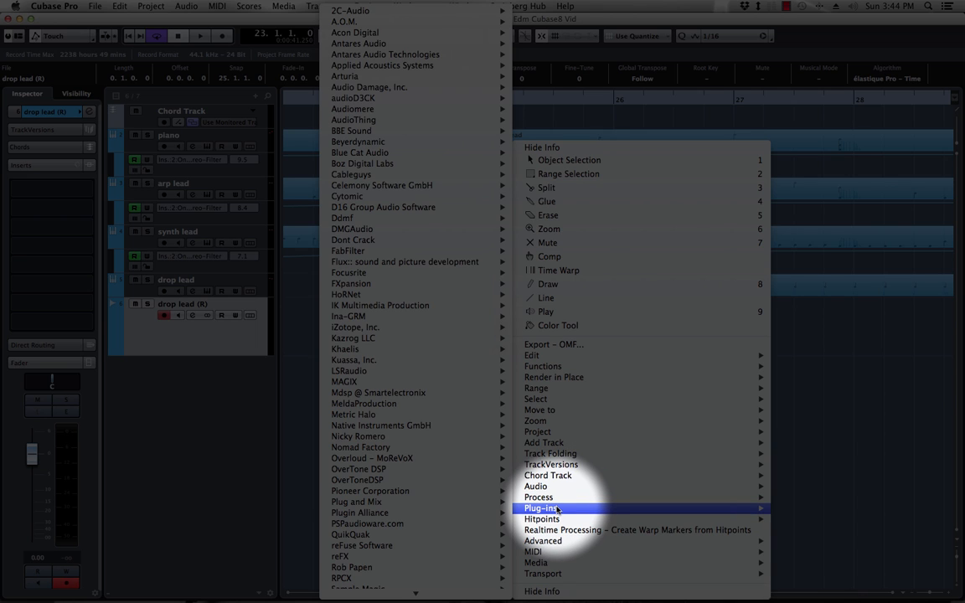
pyautogui.moveTo(434, 515)
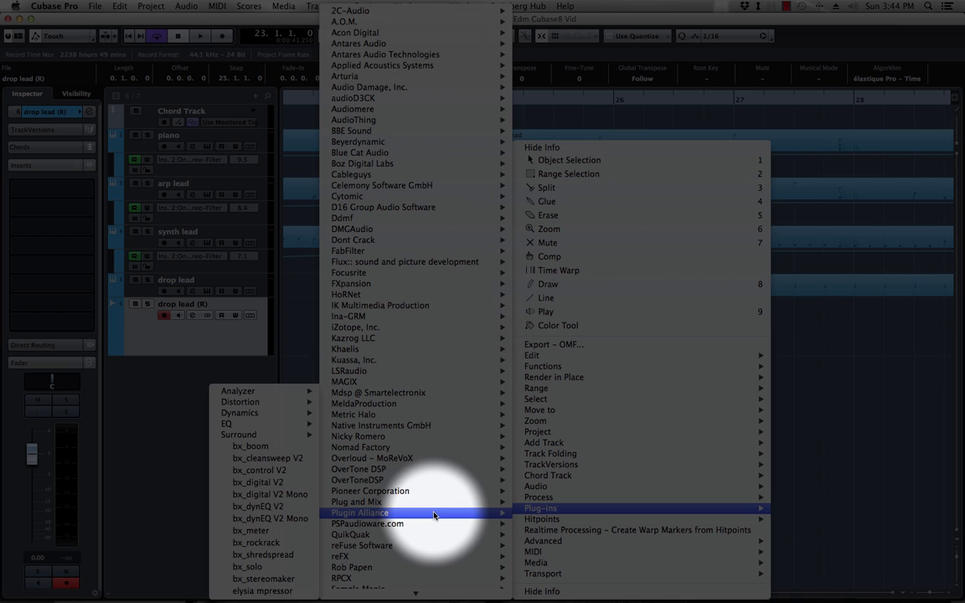
pyautogui.scroll(-6, 434, 515)
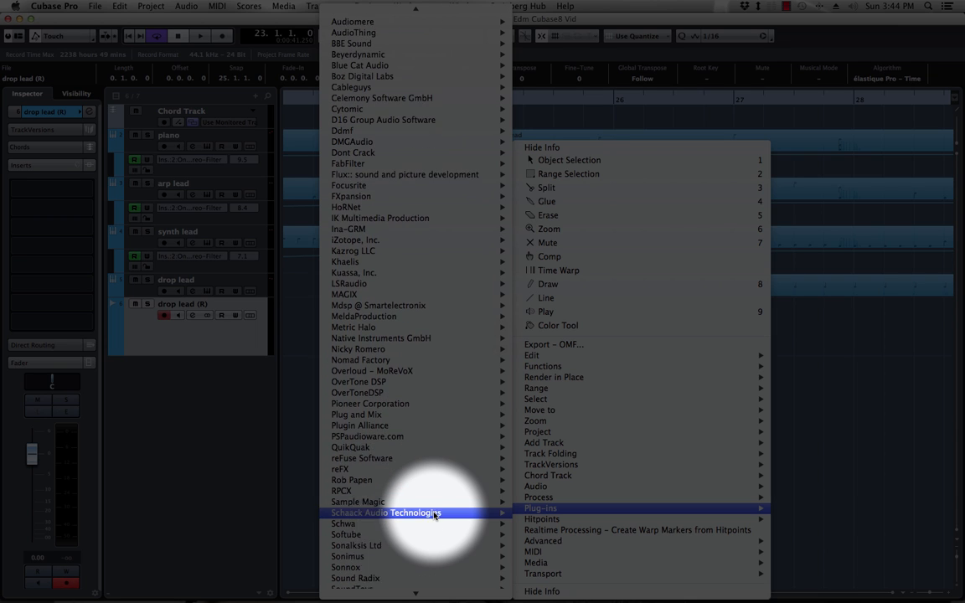
pyautogui.scroll(-3, 434, 515)
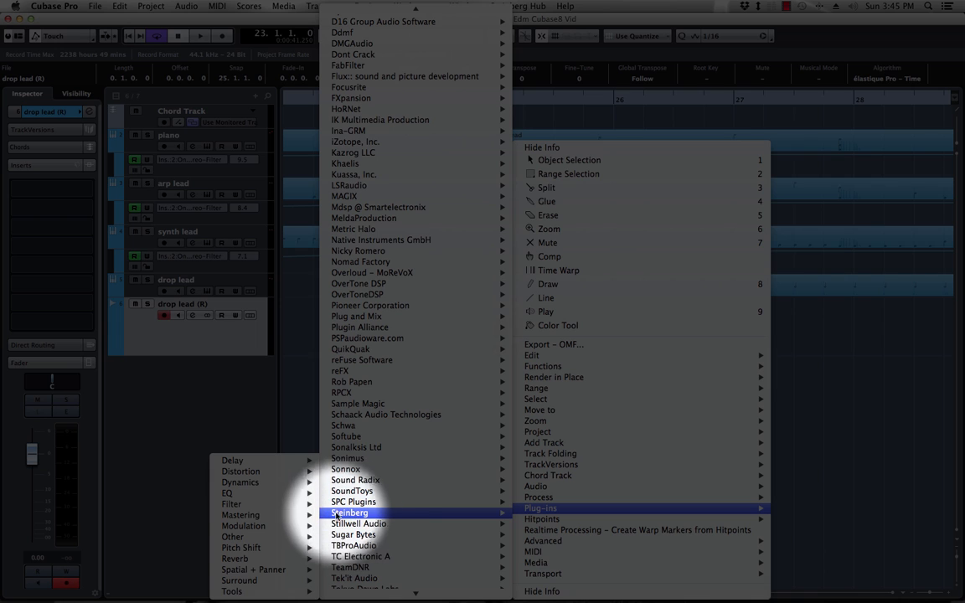
pyautogui.moveTo(268, 511)
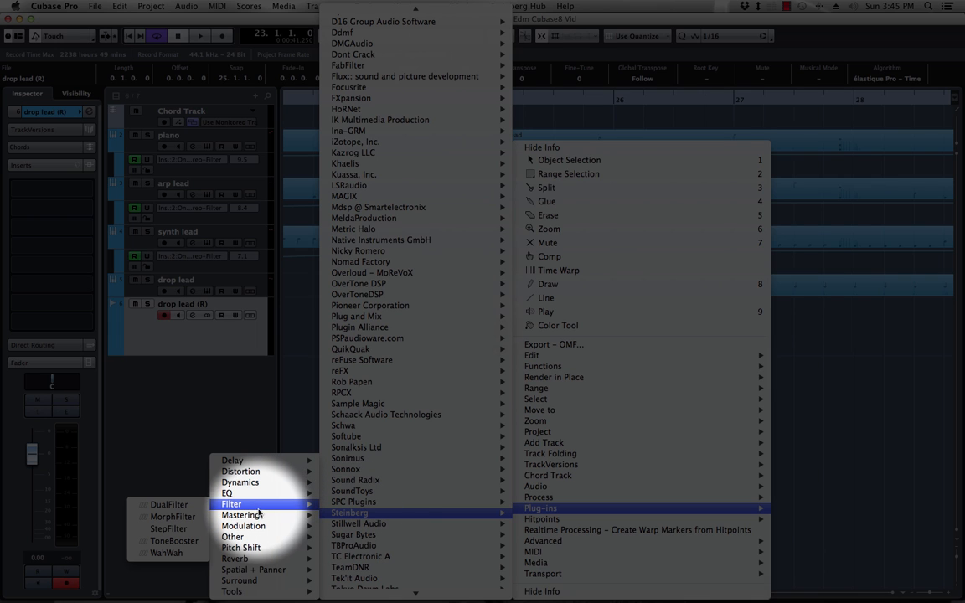
pyautogui.moveTo(253, 530)
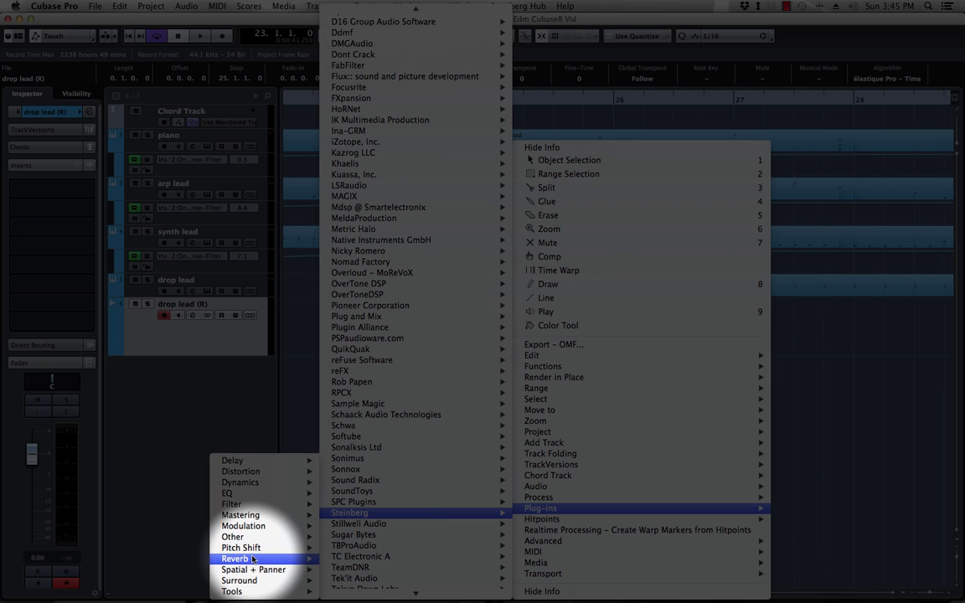
pyautogui.click(159, 554)
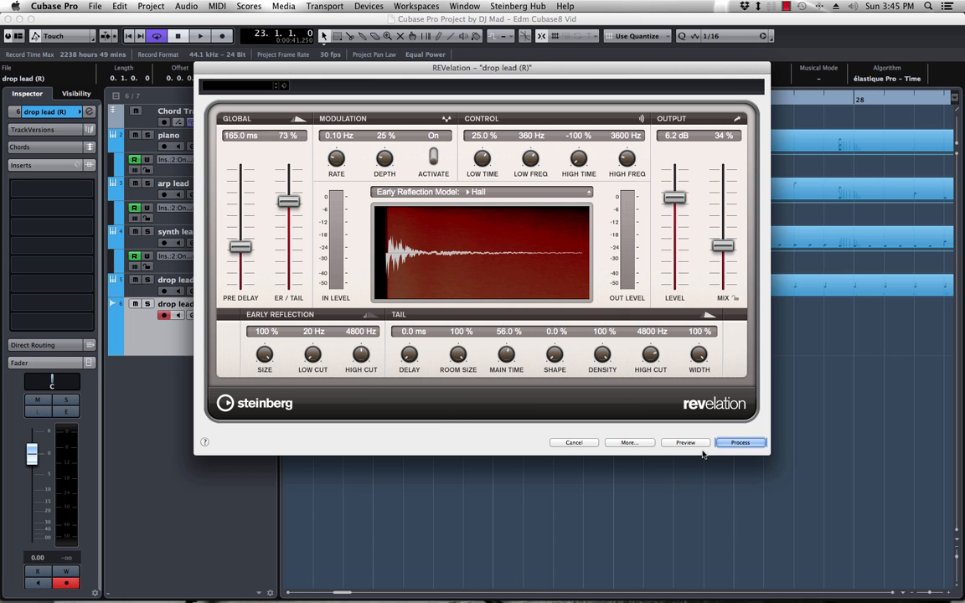
# Preview the REVelation reverb with its additional wet mix and tail options shown, and process the slice with it
pyautogui.click(628, 442)
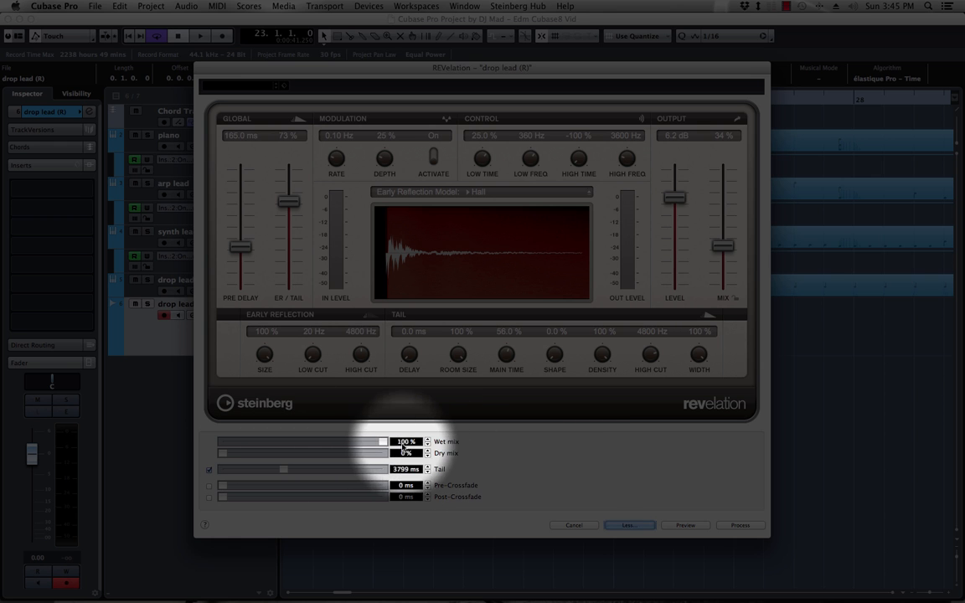
pyautogui.click(684, 525)
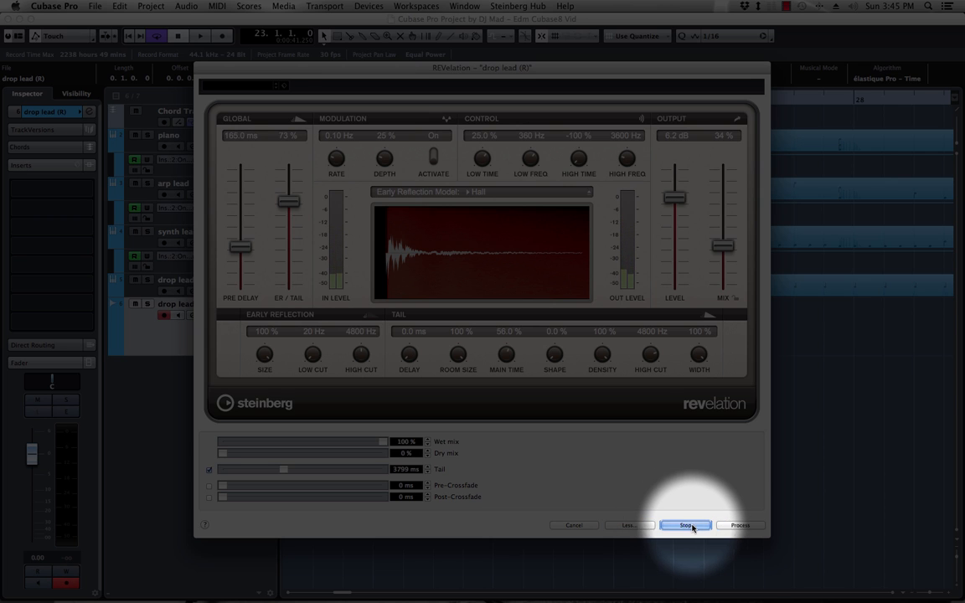
pyautogui.click(740, 525)
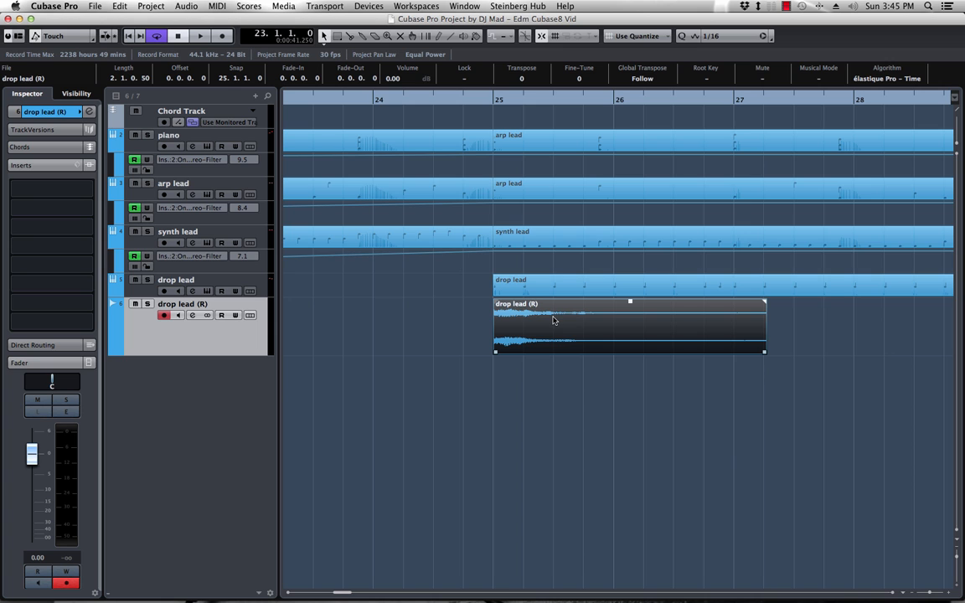
# Reverse the reverb-processed drop lead (R) audio event
pyautogui.click(120, 7)
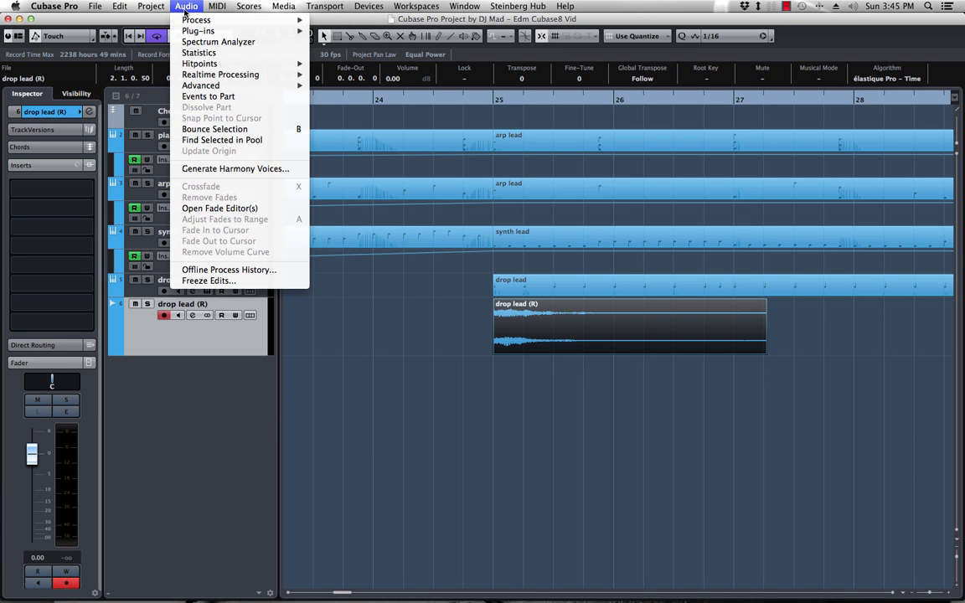
pyautogui.click(185, 8)
pyautogui.click(183, 8)
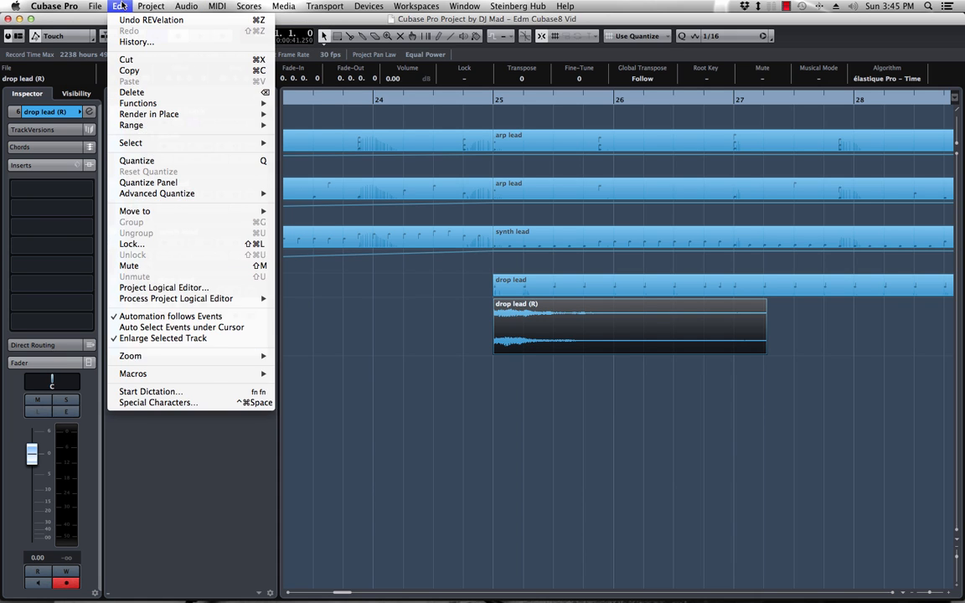
pyautogui.moveTo(116, 7)
pyautogui.moveTo(193, 107)
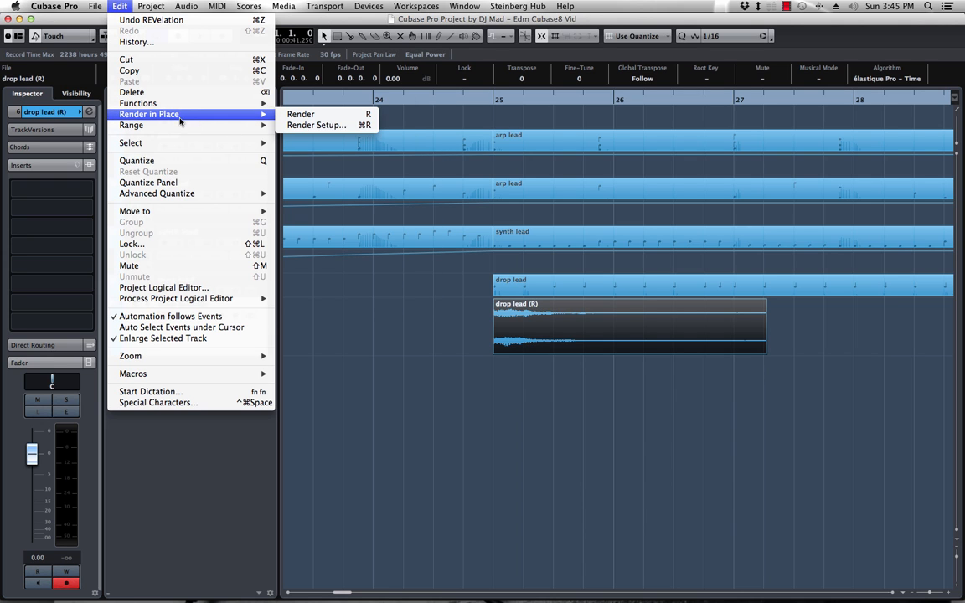
pyautogui.moveTo(185, 7)
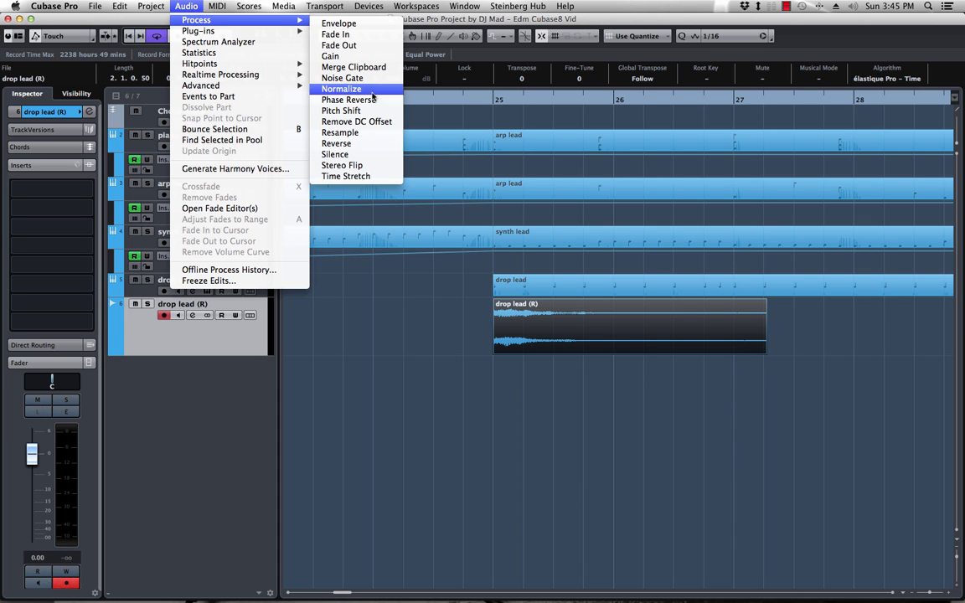
pyautogui.click(335, 154)
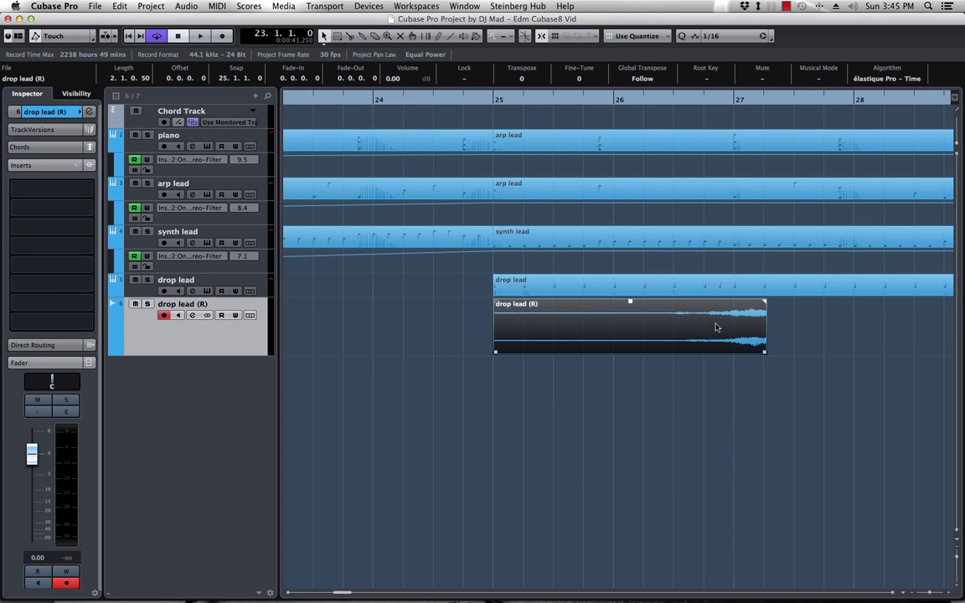
# Move the reversed event to start at 22.4.2.0 and add a fade-out of 0.0.1.91 at its end
pyautogui.moveTo(711, 327); pyautogui.dragTo(435, 337)
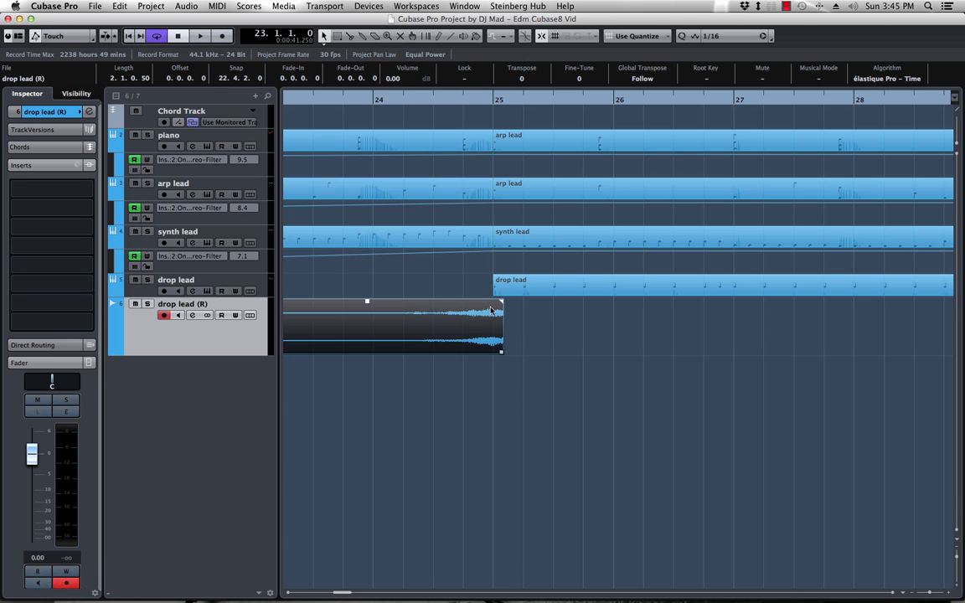
pyautogui.moveTo(500, 301); pyautogui.dragTo(491, 302)
# Play the lead-in to bar 25, soloing the drop lead (R) and drop lead tracks to audition the transition
pyautogui.click(401, 100)
pyautogui.press('space')
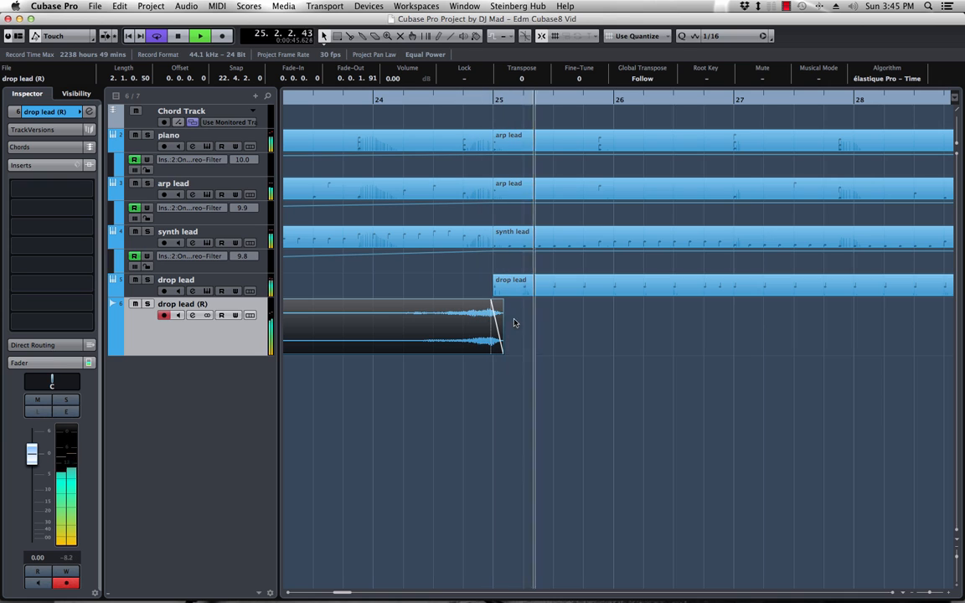
pyautogui.hscroll(2, 547, 308)
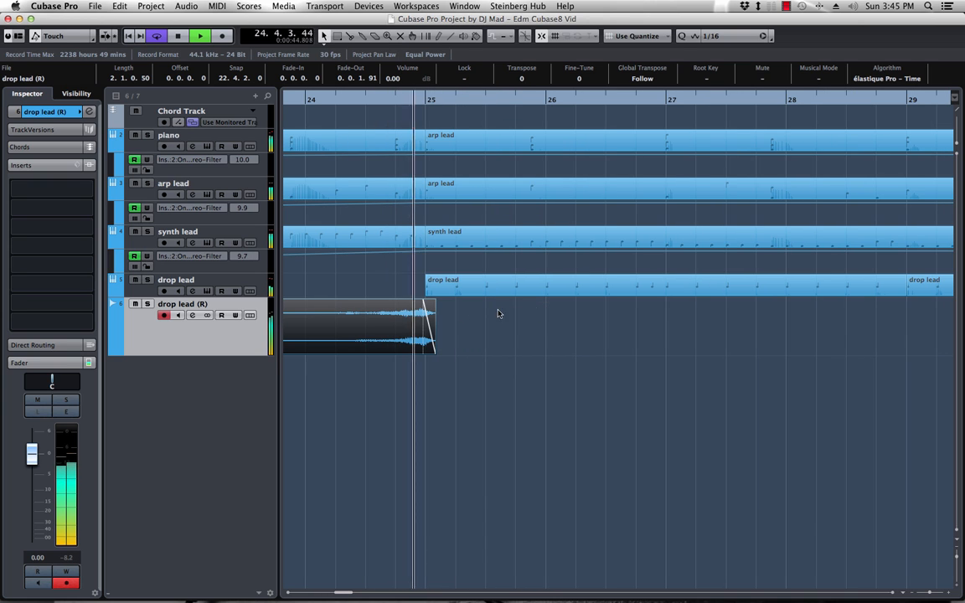
pyautogui.press('space')
pyautogui.click(148, 304)
pyautogui.press('space')
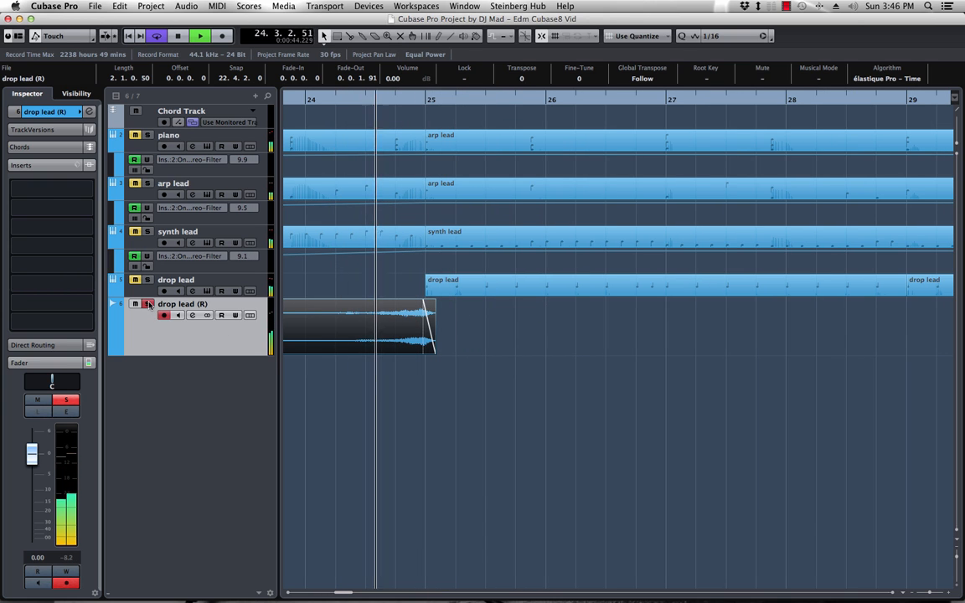
pyautogui.click(146, 279)
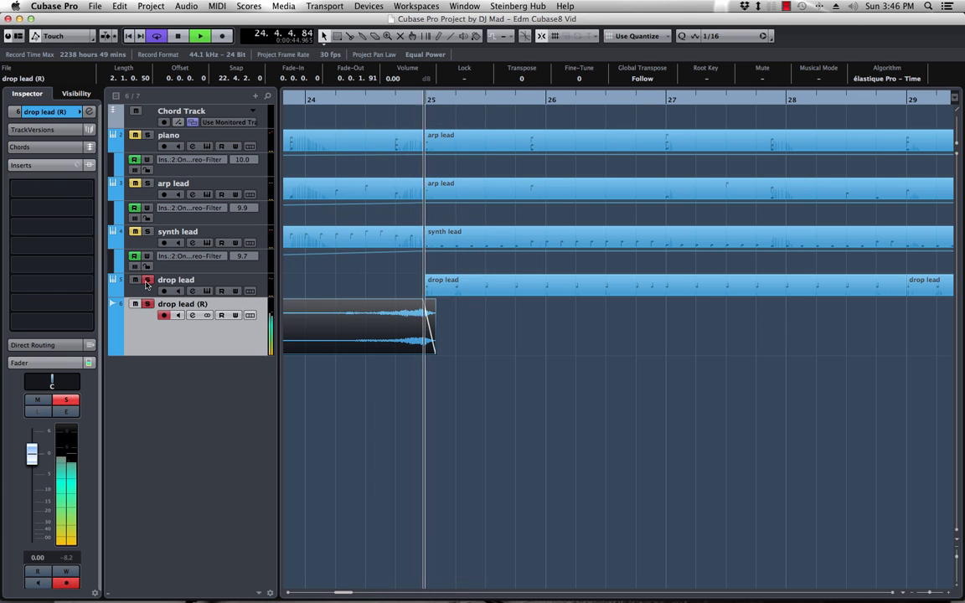
pyautogui.press('space')
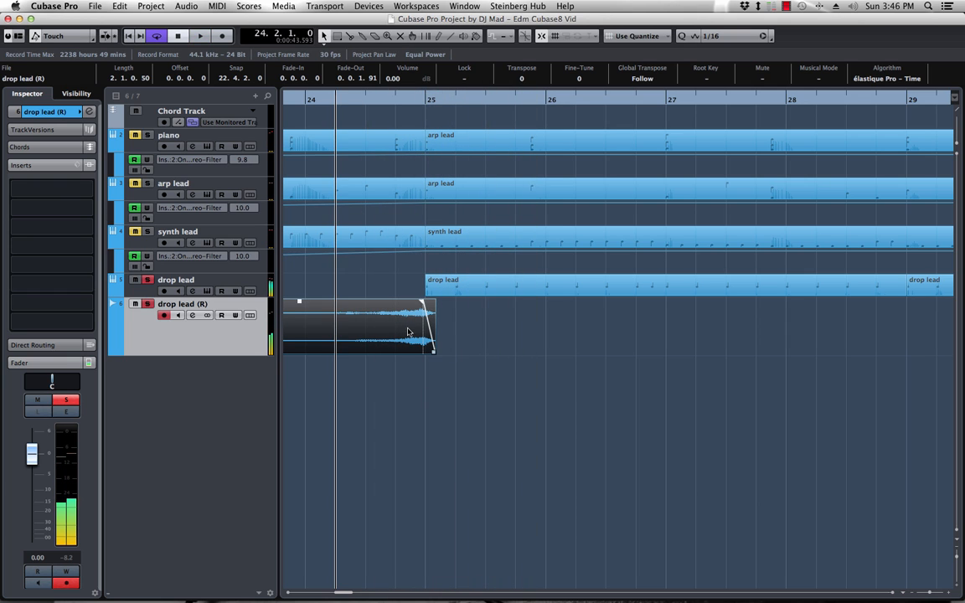
# Move the reversed event to start at 22.4.1.0 and shorten its fade-out to 0.0.0.74 during playback
pyautogui.moveTo(398, 334); pyautogui.dragTo(399, 335)
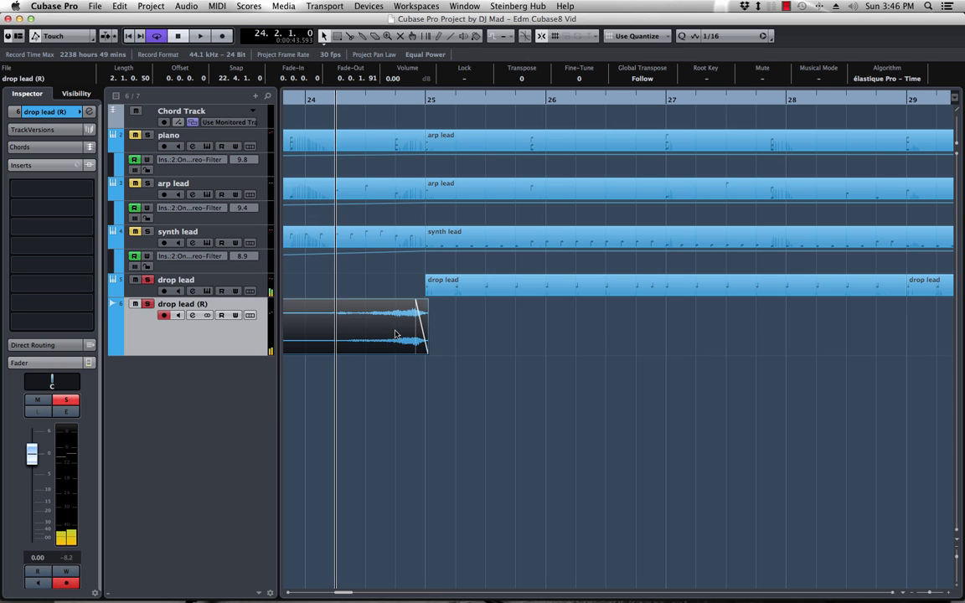
pyautogui.press('space')
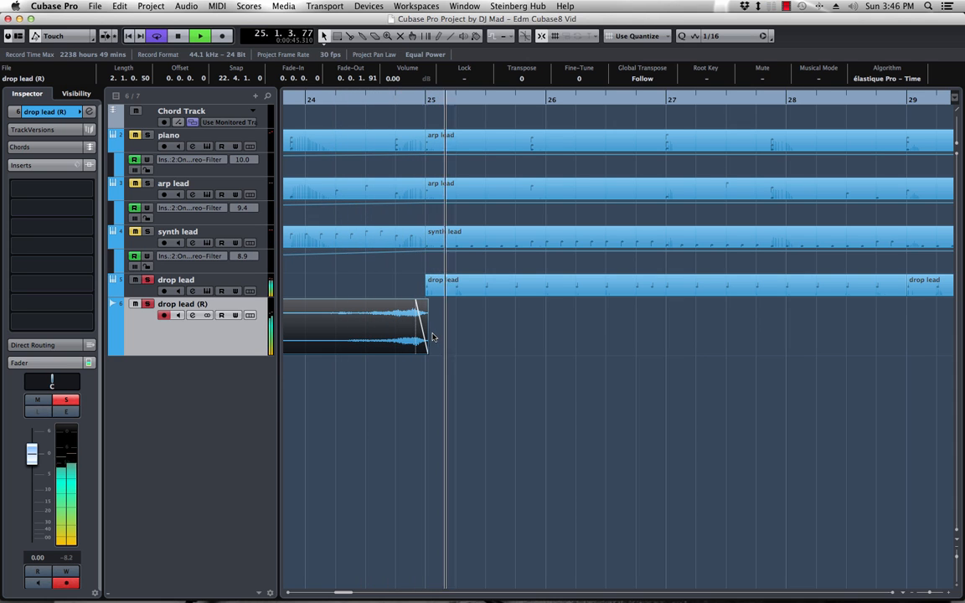
pyautogui.moveTo(418, 308); pyautogui.dragTo(426, 317)
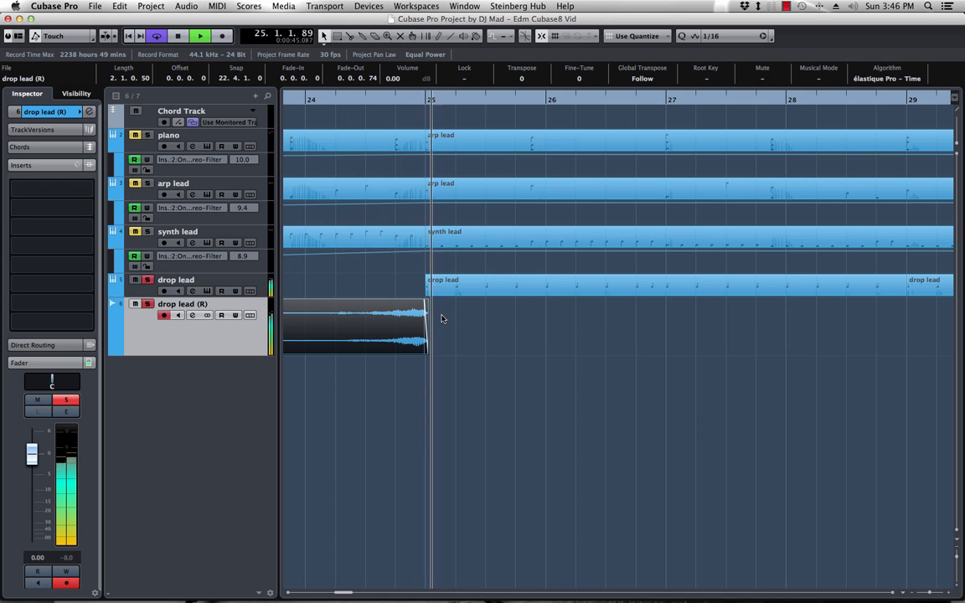
# Insert FabFilter Pro-Q 2 and RoomWorks on the drop lead (R) track and audition the lead-in, toggling that track's solo
pyautogui.press('space')
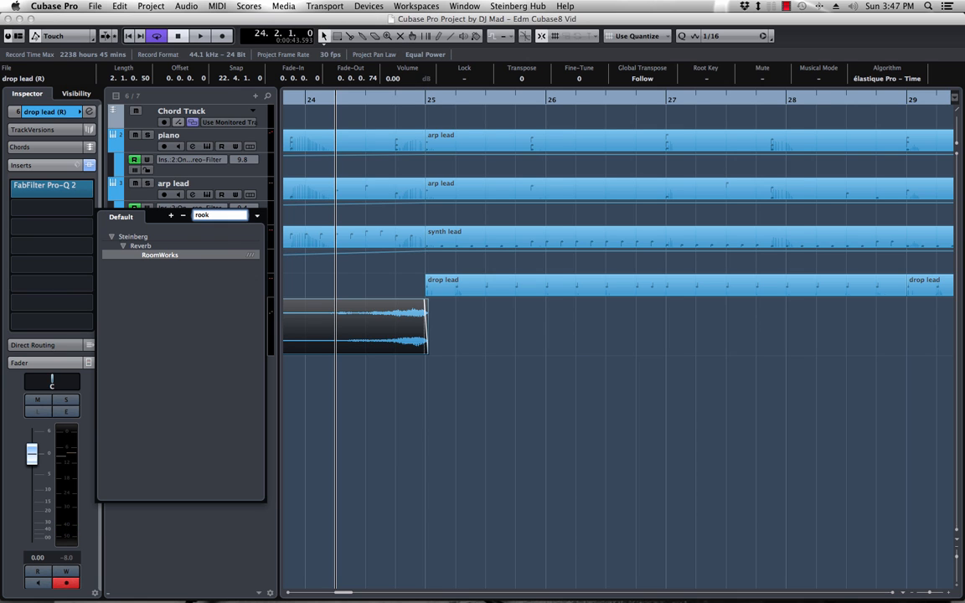
pyautogui.press('Return')
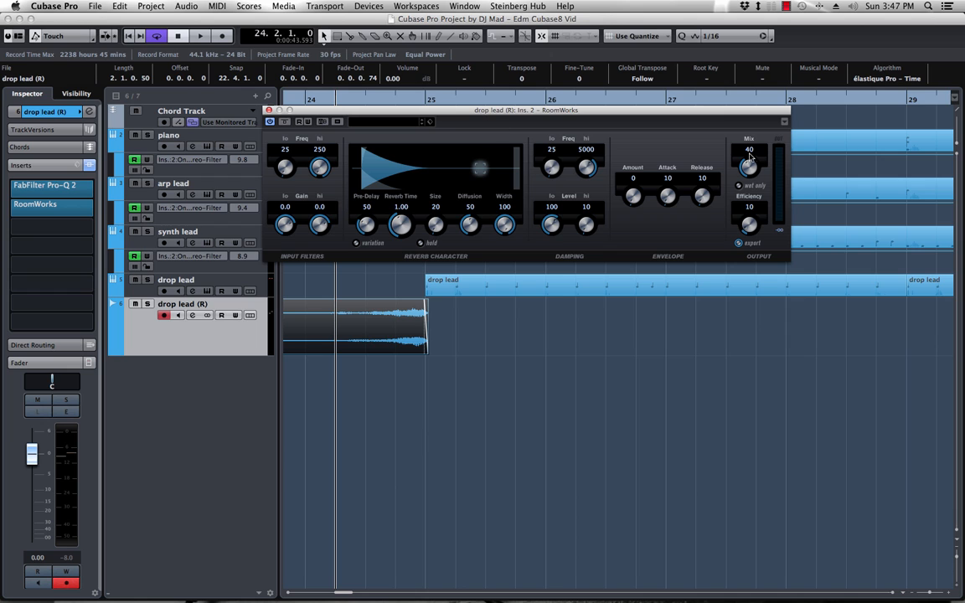
pyautogui.press('space')
pyautogui.click(147, 304)
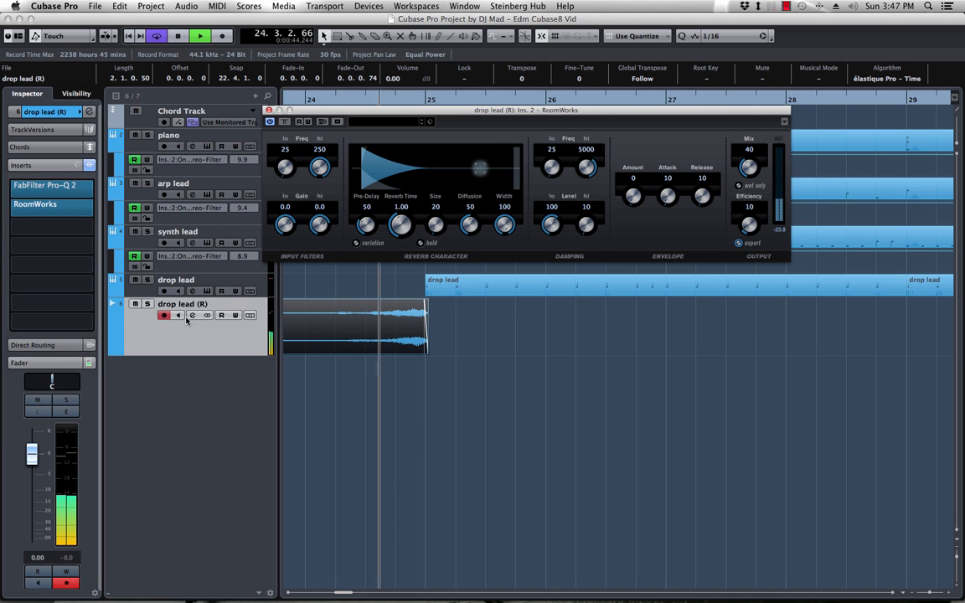
pyautogui.click(148, 305)
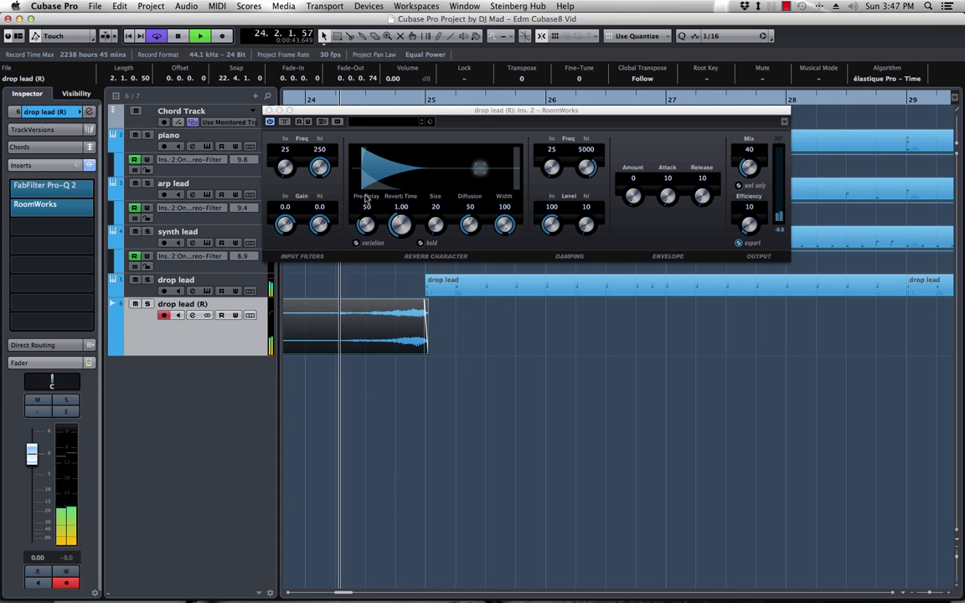
pyautogui.click(269, 111)
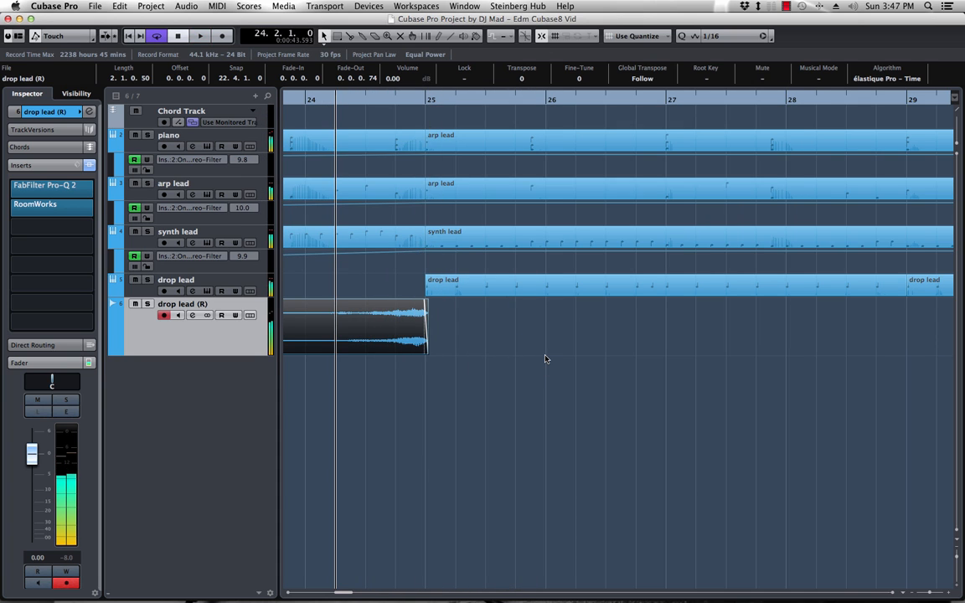
pyautogui.press('space')
# Show the whole arrangement, display the Racks zone and switch it to MediaBay
pyautogui.press('g')
pyautogui.press('g')
pyautogui.press('g')
pyautogui.press('g')
pyautogui.press('g')
pyautogui.press('g')
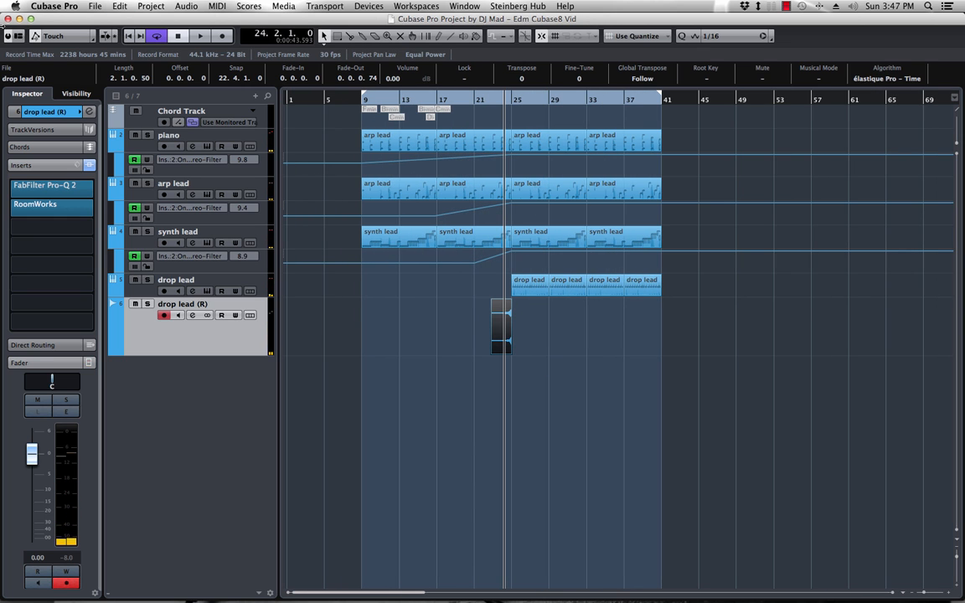
pyautogui.click(20, 37)
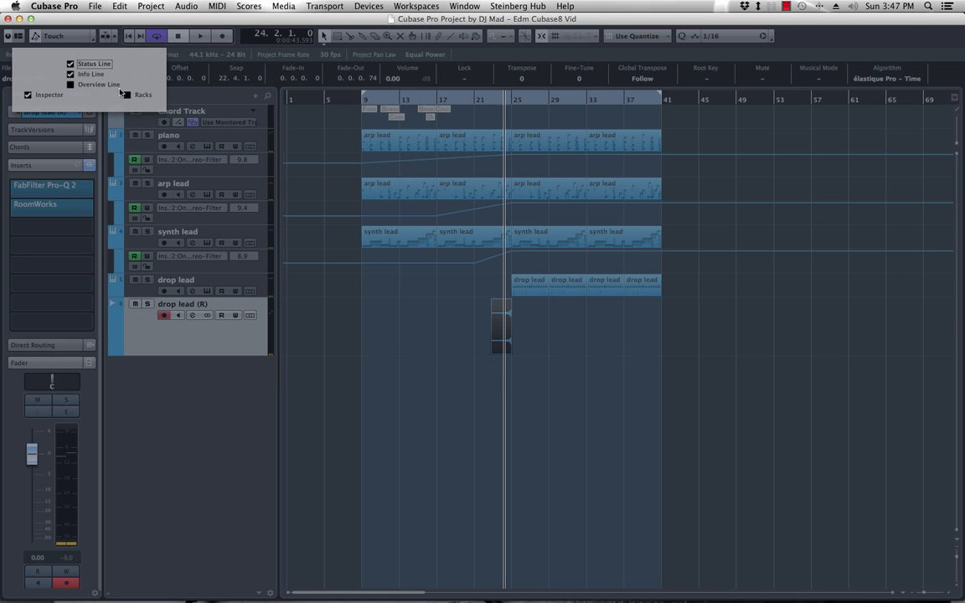
pyautogui.click(143, 95)
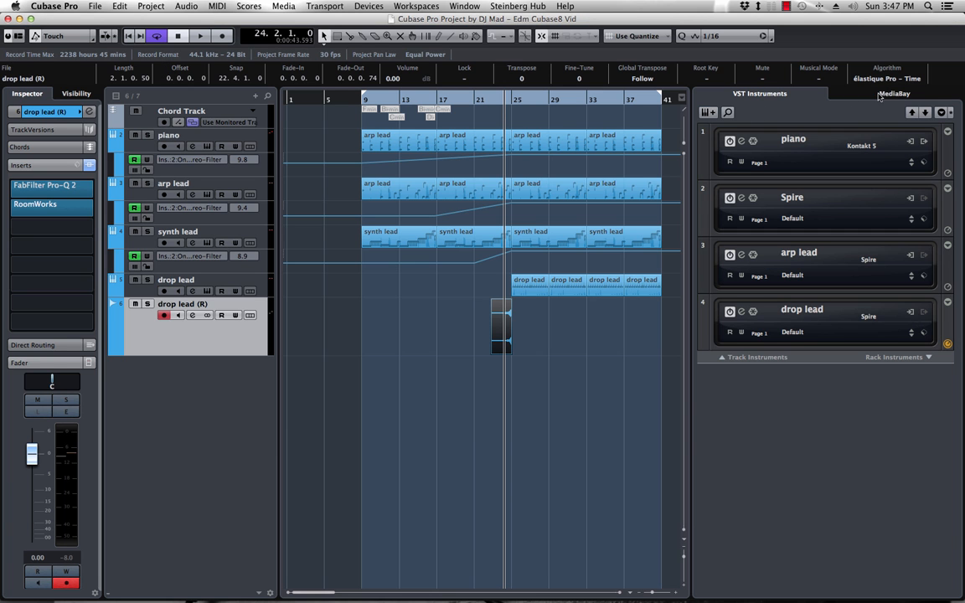
pyautogui.click(881, 94)
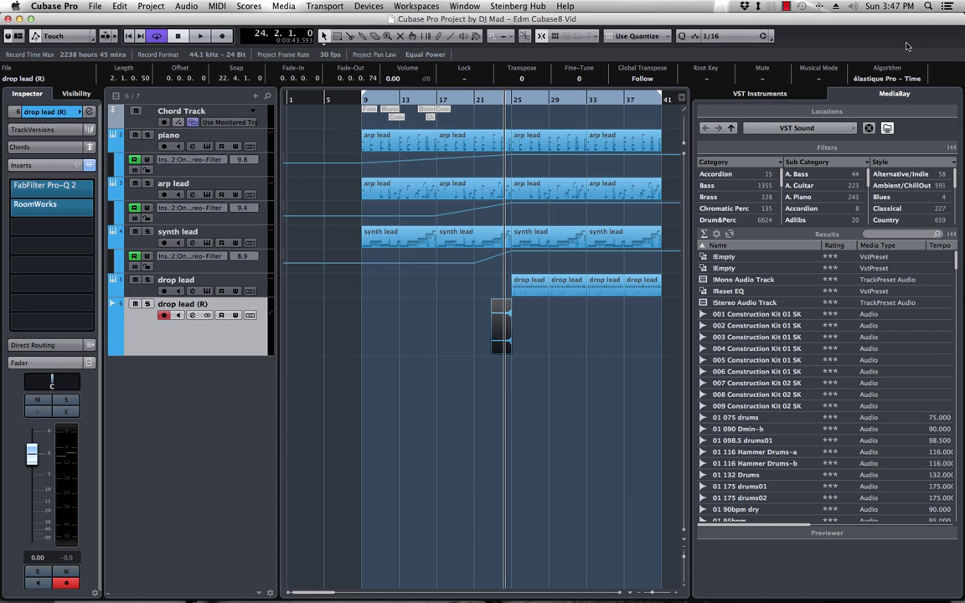
pyautogui.rightClick(818, 38)
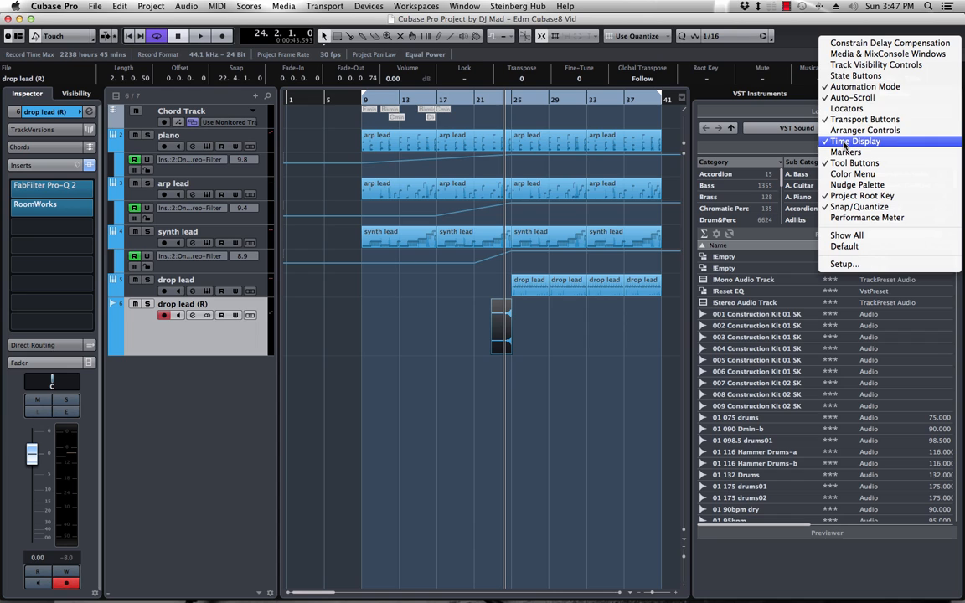
pyautogui.click(808, 34)
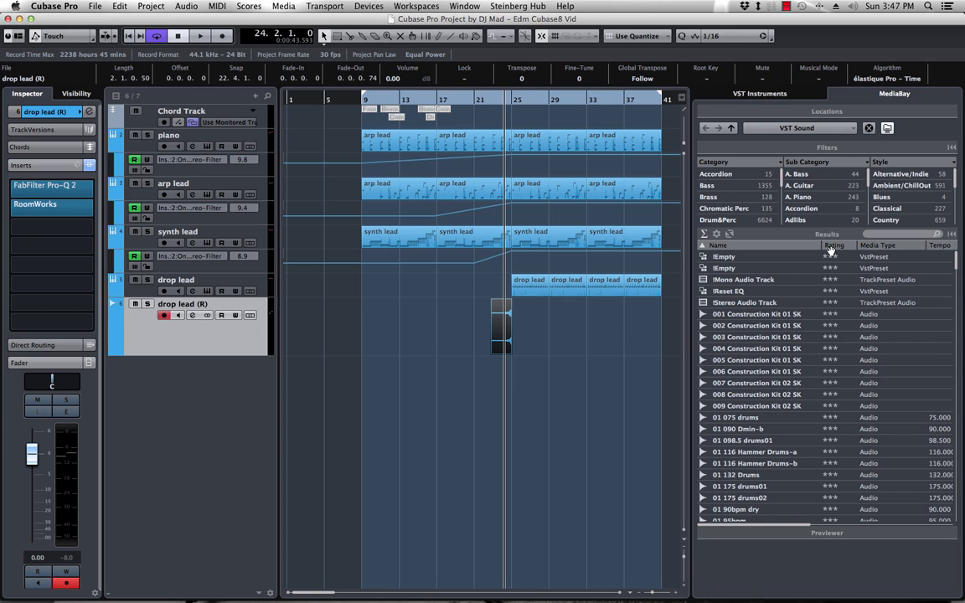
# Set the MediaBay location to EDM and browse through its sample results
pyautogui.click(799, 128)
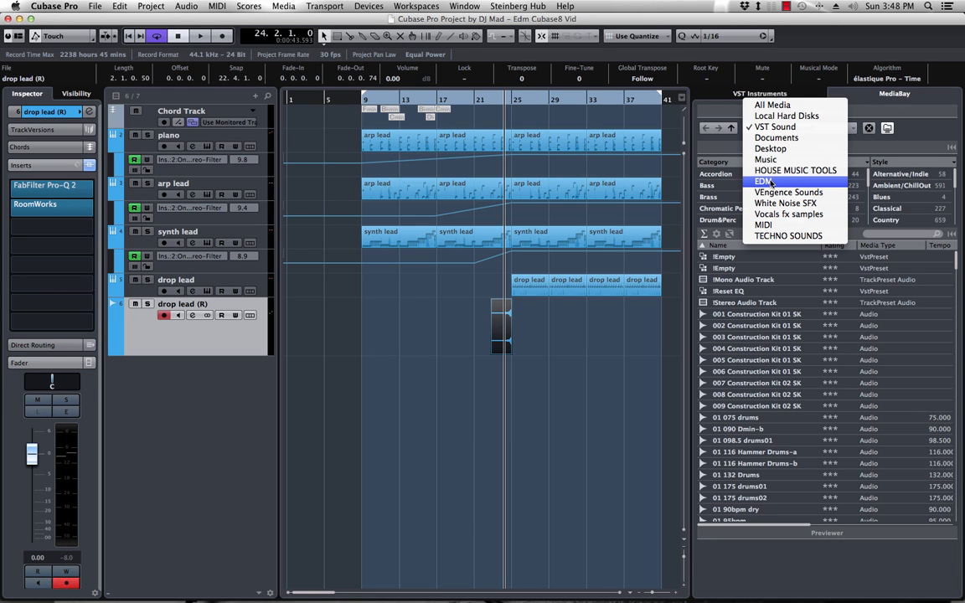
pyautogui.click(772, 182)
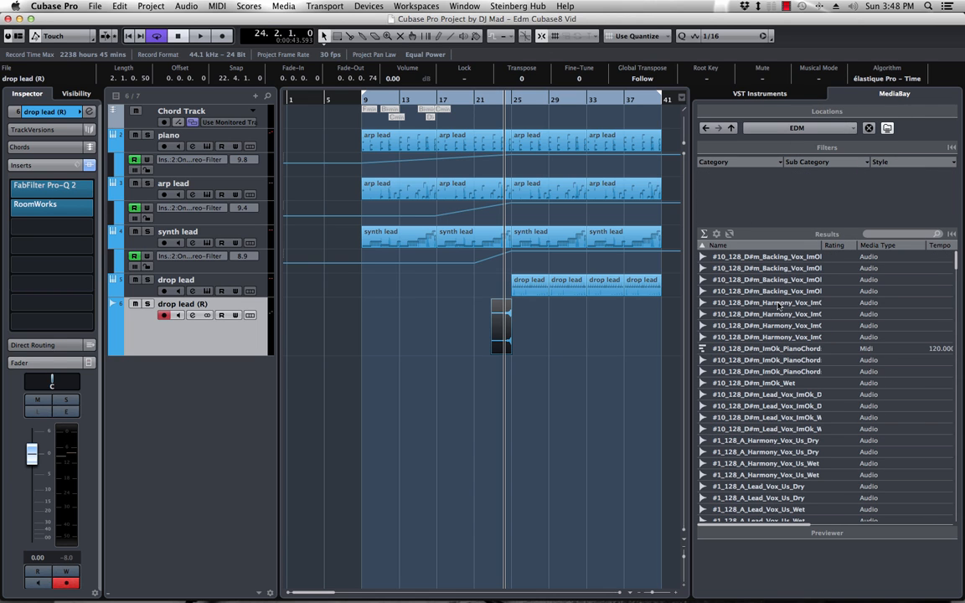
pyautogui.scroll(-20, 778, 306)
pyautogui.scroll(20, 791, 263)
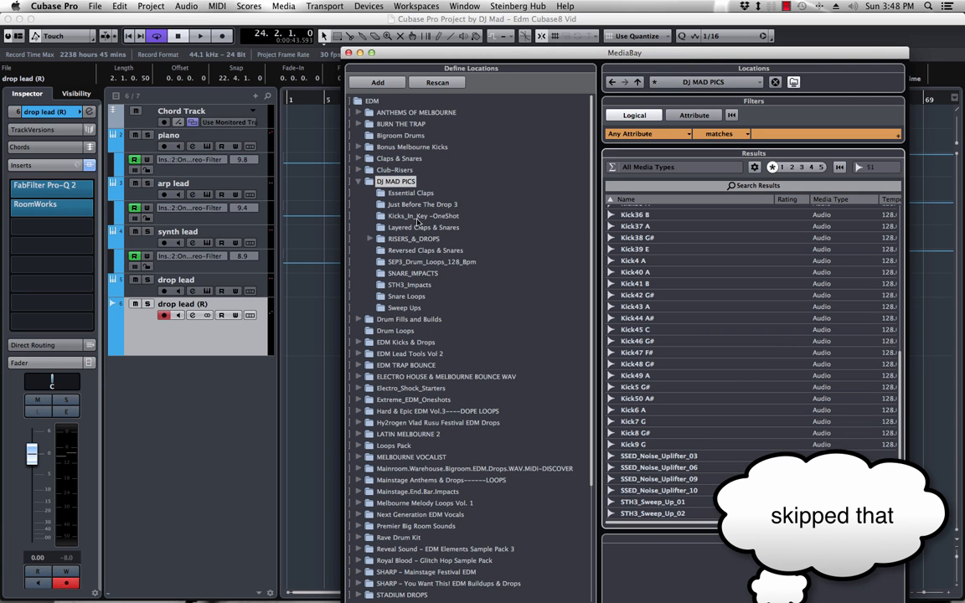
# Compare the Kick12 F and Kick34 F samples in the Kicks_In_Key -OneShot folder, ending on Kick34 F, and clear MediaBay from the project view
pyautogui.click(420, 217)
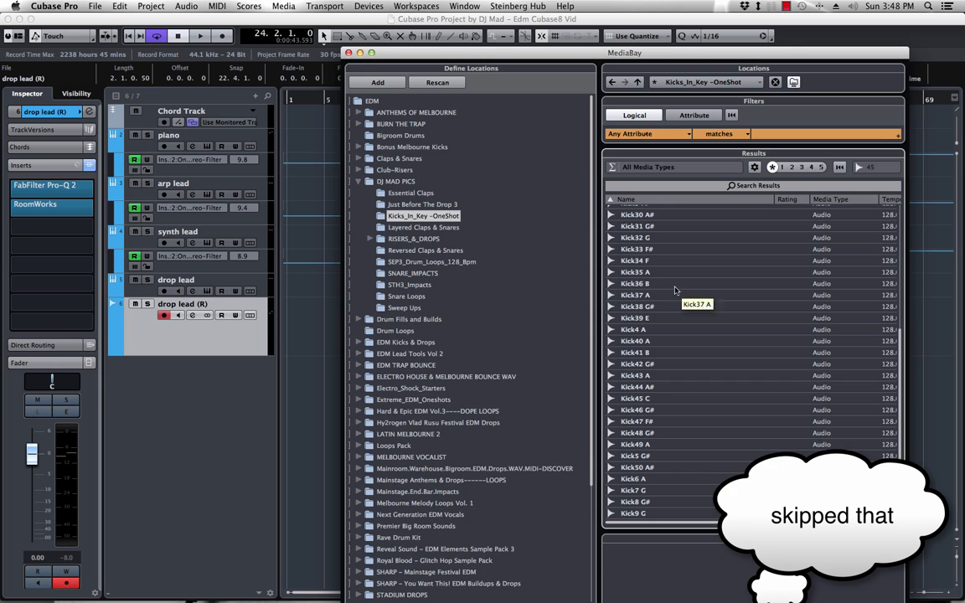
pyautogui.click(634, 261)
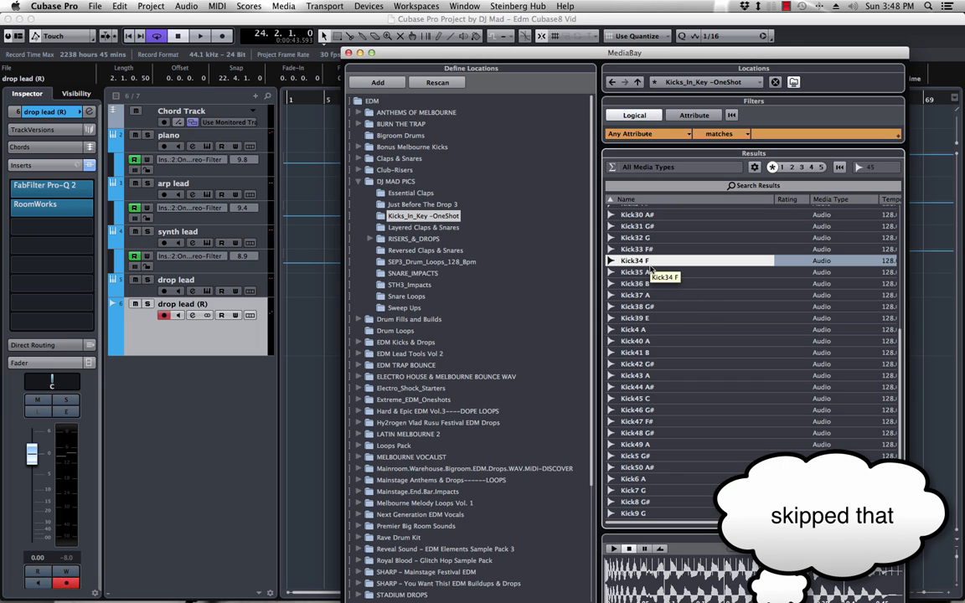
pyautogui.scroll(6, 661, 282)
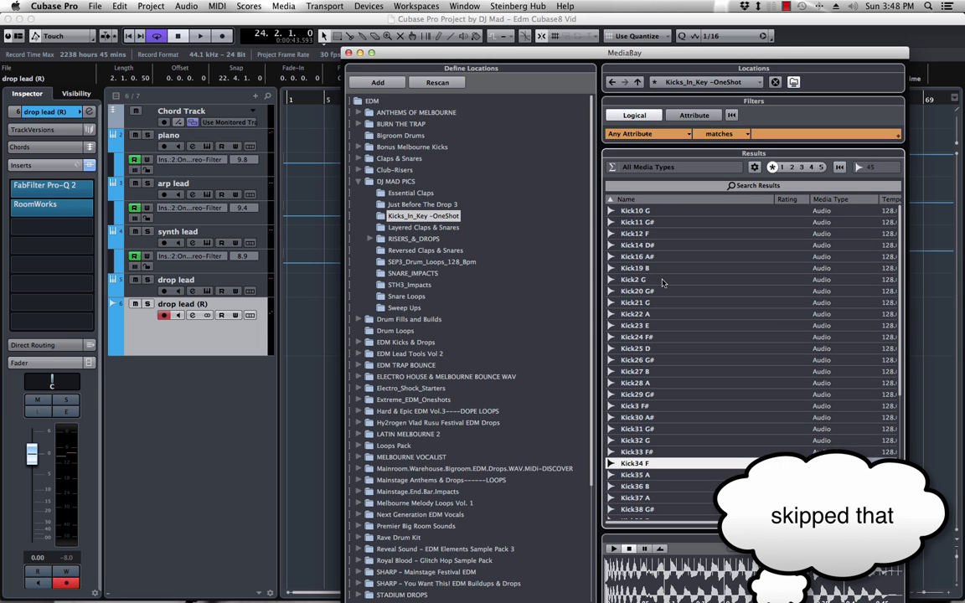
pyautogui.click(641, 234)
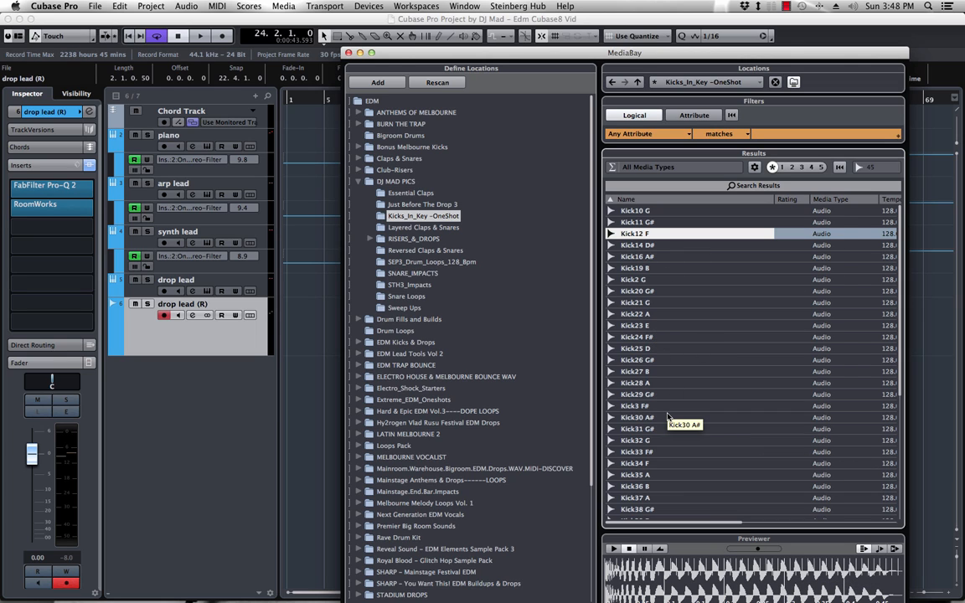
pyautogui.click(631, 465)
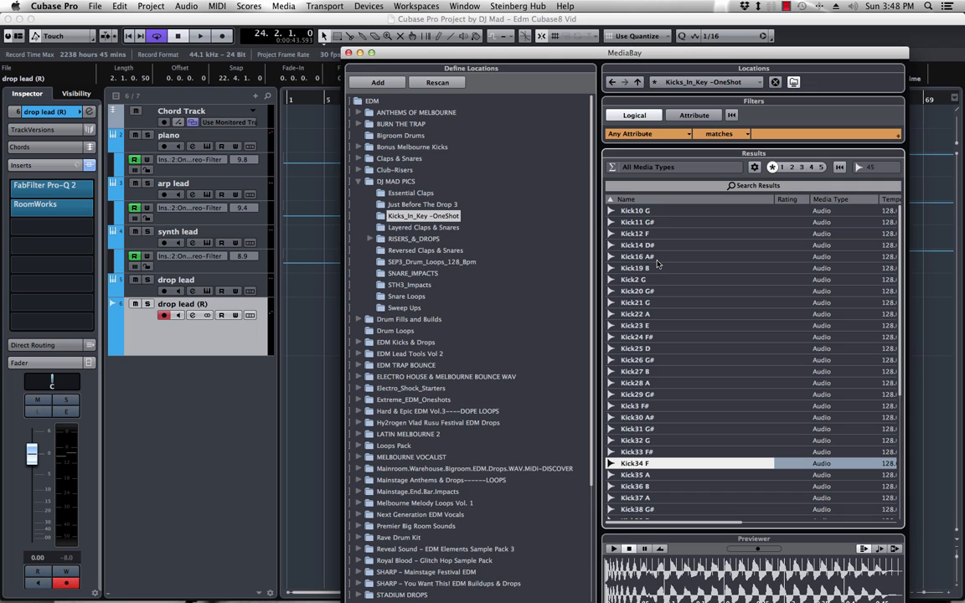
pyautogui.scroll(-5, 674, 323)
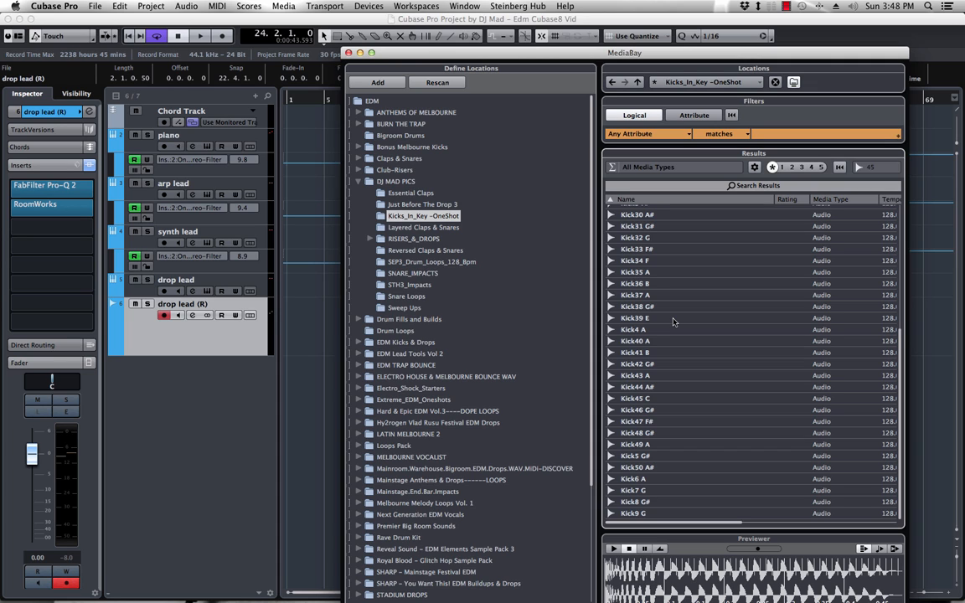
pyautogui.scroll(5, 673, 322)
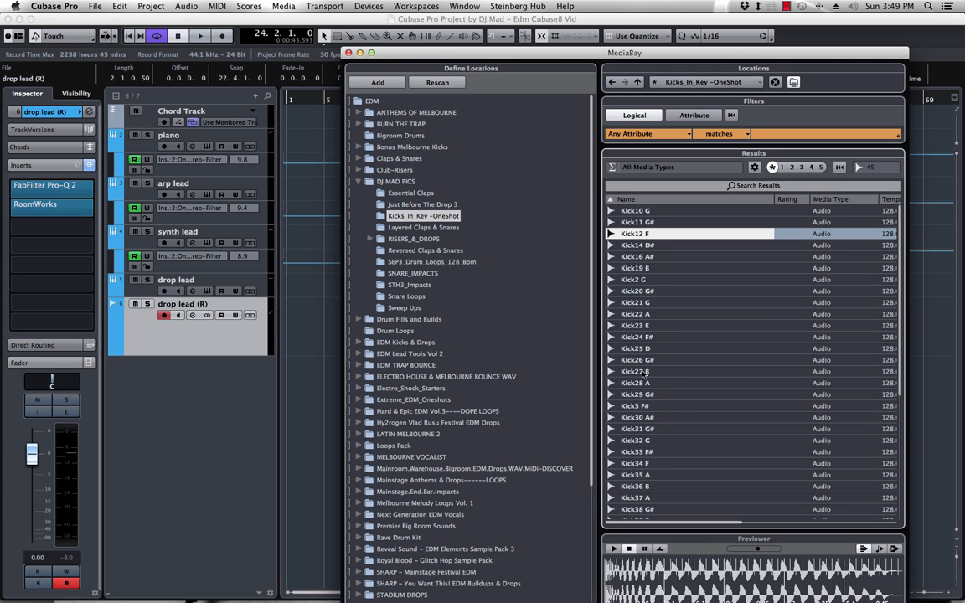
pyautogui.click(636, 466)
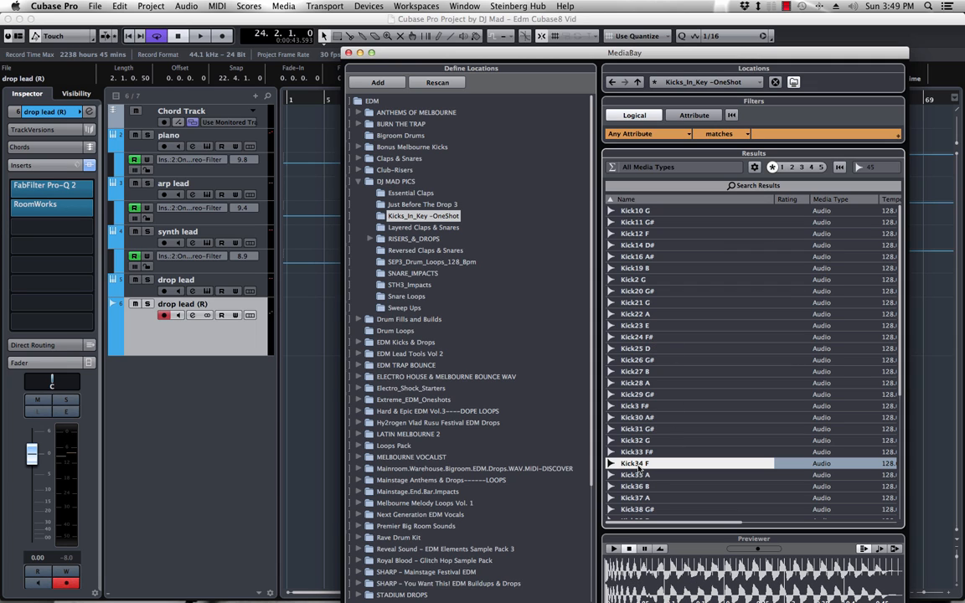
pyautogui.click(635, 235)
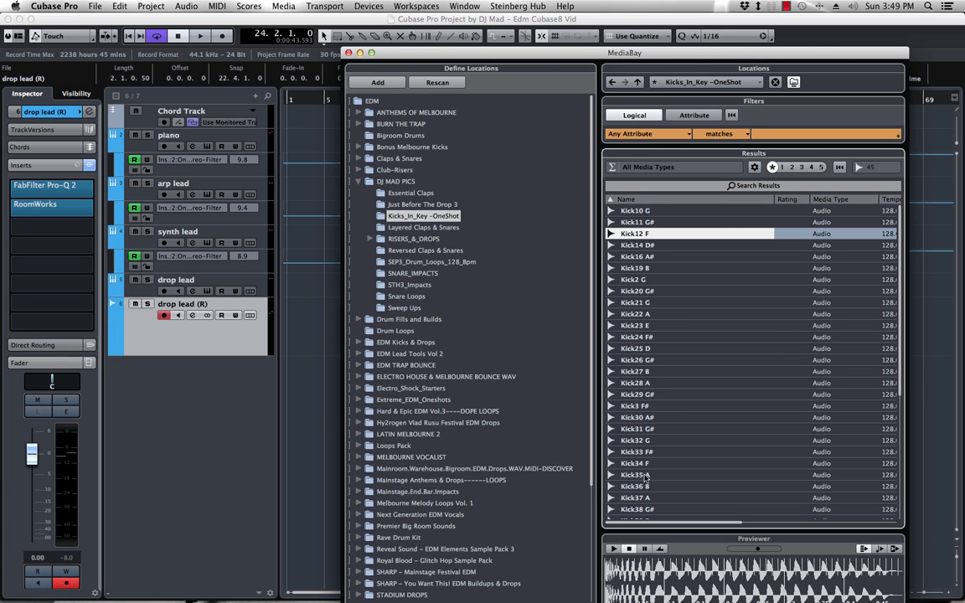
pyautogui.click(639, 464)
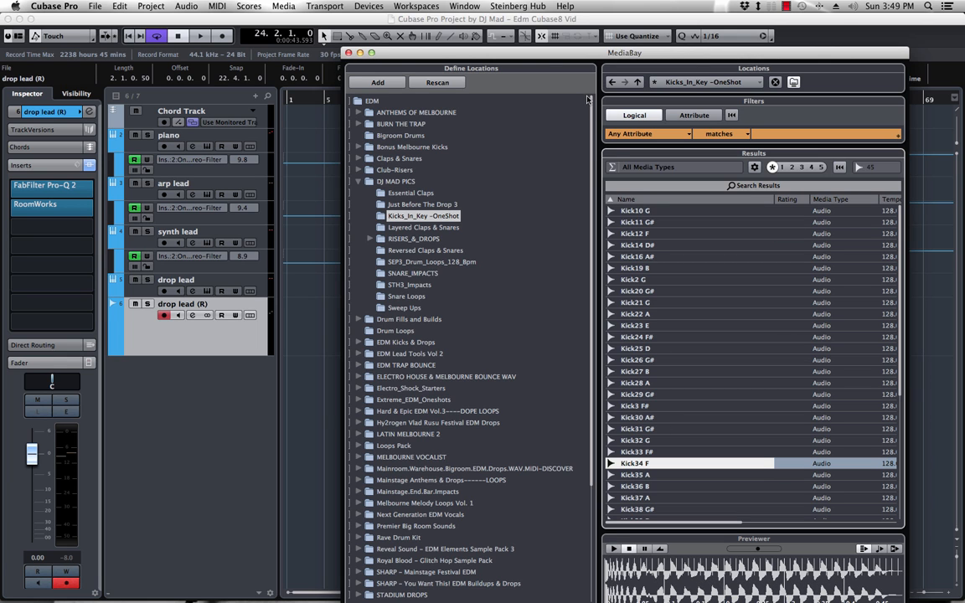
pyautogui.moveTo(528, 56); pyautogui.dragTo(964, 22)
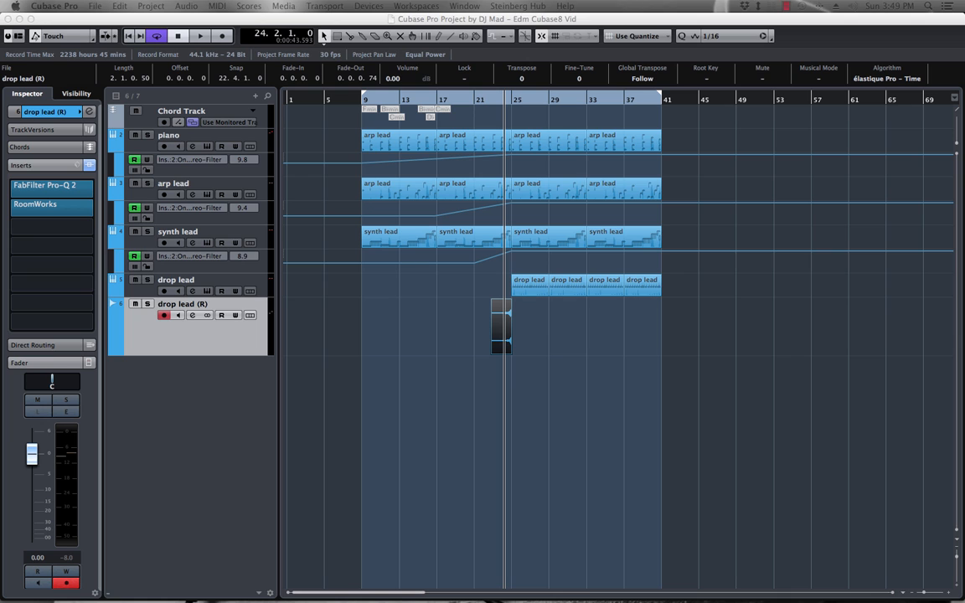
# Add one instrument track with Groove Agent SE below the drop lead (R) track
pyautogui.rightClick(193, 342)
pyautogui.moveTo(252, 349)
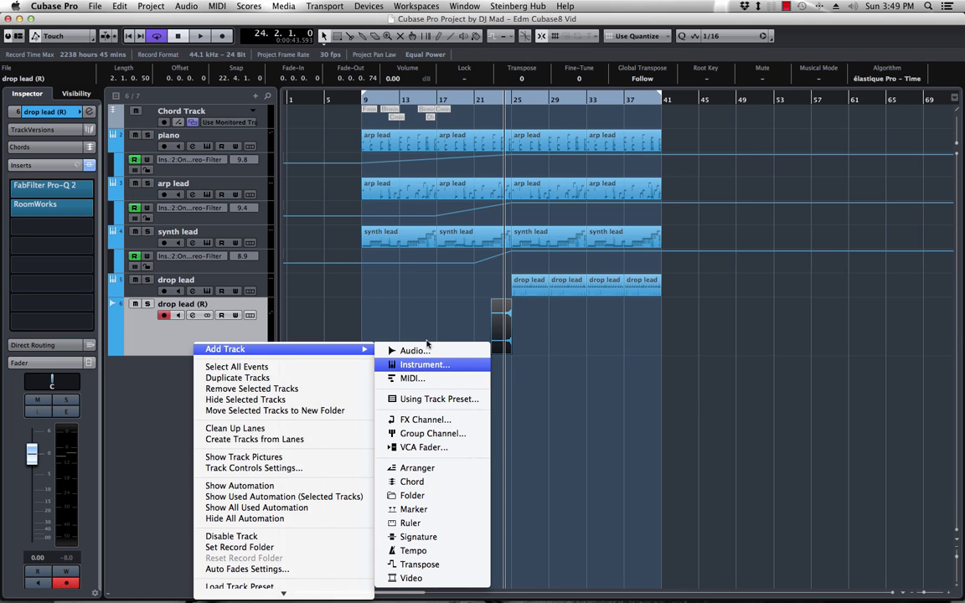
pyautogui.click(423, 364)
pyautogui.click(440, 184)
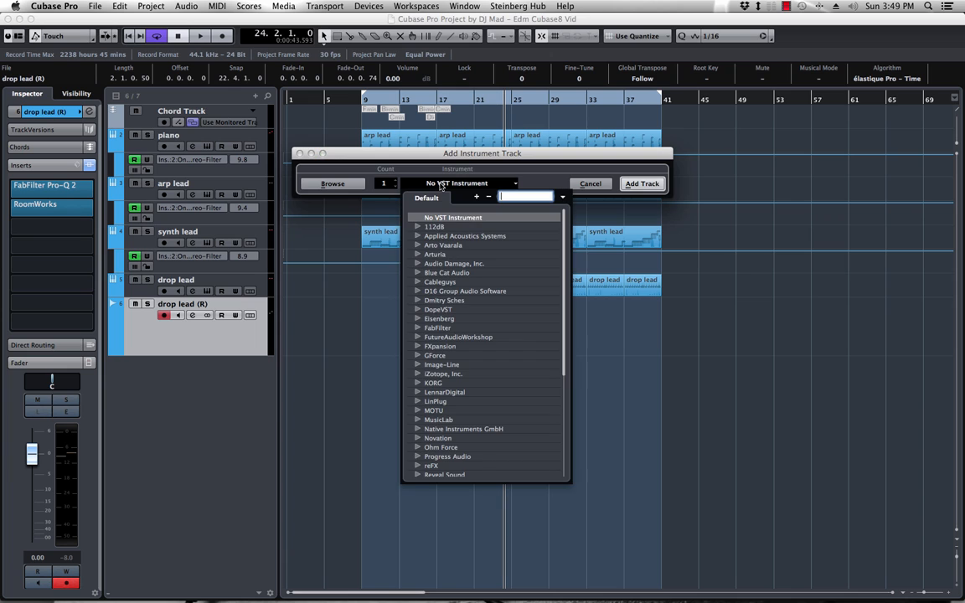
pyautogui.write('groo')
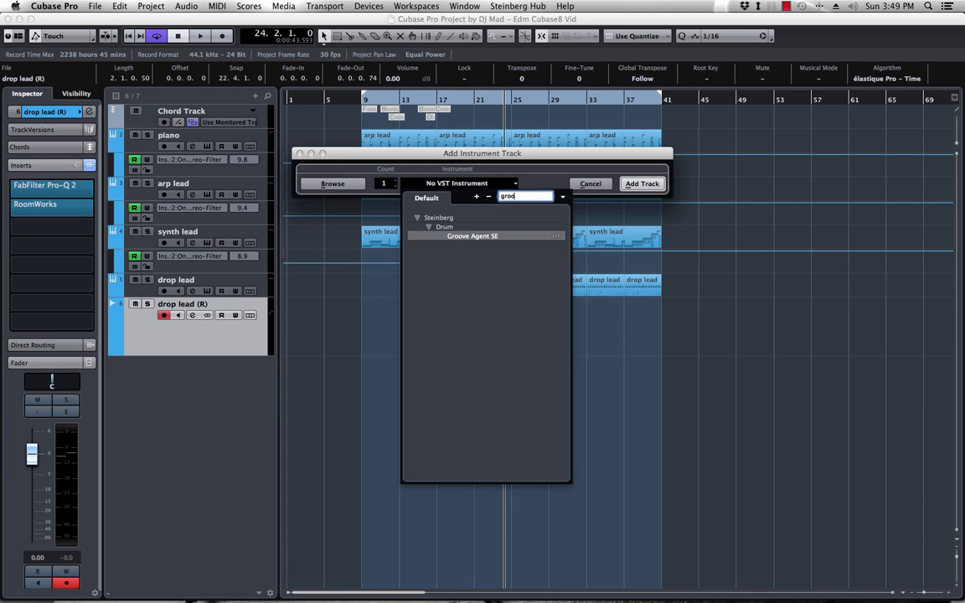
pyautogui.press('Return')
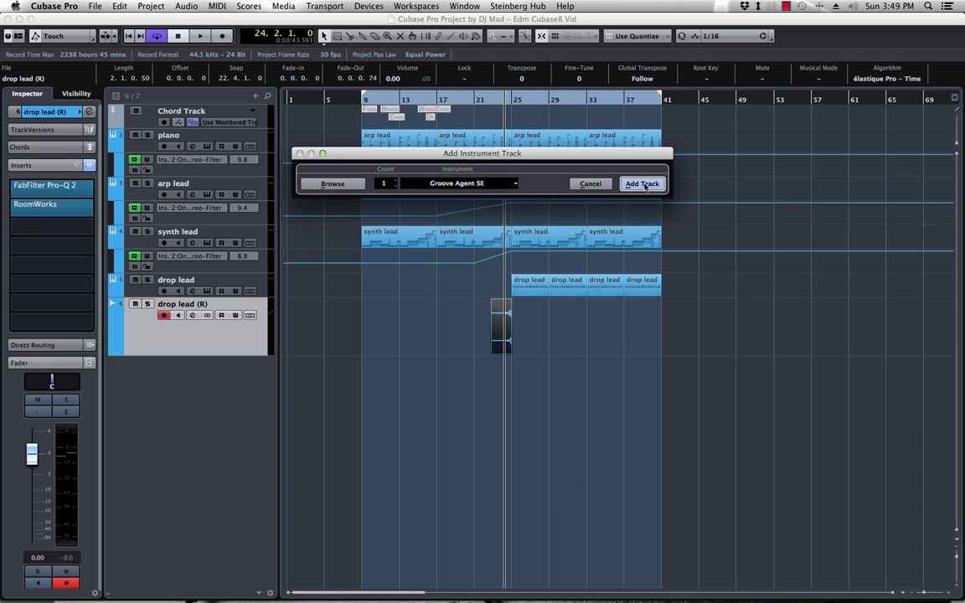
pyautogui.click(638, 184)
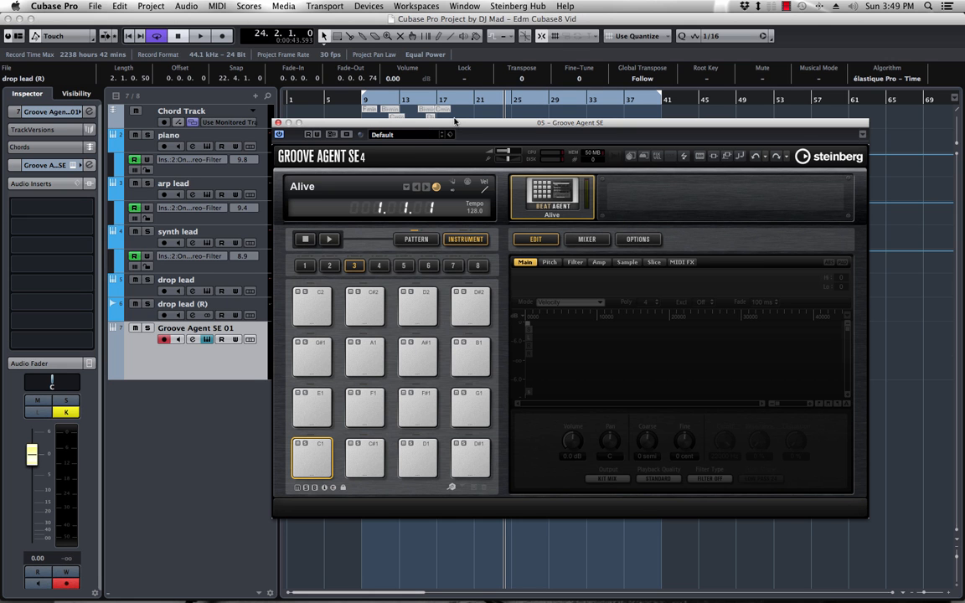
# Load the Kick34 F sample onto the C2 pad of Groove Agent SE and trigger the pad
pyautogui.moveTo(457, 126)
pyautogui.mouseDown()
pyautogui.moveTo(448, 147)
pyautogui.moveTo(468, 128)
pyautogui.moveTo(464, 116)
pyautogui.mouseUp()
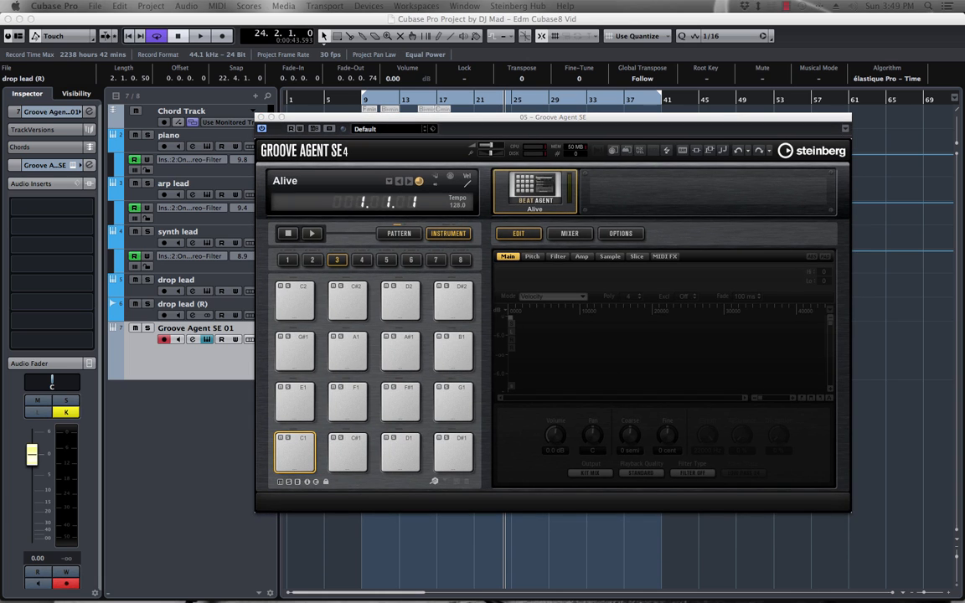
pyautogui.click(297, 295)
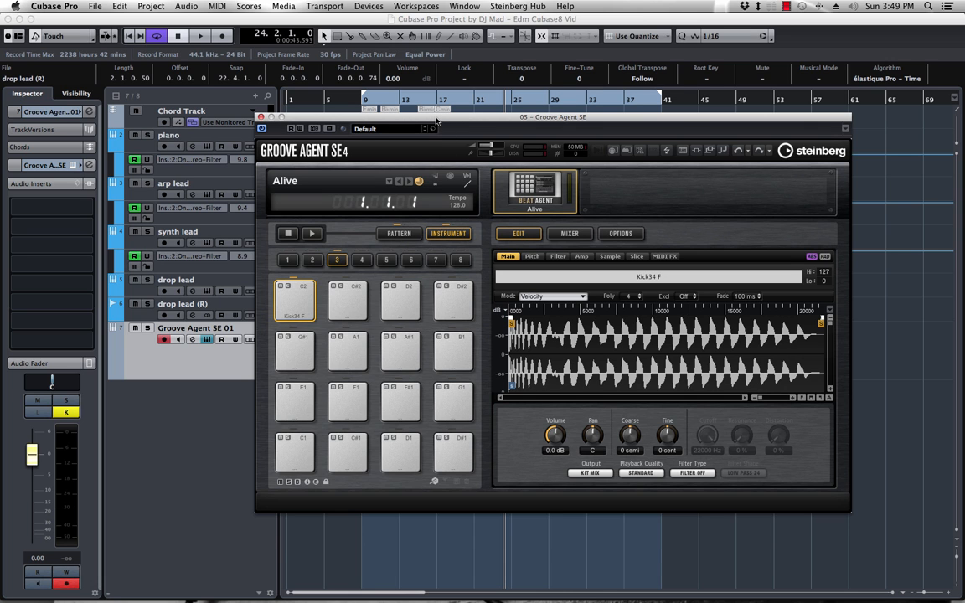
pyautogui.moveTo(436, 122); pyautogui.dragTo(416, 131)
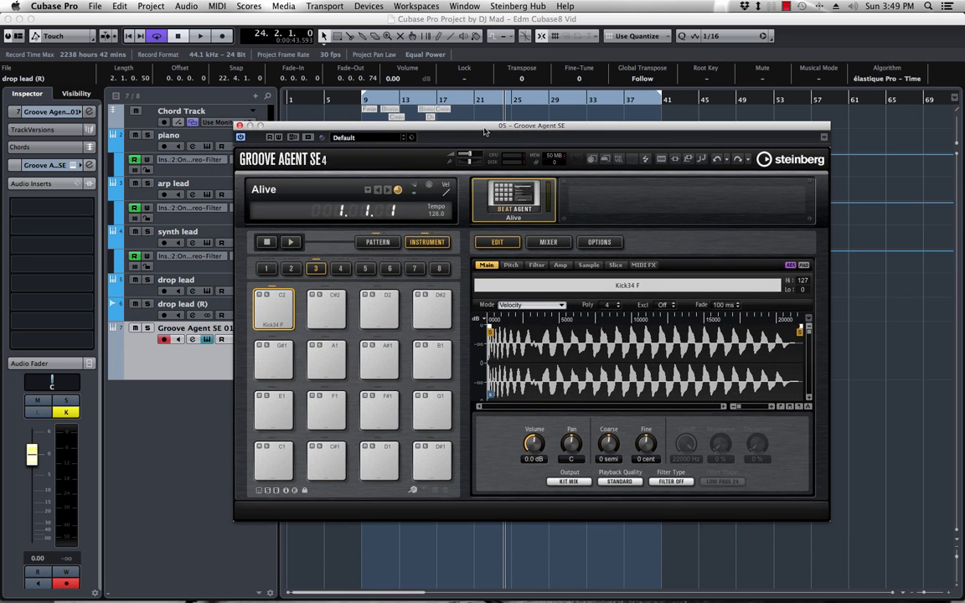
pyautogui.moveTo(484, 130)
pyautogui.mouseDown()
pyautogui.moveTo(485, 156)
pyautogui.moveTo(542, 156)
pyautogui.moveTo(474, 154)
pyautogui.moveTo(497, 135)
pyautogui.mouseUp()
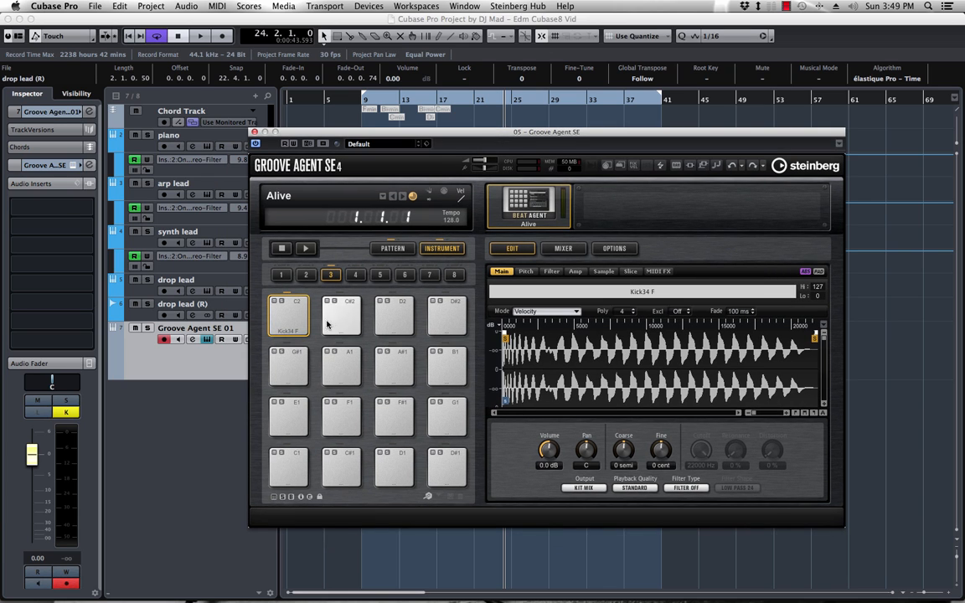
pyautogui.click(290, 319)
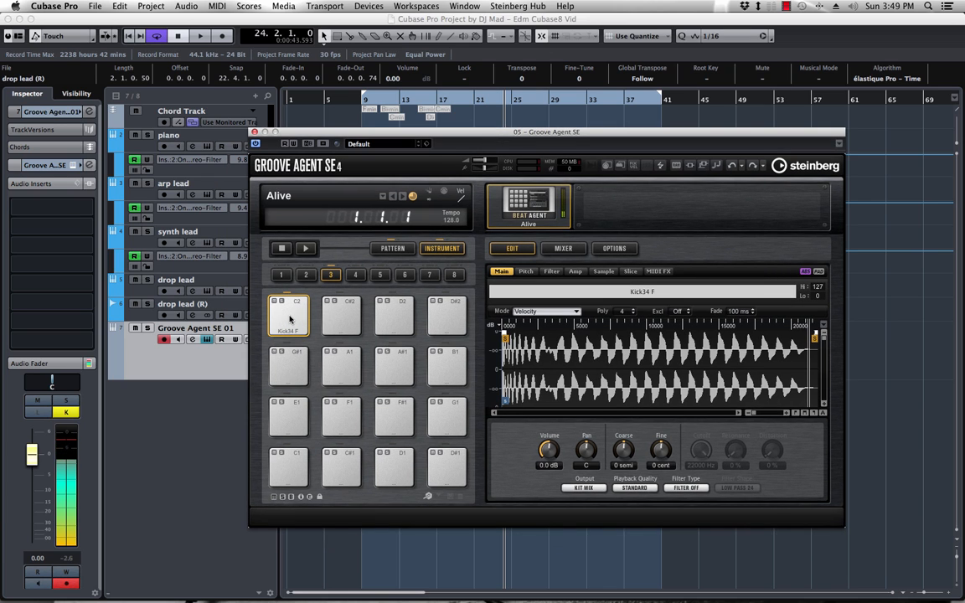
# Audition the Kick34 F pad, clear Groove Agent SE from the project view, and lower its track volume to -6.27 dB
pyautogui.click(290, 319)
pyautogui.click(289, 316)
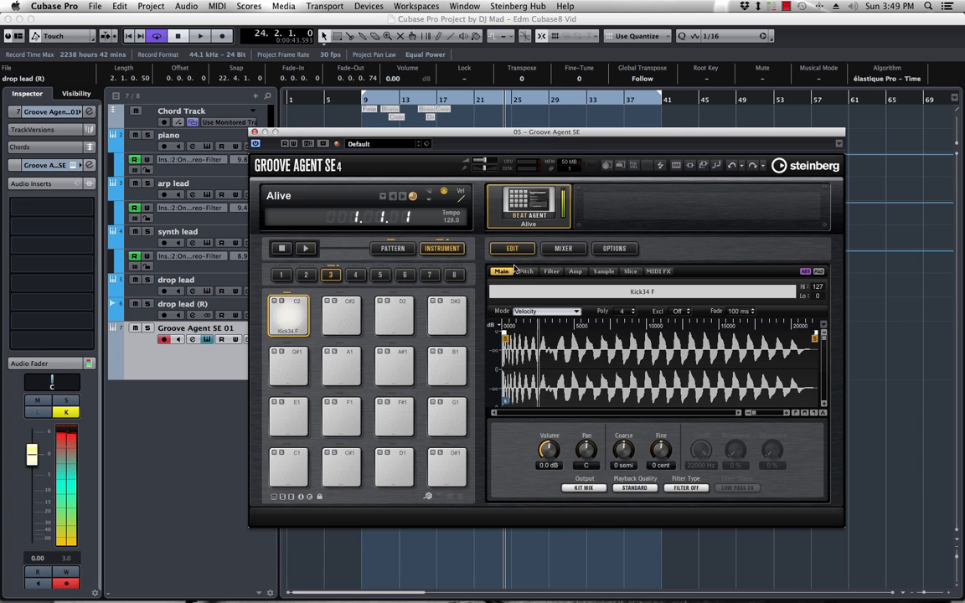
pyautogui.moveTo(455, 134); pyautogui.dragTo(963, 168)
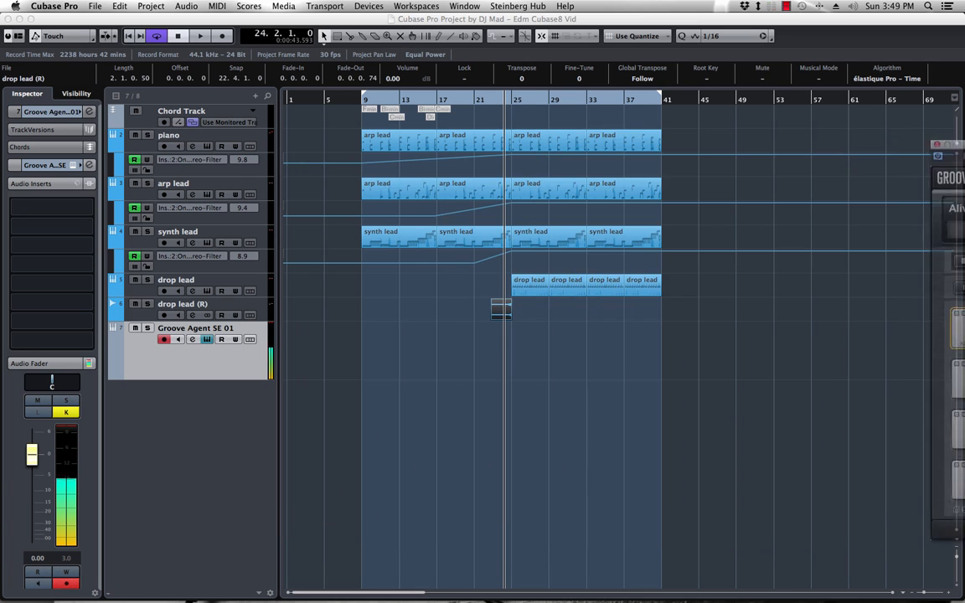
pyautogui.moveTo(33, 464); pyautogui.dragTo(33, 481)
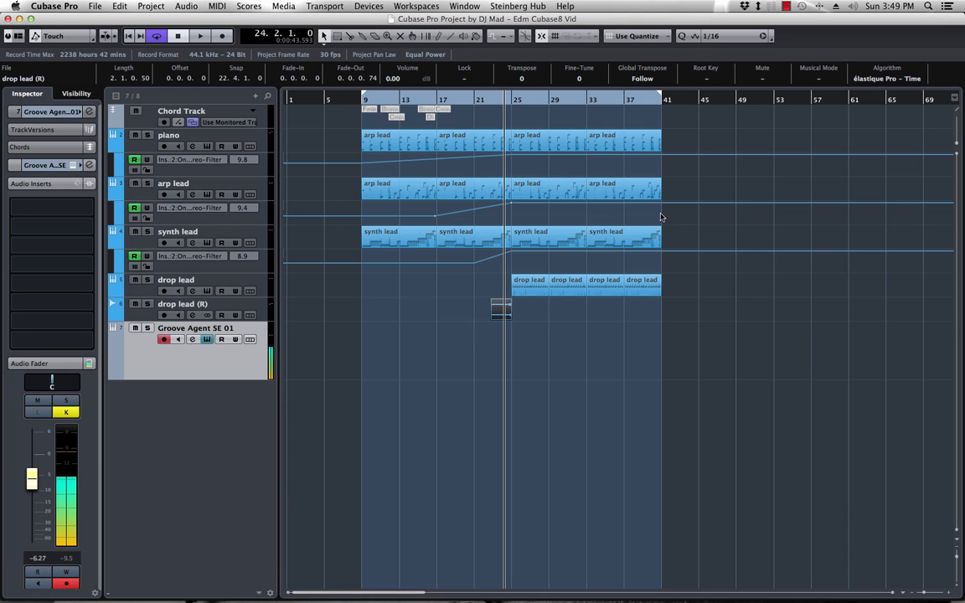
# Record three kick hits leading into the drop at bar 25 on the Groove Agent SE 01 track and check the recorded part
pyautogui.click(476, 100)
pyautogui.press('space')
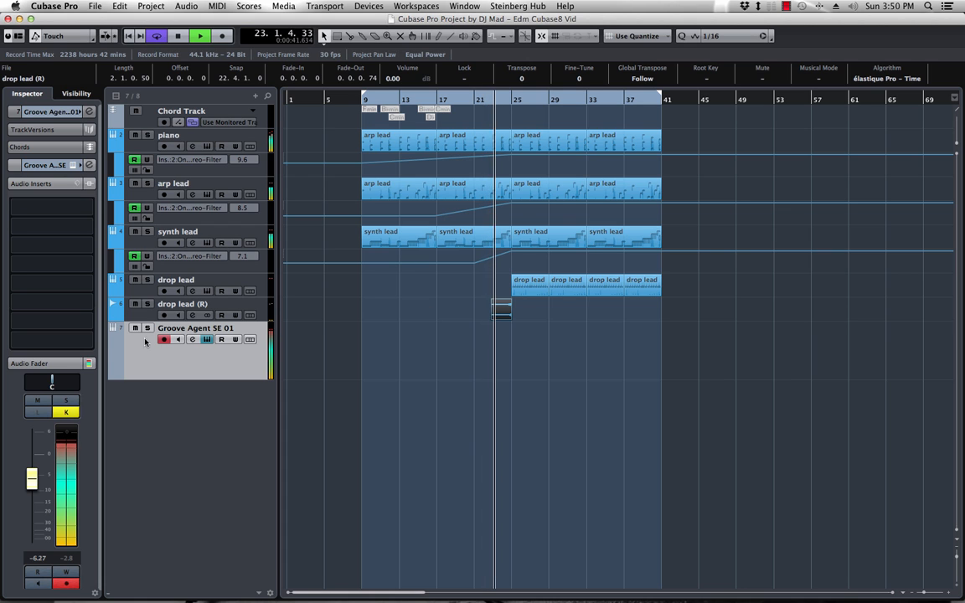
pyautogui.press('KP_Multiply')
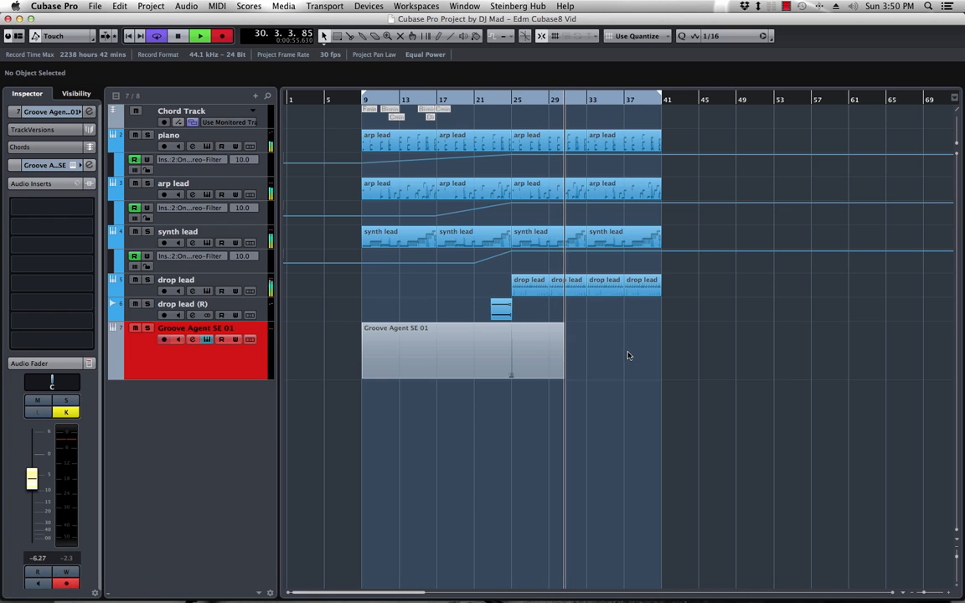
pyautogui.press('space')
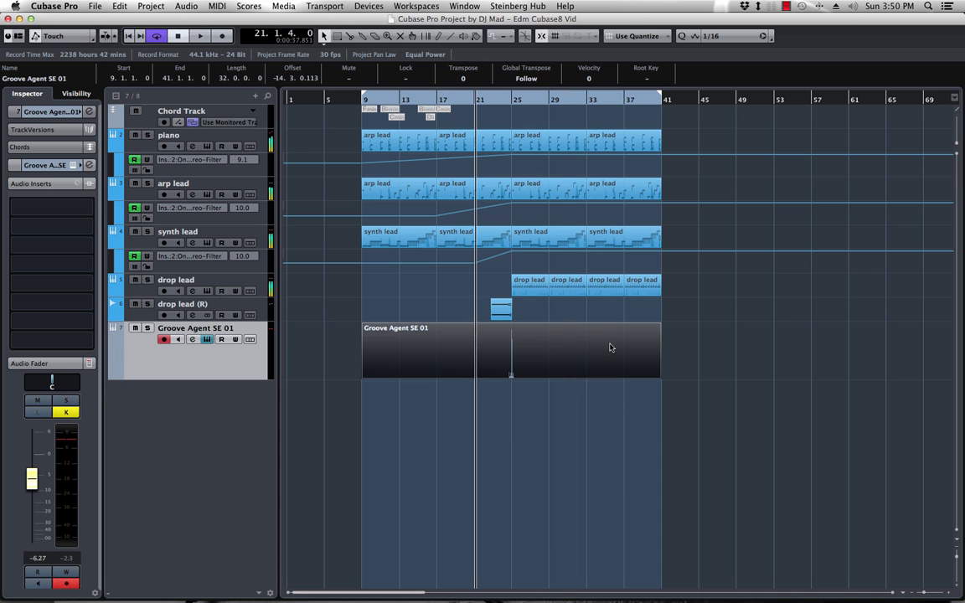
pyautogui.doubleClick(517, 355)
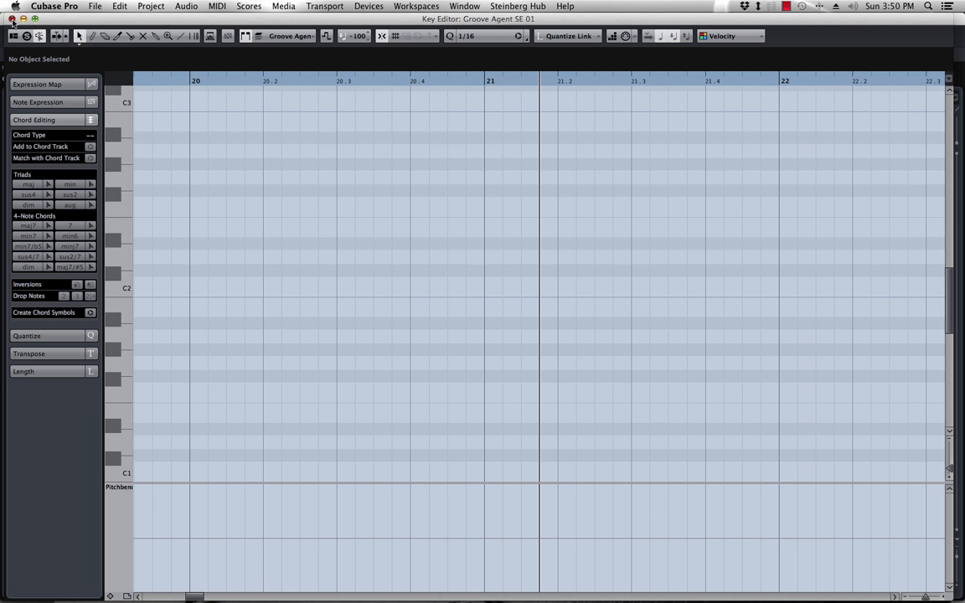
pyautogui.click(12, 18)
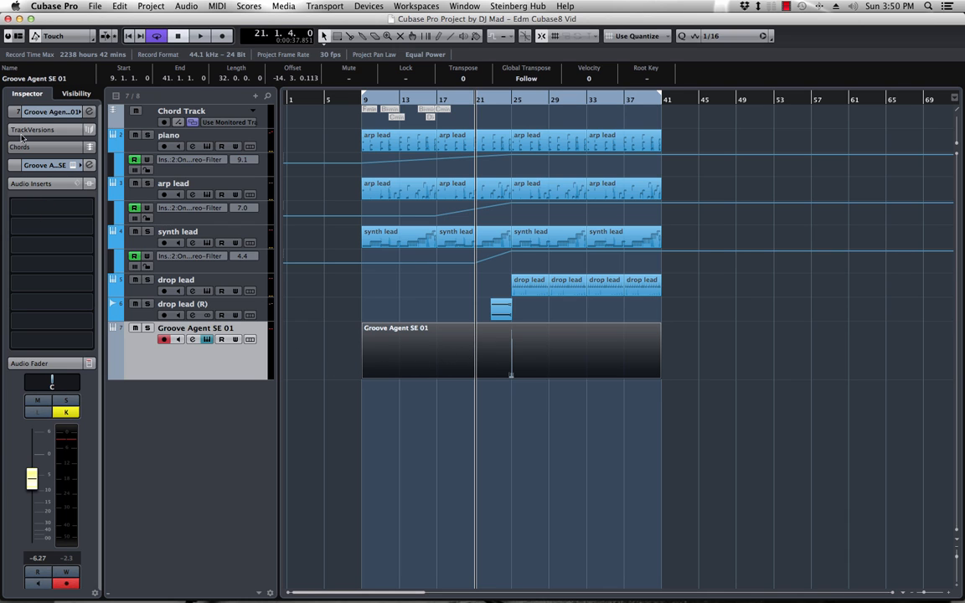
# Cycle through the track colours and make the Groove Agent SE 01 track orange
pyautogui.scroll(-5, 40, 165)
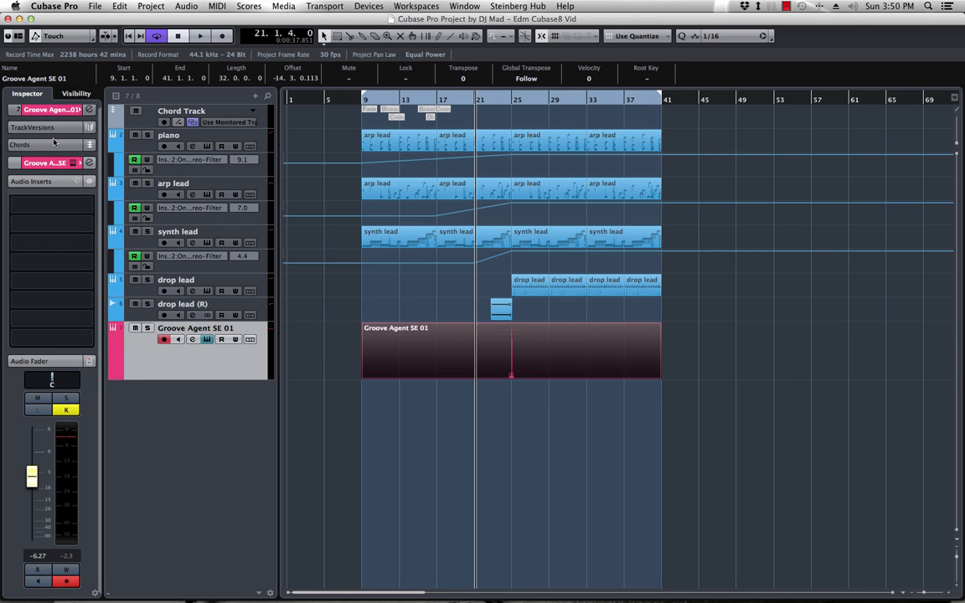
pyautogui.scroll(-5, 48, 169)
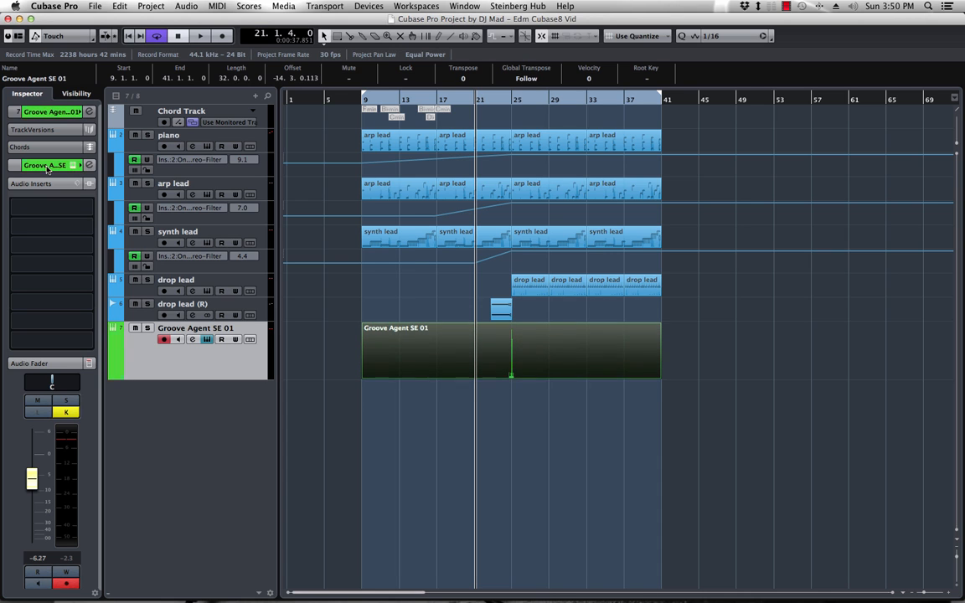
pyautogui.scroll(-4, 48, 168)
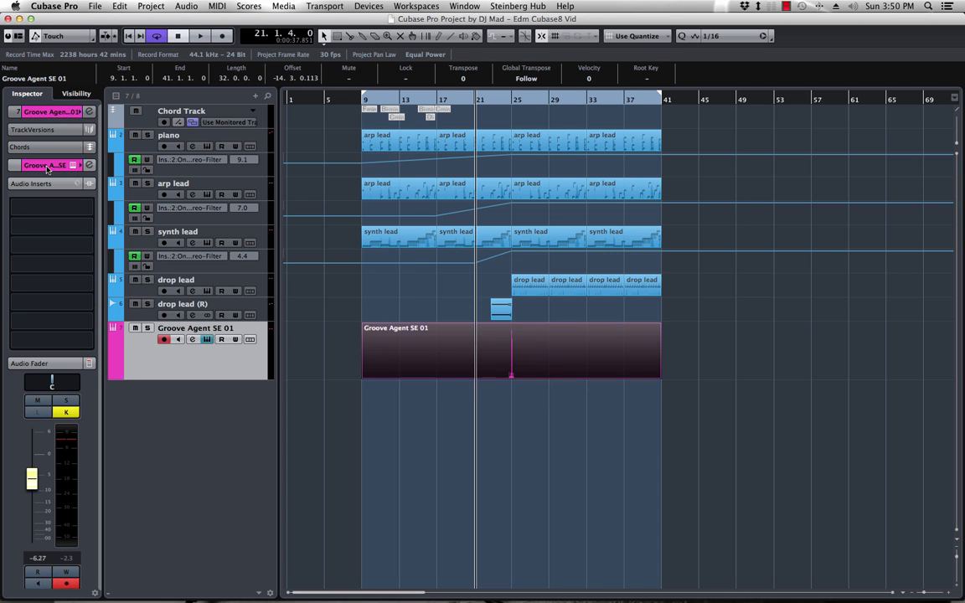
pyautogui.scroll(-4, 48, 169)
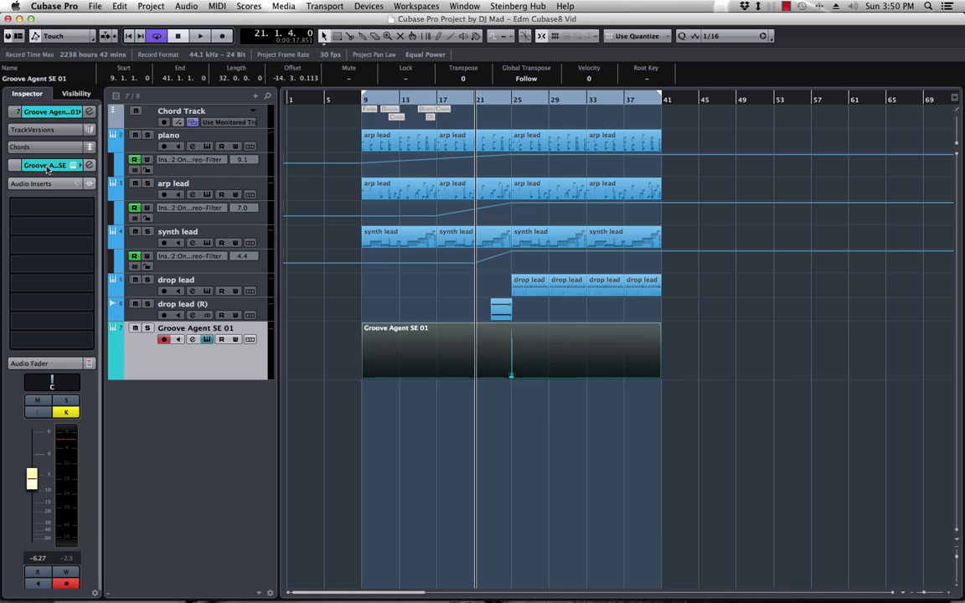
pyautogui.scroll(-3, 48, 169)
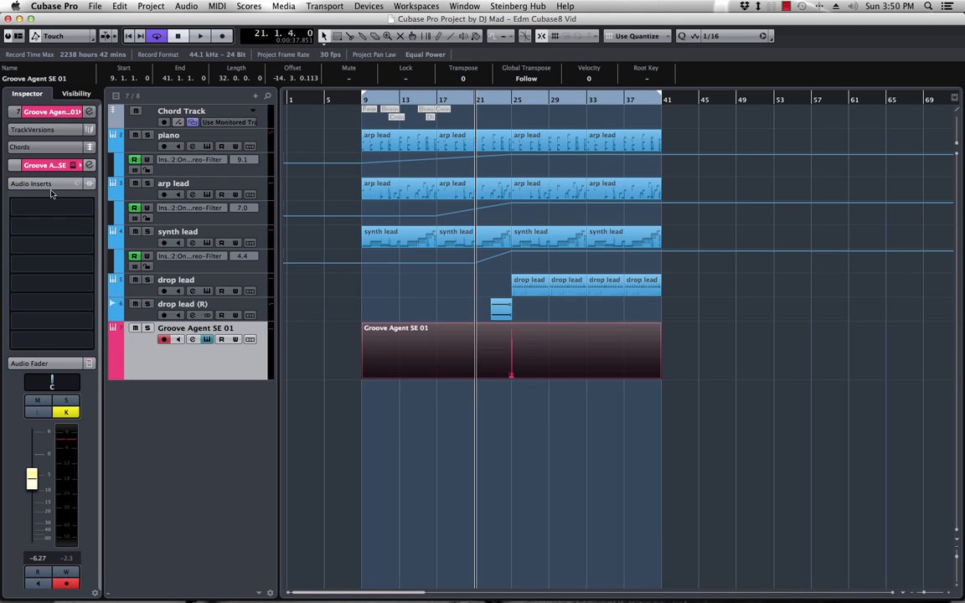
pyautogui.scroll(-4, 50, 171)
pyautogui.scroll(-3, 50, 171)
pyautogui.scroll(-4, 50, 171)
pyautogui.scroll(-3, 50, 170)
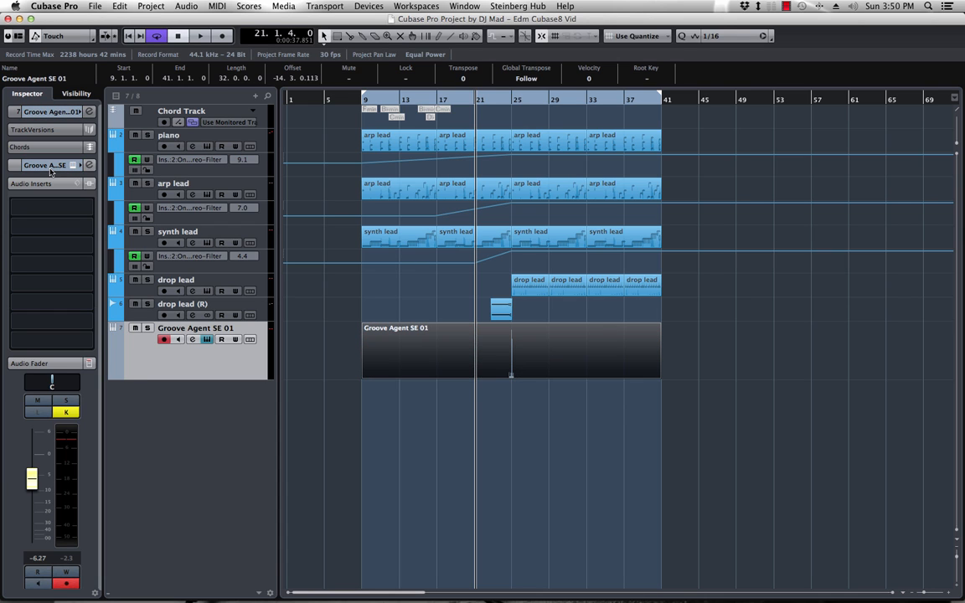
pyautogui.scroll(-1, 51, 170)
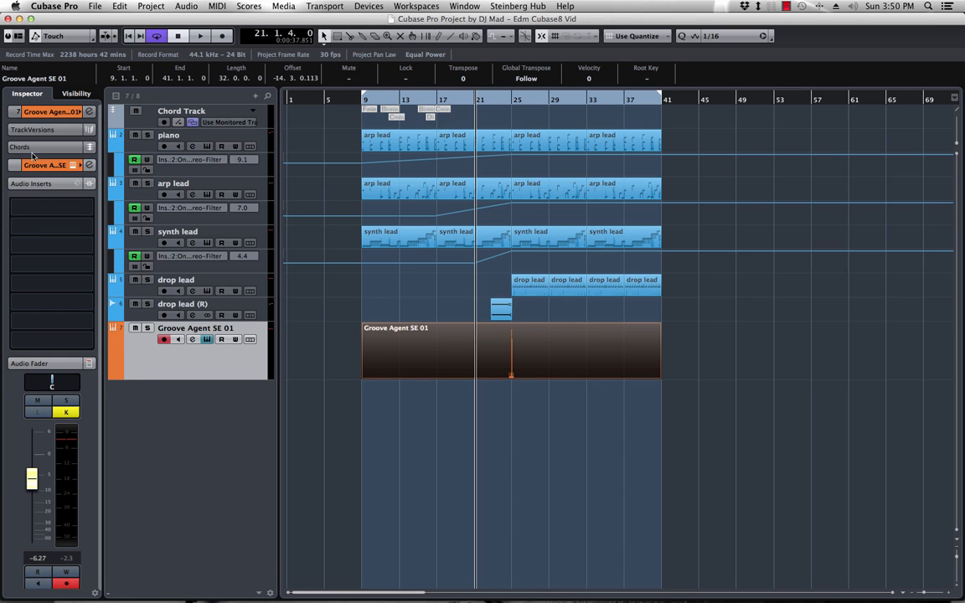
# Assign the GM Map drum map to the Groove Agent SE 01 track and show its audio inserts again
pyautogui.click(48, 112)
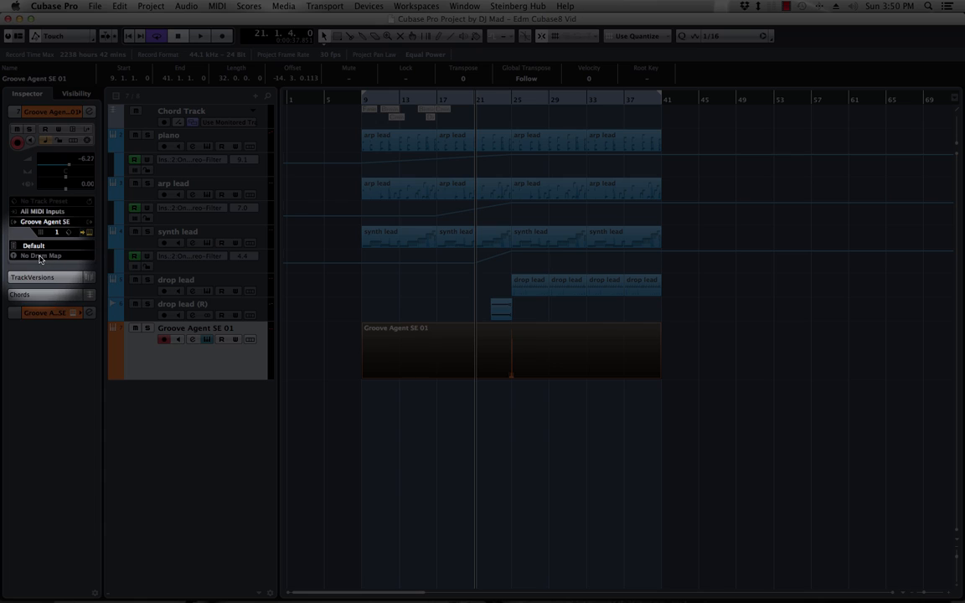
pyautogui.click(46, 256)
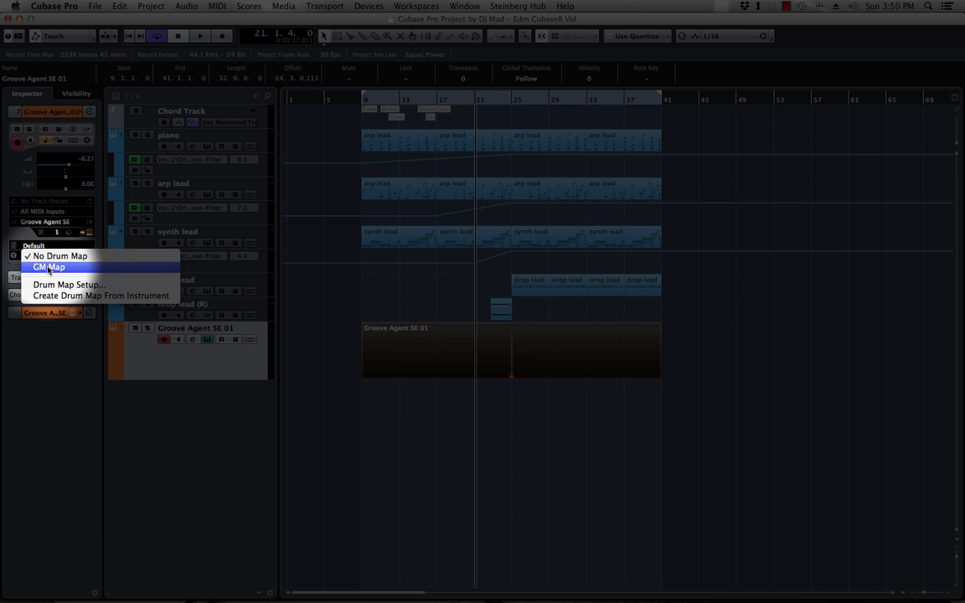
pyautogui.click(49, 268)
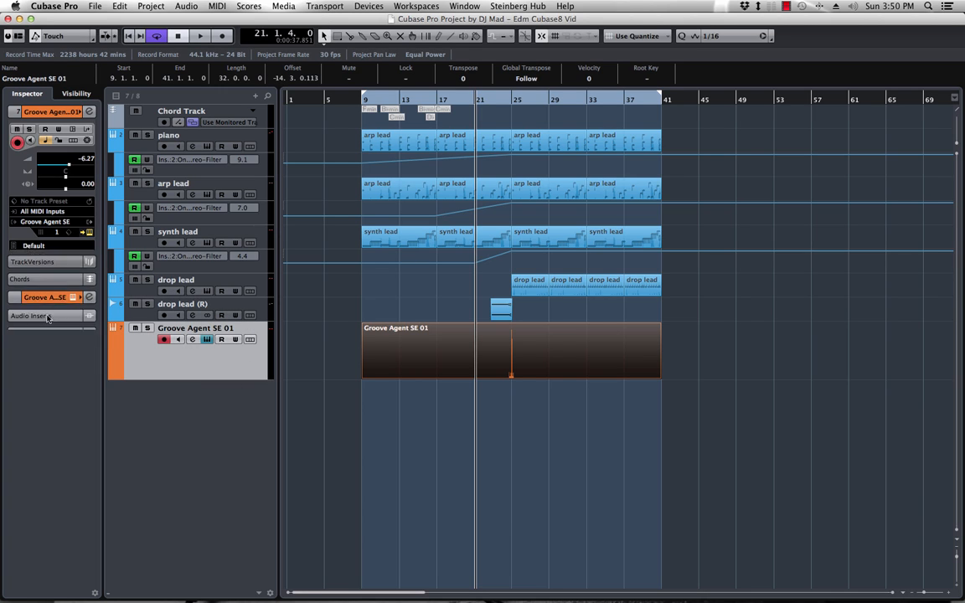
pyautogui.click(48, 318)
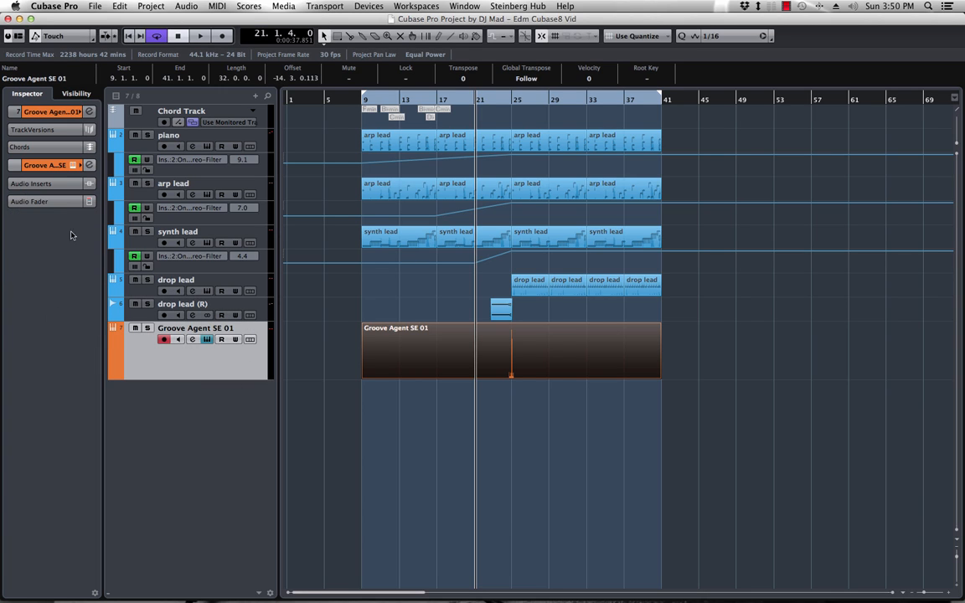
pyautogui.click(39, 185)
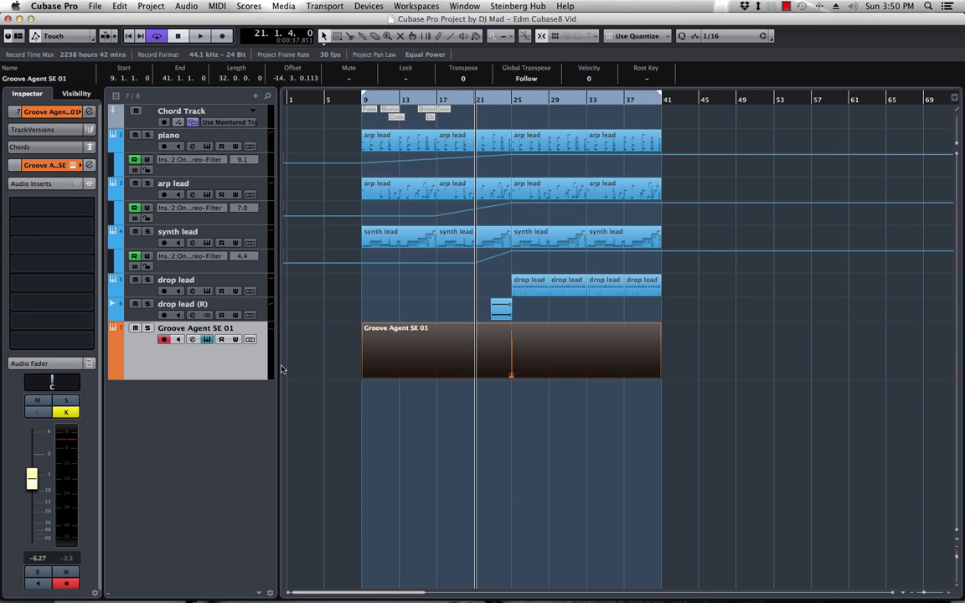
# Quantize the three recorded C2 kick notes around bar 25 to 1/16 in the Drum Editor and play them back
pyautogui.doubleClick(513, 357)
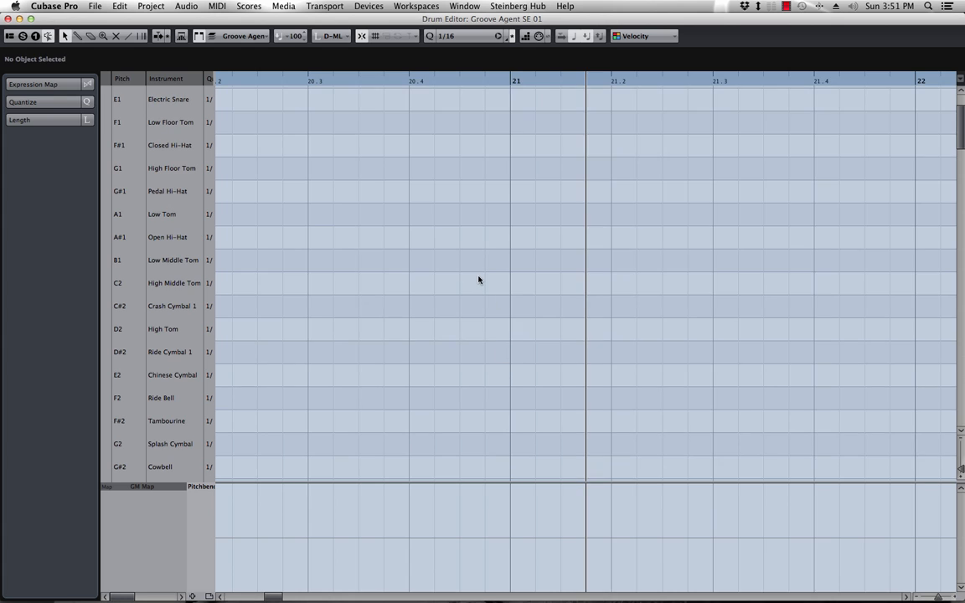
pyautogui.press('h')
pyautogui.press('h')
pyautogui.press('h')
pyautogui.hscroll(3, 486, 280)
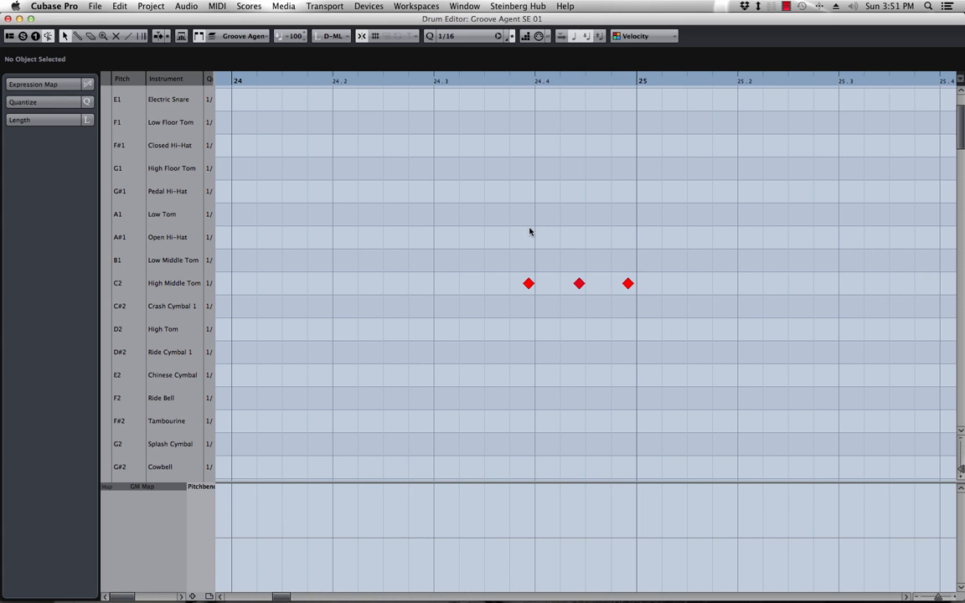
pyautogui.moveTo(496, 273); pyautogui.dragTo(719, 319)
pyautogui.press('q')
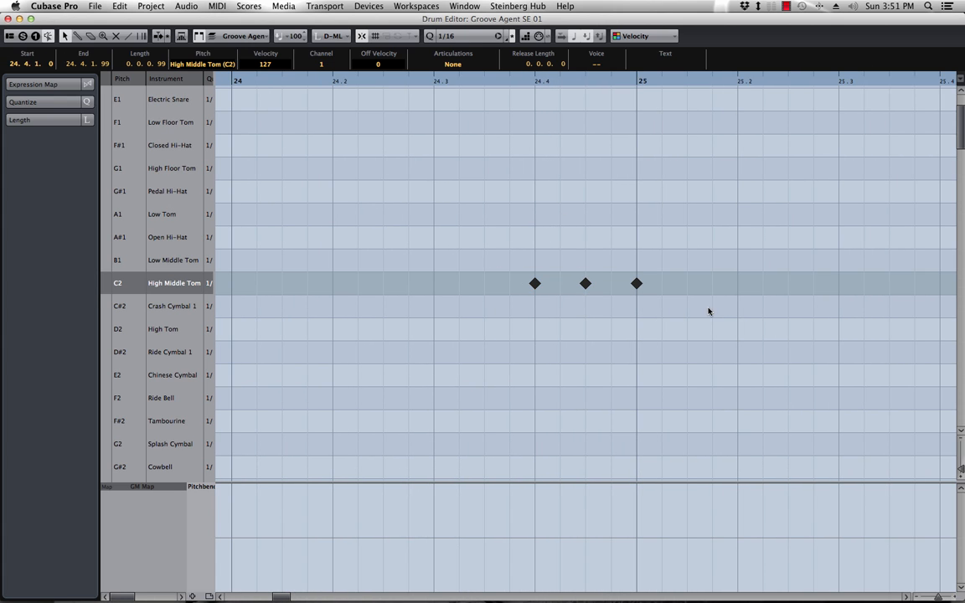
pyautogui.press('space')
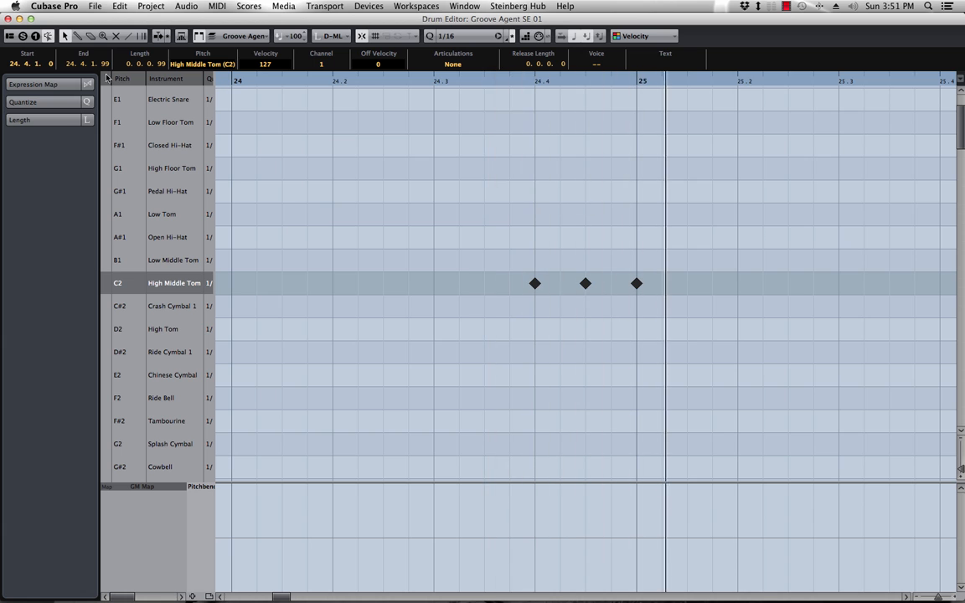
pyautogui.click(8, 19)
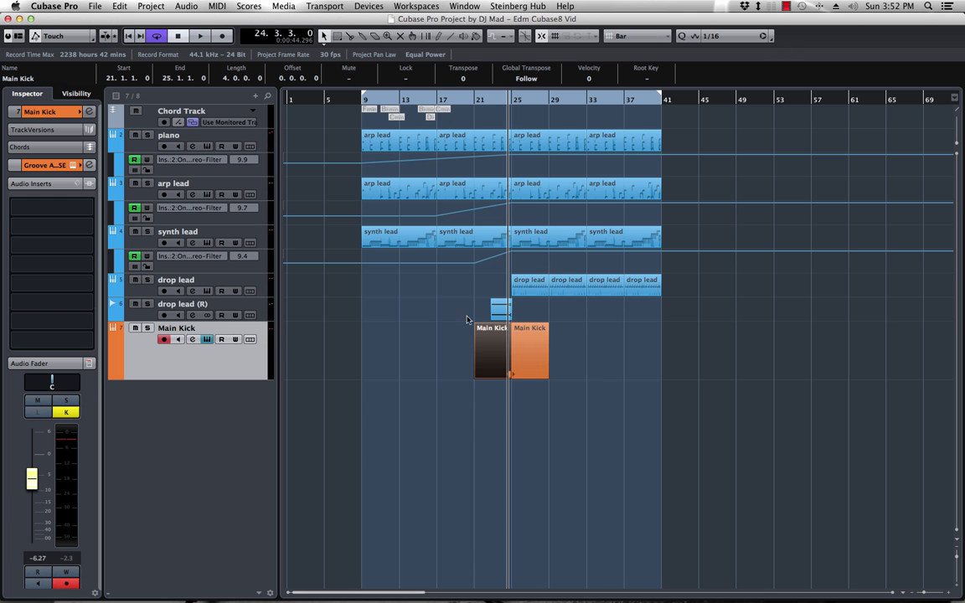
# Play the transition into bar 25, and render the Main Kick part starting at bar 25 in place as audio
pyautogui.click(534, 346)
pyautogui.press('space')
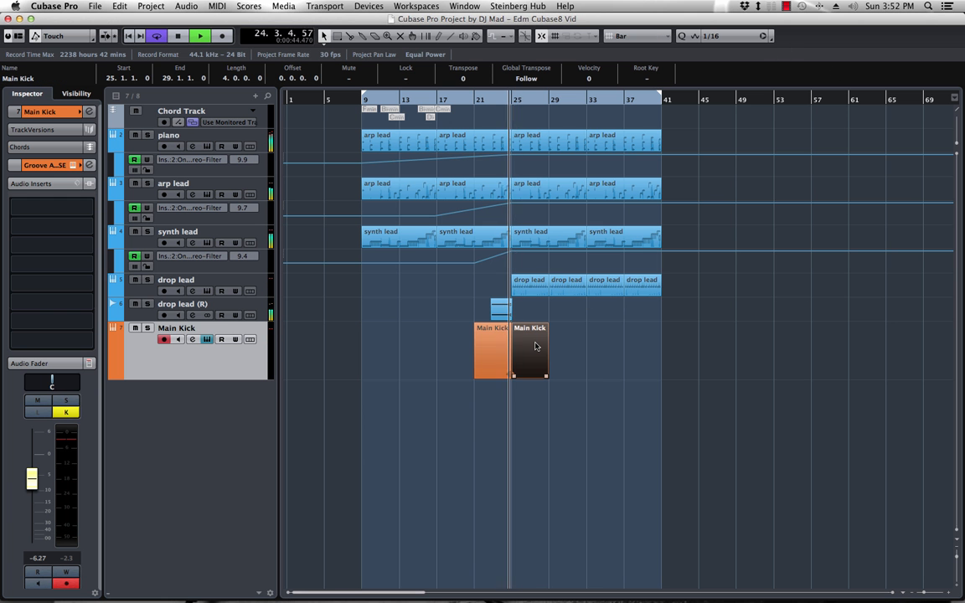
pyautogui.press('space')
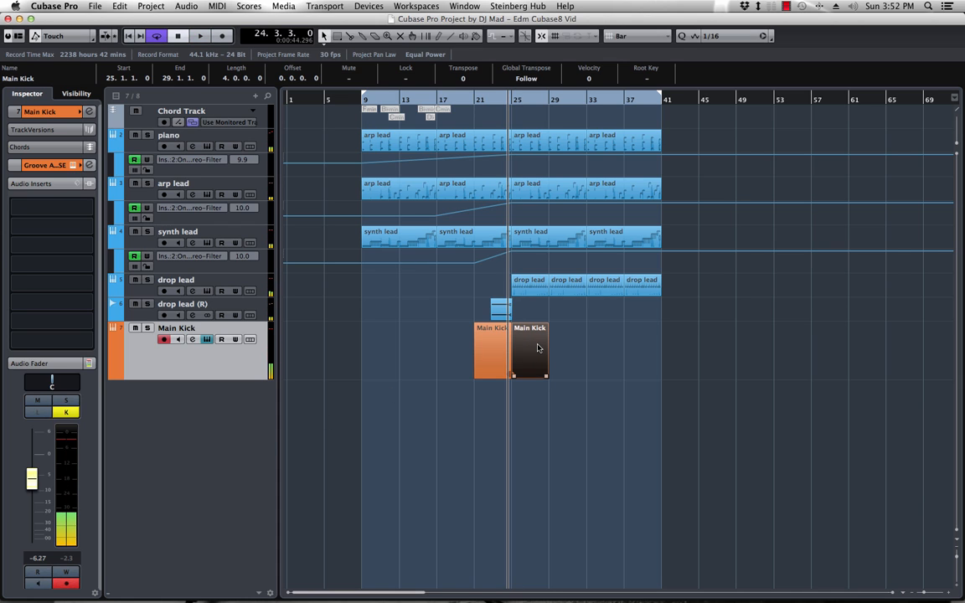
pyautogui.hotkey('alt', 'r')
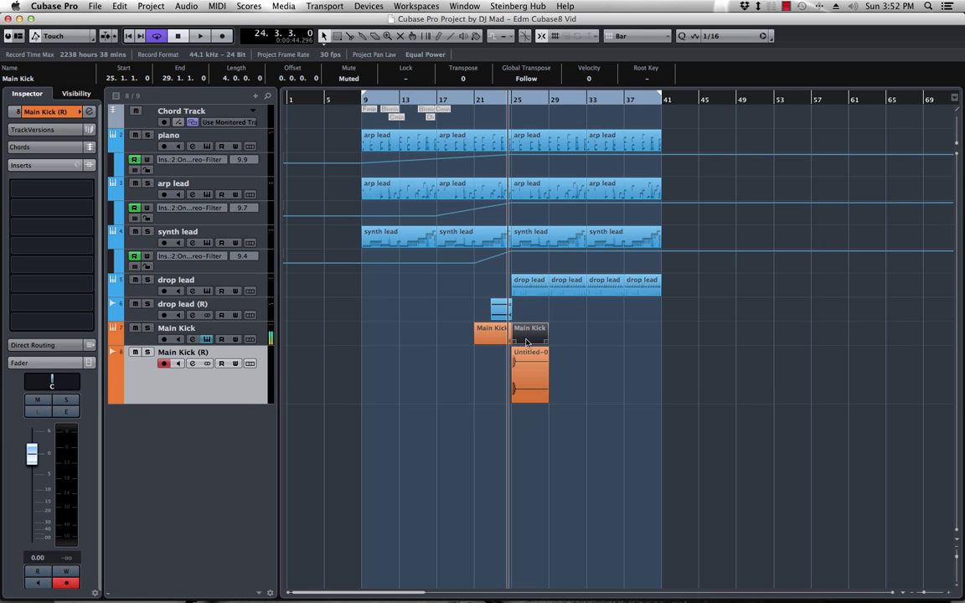
# Rename the rendered Main Kick (R) audio track as KICK IMPACT
pyautogui.click(531, 360)
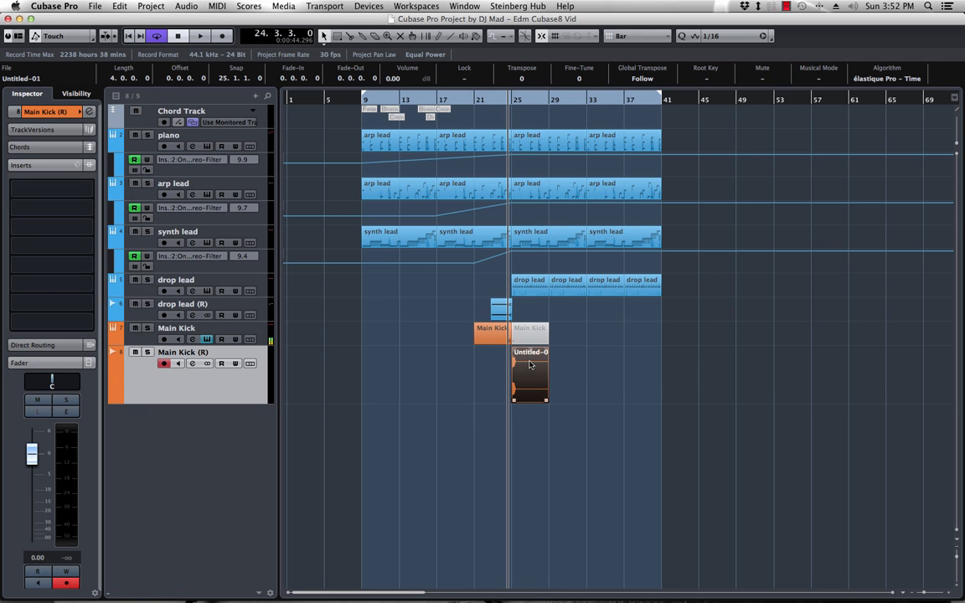
pyautogui.doubleClick(187, 353)
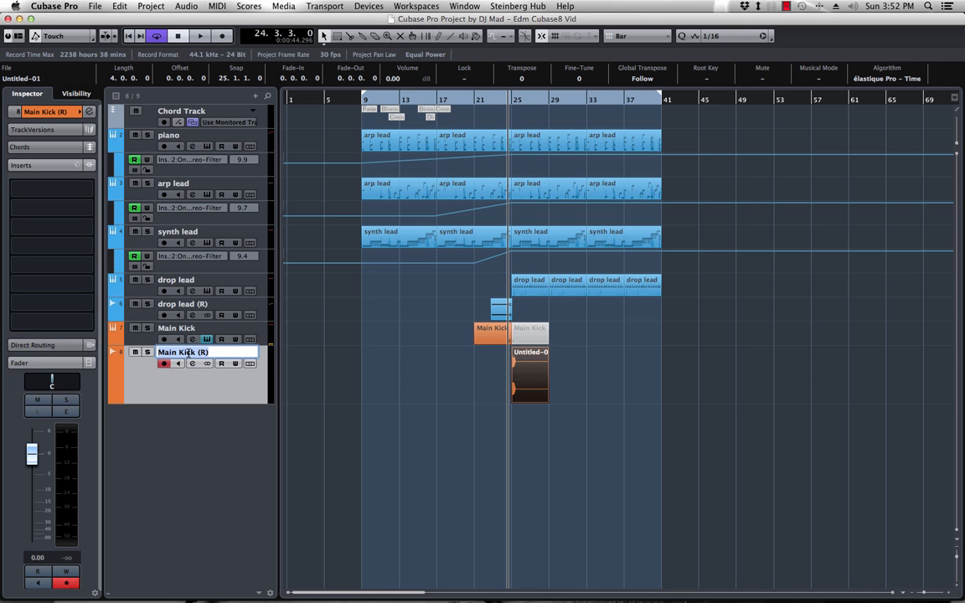
pyautogui.write('KICK IMPACT')
pyautogui.press('Return')
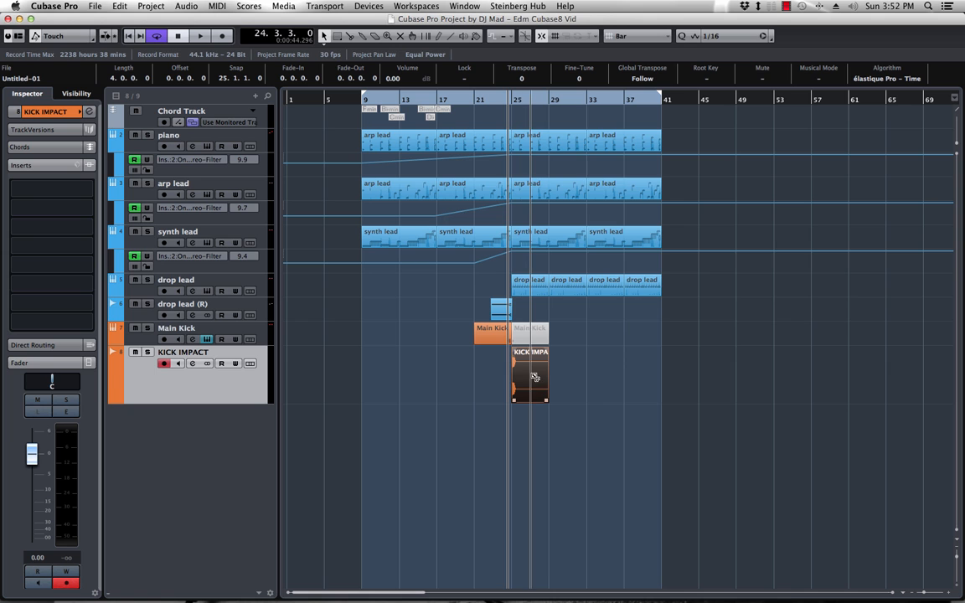
# Open the Steinberg REVelation reverb as an offline process on the KICK IMPACT event and start its preview
pyautogui.rightClick(531, 377)
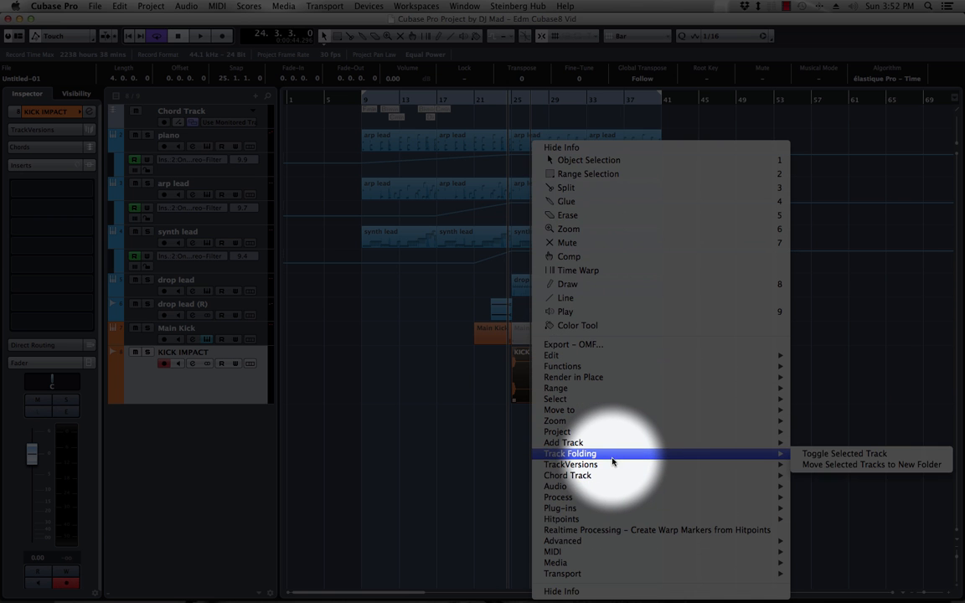
pyautogui.moveTo(578, 508)
pyautogui.moveTo(445, 513)
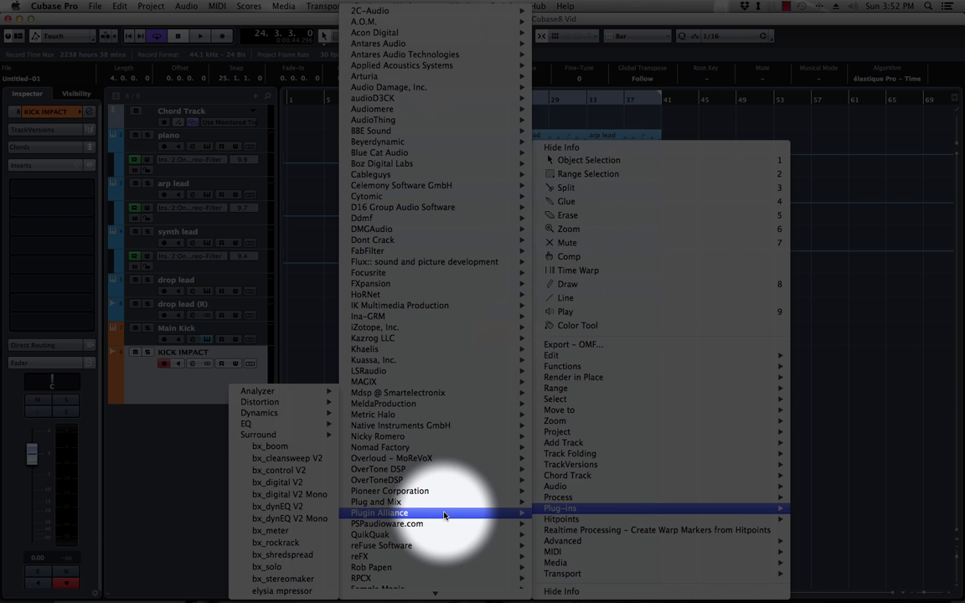
pyautogui.scroll(-6, 444, 514)
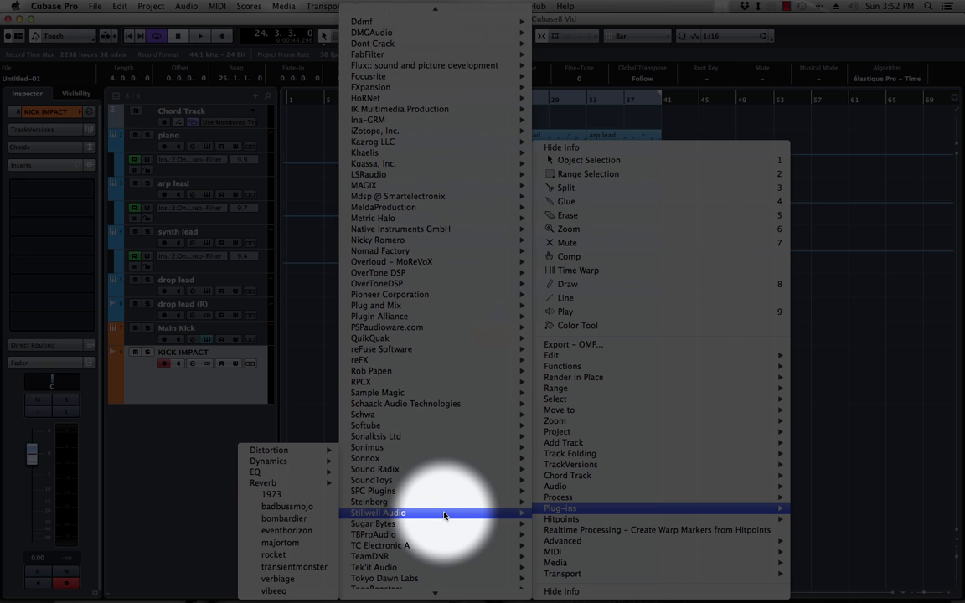
pyautogui.scroll(-2, 444, 513)
pyautogui.moveTo(441, 460)
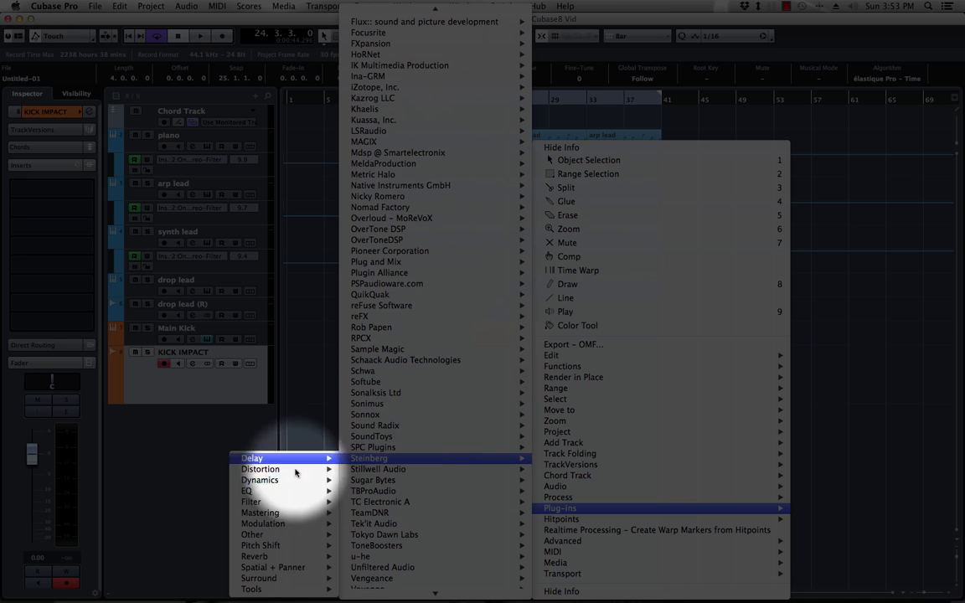
pyautogui.moveTo(251, 556)
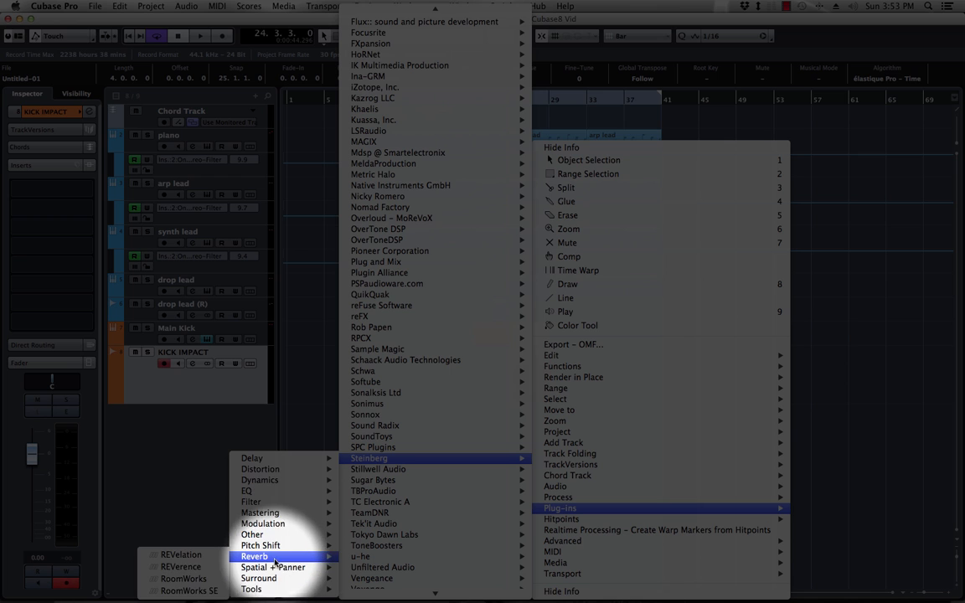
pyautogui.click(197, 557)
pyautogui.click(683, 523)
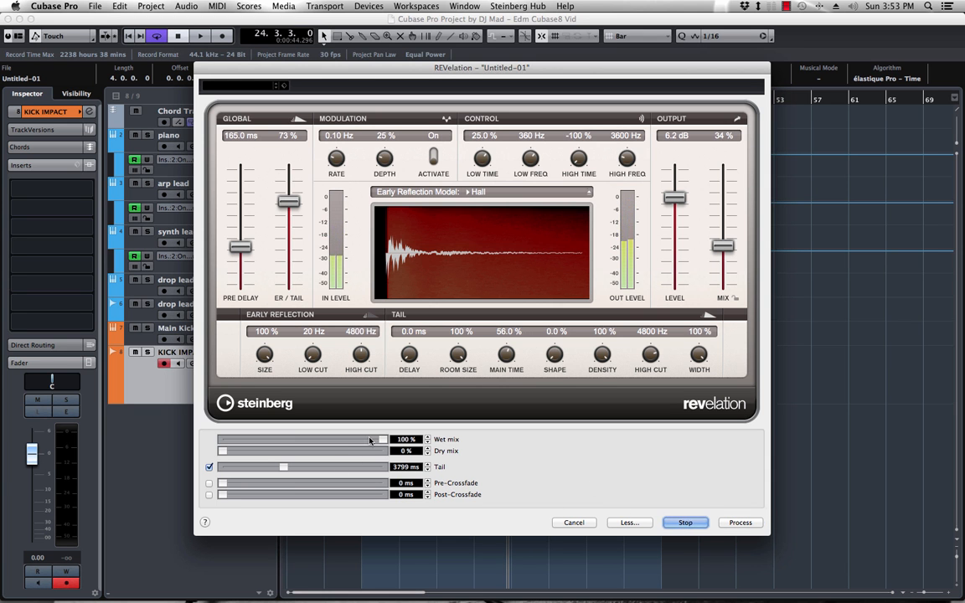
# Set the REVelation process to 17 % wet mix and 83 % dry mix while comparing blends in the preview
pyautogui.moveTo(225, 452); pyautogui.dragTo(279, 452)
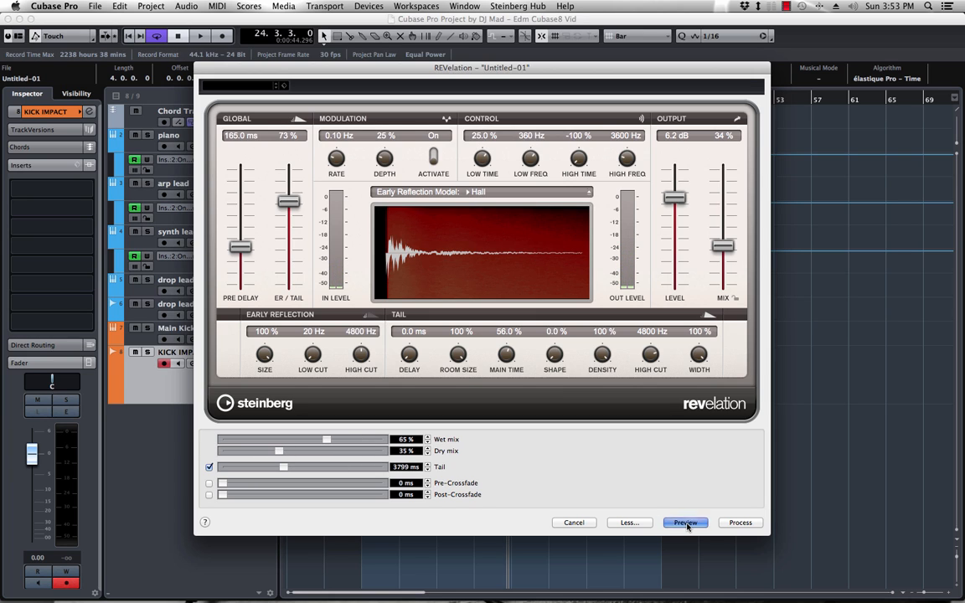
pyautogui.click(685, 522)
pyautogui.moveTo(279, 453); pyautogui.dragTo(313, 453)
pyautogui.click(684, 523)
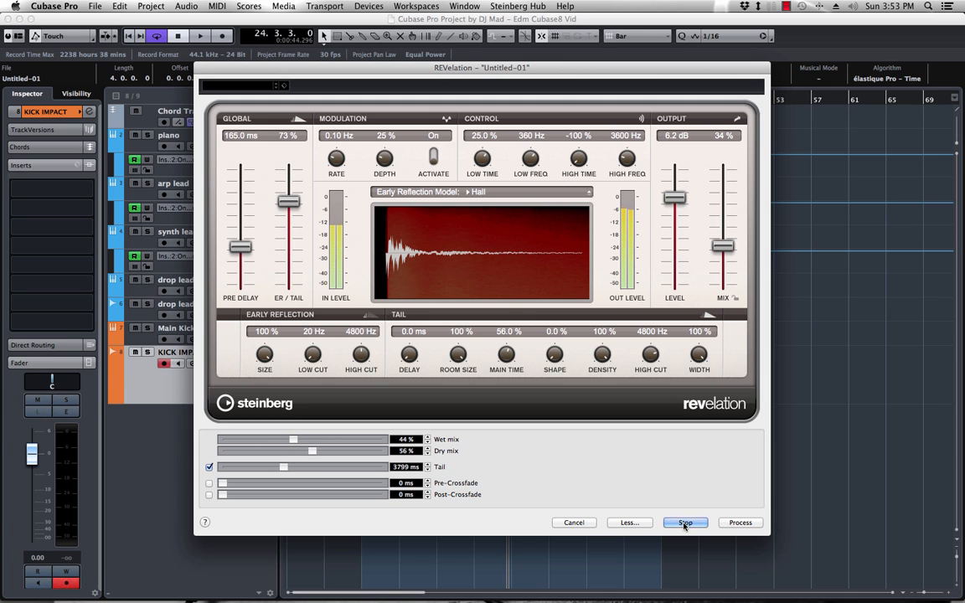
pyautogui.moveTo(312, 450); pyautogui.dragTo(338, 450)
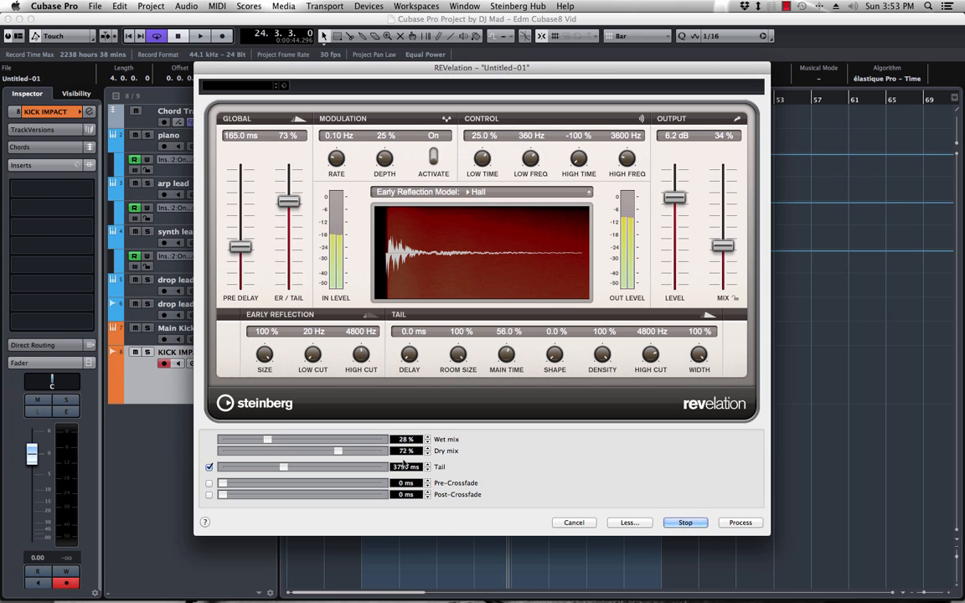
pyautogui.moveTo(338, 450); pyautogui.dragTo(525, 475)
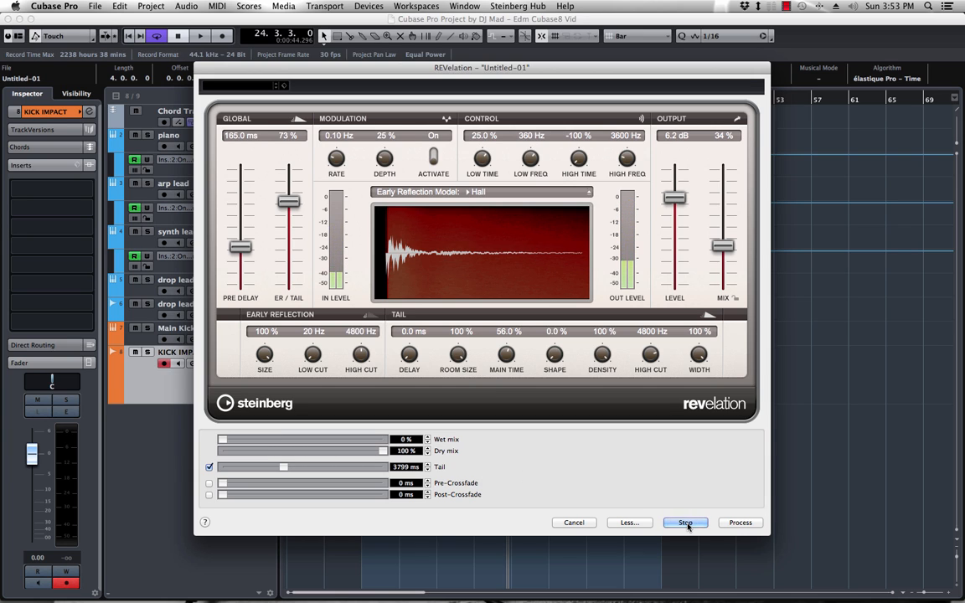
pyautogui.moveTo(383, 451); pyautogui.dragTo(355, 452)
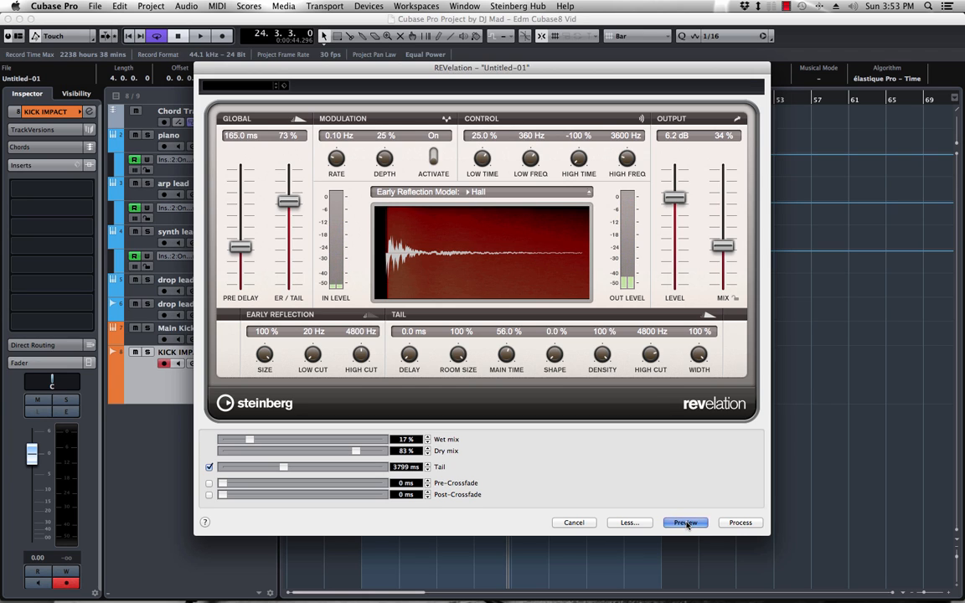
# Lower REVelation's High Freq to 2000 Hz while previewing, and process the KICK IMPACT event with the reverb
pyautogui.click(686, 522)
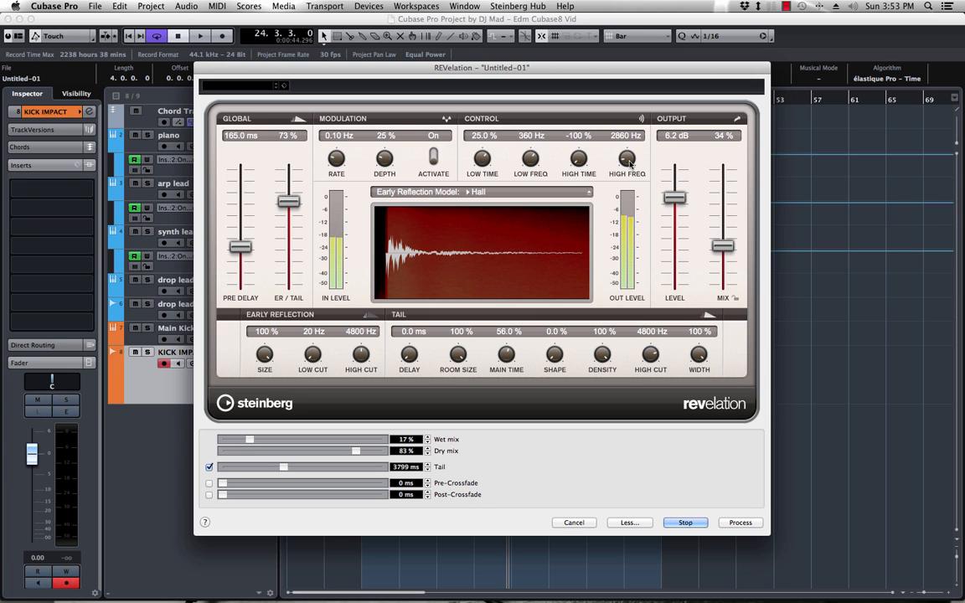
pyautogui.moveTo(628, 159); pyautogui.dragTo(628, 164)
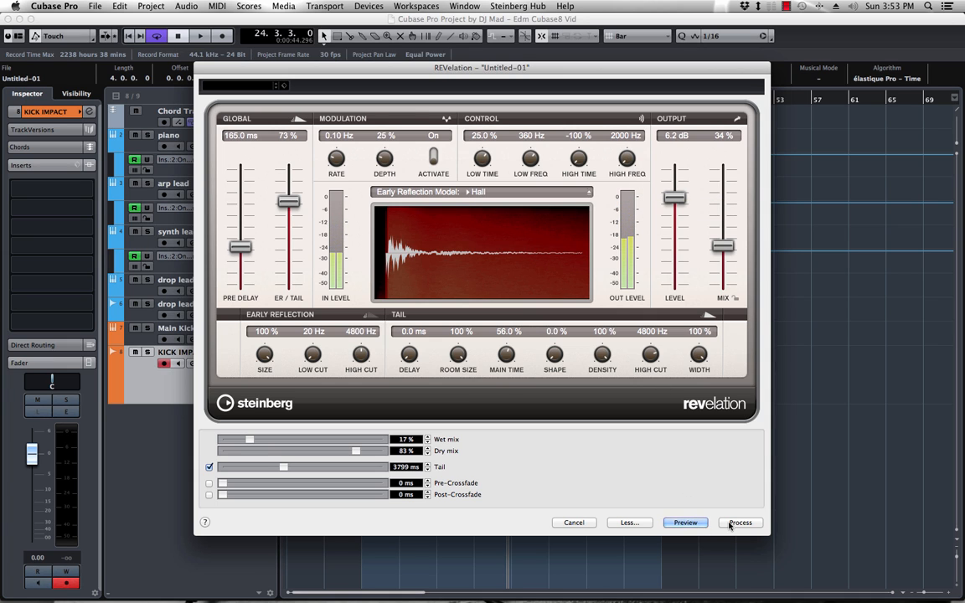
pyautogui.click(728, 523)
# Play the transition into bar 25, briefly soloing the KICK IMPACT track to hear its reverb tail
pyautogui.press('space')
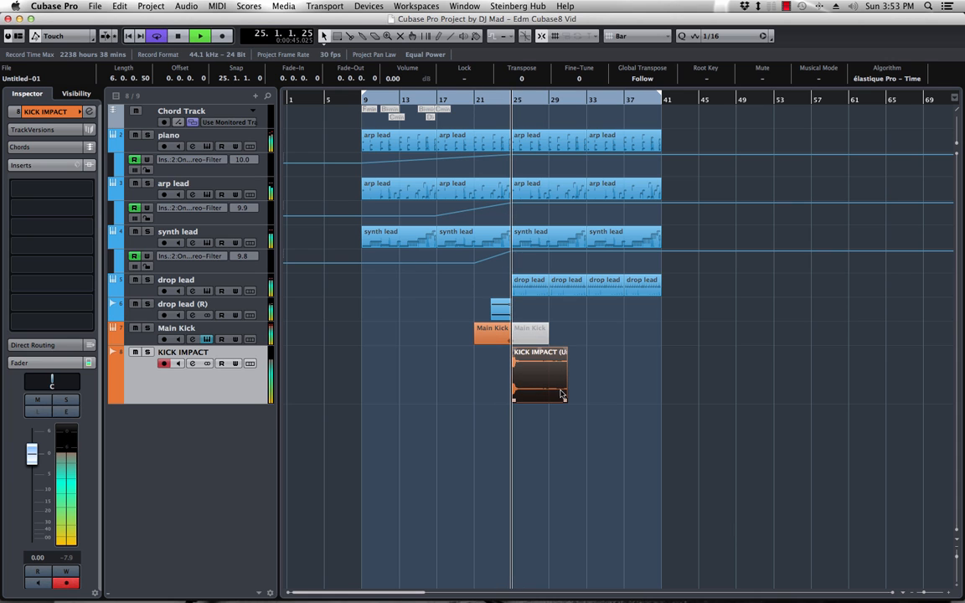
pyautogui.click(147, 352)
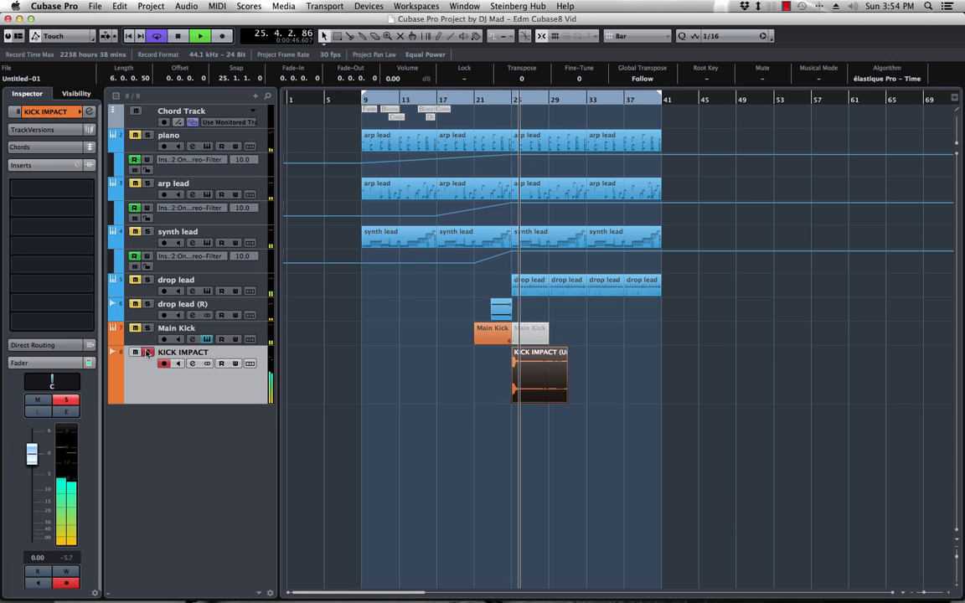
pyautogui.click(146, 352)
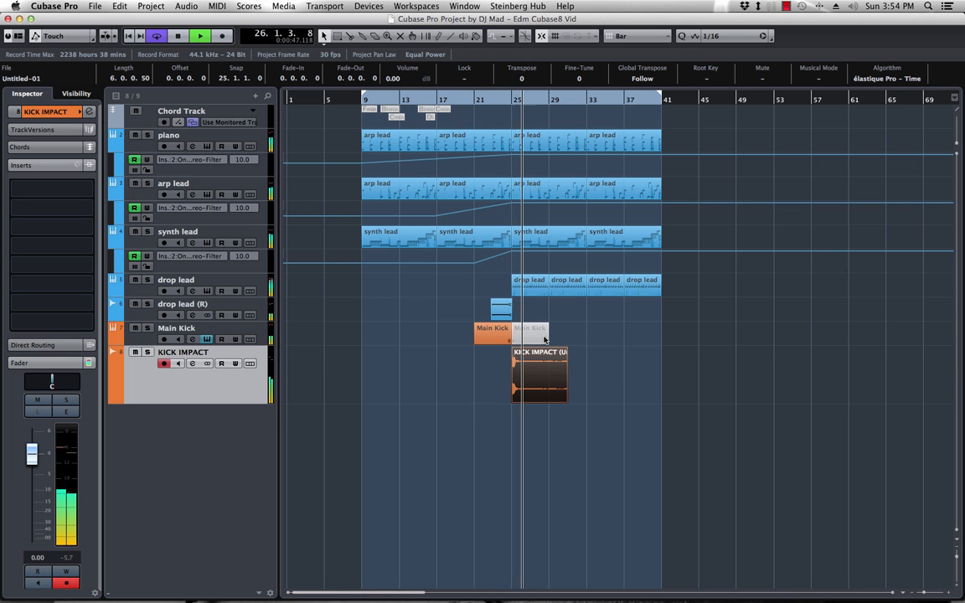
pyautogui.press('space')
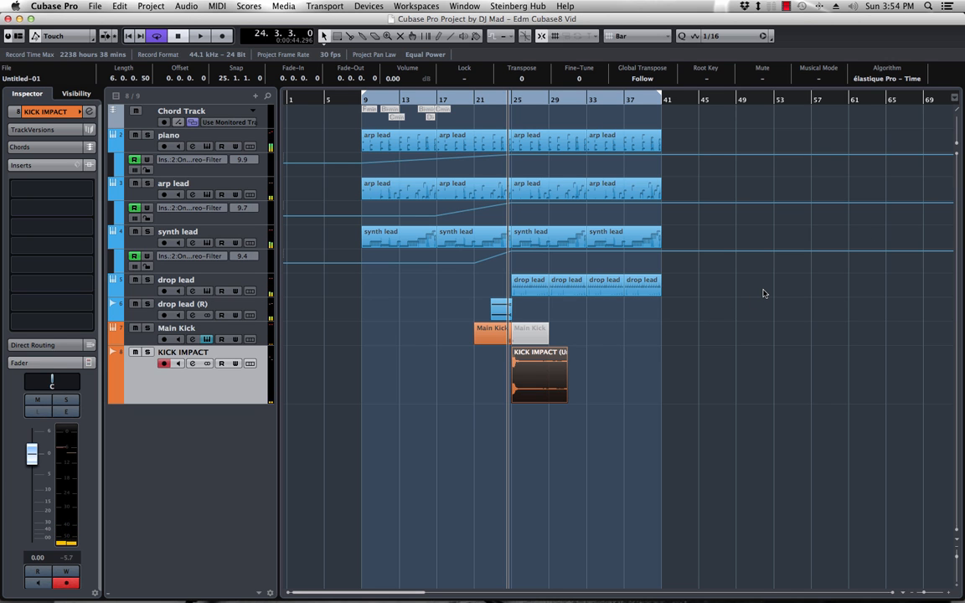
# Open MediaBay and audition ES_Claps&Snares_Reverse_01 from the Reversed Claps & Snares folder
pyautogui.press('F3')
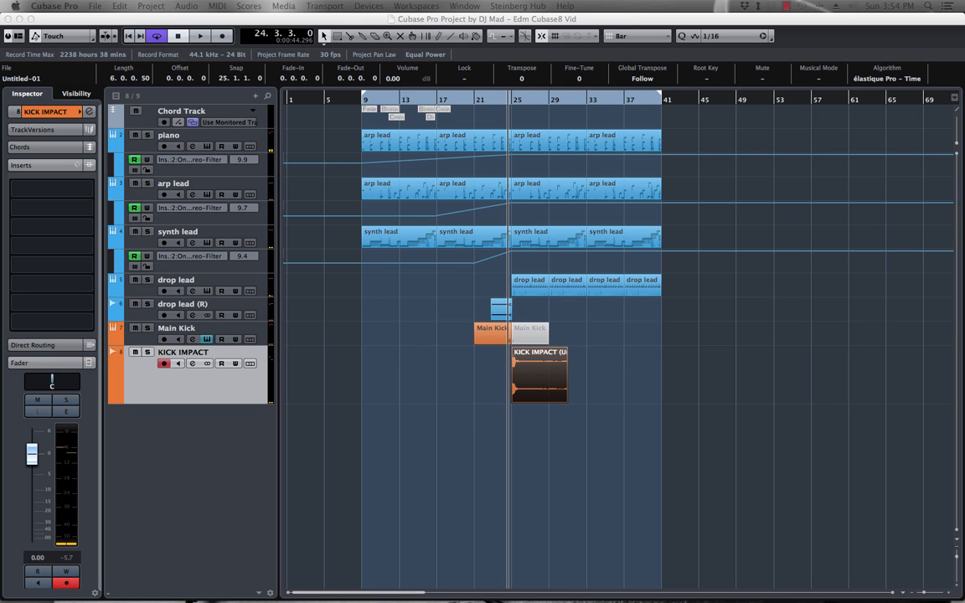
pyautogui.moveTo(963, 51); pyautogui.dragTo(505, 126)
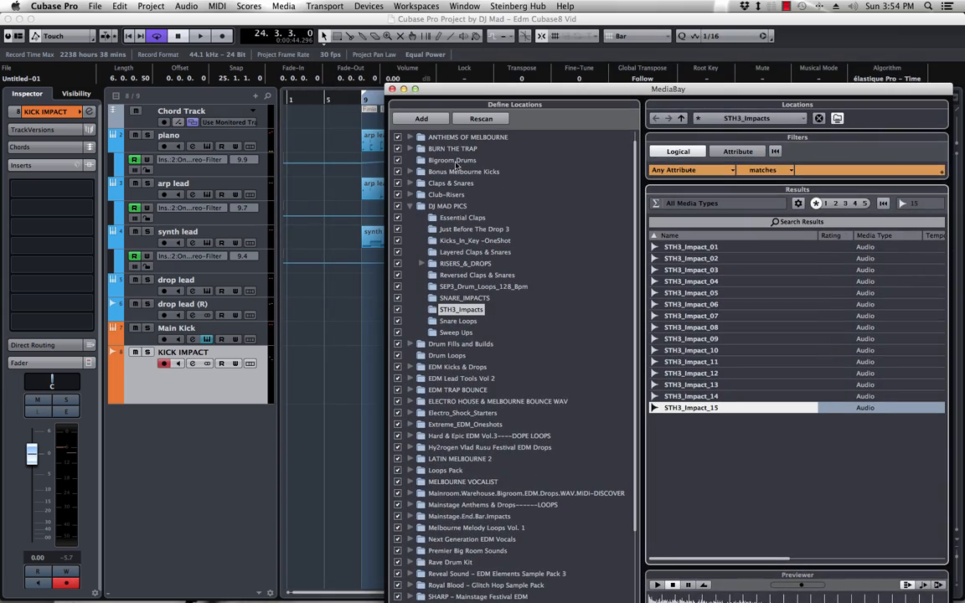
pyautogui.moveTo(627, 93); pyautogui.dragTo(560, 49)
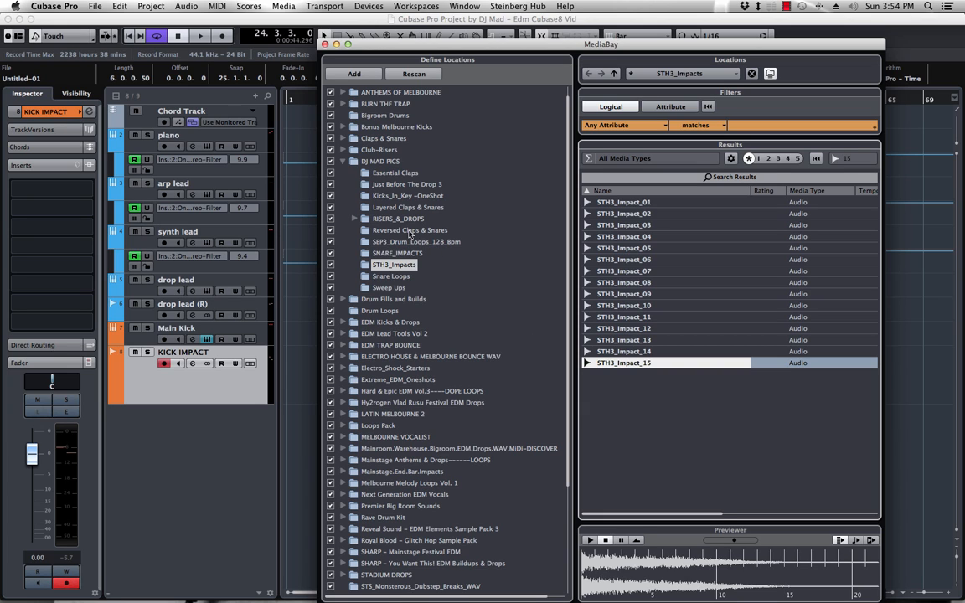
pyautogui.click(409, 231)
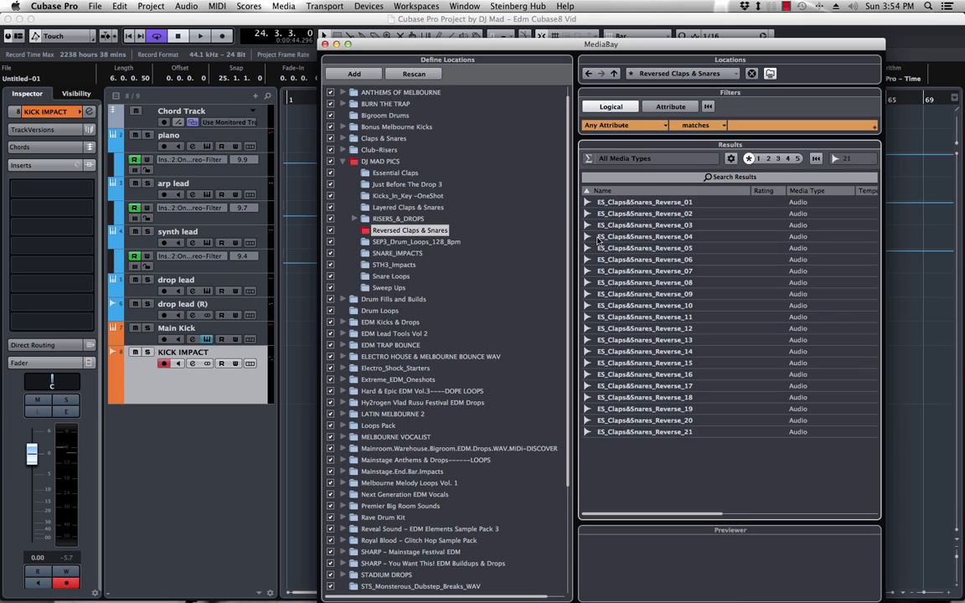
pyautogui.click(637, 204)
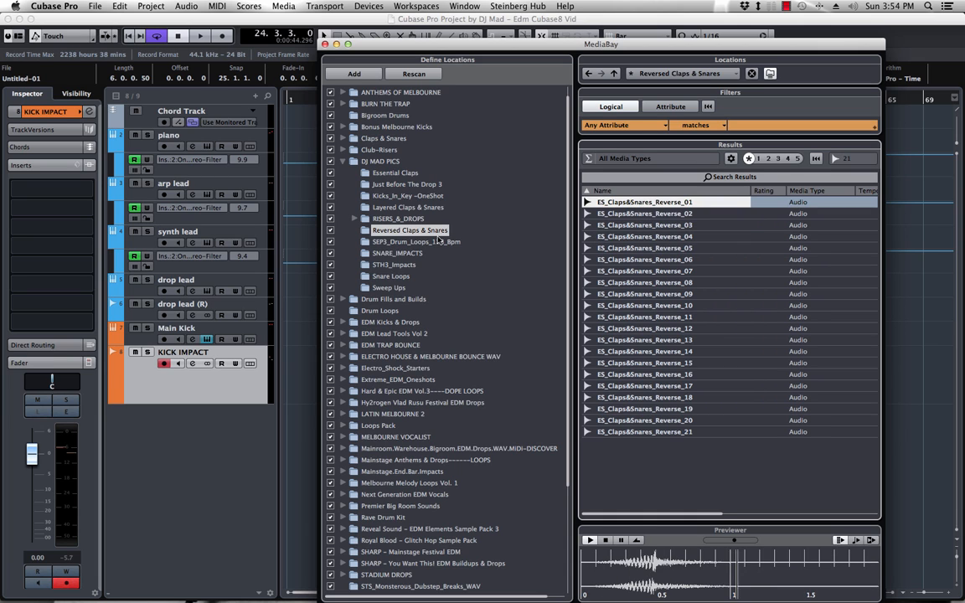
# Audition the first eight samples in the Layered Claps & Snares folder, up to ES_Layered_ClapSnare_08
pyautogui.click(404, 206)
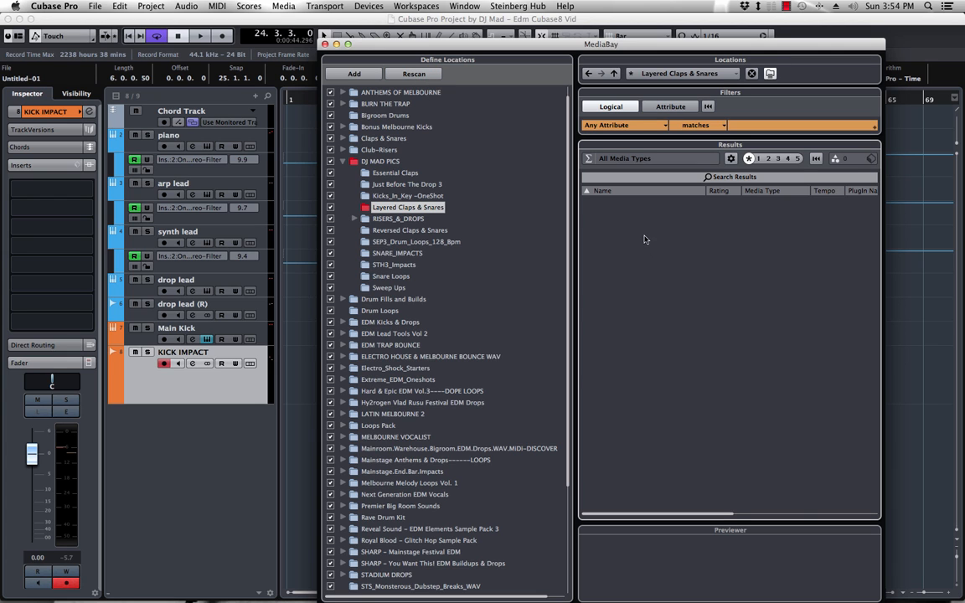
pyautogui.press('Down')
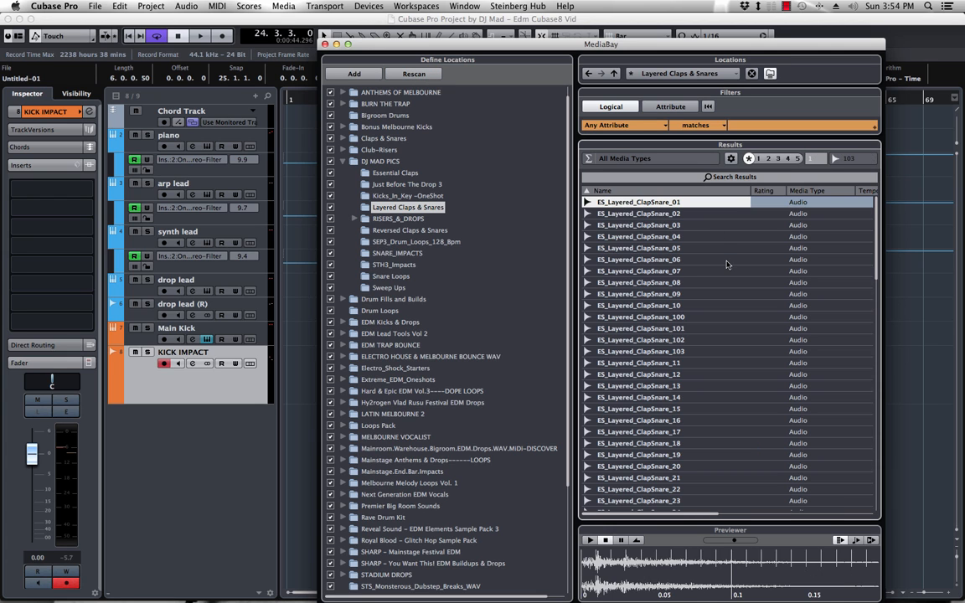
pyautogui.press('Down')
pyautogui.press('Down')
pyautogui.press('Down')
pyautogui.press('Down')
pyautogui.press('Down')
pyautogui.press('Down')
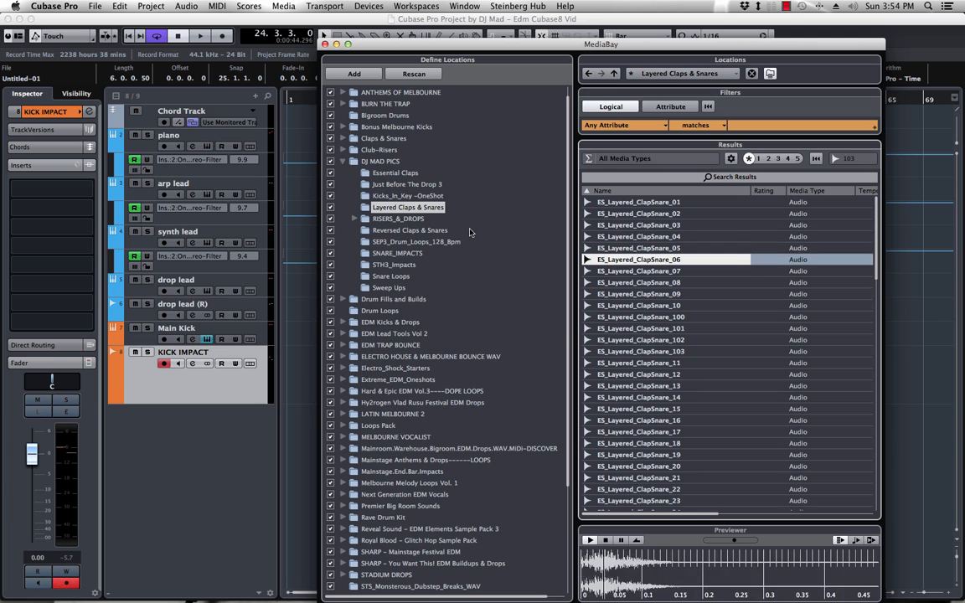
pyautogui.press('Down')
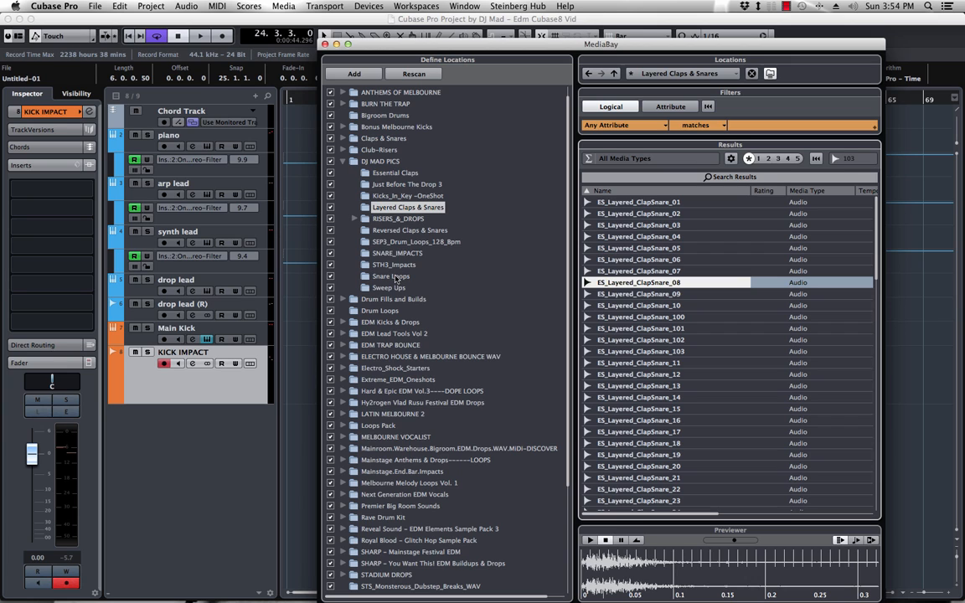
# Audition the FX loops ES_FXLp_01_128bpm through ES_FXLp_04_128bpm in the Snare Loops folder
pyautogui.click(397, 277)
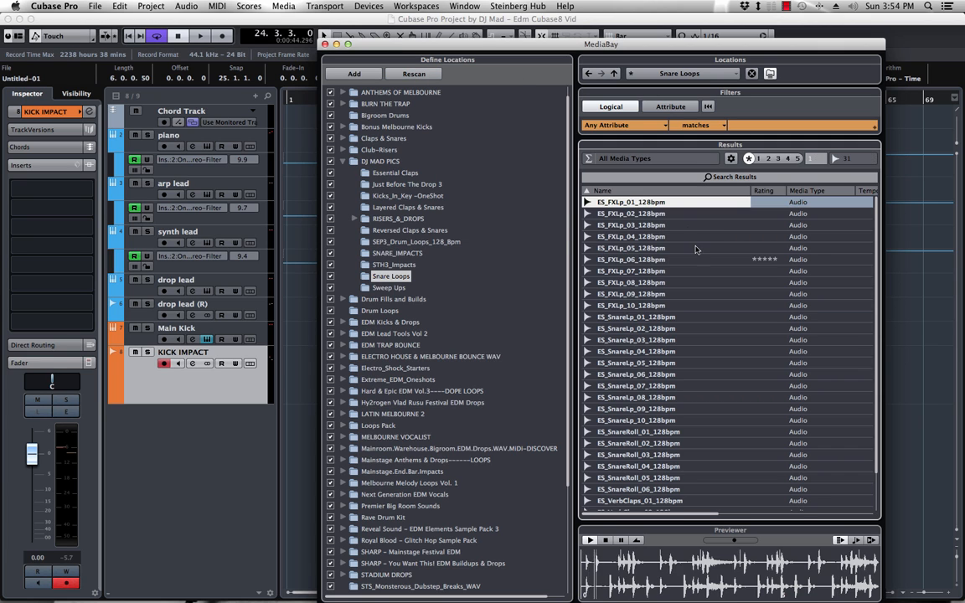
pyautogui.press('Down')
pyautogui.press('Down')
pyautogui.press('Down')
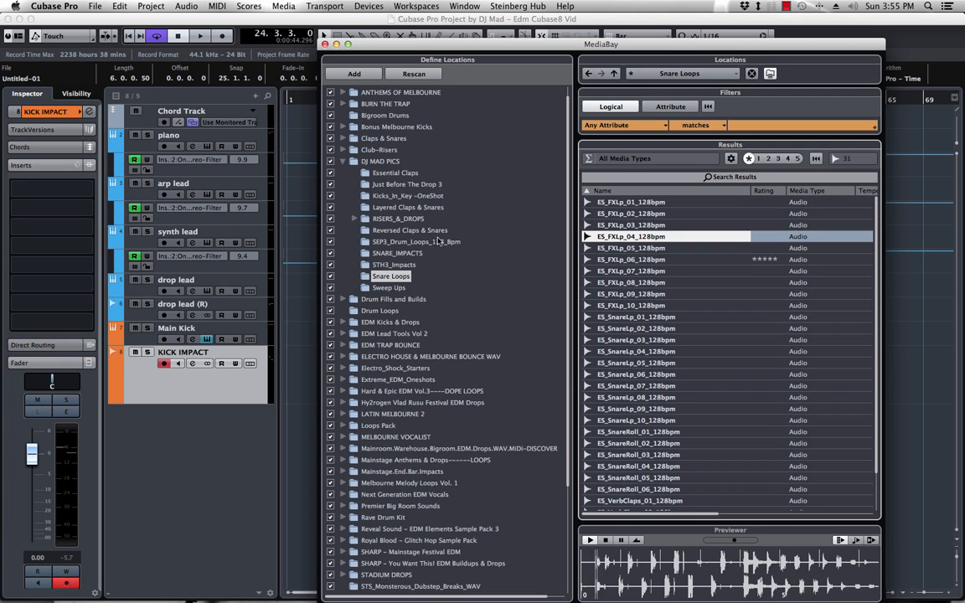
# Return to the Layered Claps & Snares folder, compare its first samples and select ES_Layered_ClapSnare_06
pyautogui.click(449, 230)
pyautogui.click(413, 209)
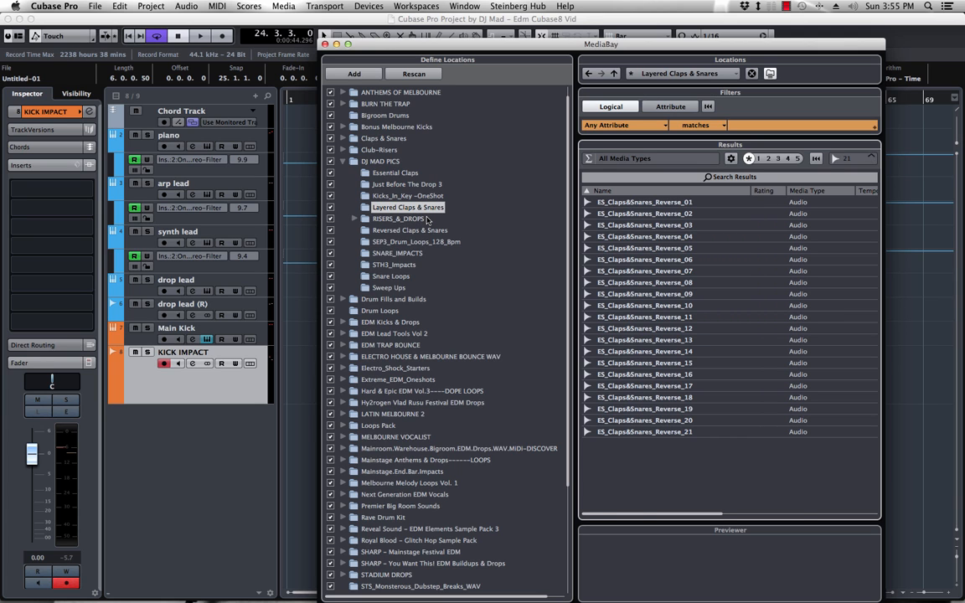
pyautogui.click(651, 227)
pyautogui.press('Up')
pyautogui.press('Up')
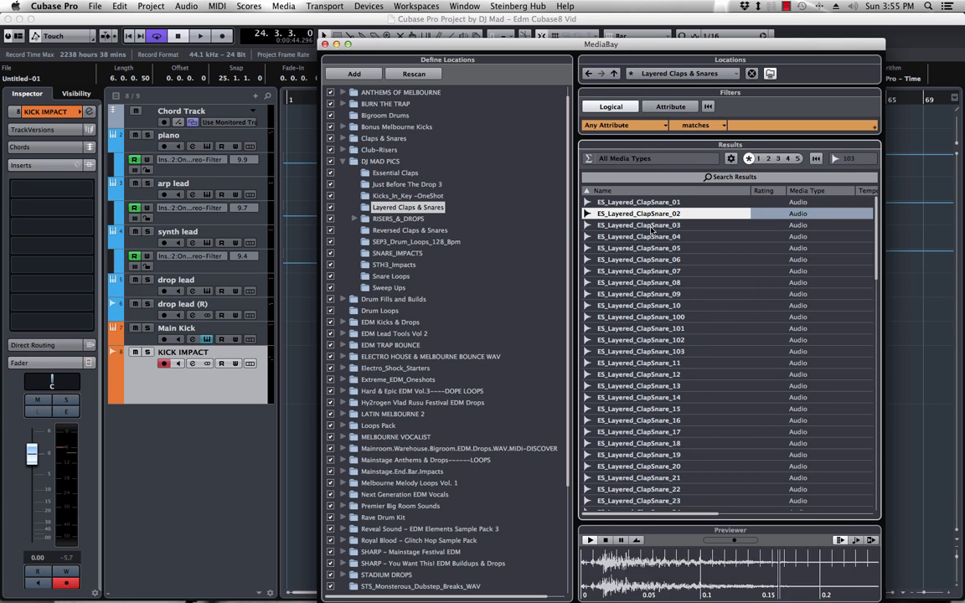
pyautogui.press('Down')
pyautogui.press('Down')
pyautogui.press('Down')
pyautogui.press('Down')
pyautogui.press('Down')
pyautogui.press('Down')
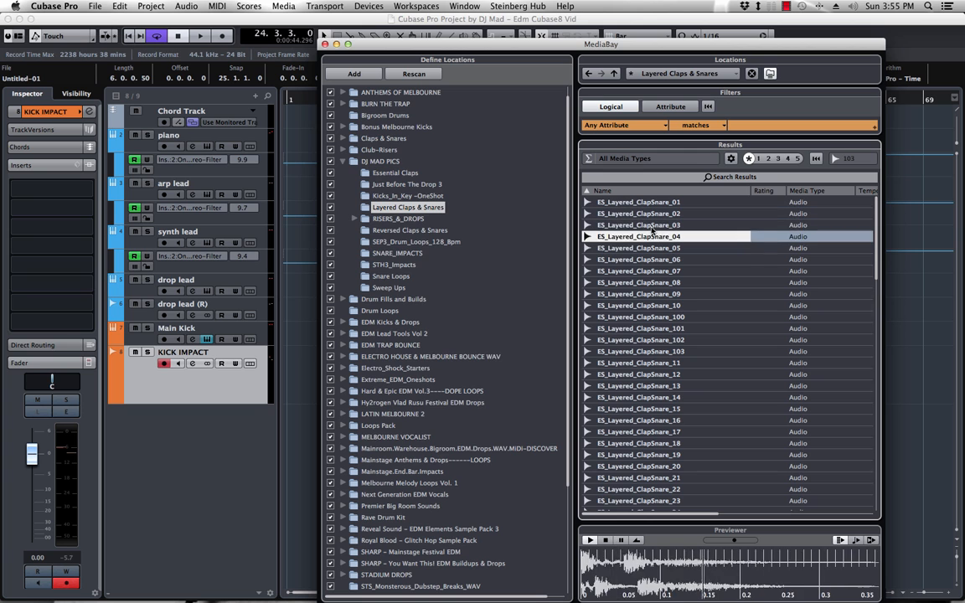
pyautogui.press('Up')
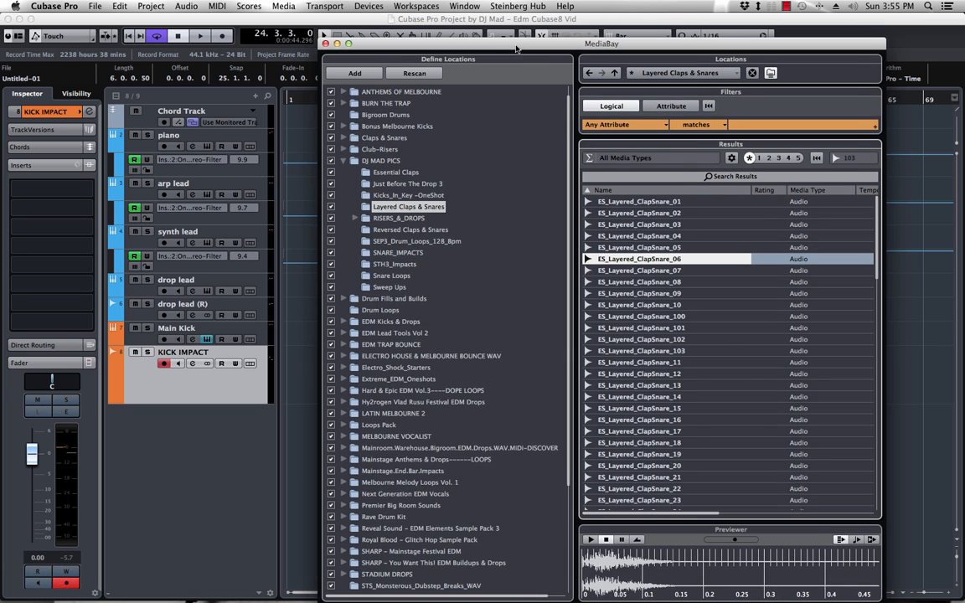
# Load ES_Layered_ClapSnare_06 onto the C2 pad of the new Groove Agent SE instrument and trigger the pad to hear it
pyautogui.press('F5')
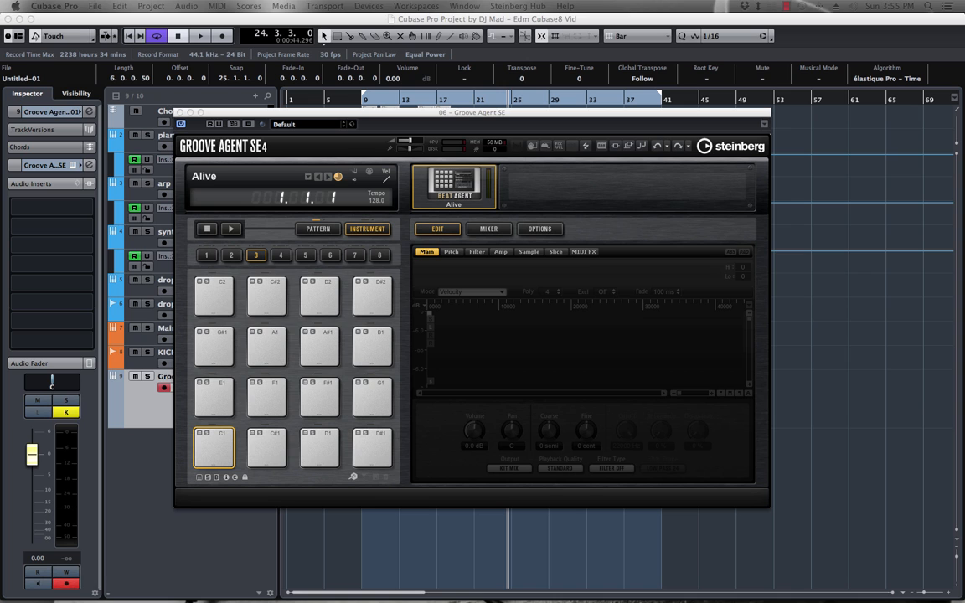
pyautogui.moveTo(302, 599); pyautogui.dragTo(213, 297)
pyautogui.click(212, 298)
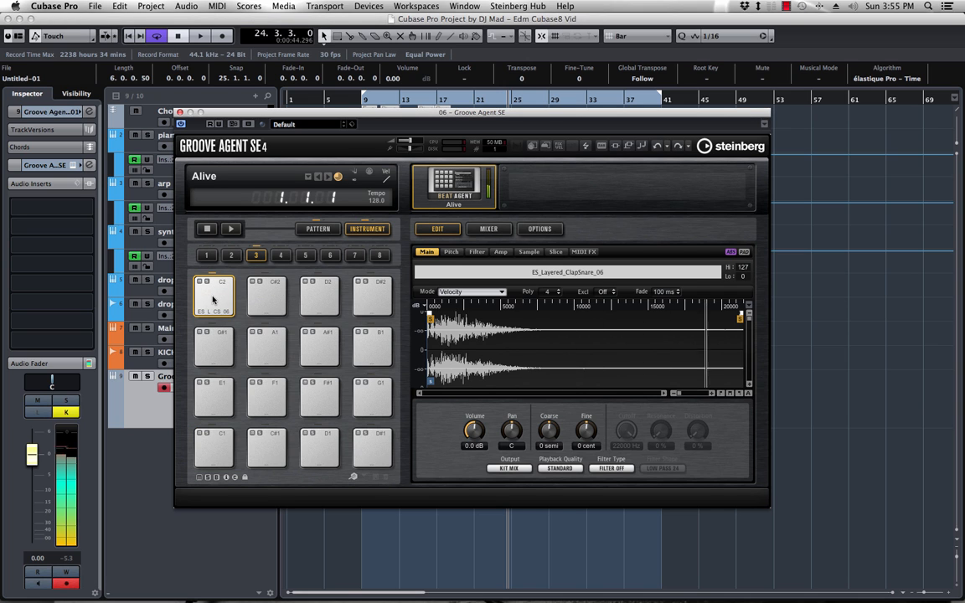
pyautogui.click(213, 299)
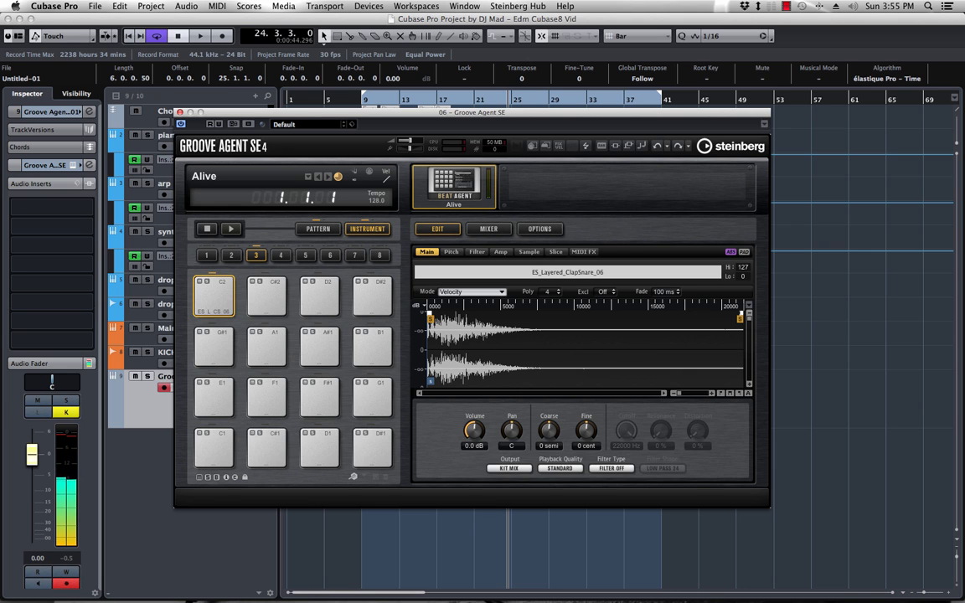
# Record a C2 snare pattern on the Groove Agent SE 01 track over the drop, from bar 25 to bar 29
pyautogui.moveTo(457, 114); pyautogui.dragTo(964, 69)
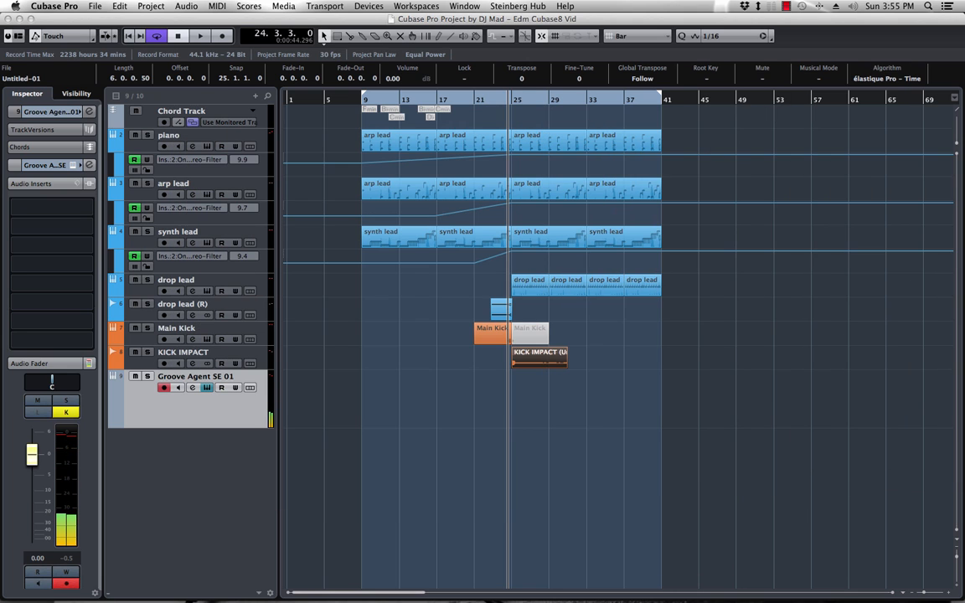
pyautogui.press('space')
pyautogui.press('space')
pyautogui.press('space')
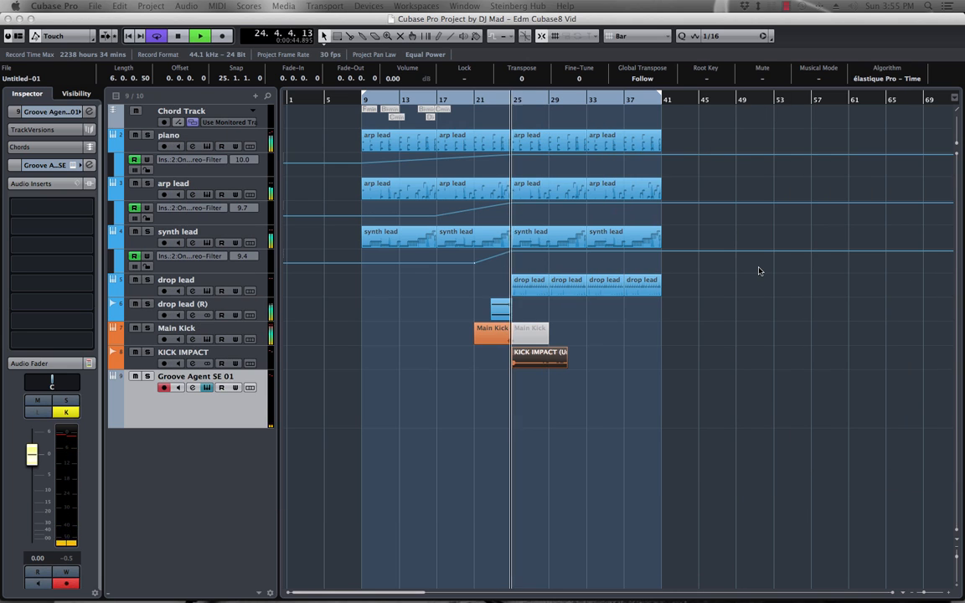
pyautogui.press('KP_Multiply')
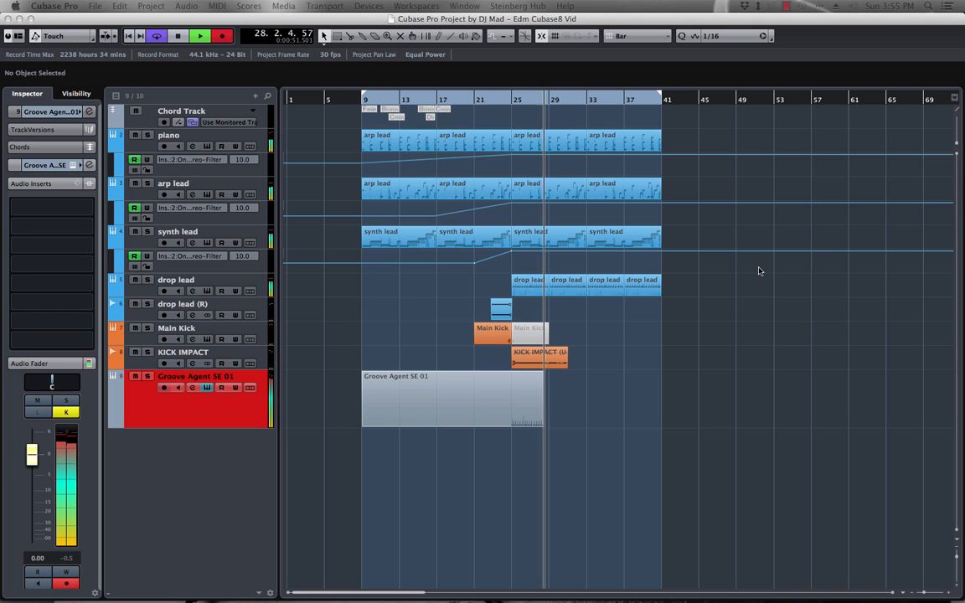
pyautogui.press('space')
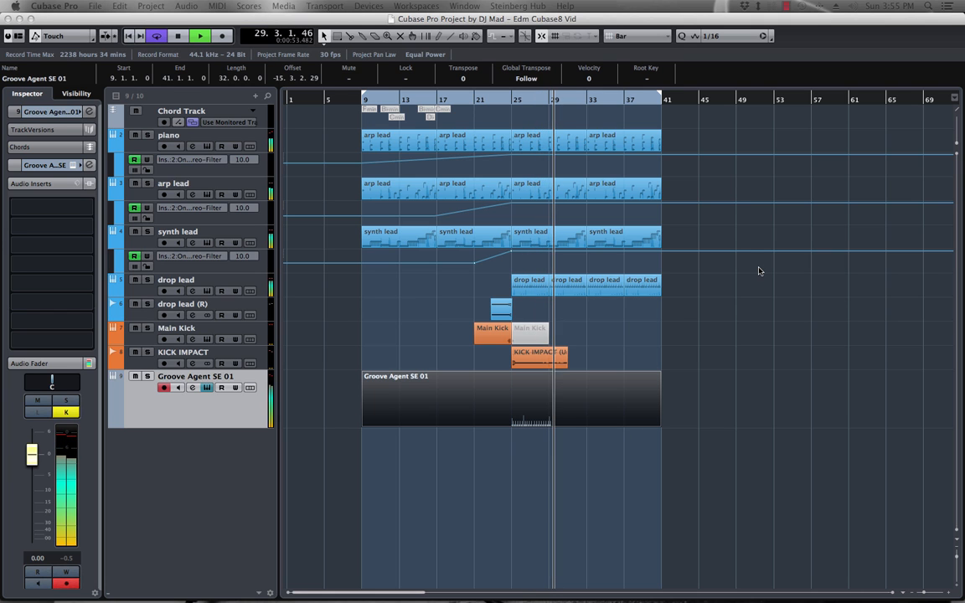
# Review the recorded C2 notes in the Key Editor and delete the extra note at bar 29
pyautogui.doubleClick(537, 390)
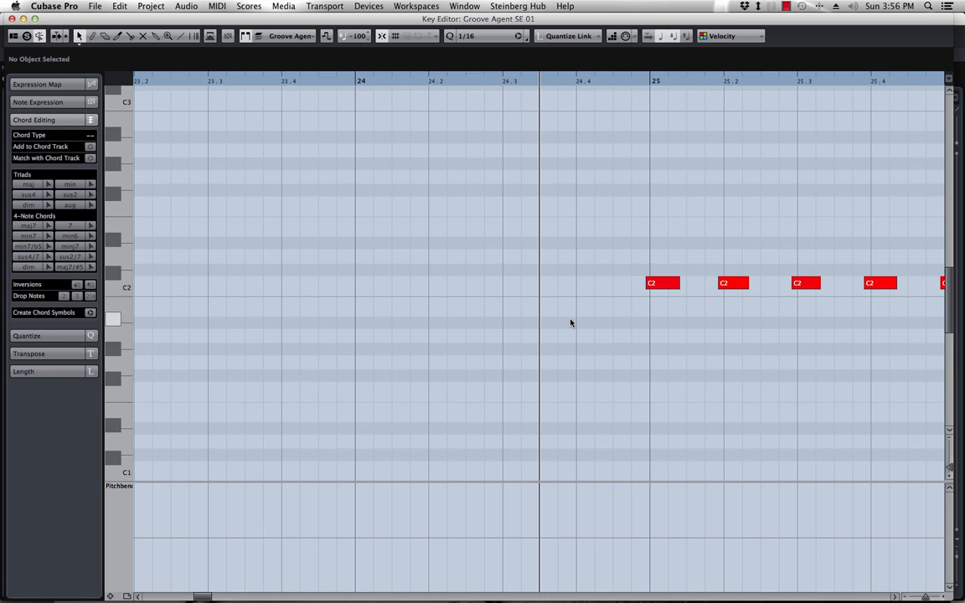
pyautogui.press('super+a')
pyautogui.hscroll(6, 603, 312)
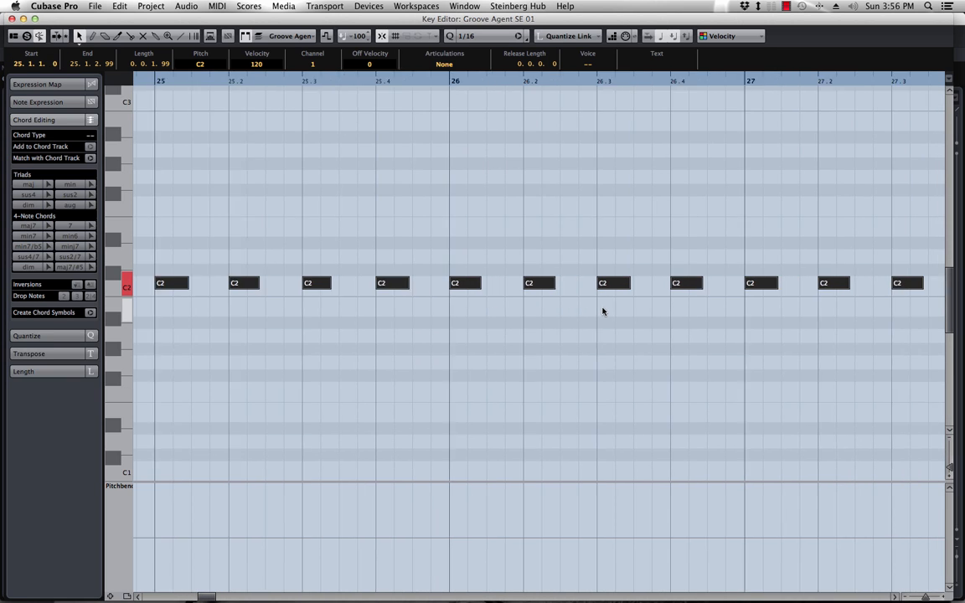
pyautogui.hscroll(10, 602, 311)
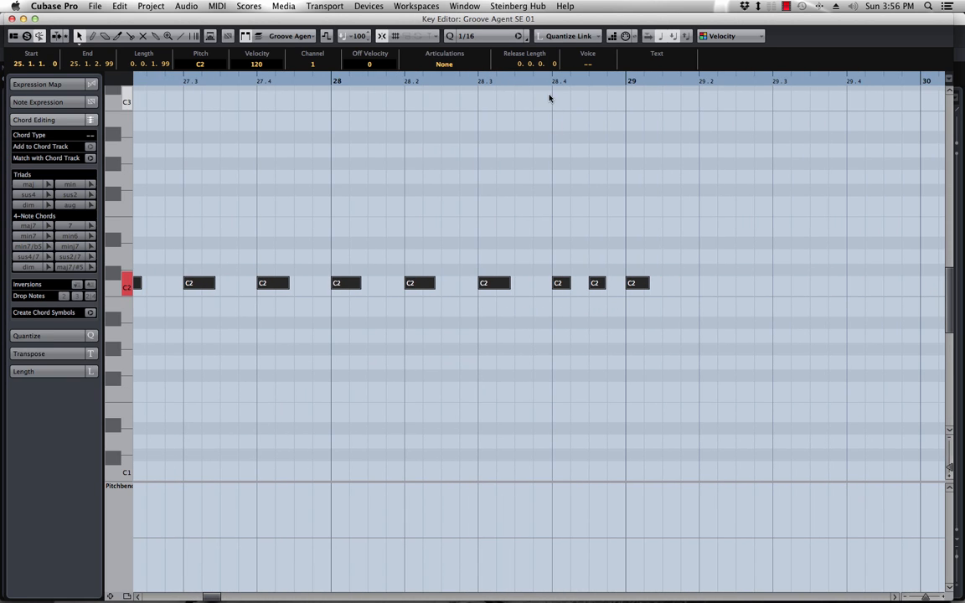
pyautogui.click(543, 90)
pyautogui.click(640, 283)
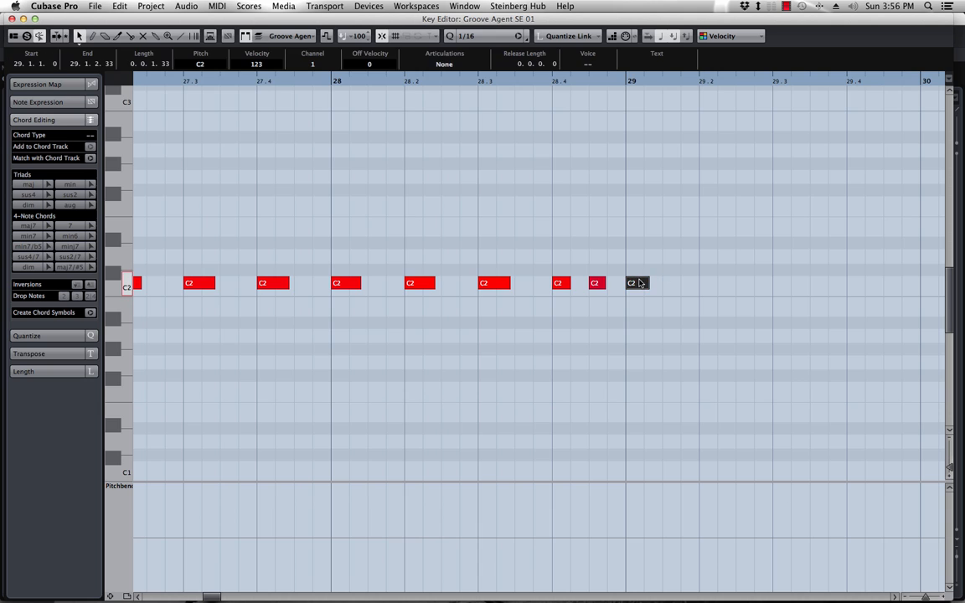
pyautogui.press('Delete')
pyautogui.click(12, 18)
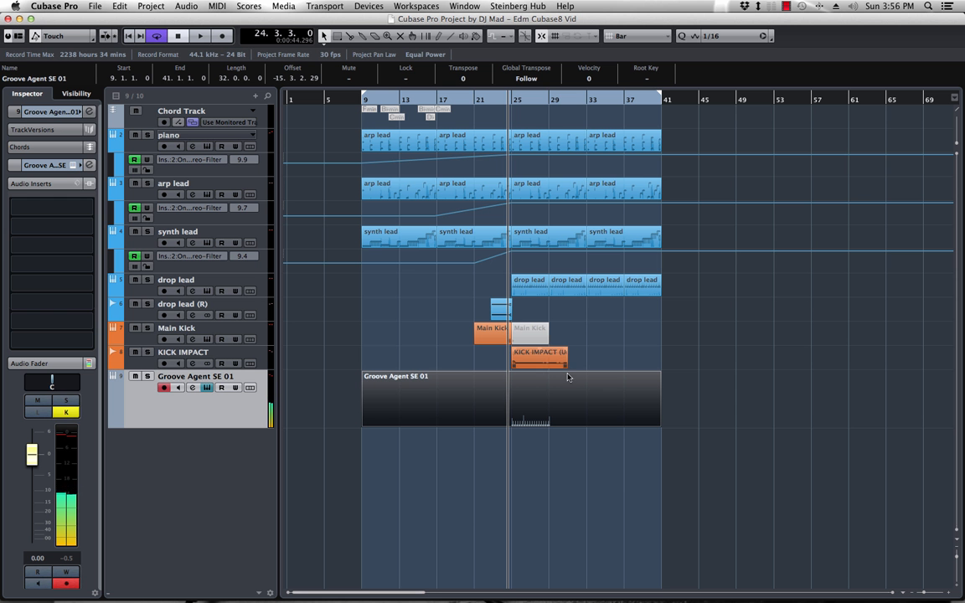
# Split the recorded Groove Agent SE 01 part at bars 25 and 29 and delete the pieces outside that range
pyautogui.click(512, 394)
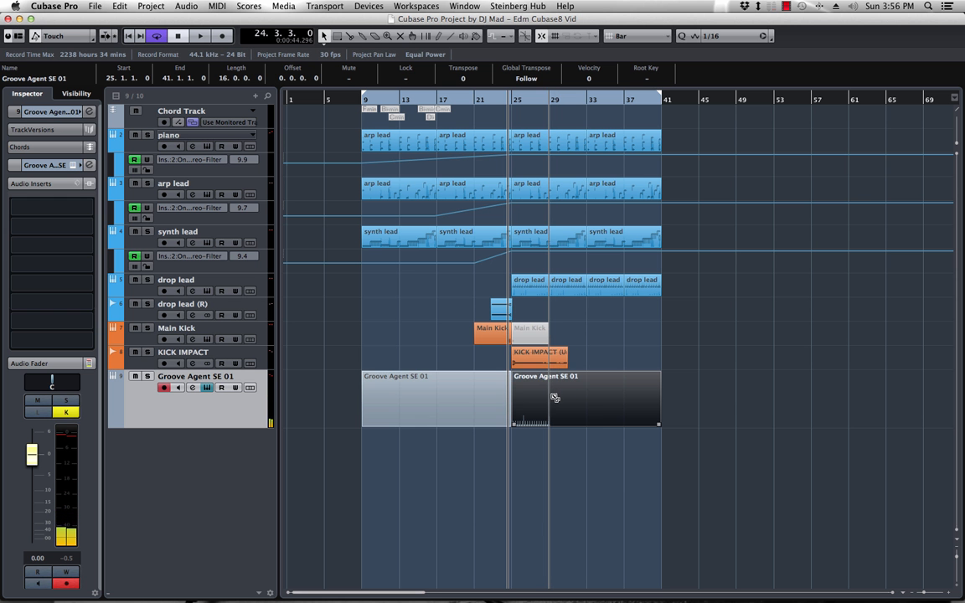
pyautogui.click(551, 397)
pyautogui.press('Delete')
pyautogui.click(424, 397)
pyautogui.press('Delete')
# Duplicate the four-bar snare part three times up to bar 41 and lower the track's volume to -5.11 dB
pyautogui.click(538, 402)
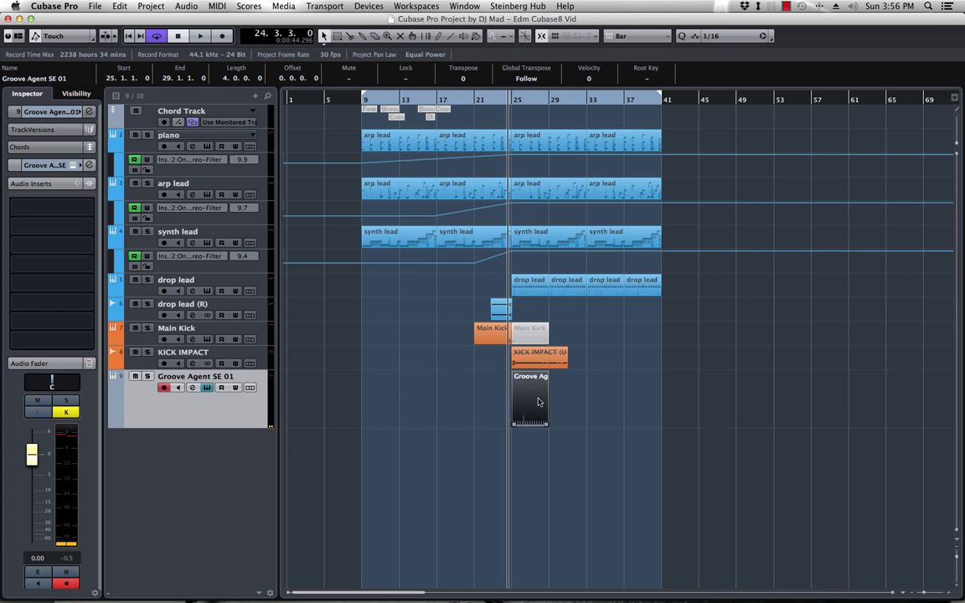
pyautogui.press('super+d')
pyautogui.press('super+d')
pyautogui.press('super+d')
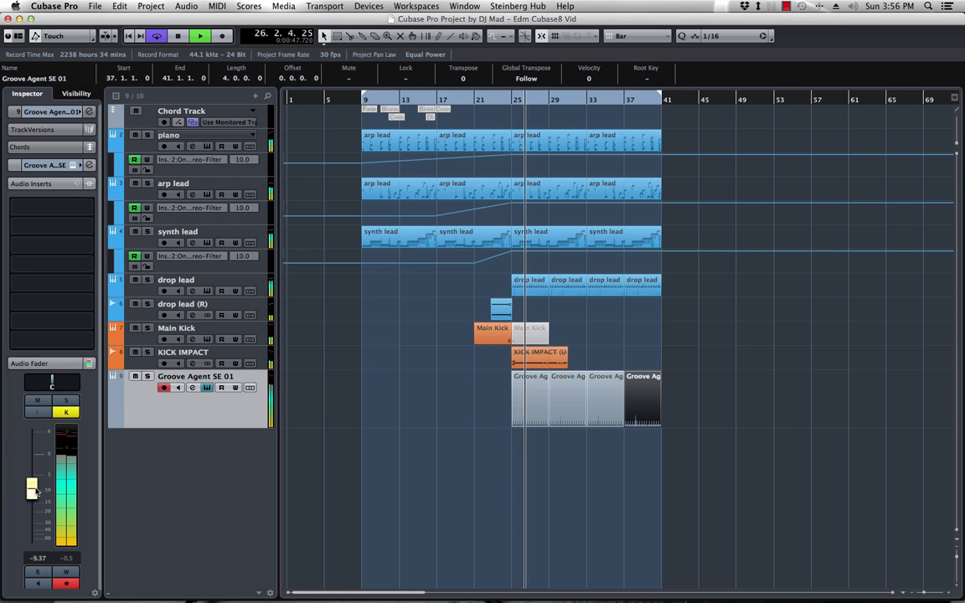
pyautogui.moveTo(34, 457); pyautogui.dragTo(38, 480)
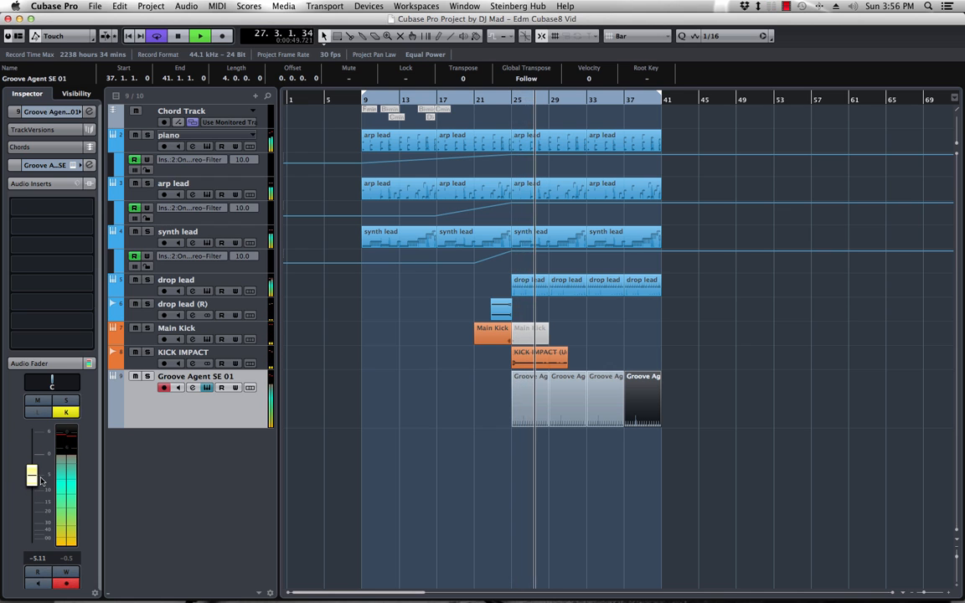
pyautogui.press('space')
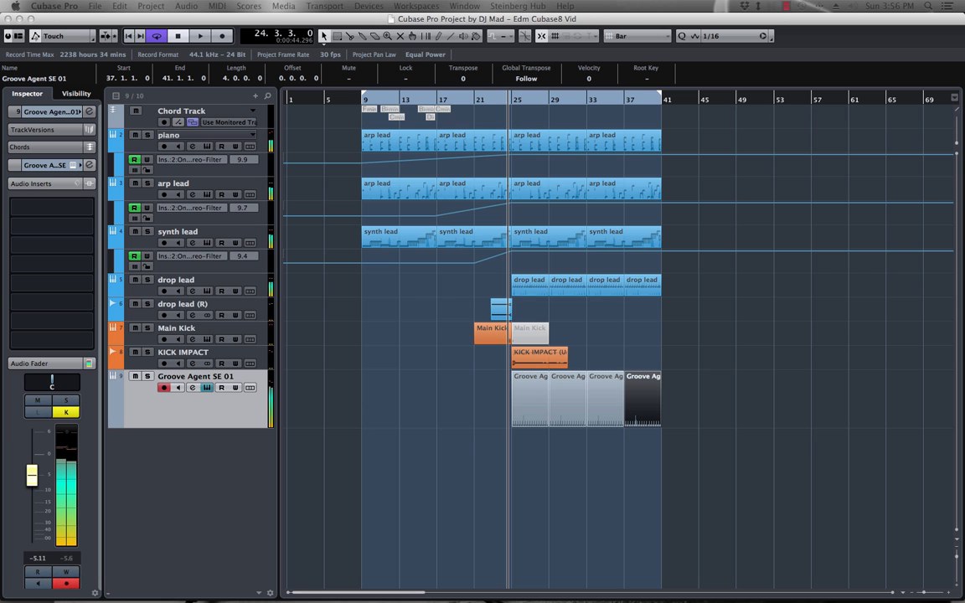
# Load ES_Essential_Clap_07 from MediaBay onto the C#2 pad of Groove Agent SE and trigger the pad to hear it
pyautogui.moveTo(963, 100); pyautogui.dragTo(495, 106)
pyautogui.press('F5')
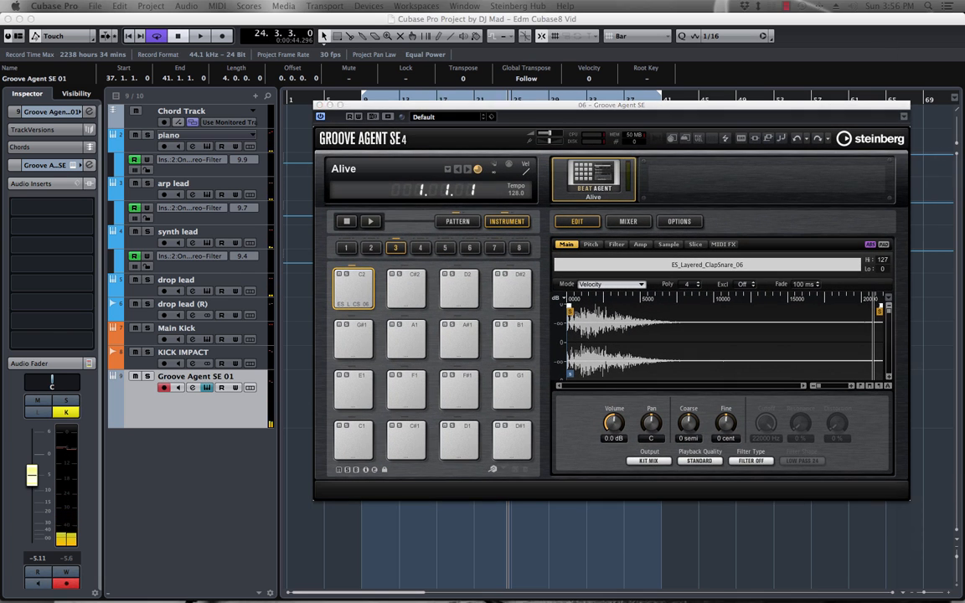
pyautogui.moveTo(454, 107); pyautogui.dragTo(963, 138)
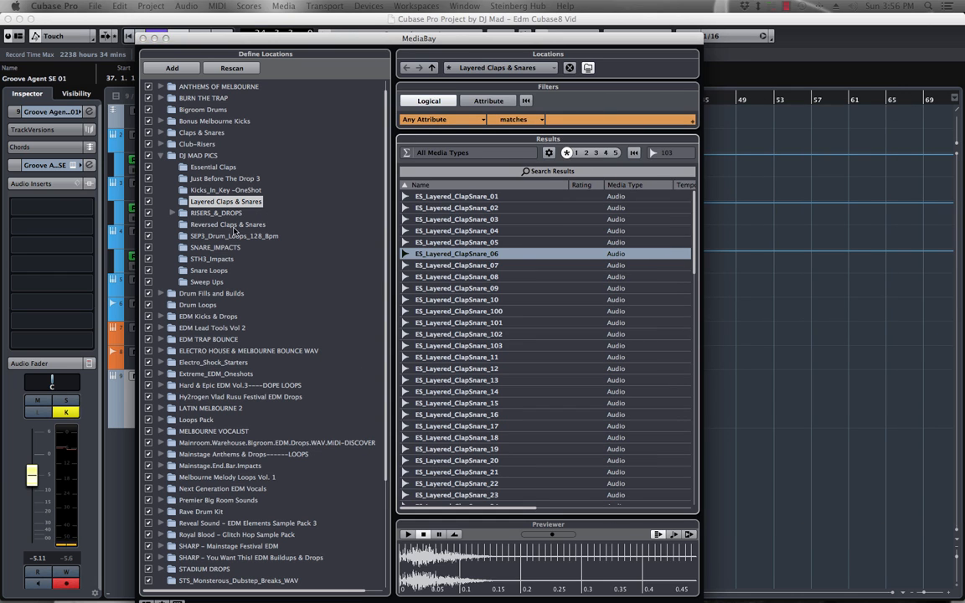
pyautogui.press('F5')
pyautogui.moveTo(963, 178); pyautogui.dragTo(441, 163)
pyautogui.click(391, 347)
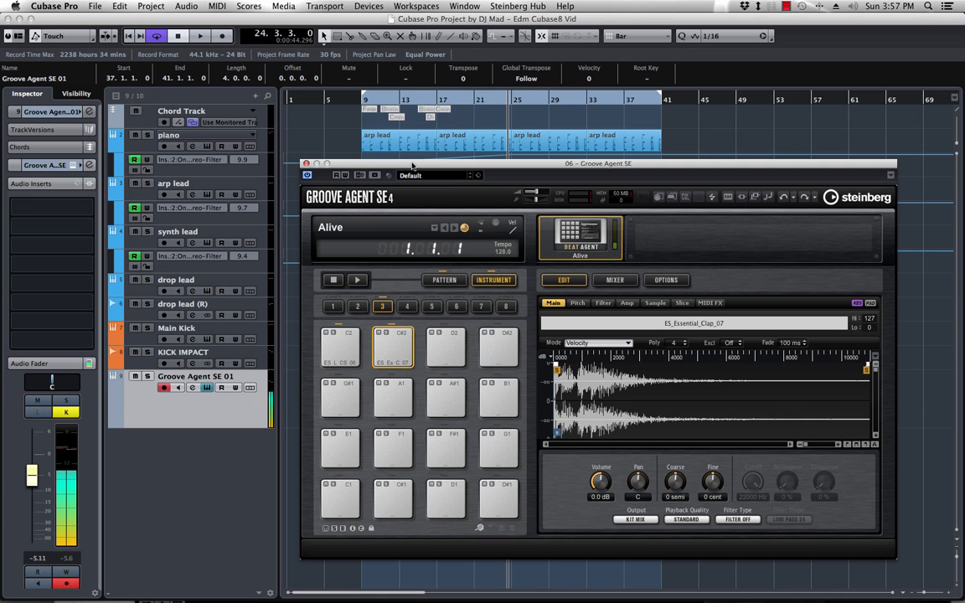
pyautogui.moveTo(437, 165); pyautogui.dragTo(963, 167)
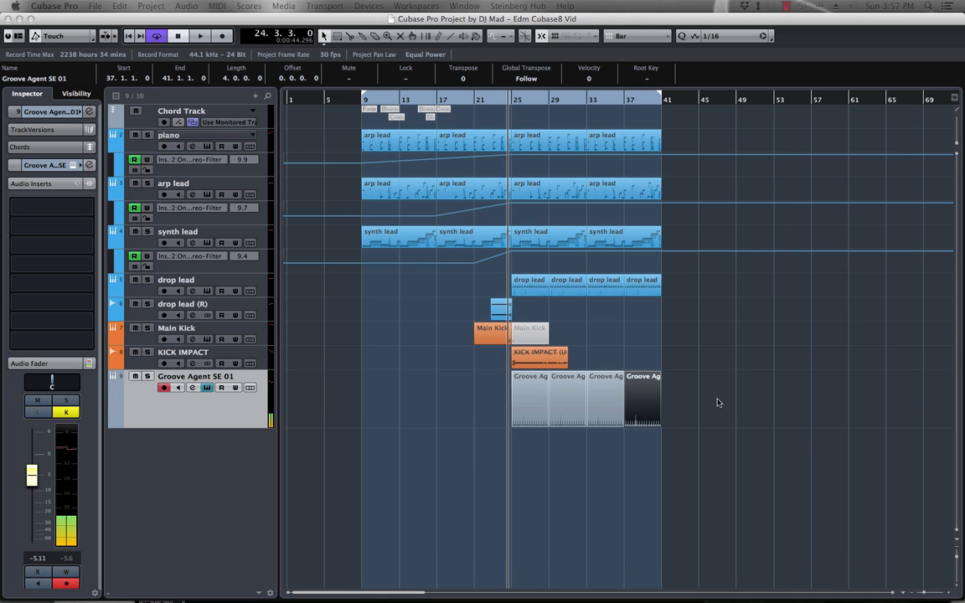
# Glue the four Groove Agent SE 01 parts into a single part from bar 25 to bar 41
pyautogui.moveTo(719, 404); pyautogui.dragTo(478, 397)
pyautogui.rightClick(559, 398)
pyautogui.click(601, 398)
pyautogui.click(559, 399)
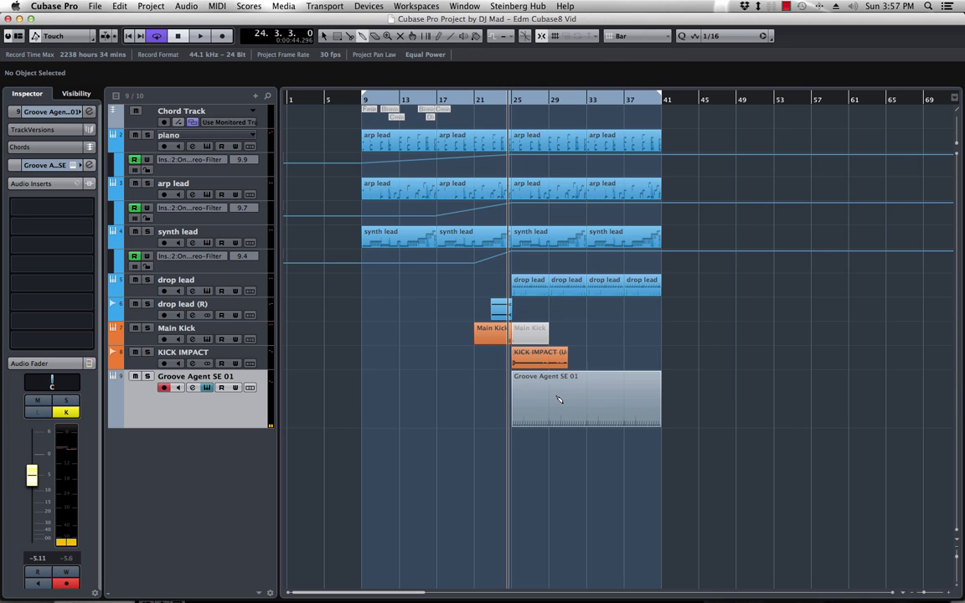
# Copy all C2 notes of the glued part up to C#2 to layer the clap, and play back the result
pyautogui.doubleClick(566, 391)
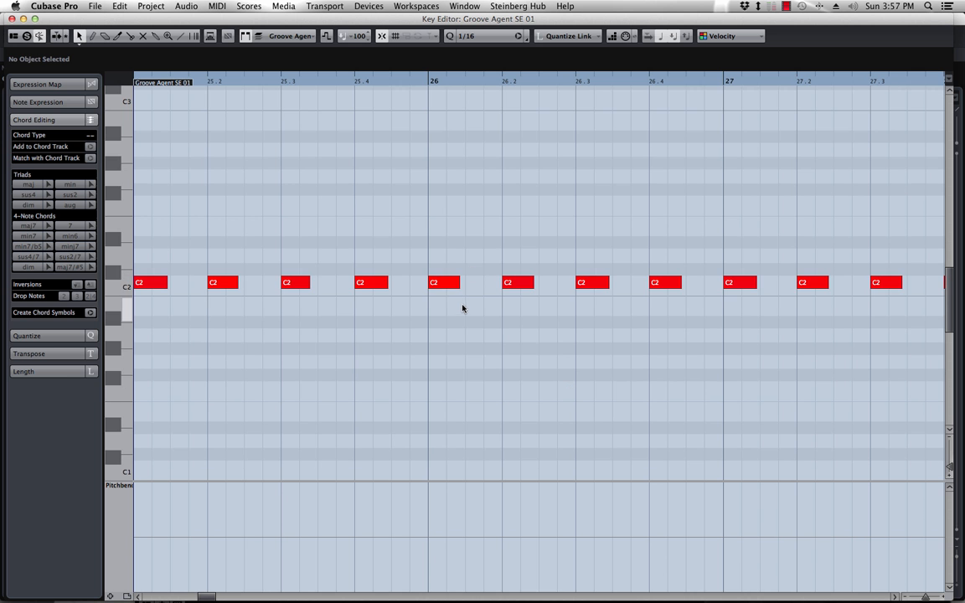
pyautogui.hotkey('ctrl', 'a')
pyautogui.moveTo(431, 284); pyautogui.dragTo(433, 271)
pyautogui.press('space')
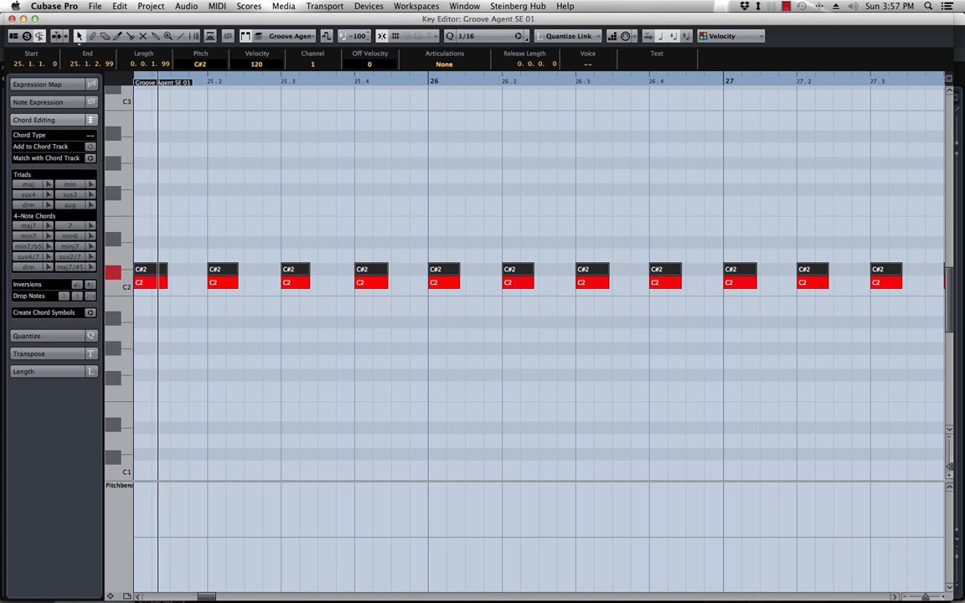
pyautogui.click(12, 17)
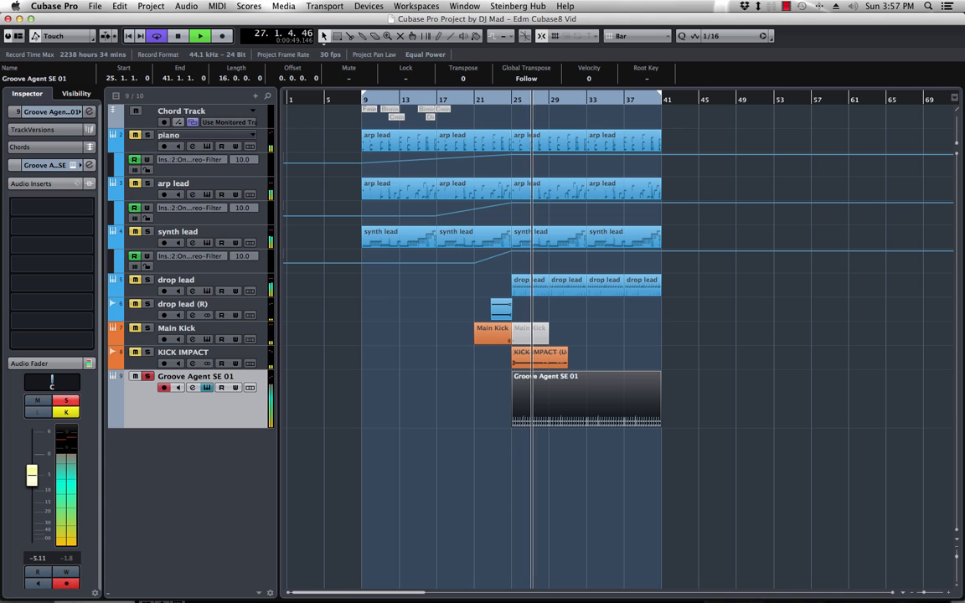
# Set the C2 pad's volume to 0.4 dB and the C#2 clap pad's volume to 5.0 dB in Groove Agent SE
pyautogui.click(73, 165)
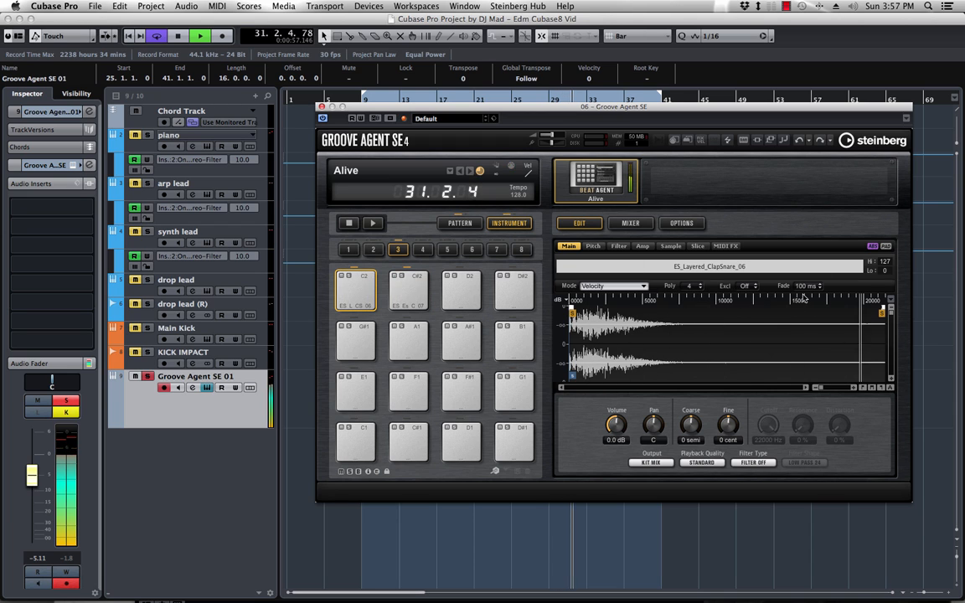
pyautogui.click(629, 225)
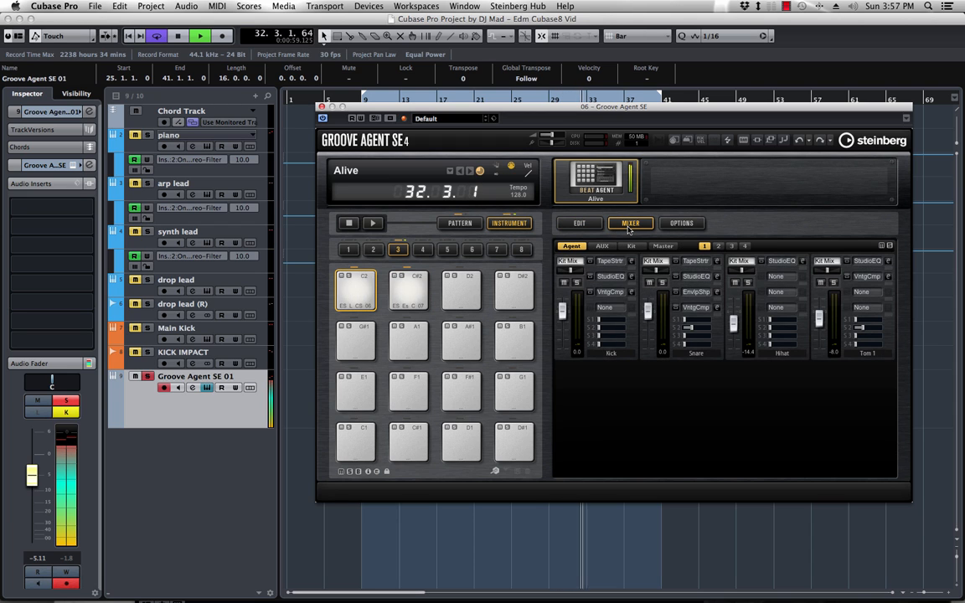
pyautogui.click(643, 226)
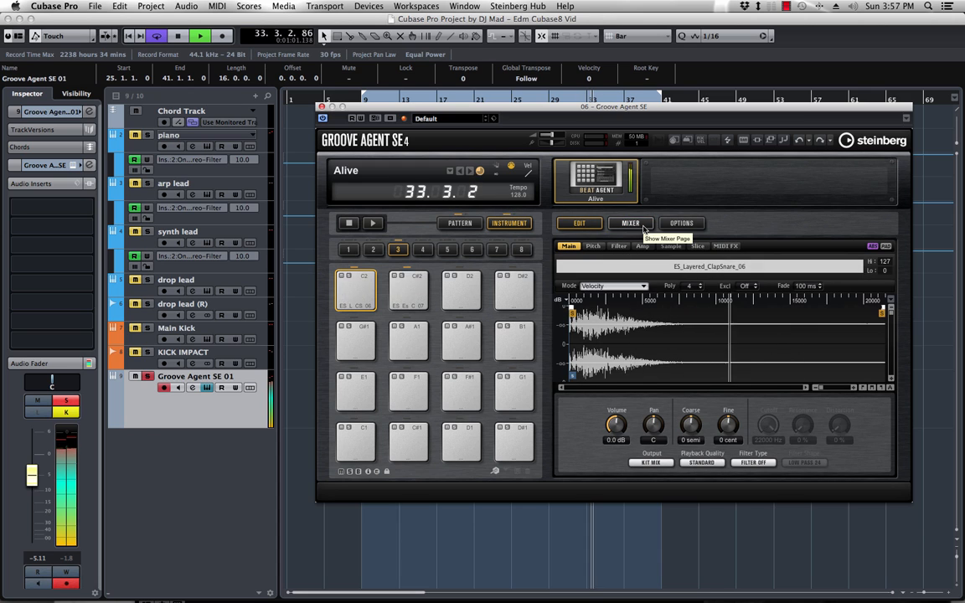
pyautogui.moveTo(617, 425)
pyautogui.mouseDown()
pyautogui.moveTo(615, 475)
pyautogui.moveTo(616, 424)
pyautogui.mouseUp()
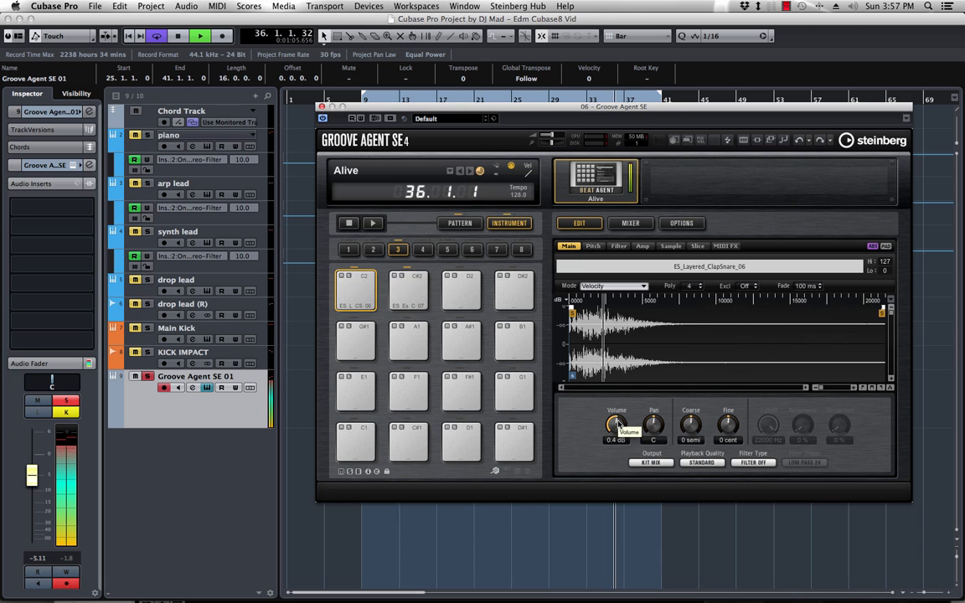
pyautogui.click(403, 340)
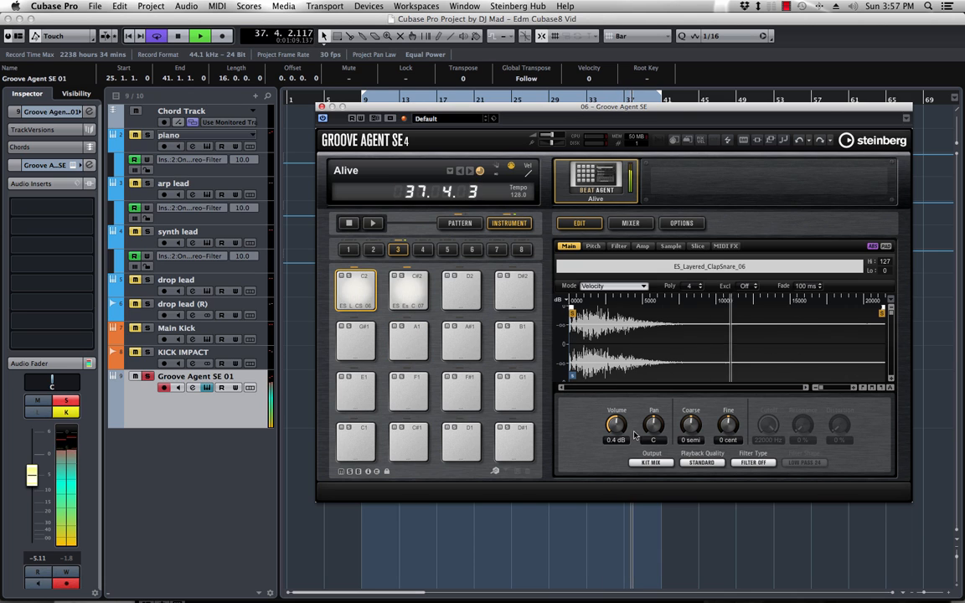
pyautogui.click(417, 307)
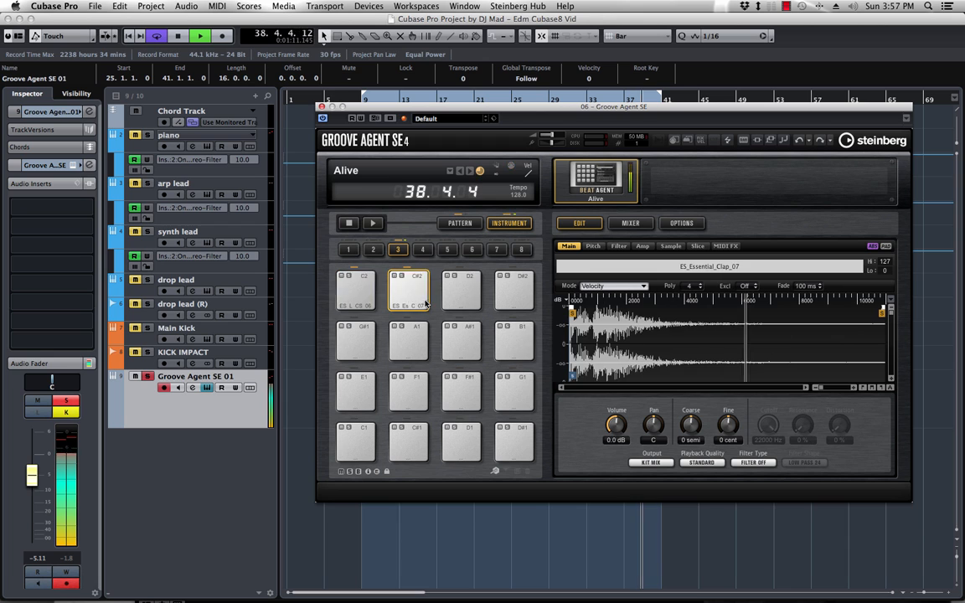
pyautogui.moveTo(623, 430); pyautogui.dragTo(620, 409)
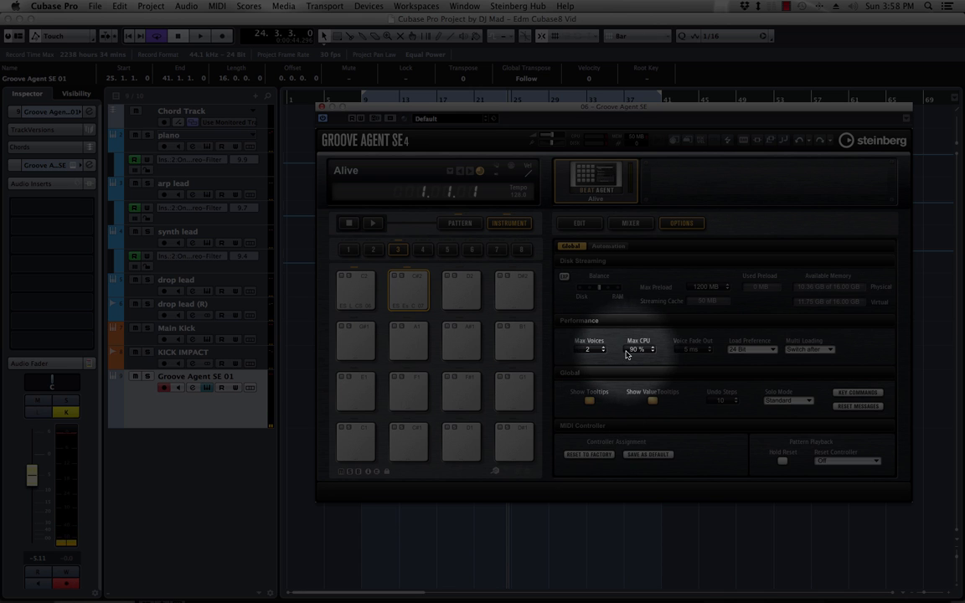
# Play the full mix and set the Fine tuning of ES_Essential_Clap_07 on the C#2 pad to -100 cent
pyautogui.press('space')
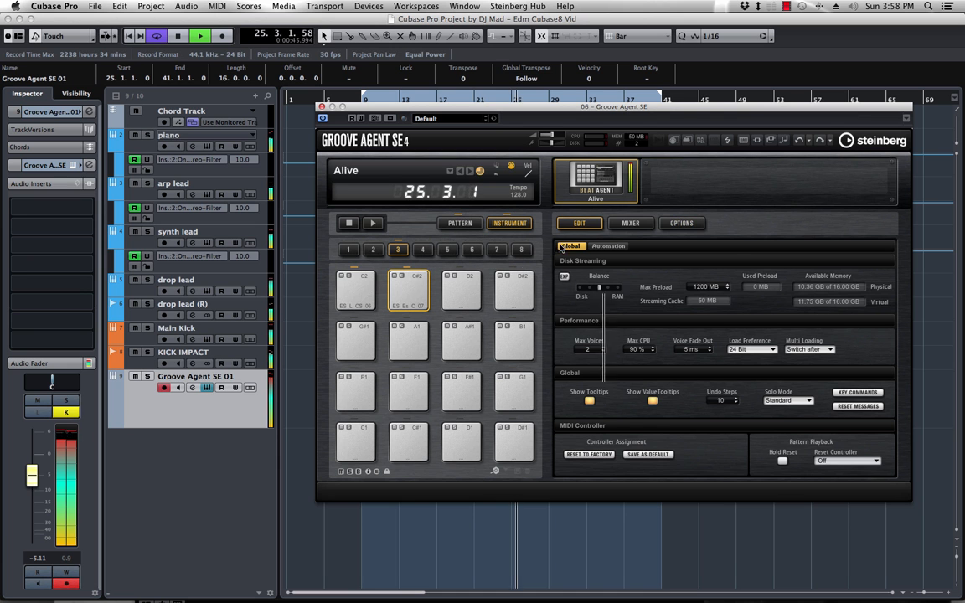
pyautogui.click(578, 222)
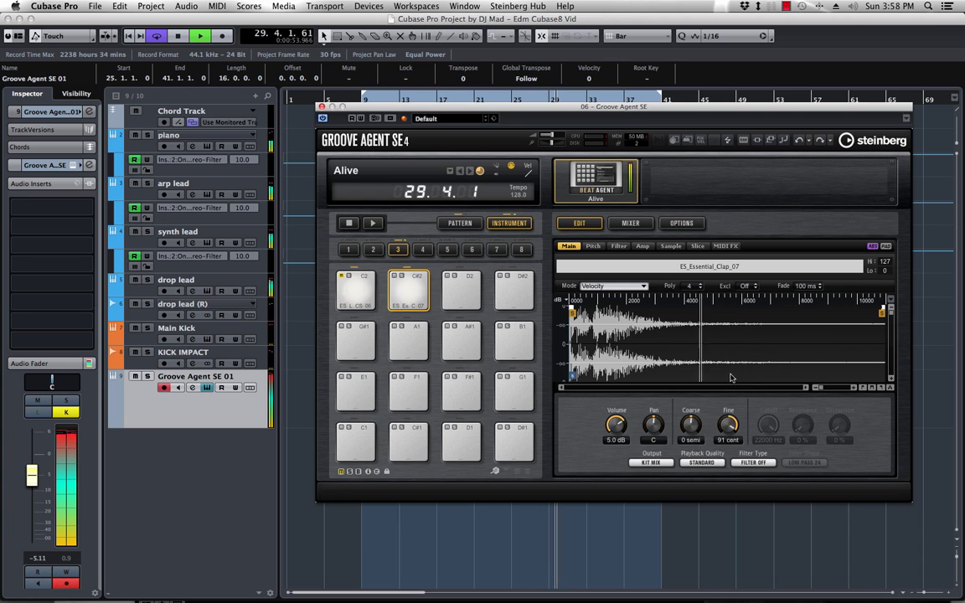
pyautogui.moveTo(730, 375); pyautogui.dragTo(727, 375)
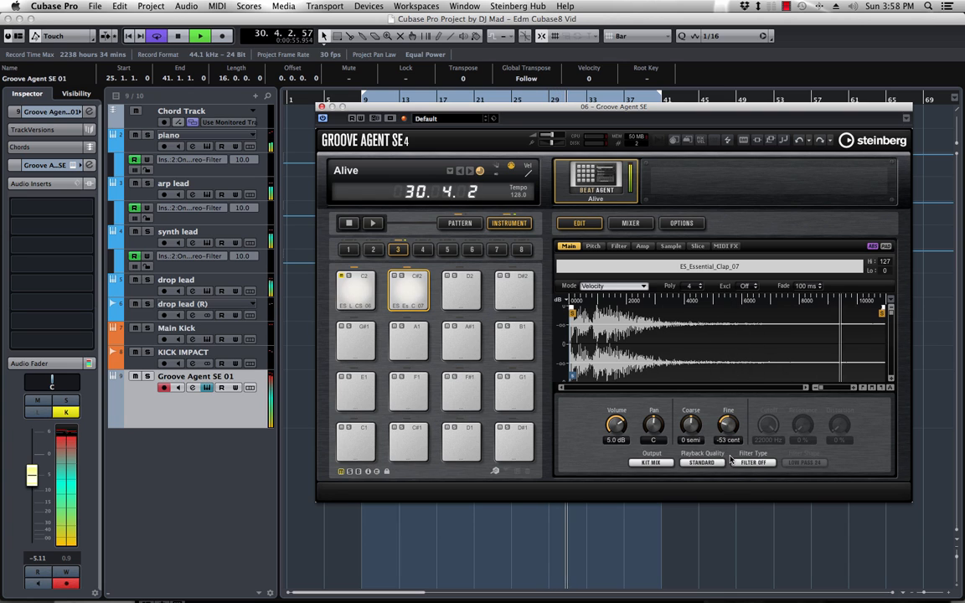
pyautogui.moveTo(729, 455); pyautogui.dragTo(725, 455)
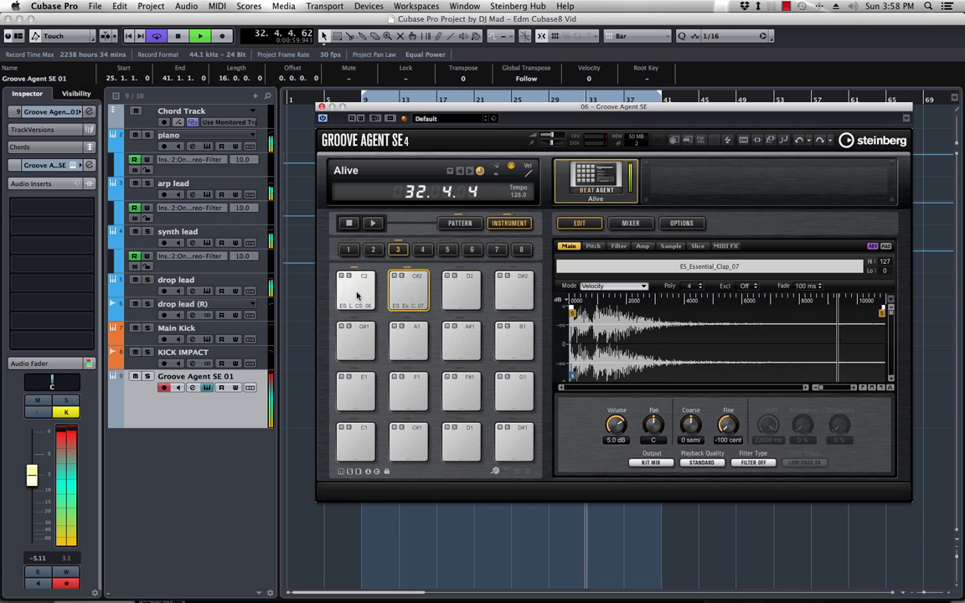
# Solo the Groove Agent SE 01 track and raise the volume of ES_Layered_ClapSnare_06 on the C2 pad to 0.7 dB
pyautogui.click(357, 295)
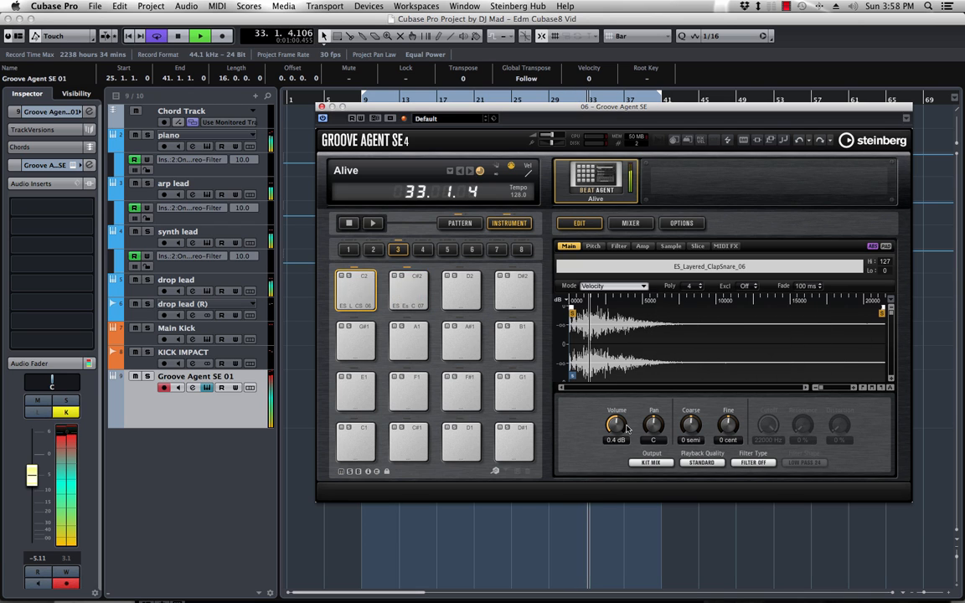
pyautogui.click(149, 376)
pyautogui.moveTo(615, 425)
pyautogui.mouseDown()
pyautogui.moveTo(631, 488)
pyautogui.moveTo(633, 420)
pyautogui.moveTo(627, 434)
pyautogui.mouseUp()
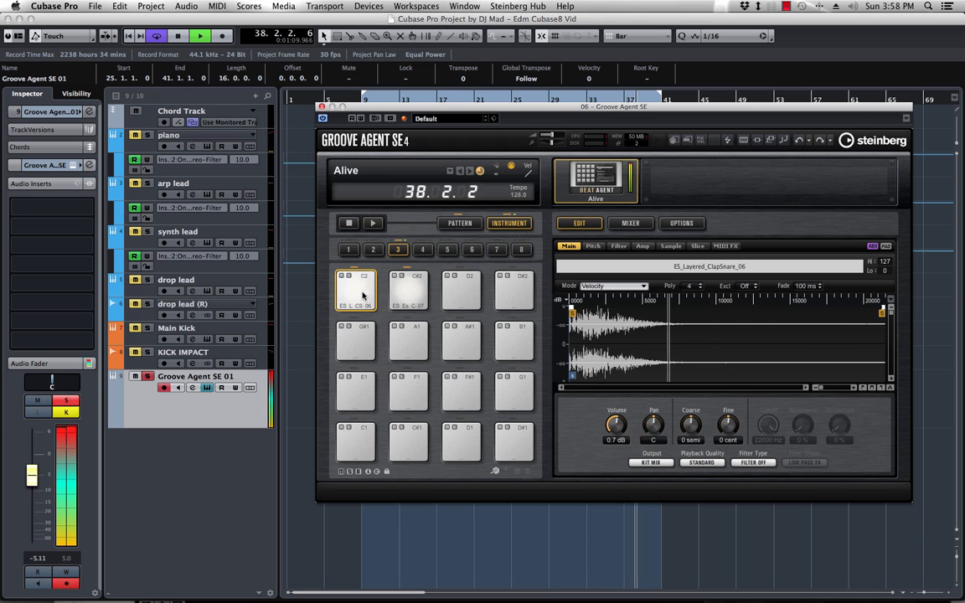
# Raise the Fine tuning of ES_Layered_ClapSnare_06 on the C2 pad in Groove Agent SE
pyautogui.moveTo(727, 425); pyautogui.dragTo(731, 395)
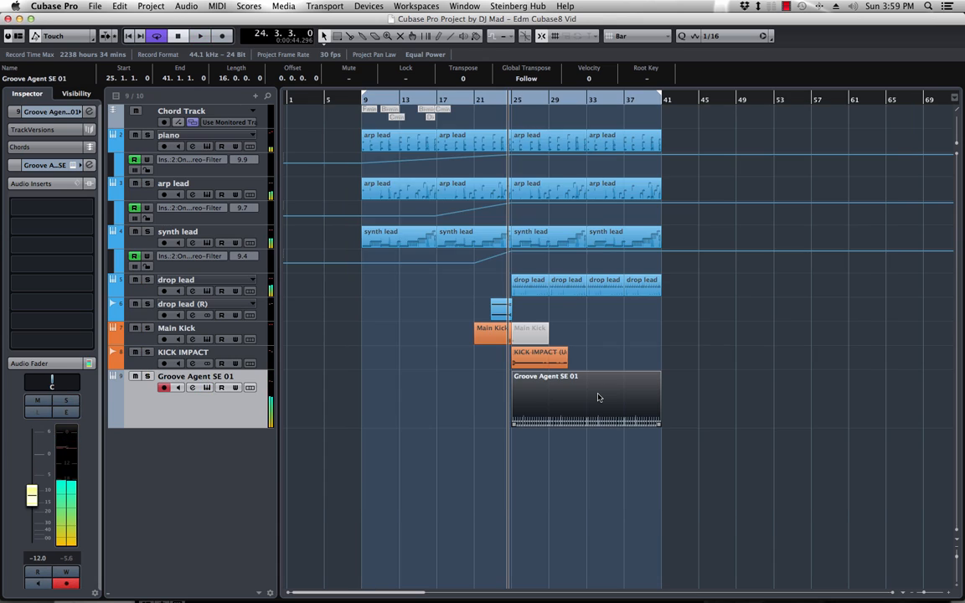
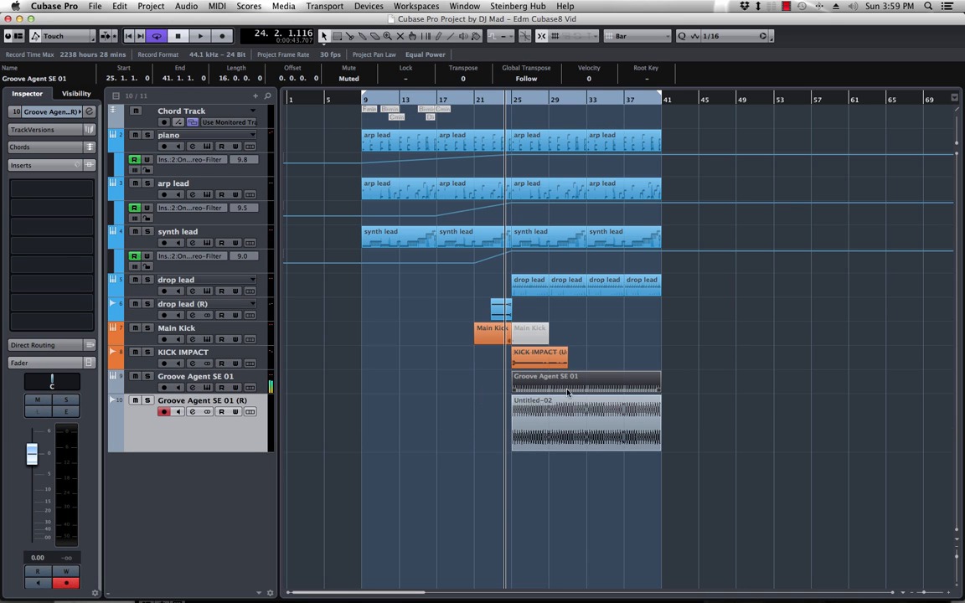
# Delete the MIDI part from the Groove Agent SE 01 track and move the track below its rendered audio track
pyautogui.click(177, 386)
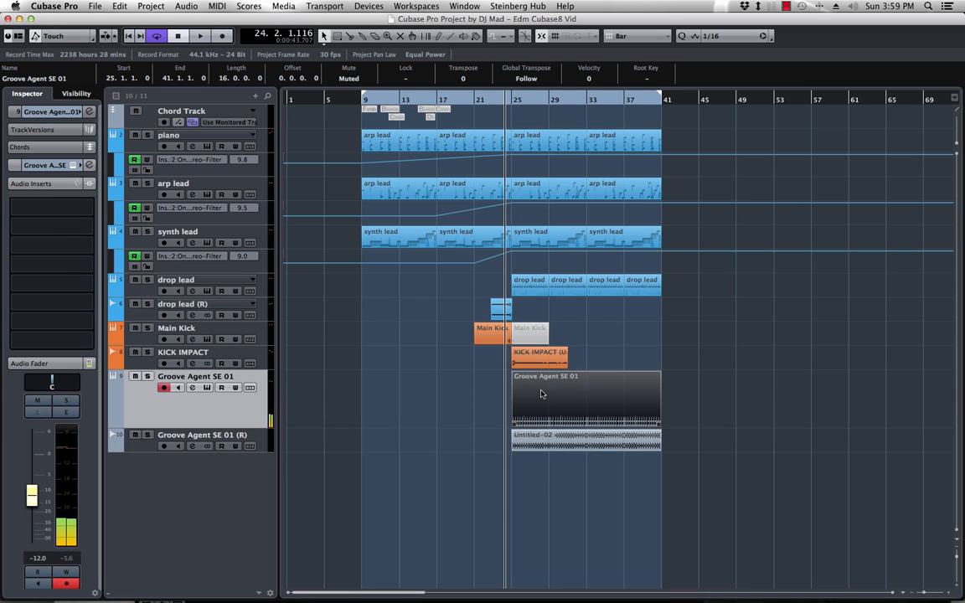
pyautogui.press('Delete')
pyautogui.moveTo(163, 416); pyautogui.dragTo(192, 474)
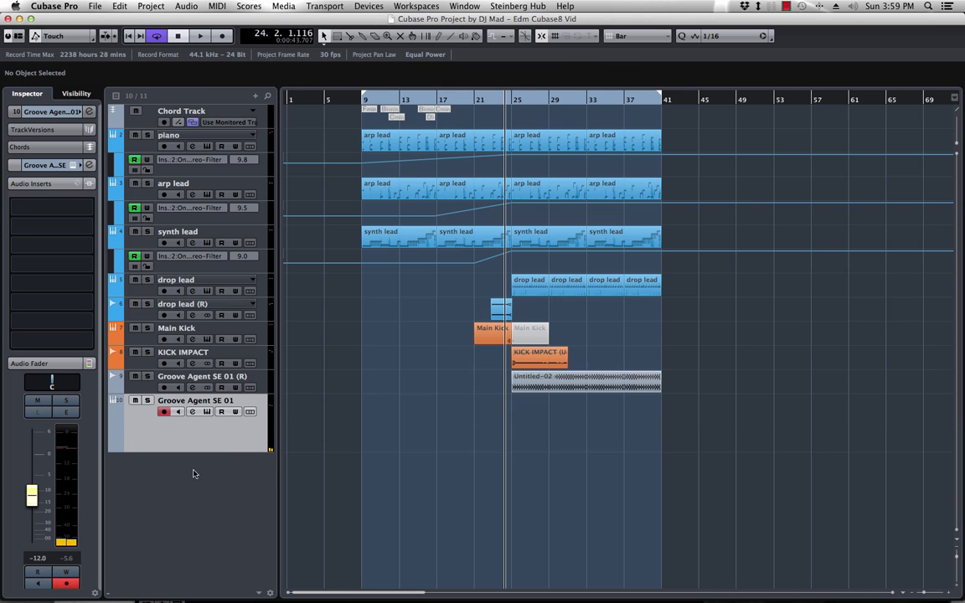
# Rename the rendered Groove Agent SE 01 (R) track as CLAPS LOOPS and color it orange
pyautogui.doubleClick(201, 376)
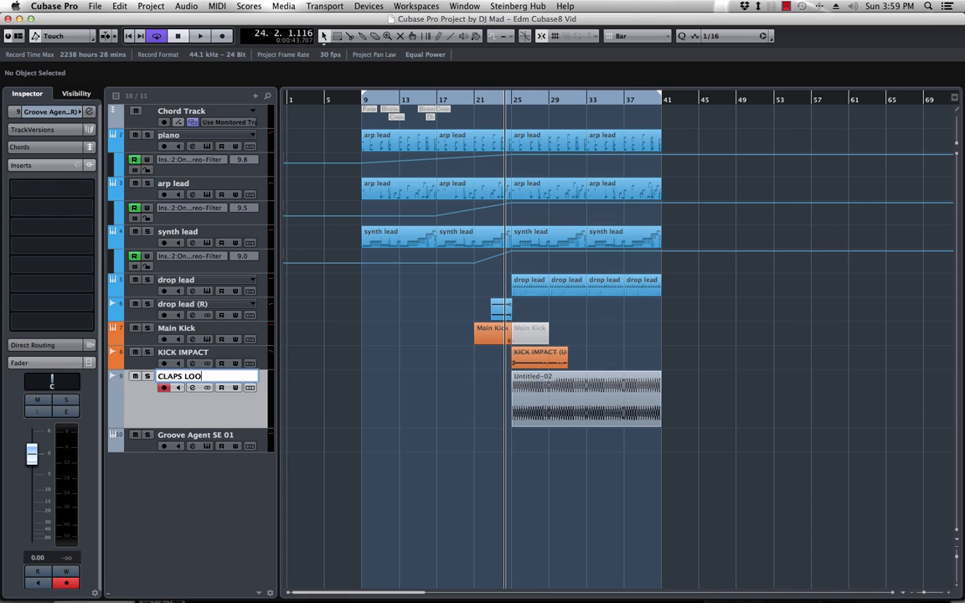
pyautogui.press('Return')
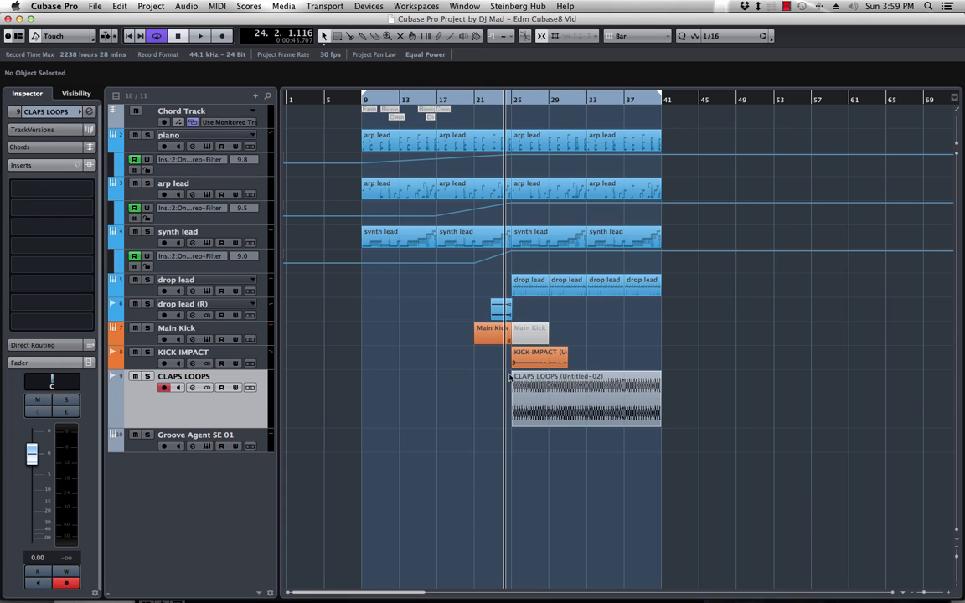
pyautogui.click(119, 408)
pyautogui.click(165, 390)
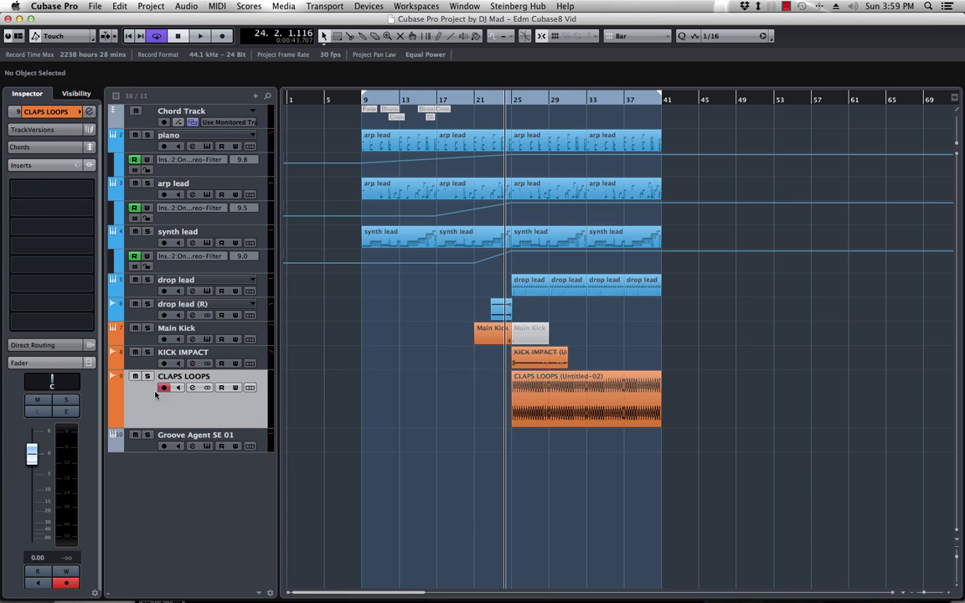
# Color the Main Kick track red and play back the drop with the rendered claps
pyautogui.click(144, 363)
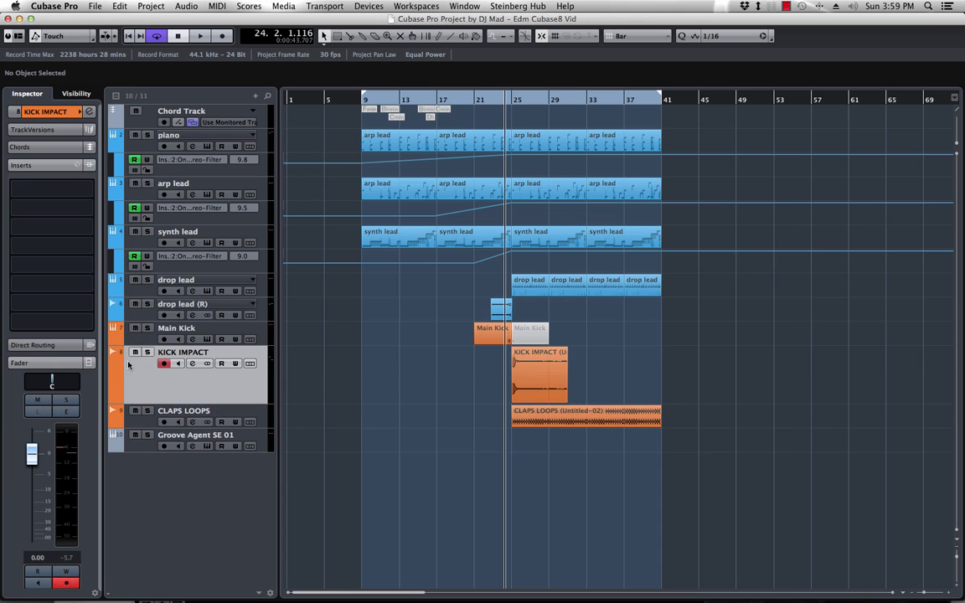
pyautogui.click(205, 330)
pyautogui.click(117, 339)
pyautogui.click(144, 343)
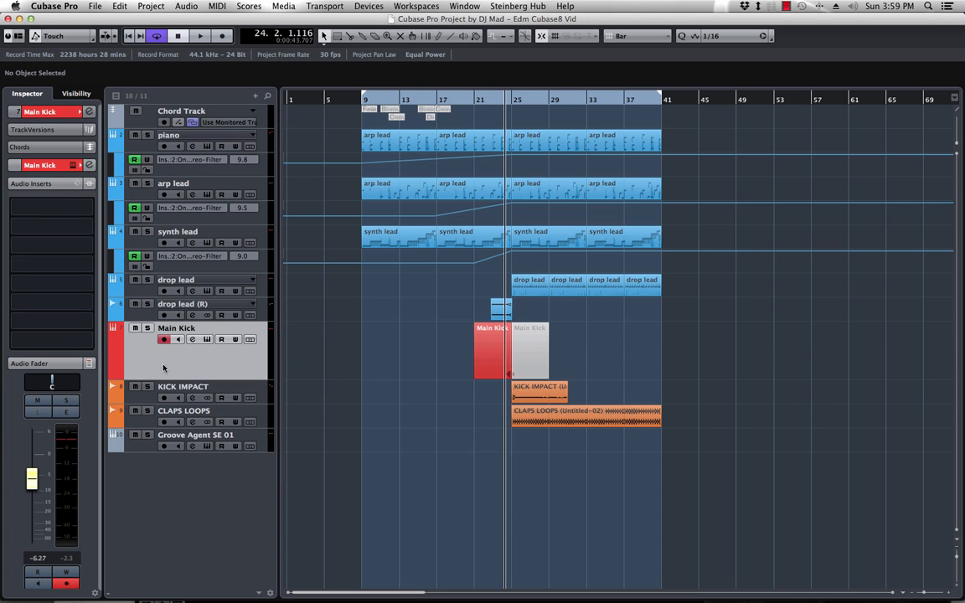
pyautogui.click(135, 426)
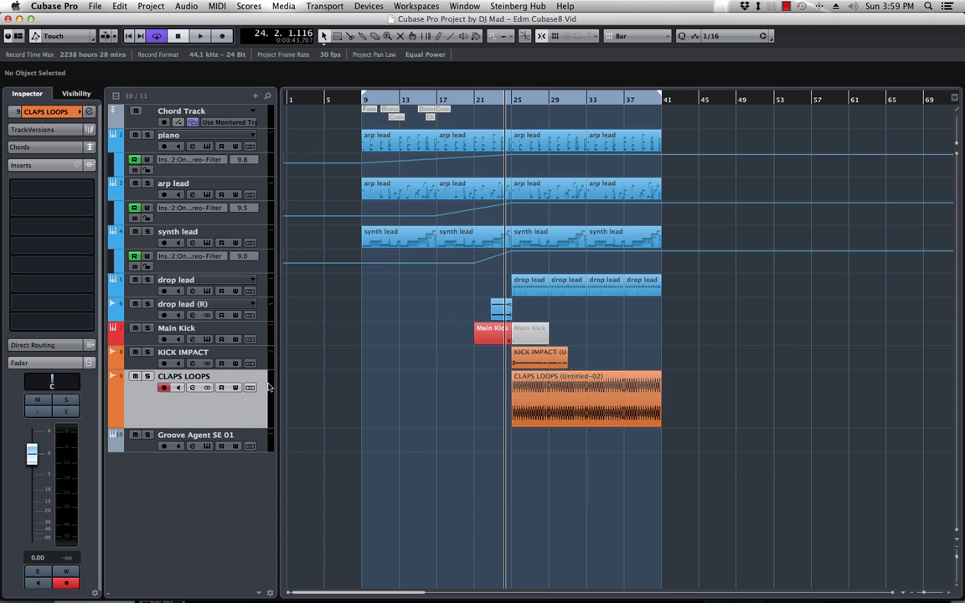
pyautogui.press('space')
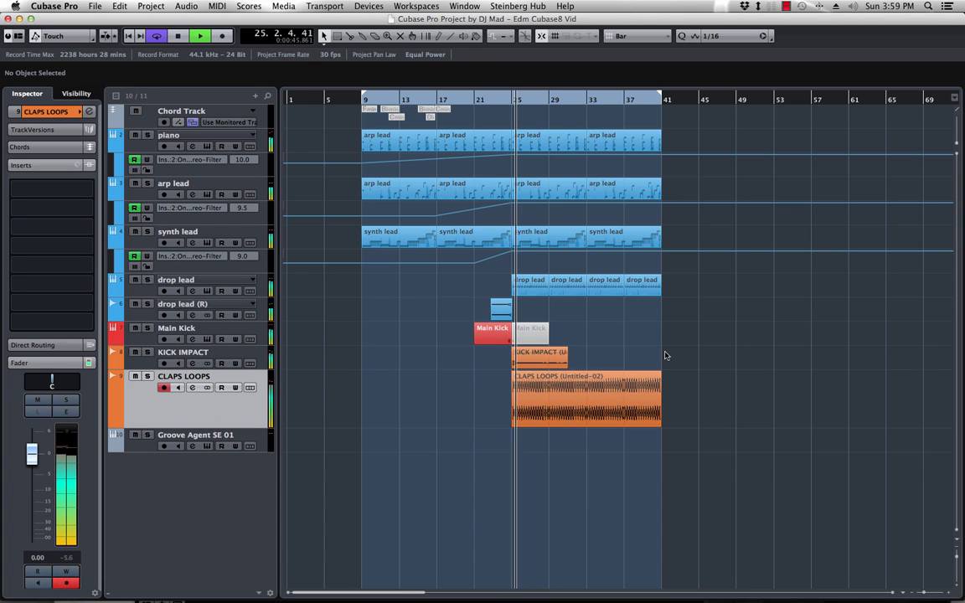
pyautogui.press('space')
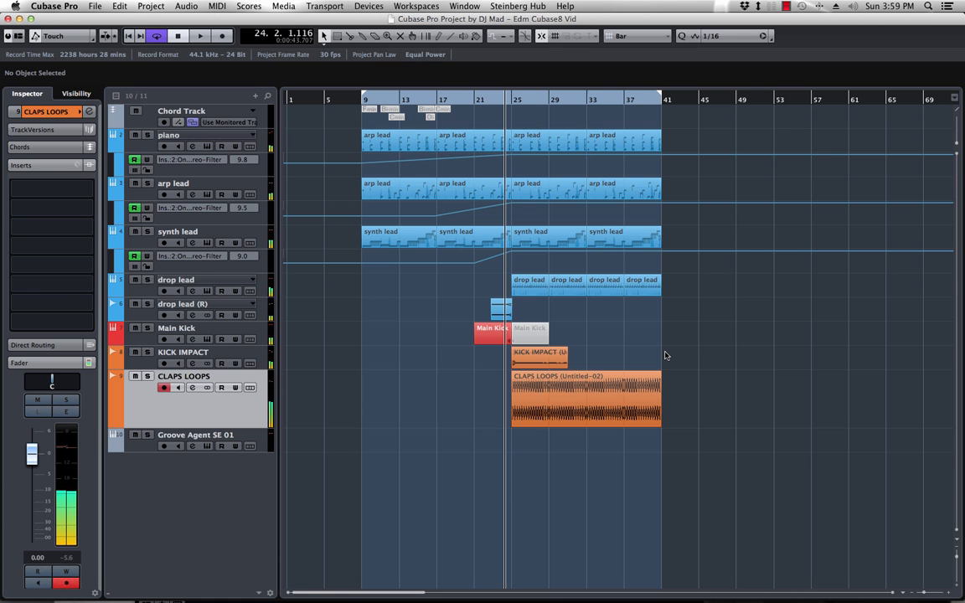
# Insert SSED_Noise_Uplifter_03 from MediaBay's Sweep Ups folder on a new track at bar 17 and copy it to bar 33
pyautogui.press('F4')
pyautogui.press('F4')
pyautogui.press('F5')
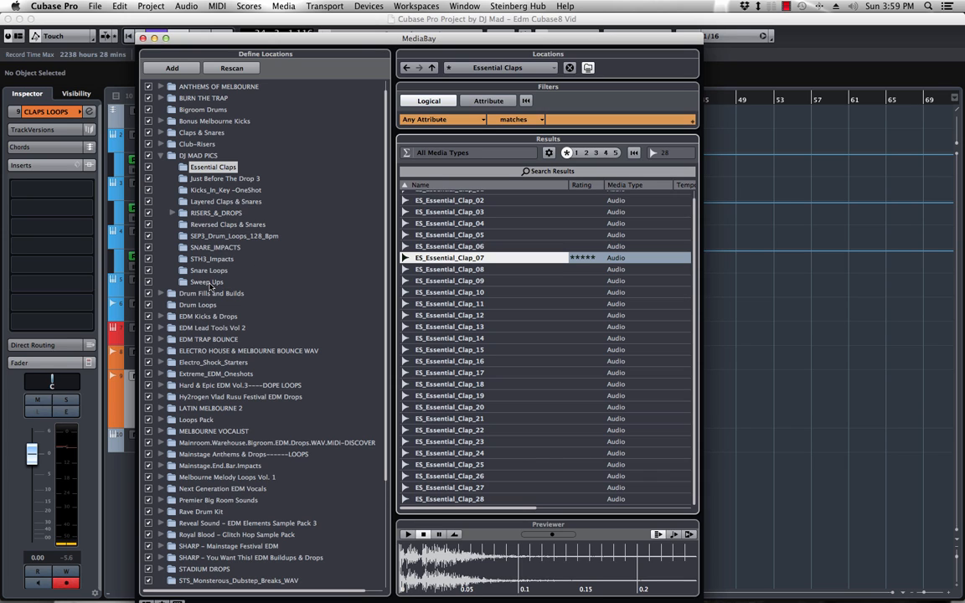
pyautogui.click(206, 282)
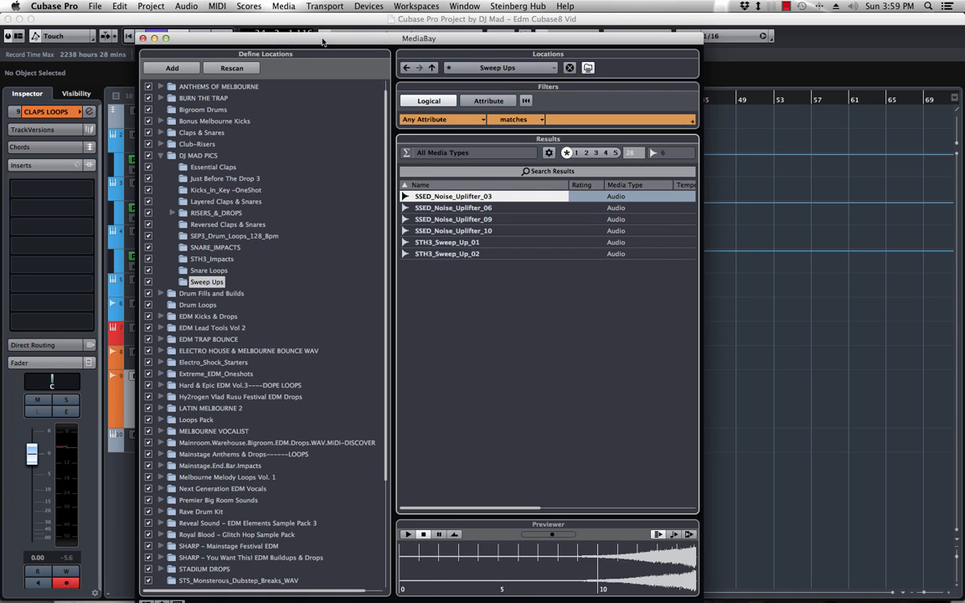
pyautogui.press('F5')
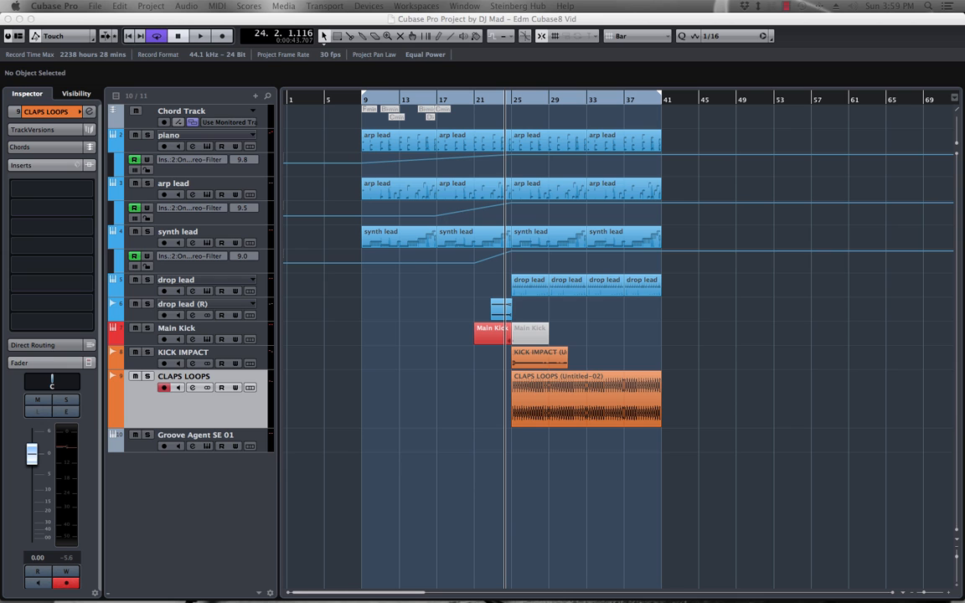
pyautogui.moveTo(643, 424); pyautogui.dragTo(475, 470)
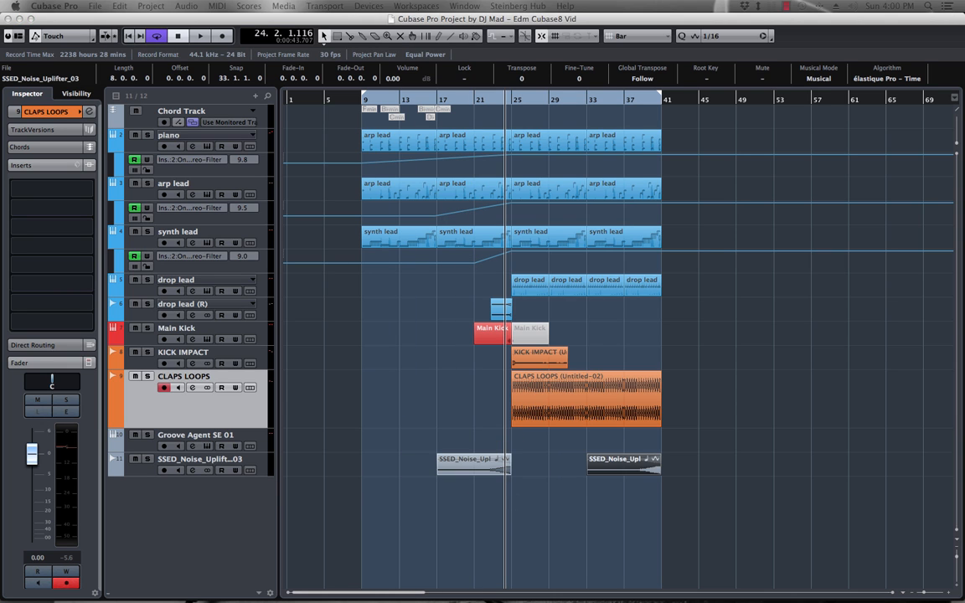
# Audition the samples in MediaBay's STH3_Impacts folder through to STH3_Impact_15
pyautogui.moveTo(964, 64); pyautogui.dragTo(586, 66)
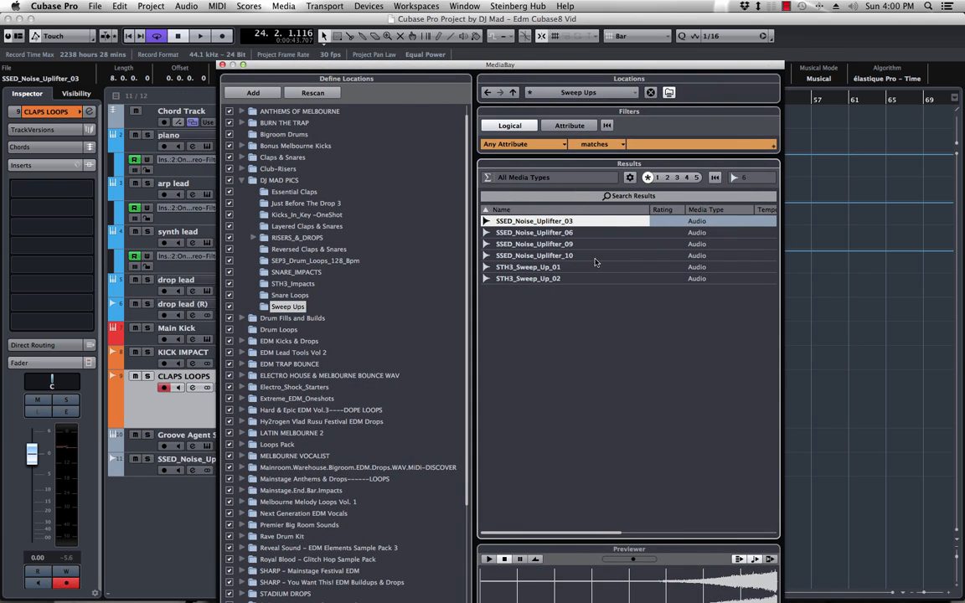
pyautogui.click(292, 284)
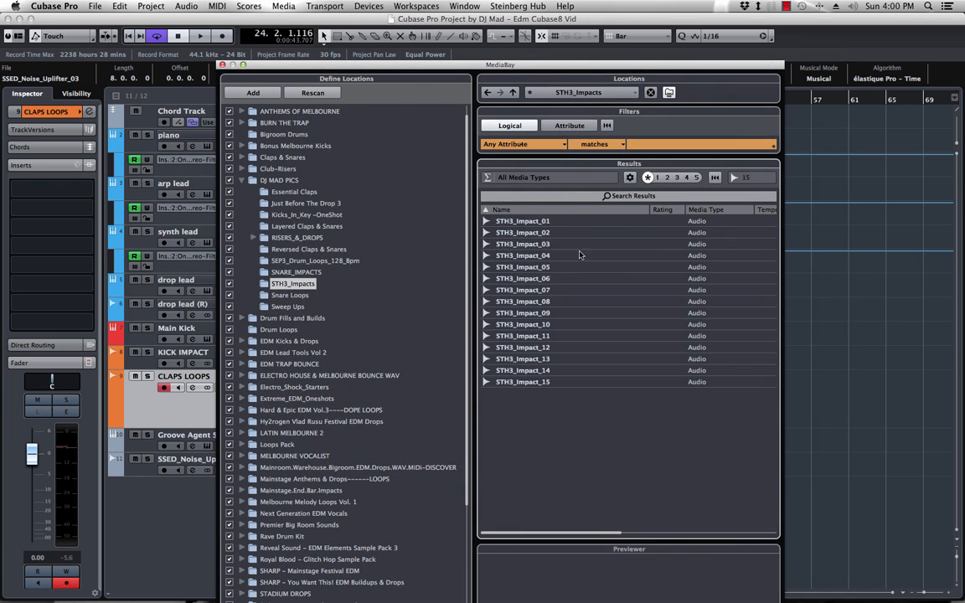
pyautogui.click(521, 231)
pyautogui.press('Up')
pyautogui.press('Down')
pyautogui.press('Down')
pyautogui.press('Down')
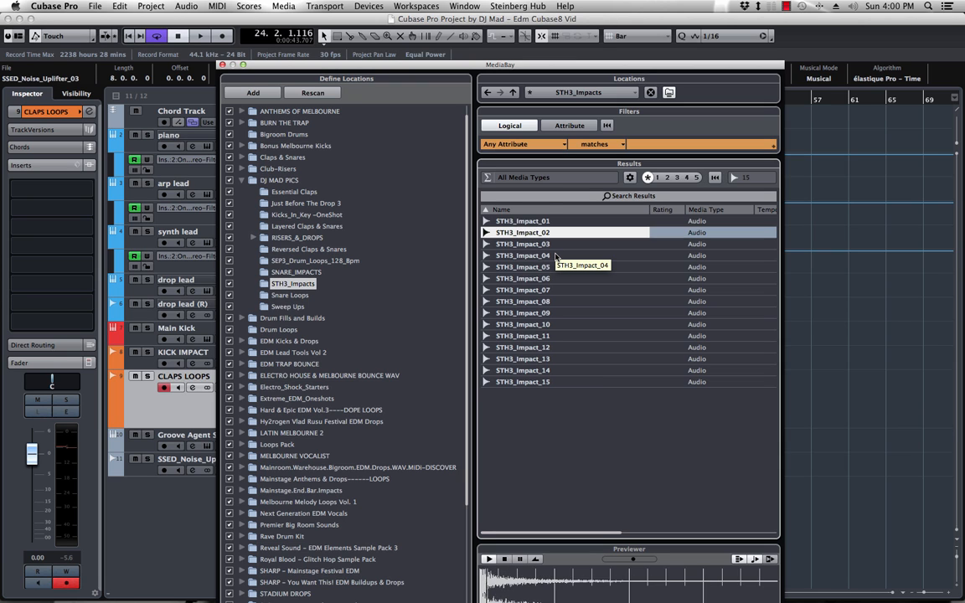
pyautogui.press('Down')
pyautogui.press('Down')
pyautogui.press('Down')
pyautogui.press('Down')
pyautogui.press('Down')
pyautogui.press('Down')
pyautogui.press('Down')
pyautogui.press('Down')
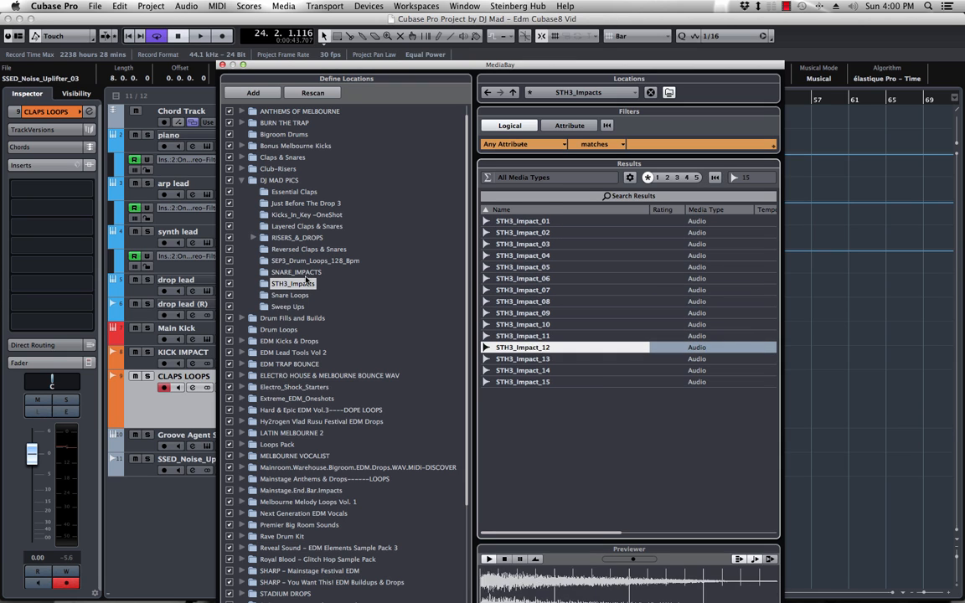
pyautogui.press('Down')
pyautogui.press('Down')
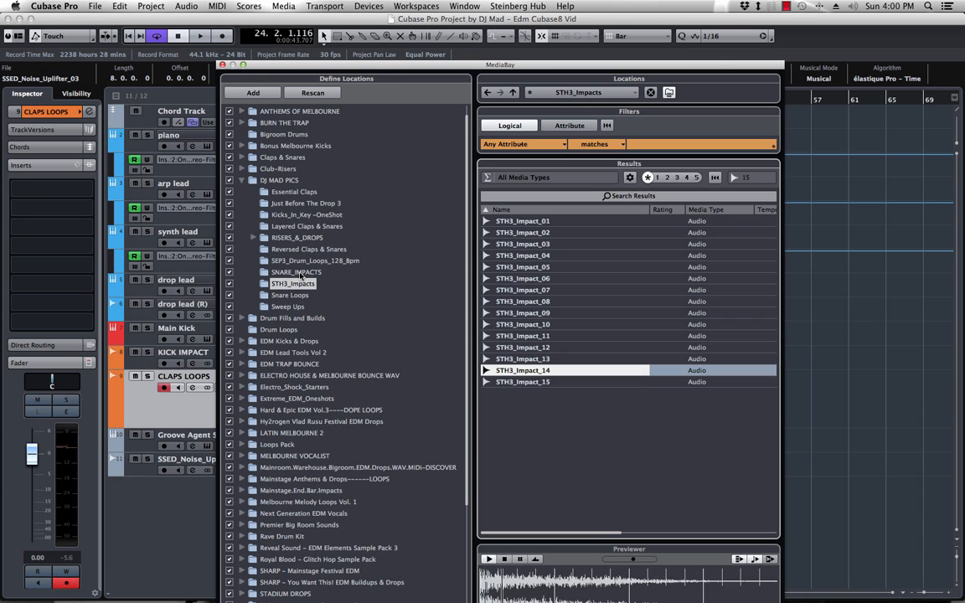
pyautogui.press('Down')
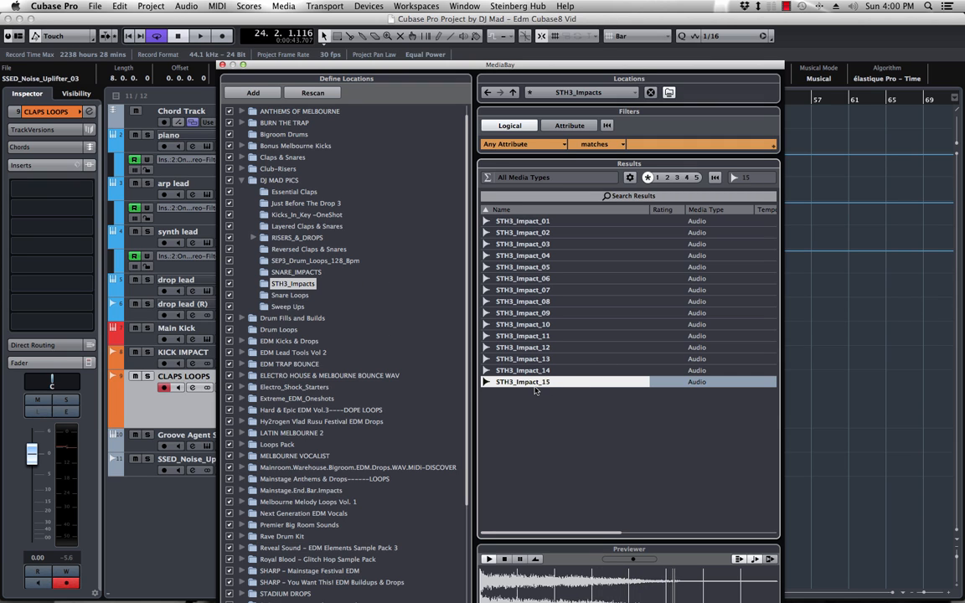
# Copy the KICK IMPACT clip from bar 25 to bar 41 and play back the build-up
pyautogui.moveTo(534, 390); pyautogui.dragTo(678, 363)
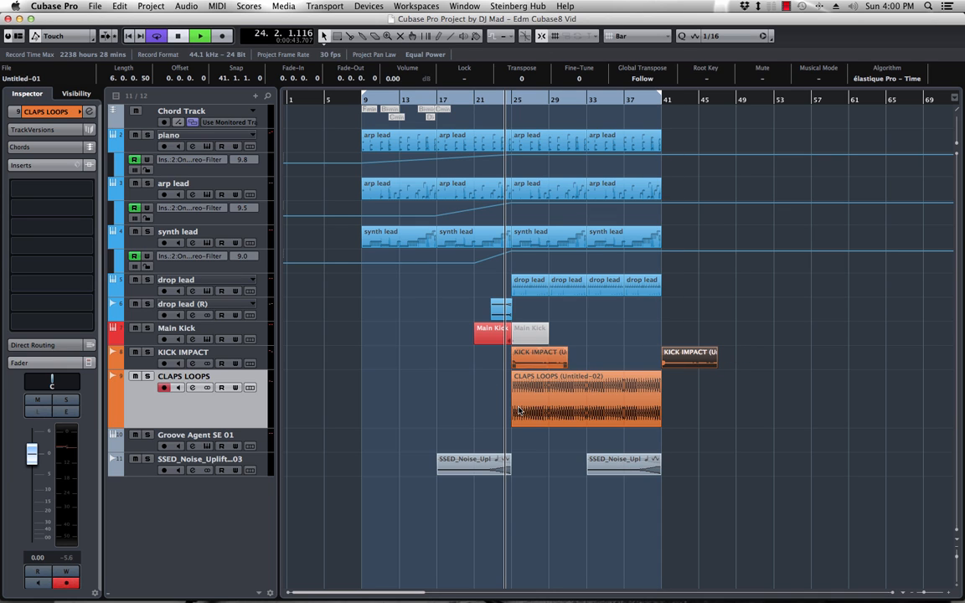
pyautogui.press('space')
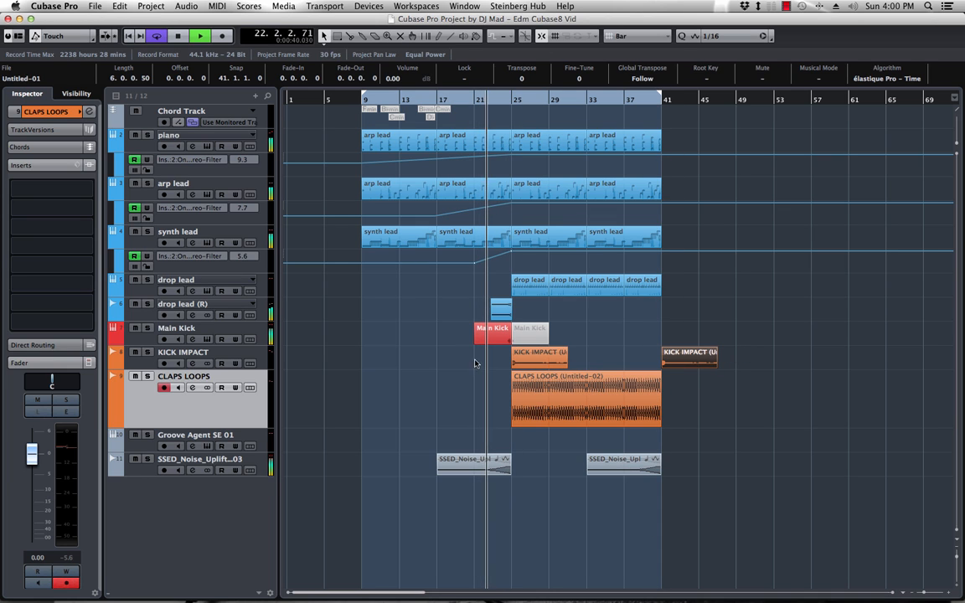
# Lower the SSED_Noise_Uplifter_03 track's volume to -14.7 dB while the mix plays
pyautogui.click(145, 472)
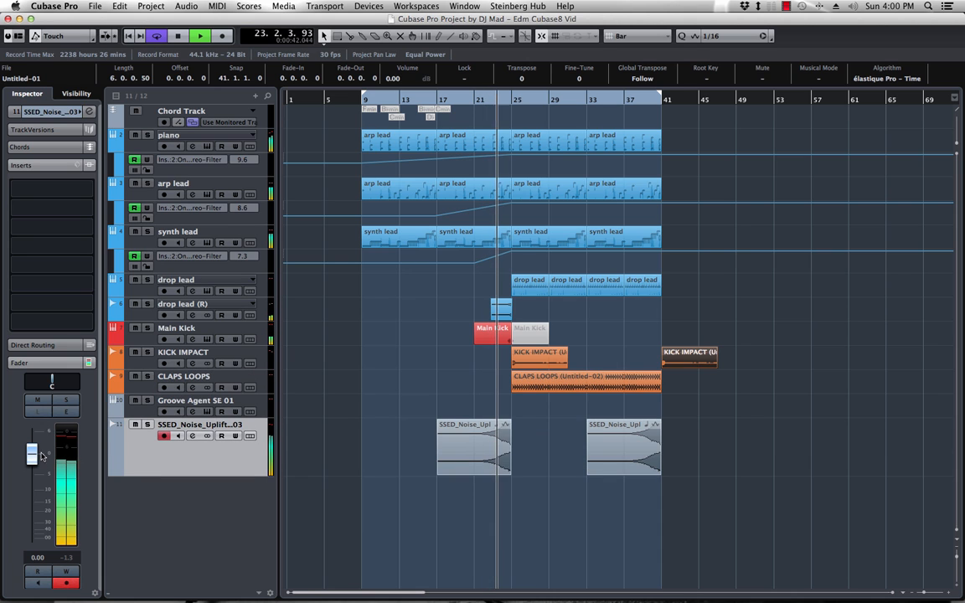
pyautogui.moveTo(41, 455); pyautogui.dragTo(39, 508)
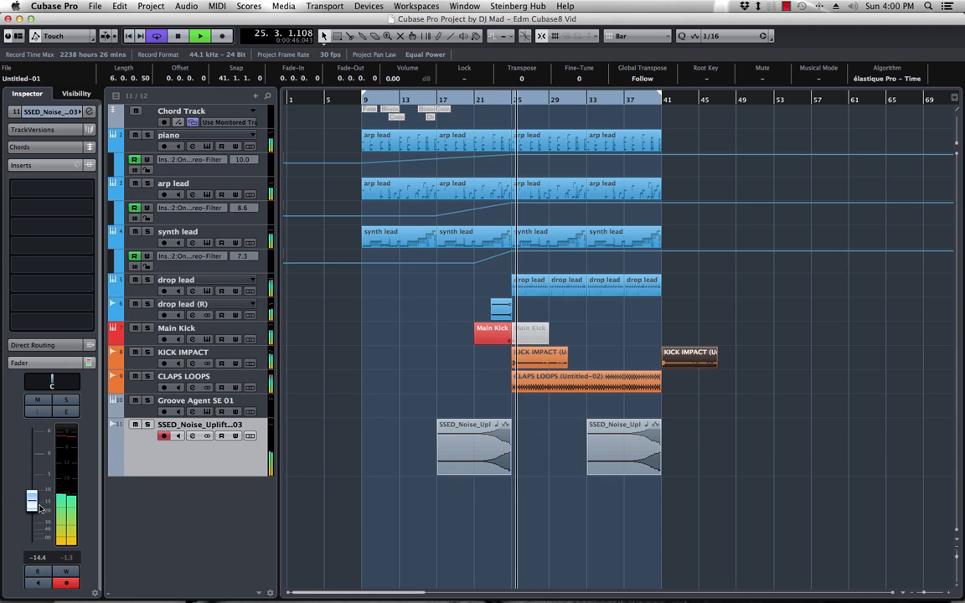
pyautogui.press('space')
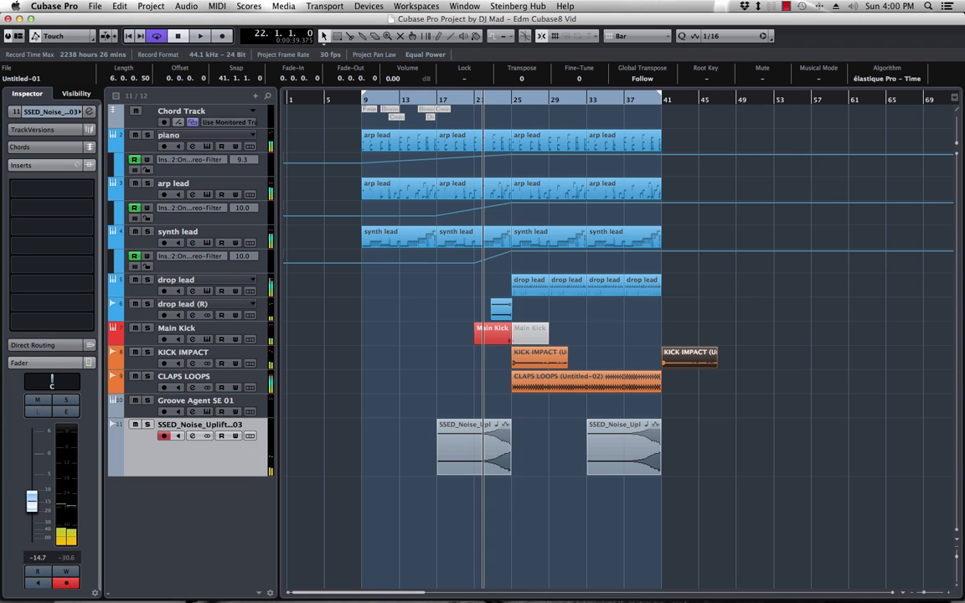
# Insert the hit sea sample from the DJ MAD FX folder in HOUSE MUSIC TOOLS on a new track at bar 25
pyautogui.press('F5')
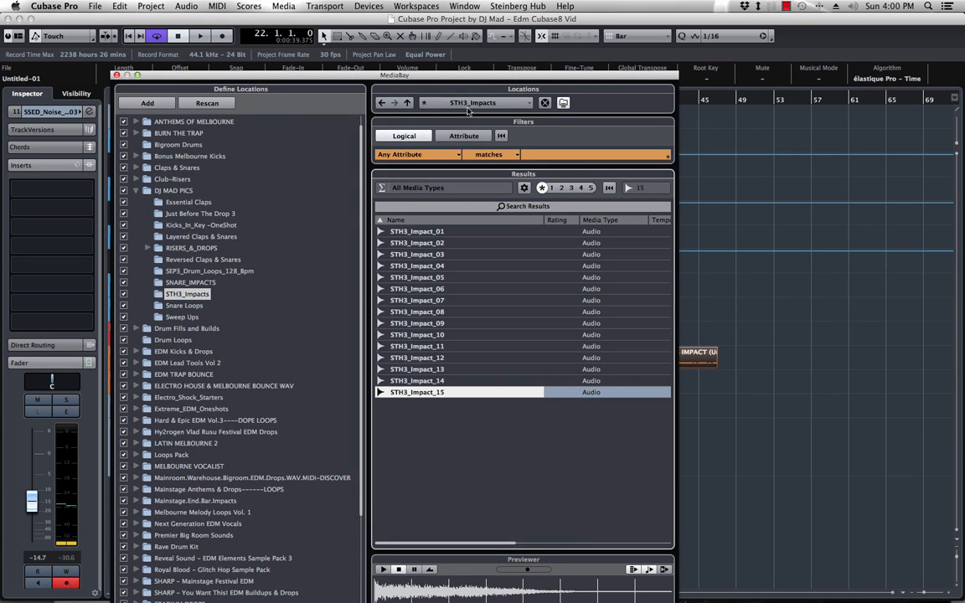
pyautogui.click(471, 102)
pyautogui.click(469, 179)
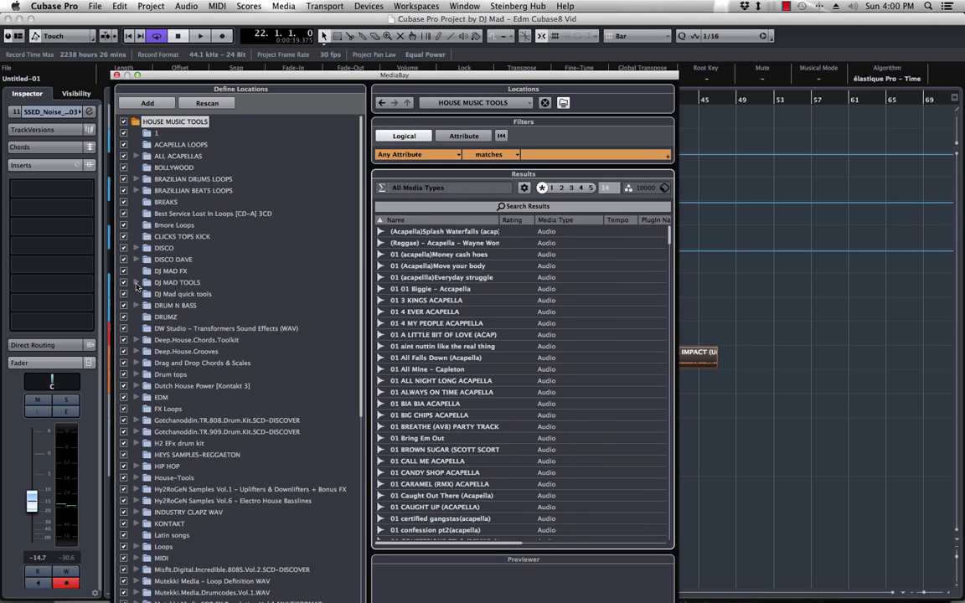
pyautogui.click(172, 270)
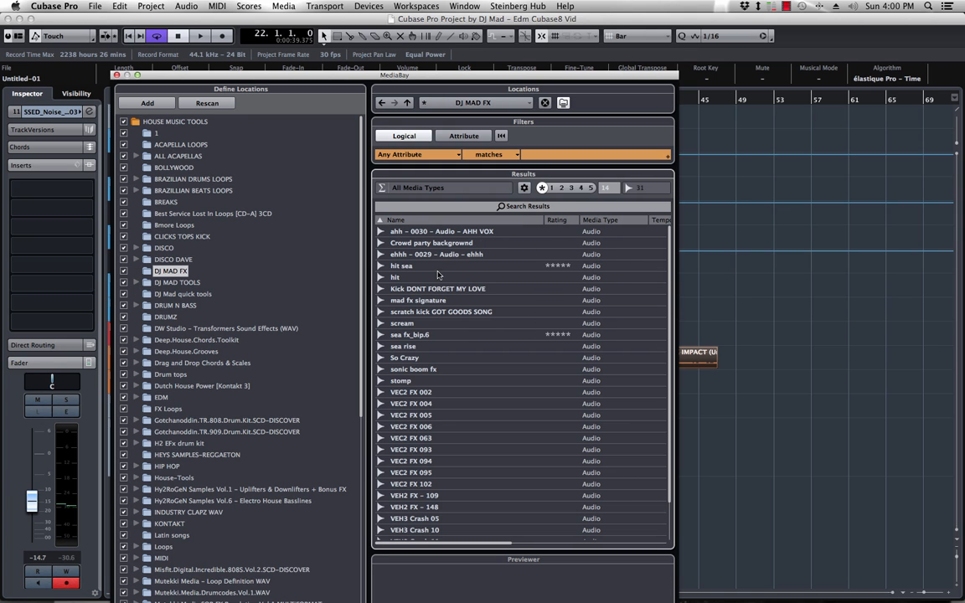
pyautogui.click(413, 276)
pyautogui.click(413, 267)
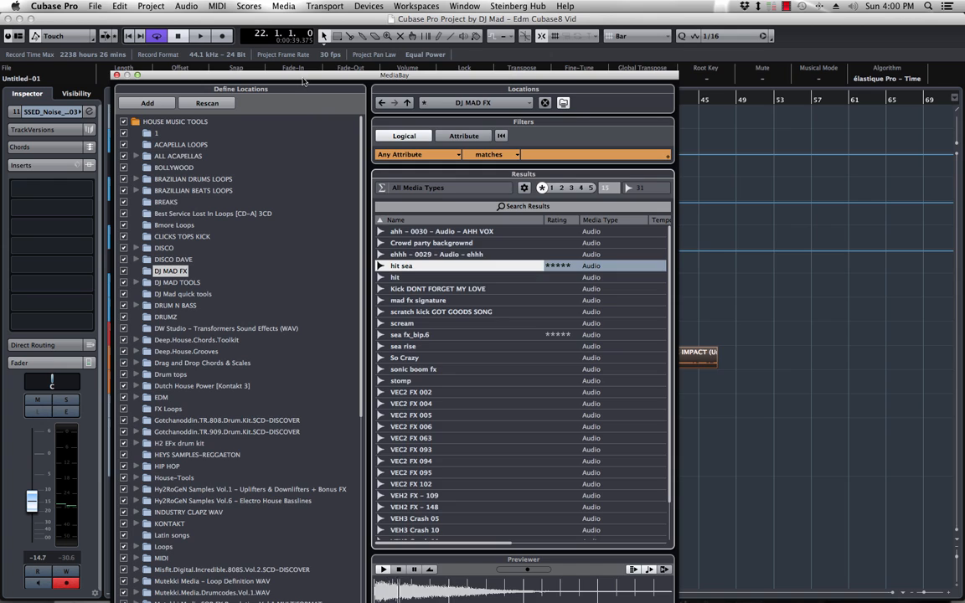
pyautogui.press('F5')
pyautogui.moveTo(743, 418); pyautogui.dragTo(515, 556)
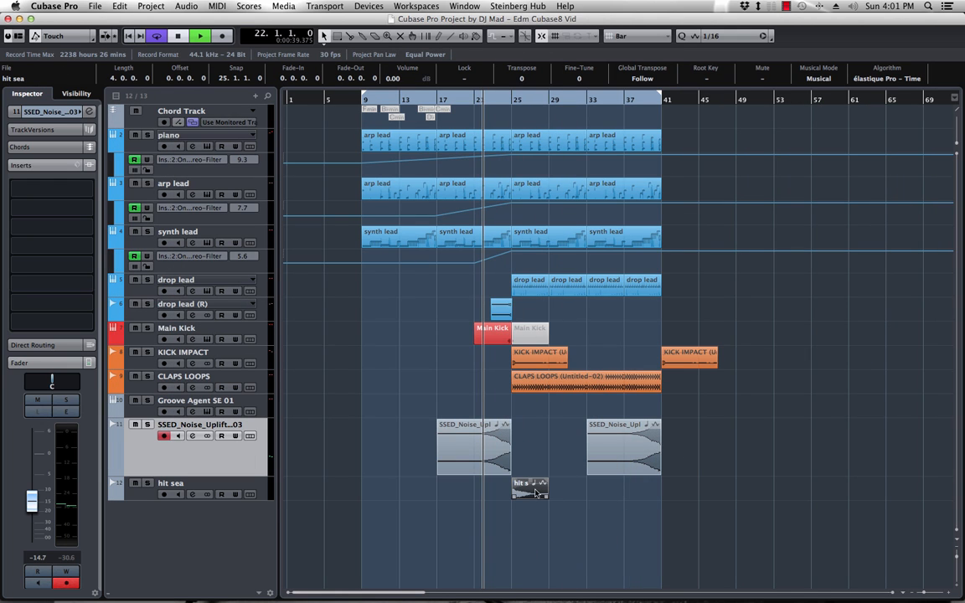
# Set the hit sea track's volume to -11.0 dB and color the hit sea and SSED_Noise_Uplifter_03 tracks light green
pyautogui.click(258, 489)
pyautogui.moveTo(34, 482); pyautogui.dragTo(34, 499)
pyautogui.click(114, 467)
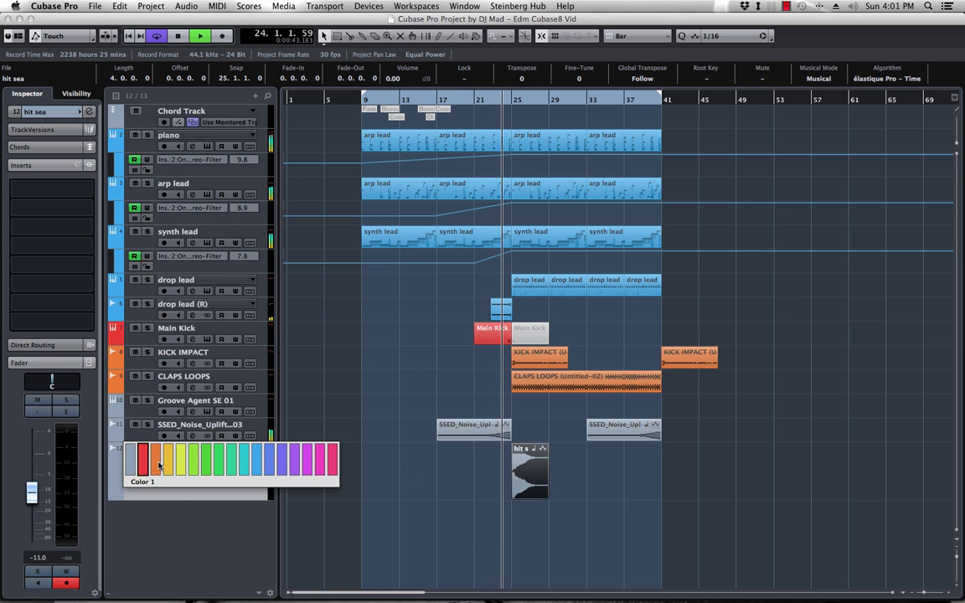
pyautogui.click(189, 459)
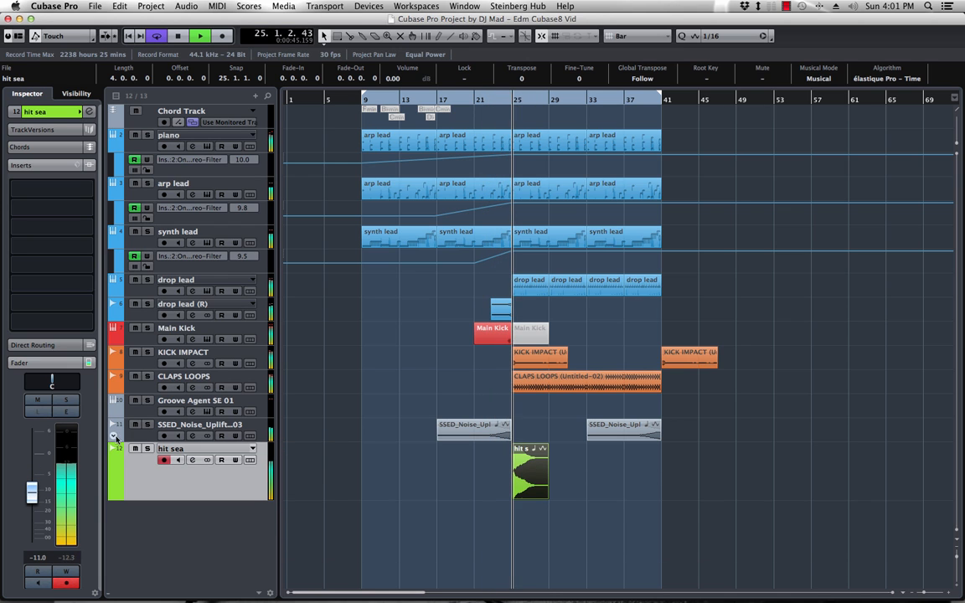
pyautogui.click(114, 436)
pyautogui.click(160, 427)
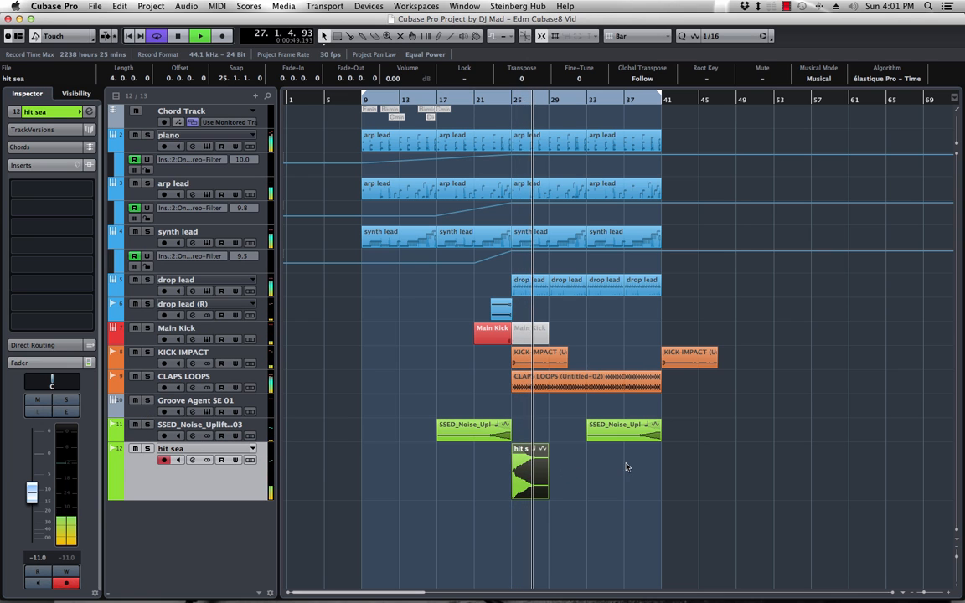
# Copy the hit sea clip from bar 25 to bar 41 and briefly solo the arp lead track during playback
pyautogui.moveTo(523, 475); pyautogui.dragTo(672, 474)
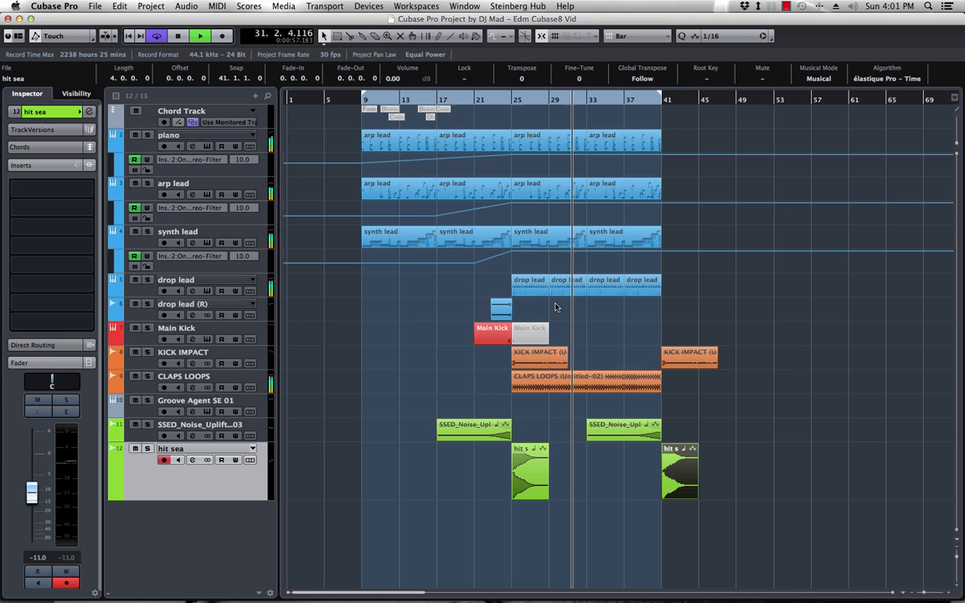
pyautogui.click(148, 183)
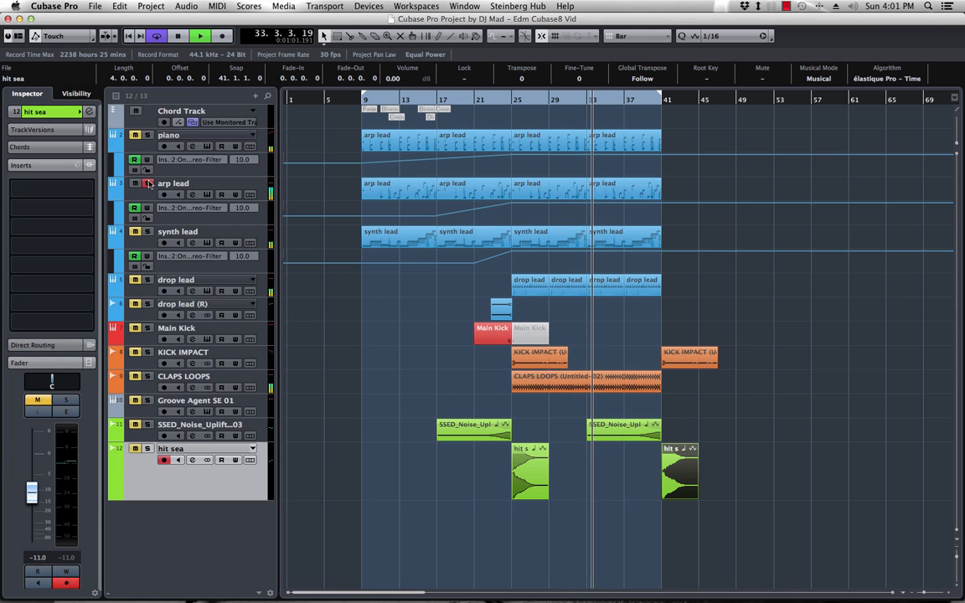
pyautogui.click(148, 184)
pyautogui.click(156, 198)
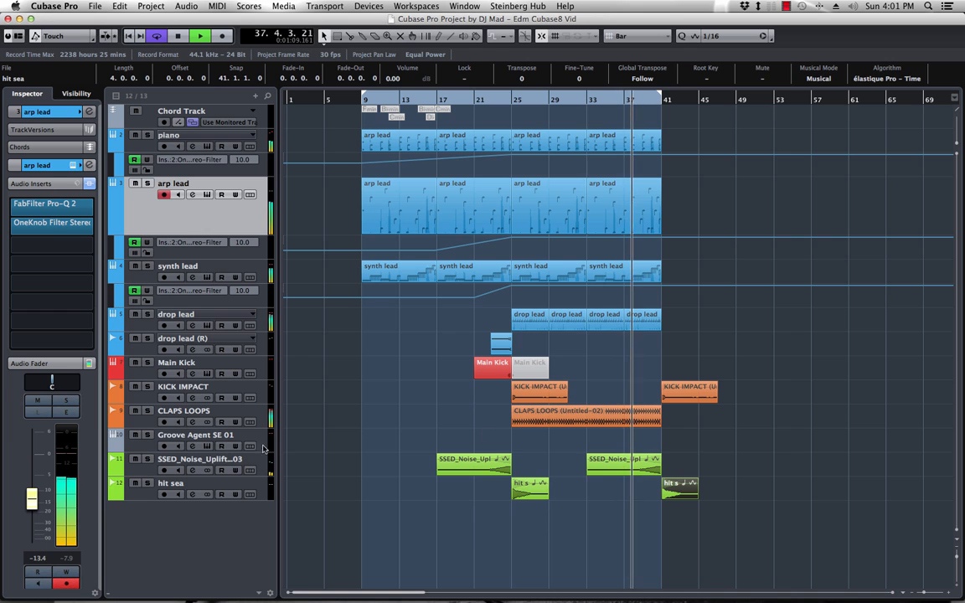
# Copy the KICK IMPACT and hit sea clips from bar 25 to bar 9
pyautogui.click(139, 444)
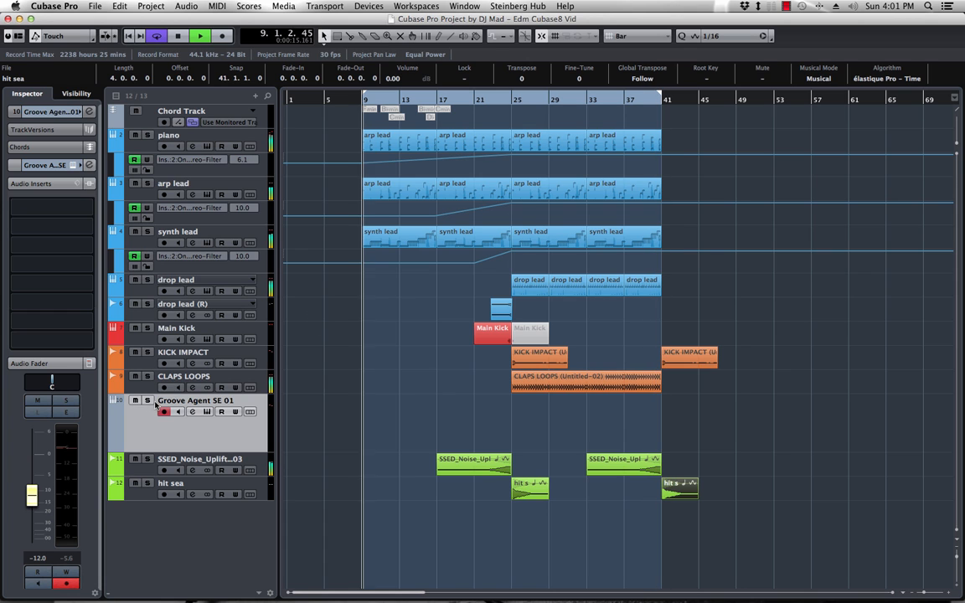
pyautogui.click(589, 362)
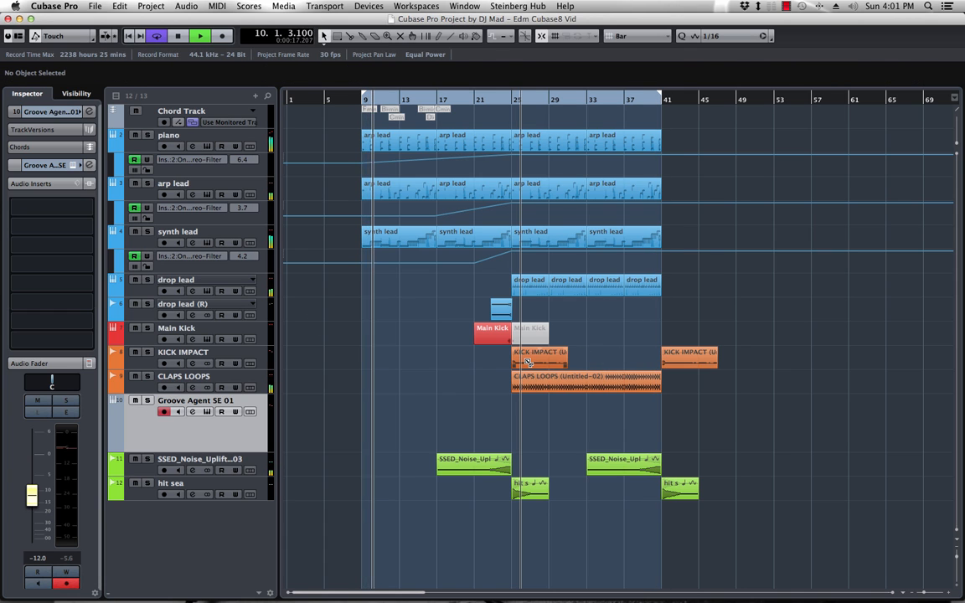
pyautogui.moveTo(527, 362); pyautogui.dragTo(377, 358)
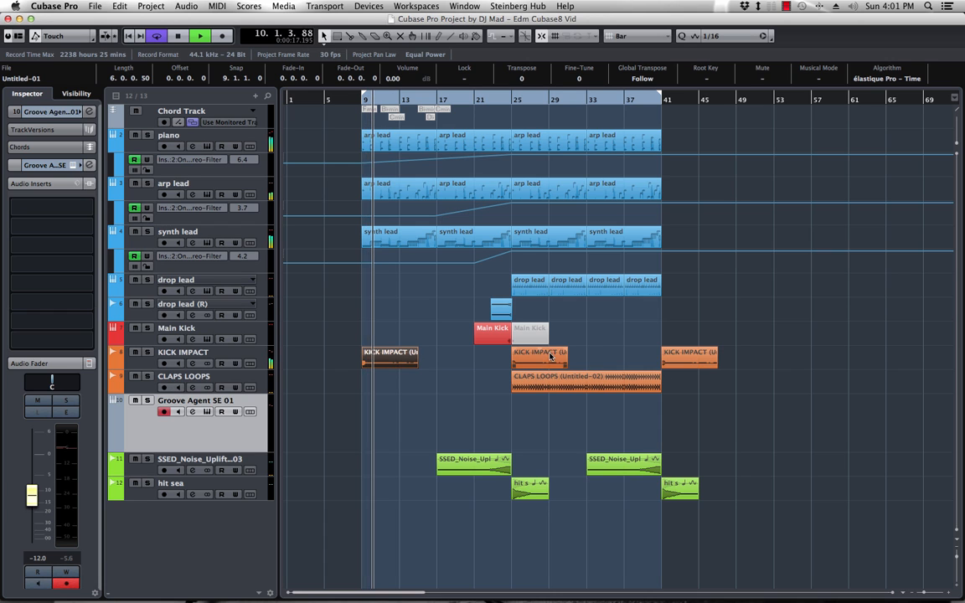
pyautogui.moveTo(524, 493); pyautogui.dragTo(372, 496)
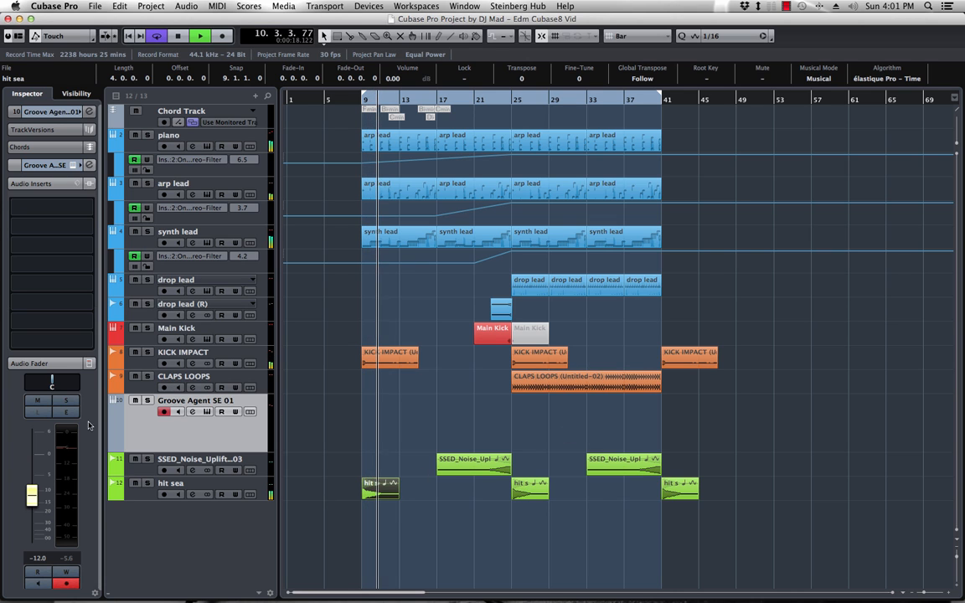
# Stop playback and replace Groove Agent SE with Battery 4 as the Groove Agent SE 01 track's instrument
pyautogui.click(206, 412)
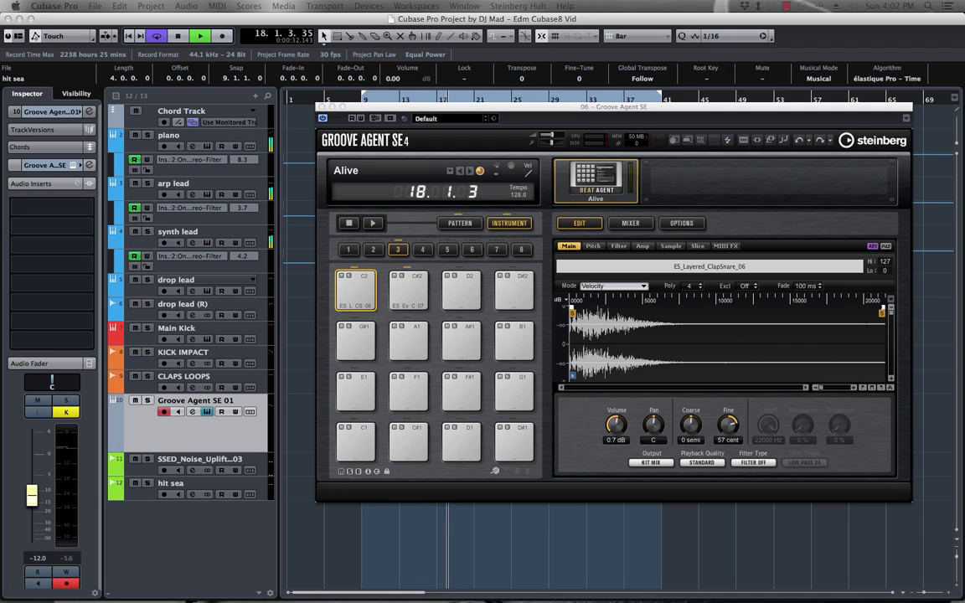
pyautogui.press('space')
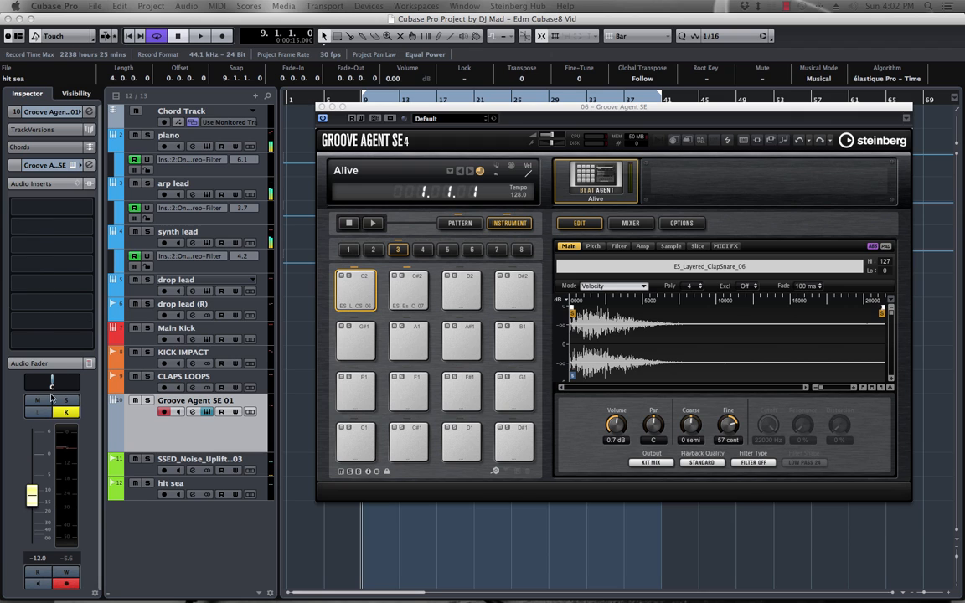
pyautogui.click(46, 111)
pyautogui.click(45, 222)
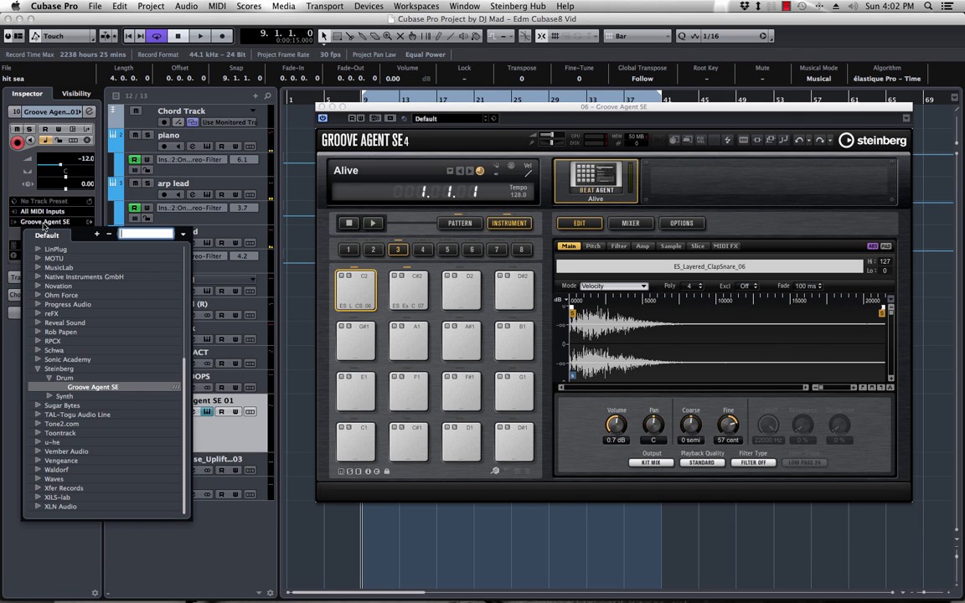
pyautogui.write('BAT')
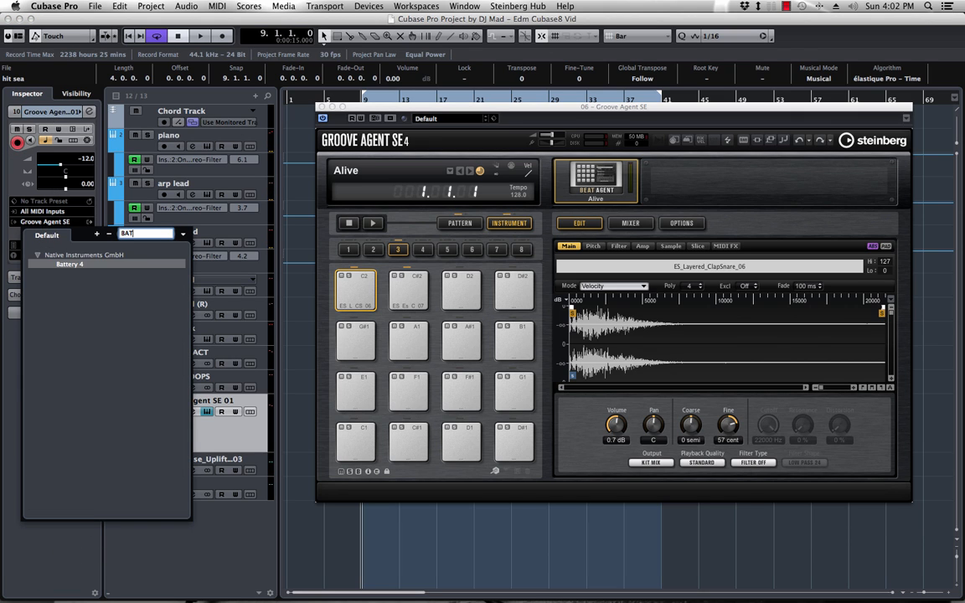
pyautogui.doubleClick(78, 265)
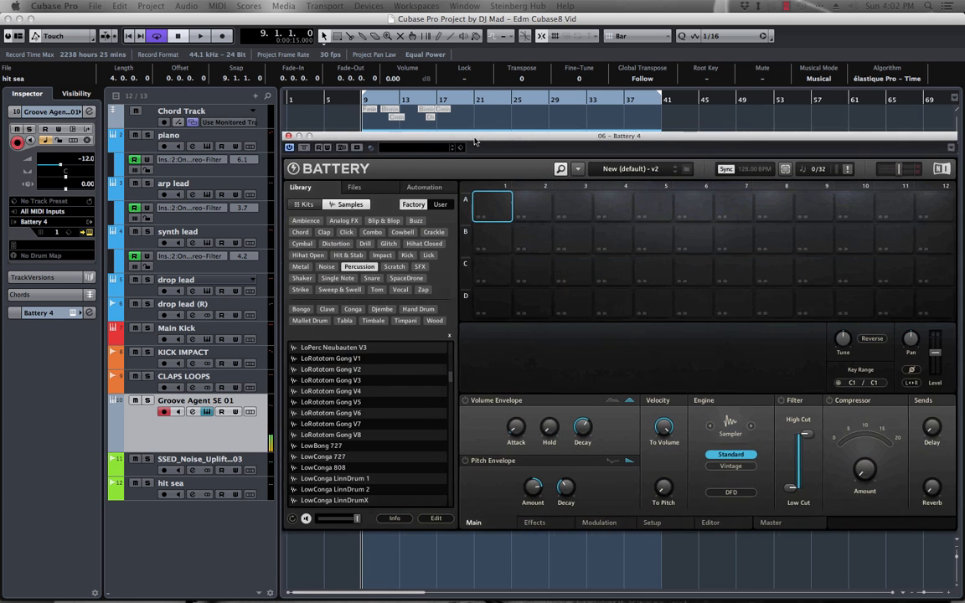
# Load the TCD_Dirt Snares.nbkt kit into Battery 4 and audition its clap and snare cells in row A
pyautogui.moveTo(475, 140); pyautogui.dragTo(430, 120)
pyautogui.click(311, 170)
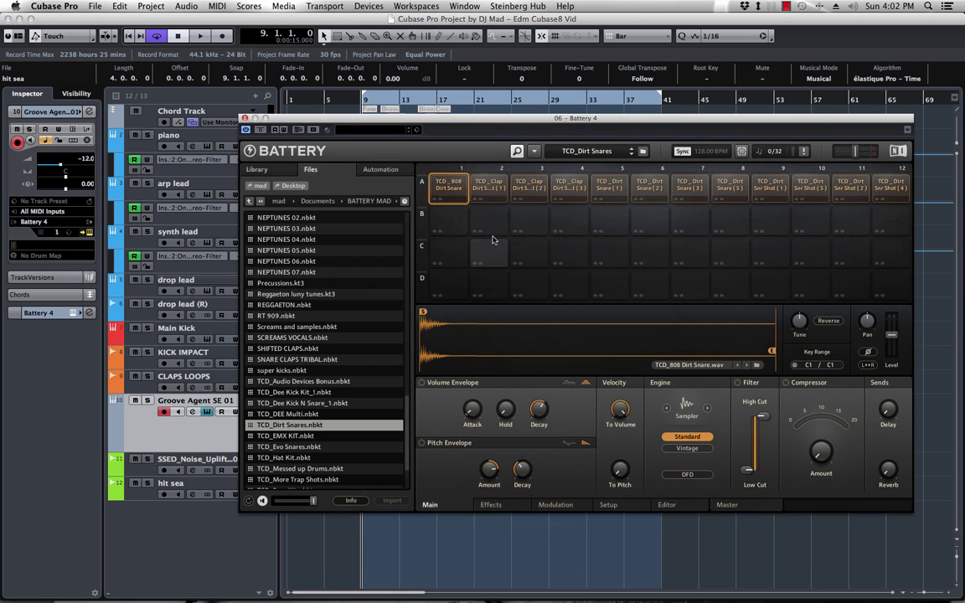
pyautogui.click(452, 191)
pyautogui.click(488, 186)
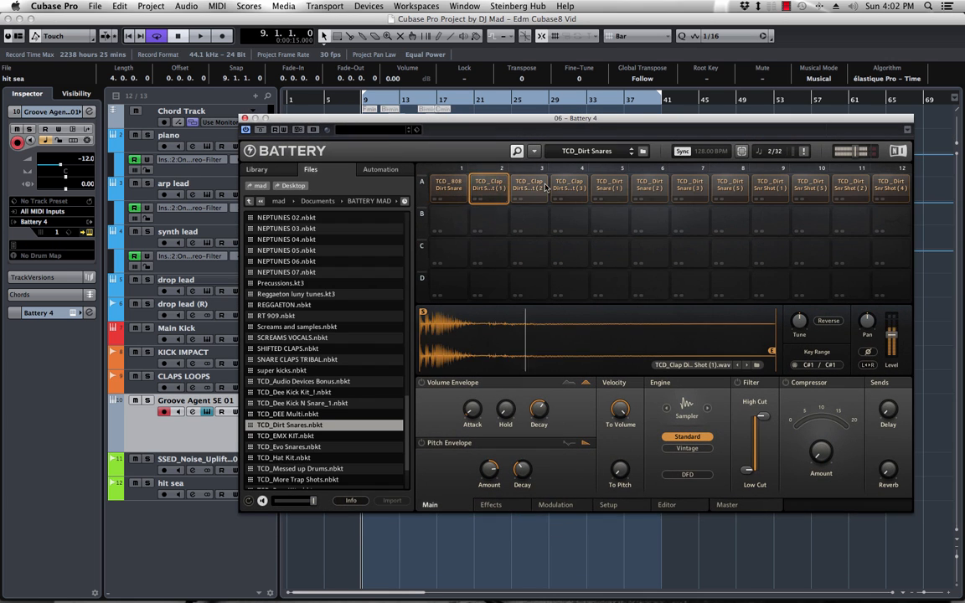
pyautogui.click(529, 186)
pyautogui.click(570, 186)
pyautogui.click(610, 187)
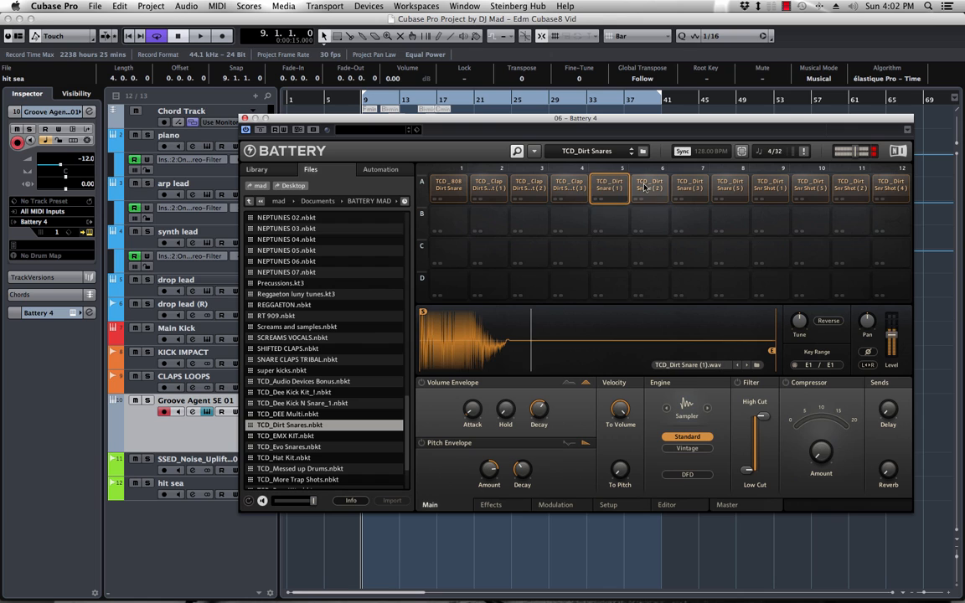
pyautogui.click(641, 186)
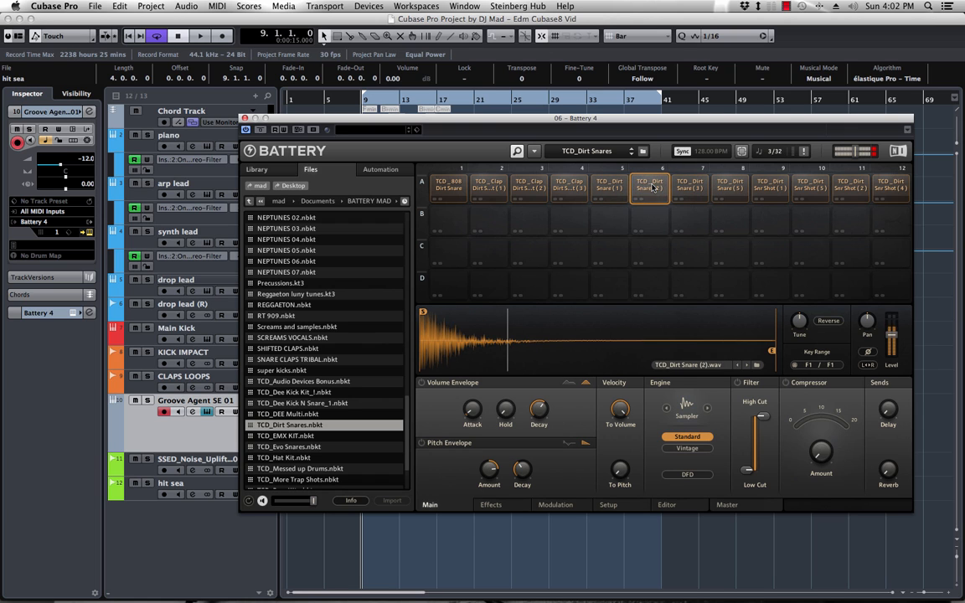
pyautogui.click(689, 186)
pyautogui.click(730, 186)
pyautogui.click(810, 186)
pyautogui.click(769, 187)
pyautogui.click(806, 189)
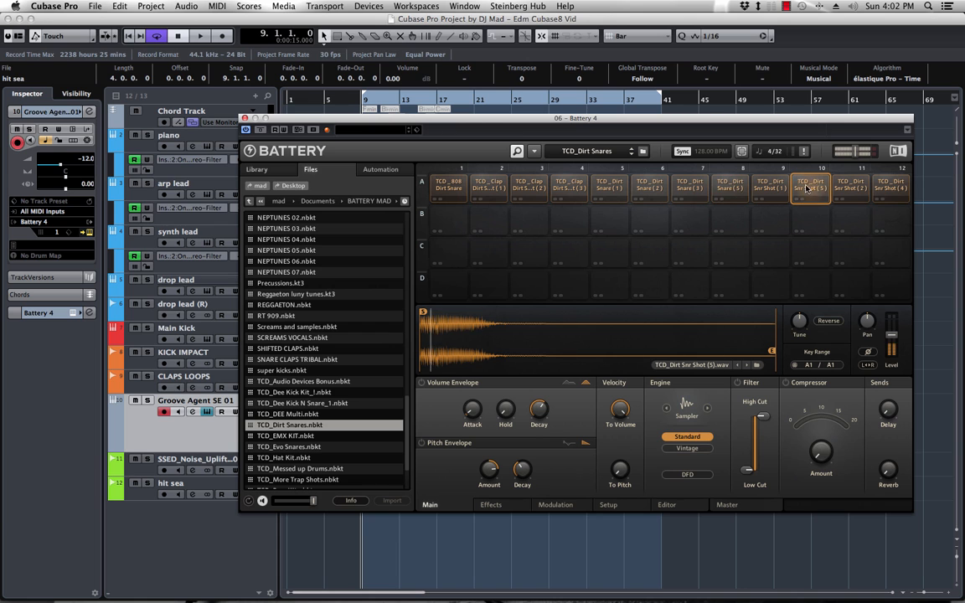
# Record a Battery 4 snare pattern on the Groove Agent SE 01 track for the drop starting at bar 25
pyautogui.moveTo(608, 118); pyautogui.dragTo(964, 72)
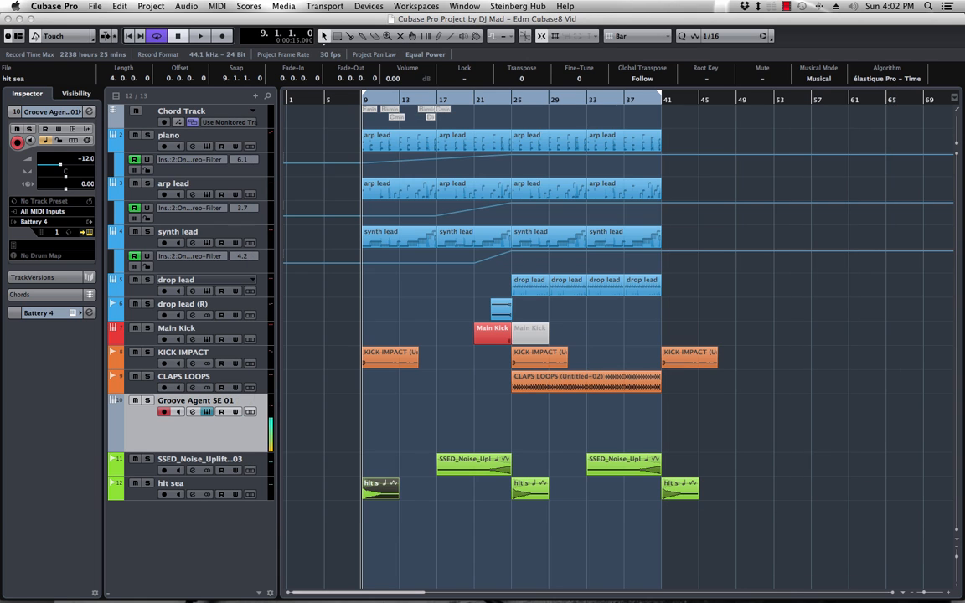
pyautogui.click(502, 113)
pyautogui.press('space')
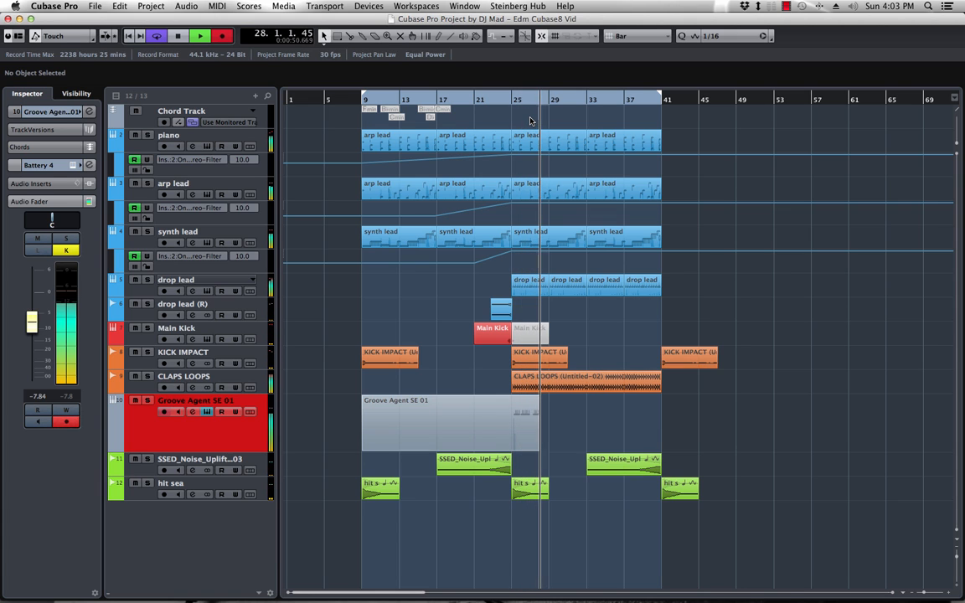
pyautogui.press('space')
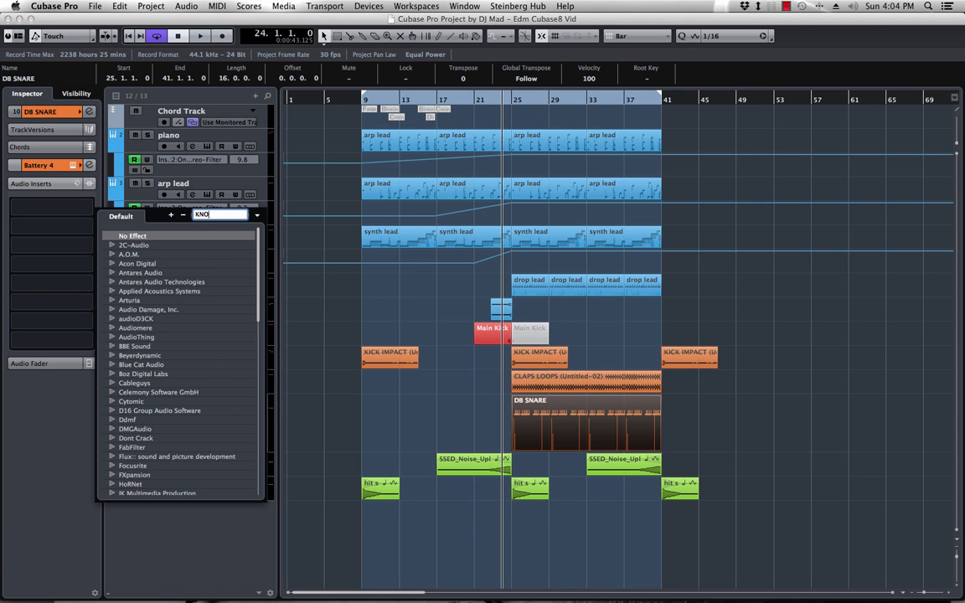
# Insert OneKnob Filter Stereo as the first audio effect on the DB SNARE track and close its window
pyautogui.write('KNOB')
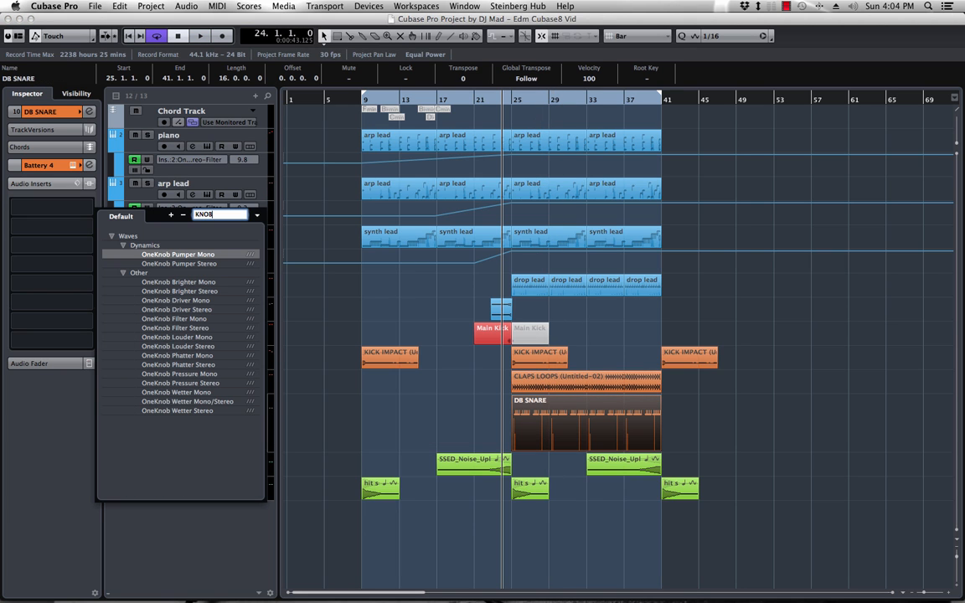
pyautogui.click(192, 328)
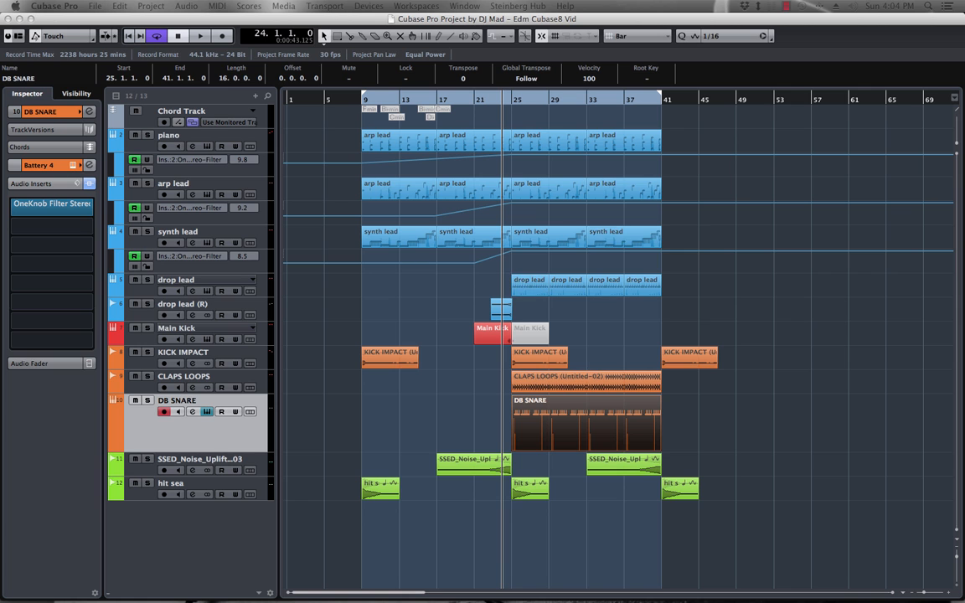
pyautogui.moveTo(767, 153); pyautogui.dragTo(416, 147)
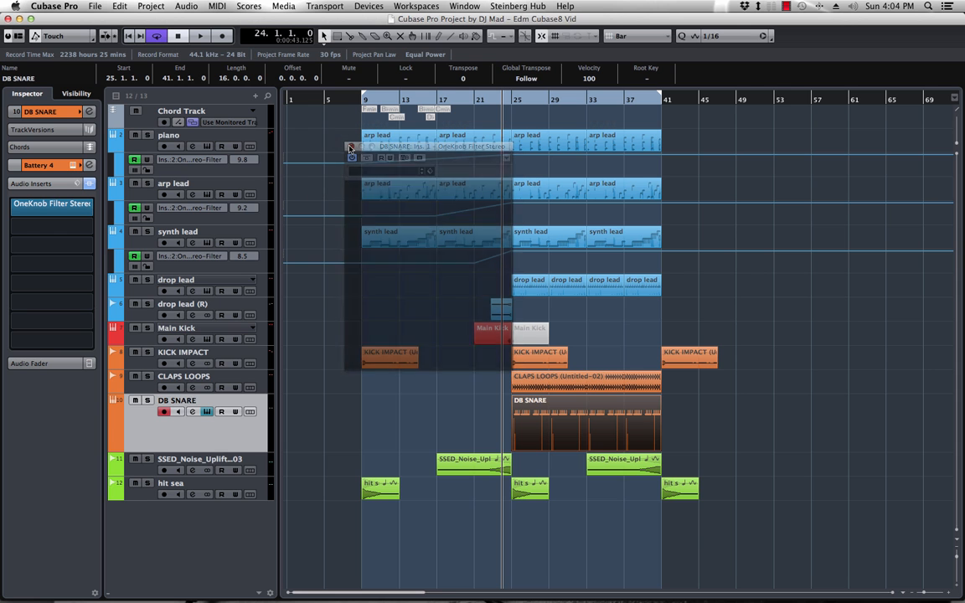
pyautogui.click(351, 147)
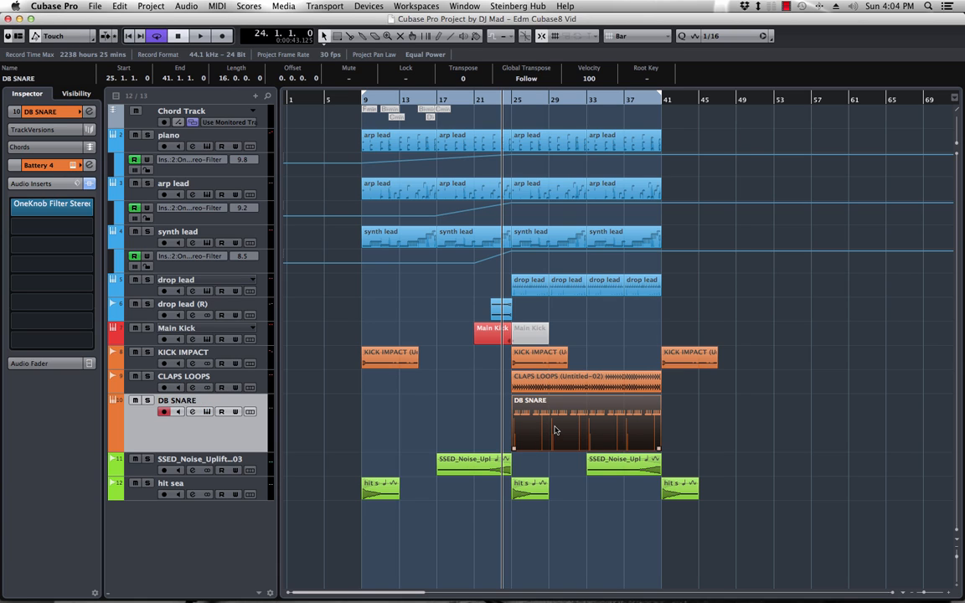
# Play from bar 25 and enable automation for the DB SNARE track's OneKnob Filter, creating a filter automation lane
pyautogui.click(512, 100)
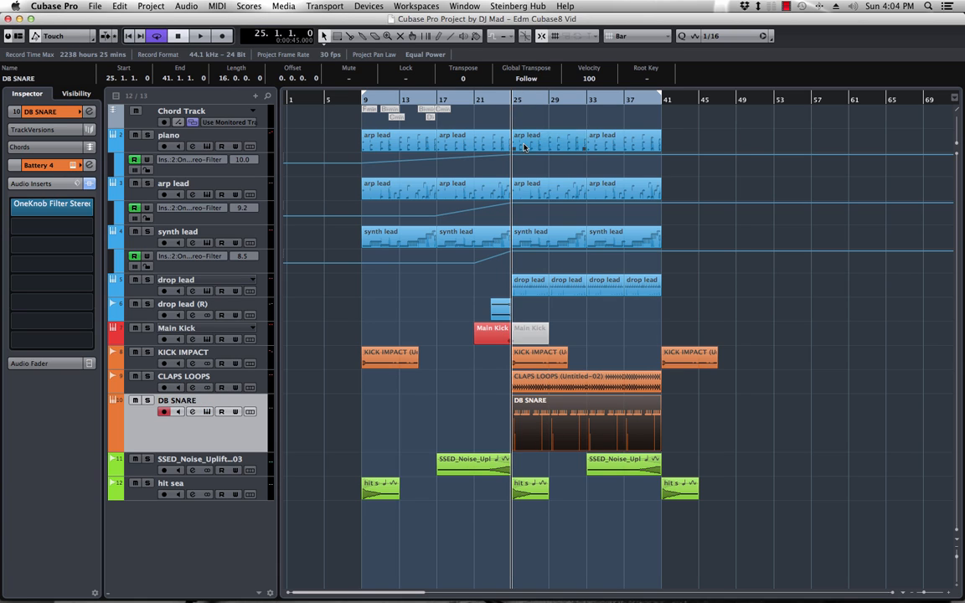
pyautogui.press('space')
pyautogui.click(52, 207)
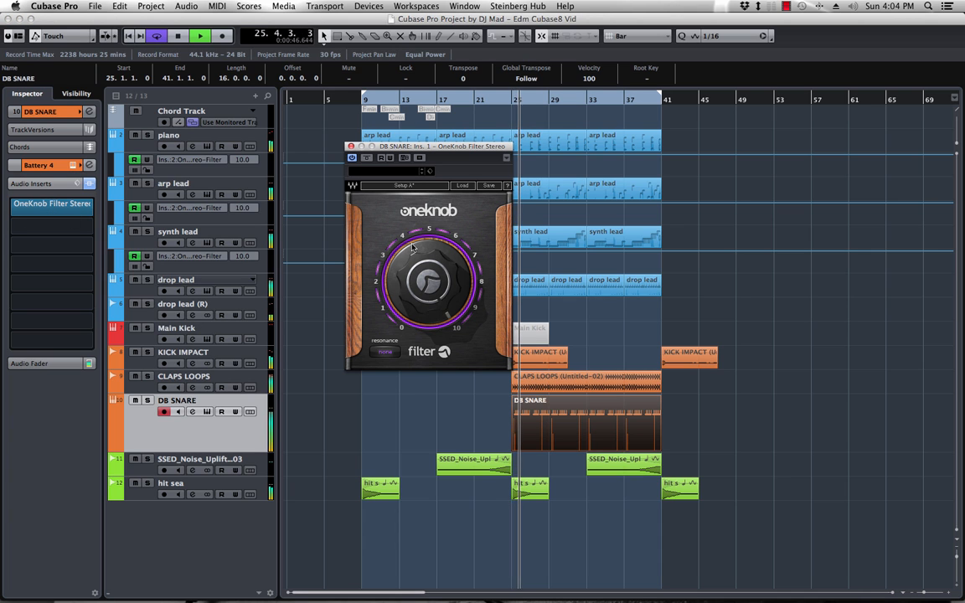
pyautogui.click(390, 158)
pyautogui.moveTo(412, 270); pyautogui.dragTo(412, 270)
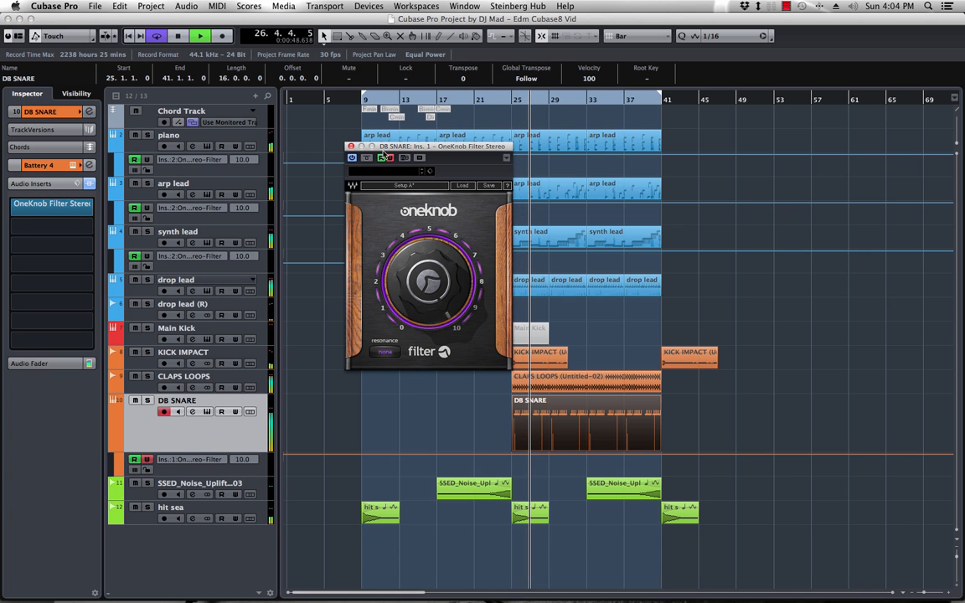
pyautogui.click(351, 146)
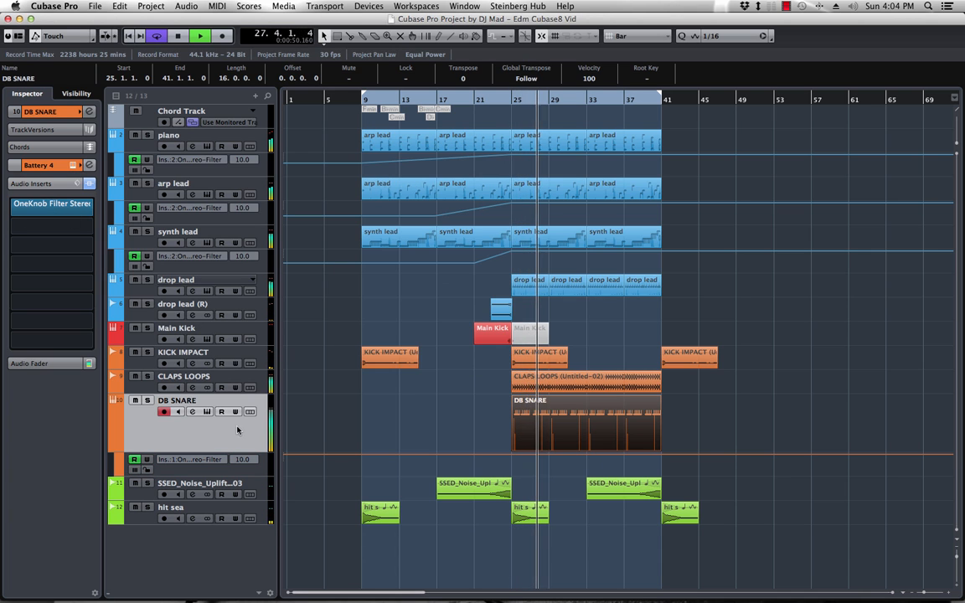
# Draw DB SNARE filter automation rising from 0.0 at bar 25 to 10.0 at bar 41
pyautogui.click(265, 471)
pyautogui.moveTo(514, 442); pyautogui.dragTo(535, 419)
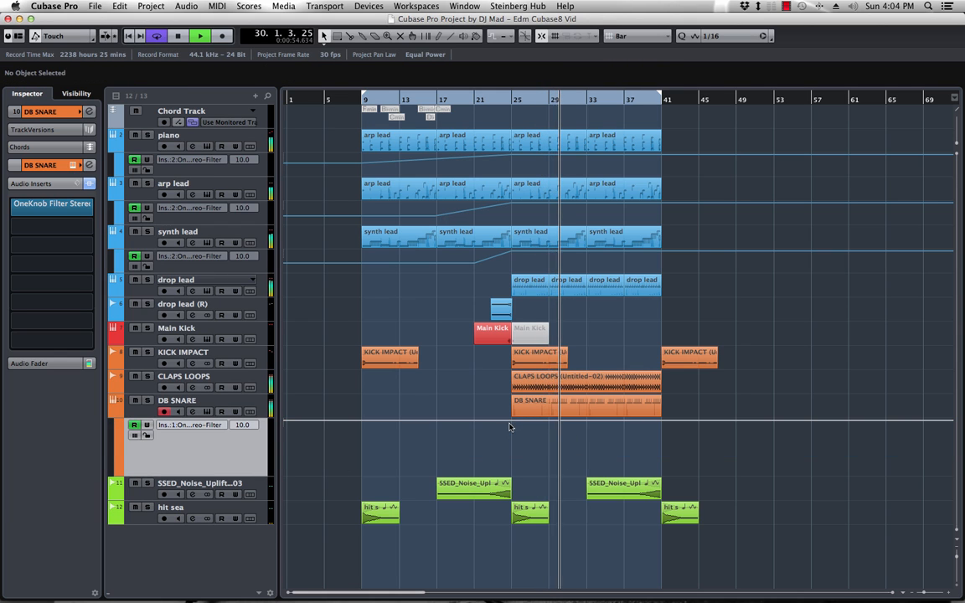
pyautogui.moveTo(519, 426); pyautogui.dragTo(547, 478)
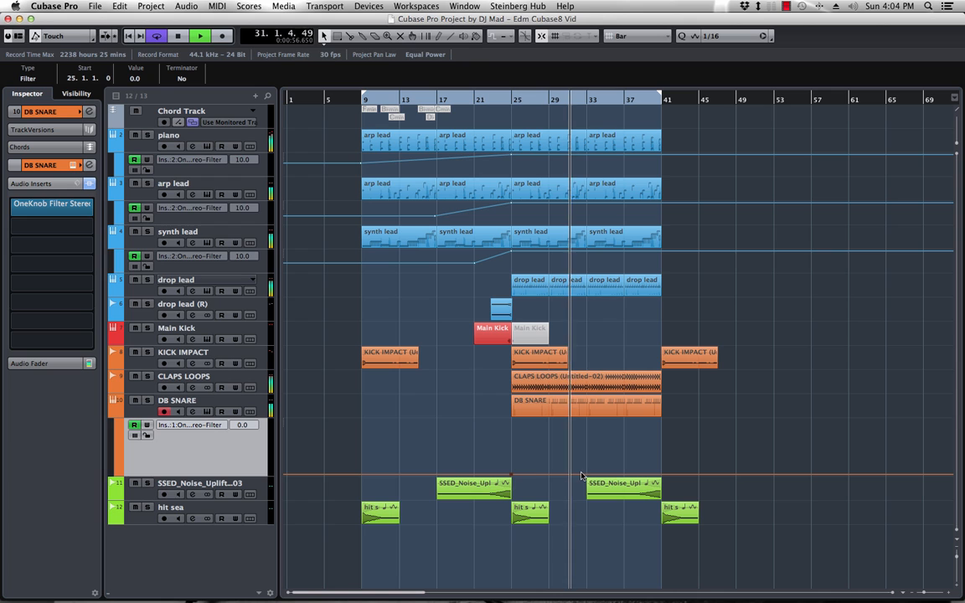
pyautogui.moveTo(652, 437)
pyautogui.mouseDown()
pyautogui.moveTo(655, 413)
pyautogui.moveTo(663, 419)
pyautogui.mouseUp()
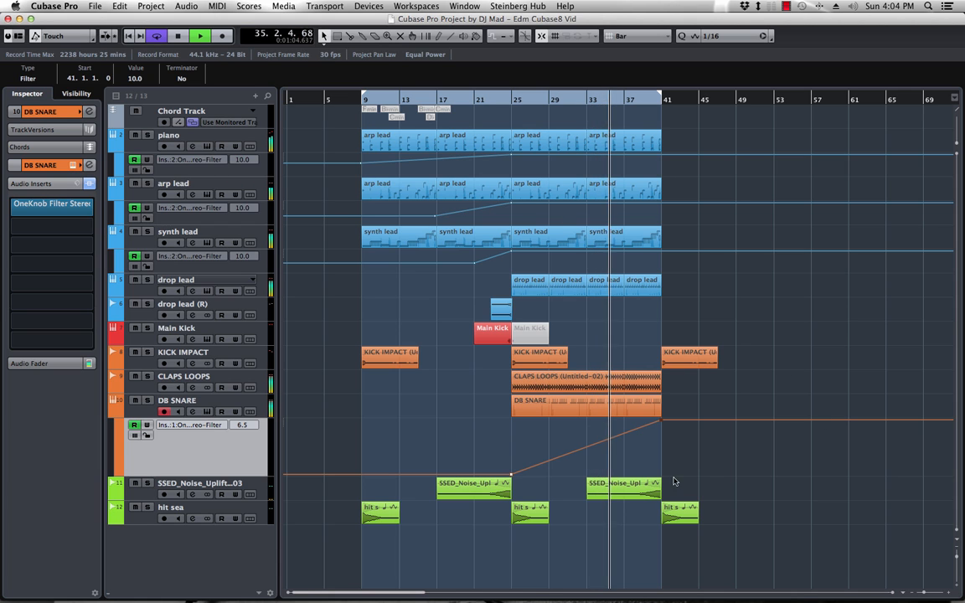
# Select the DB SNARE part and set the cycle range to bars 37 to 41
pyautogui.moveTo(680, 406); pyautogui.dragTo(540, 412)
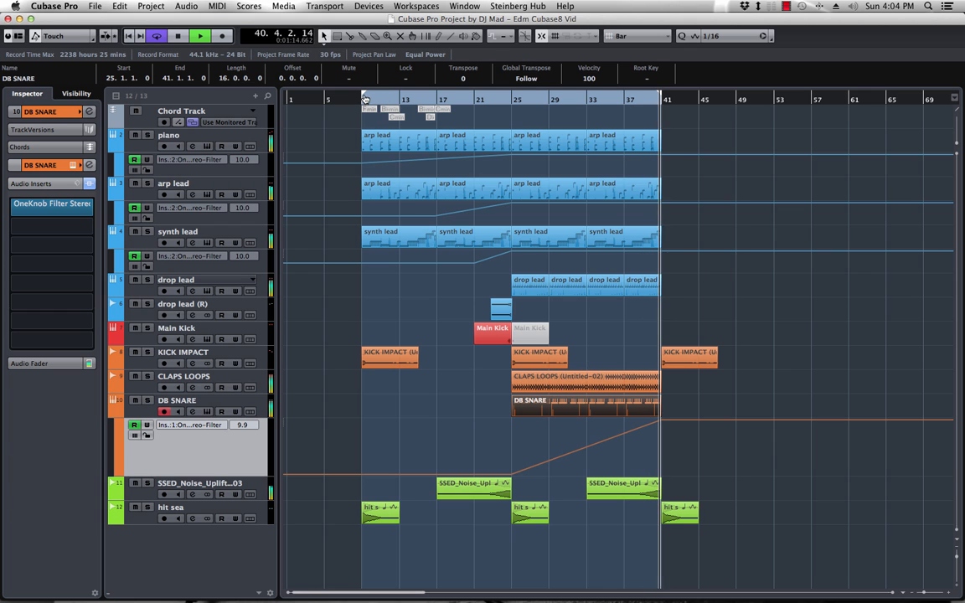
pyautogui.click(627, 116)
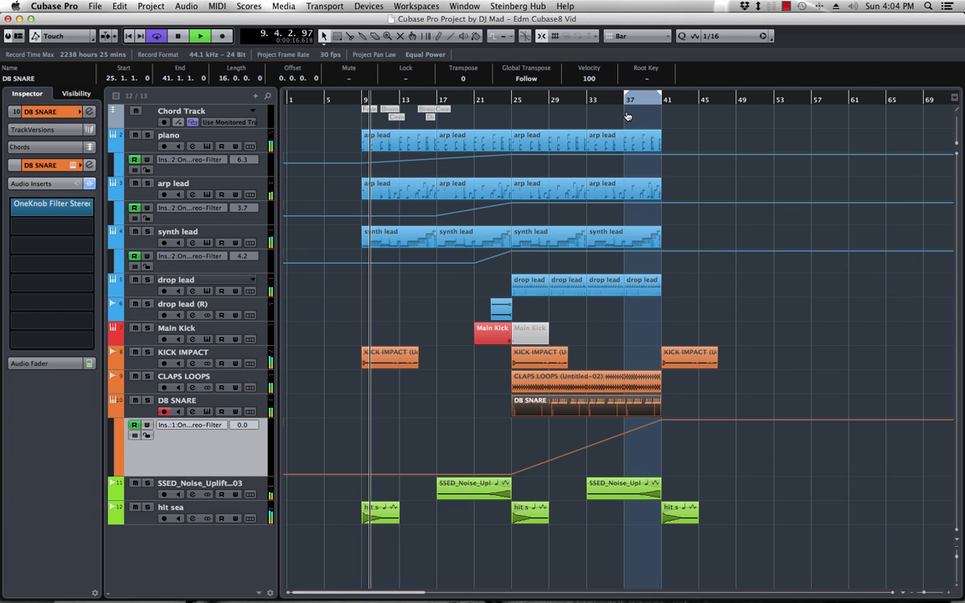
# Insert the RoomWorks reverb as the second audio effect on the DB SNARE track and close its window
pyautogui.click(146, 413)
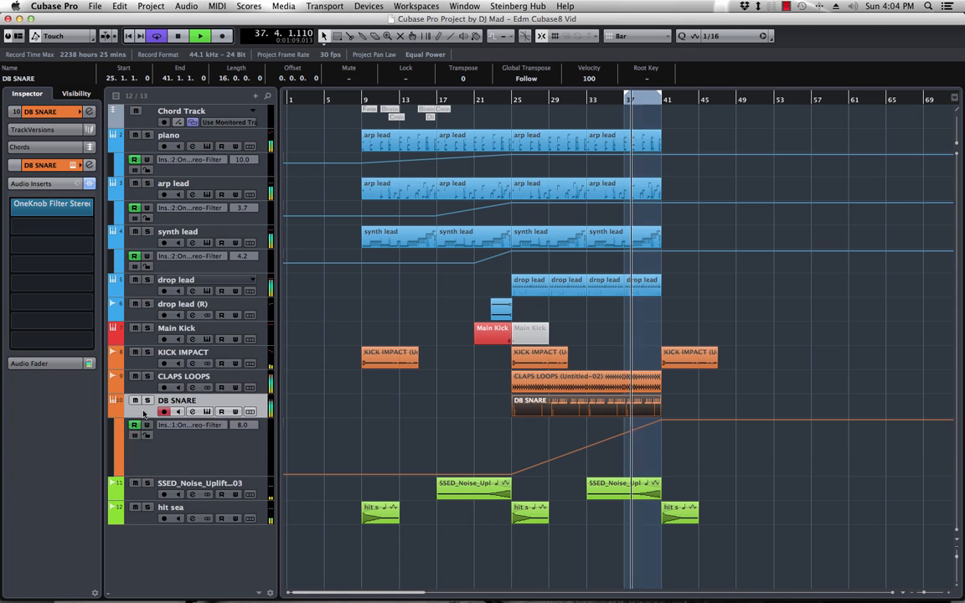
pyautogui.click(94, 227)
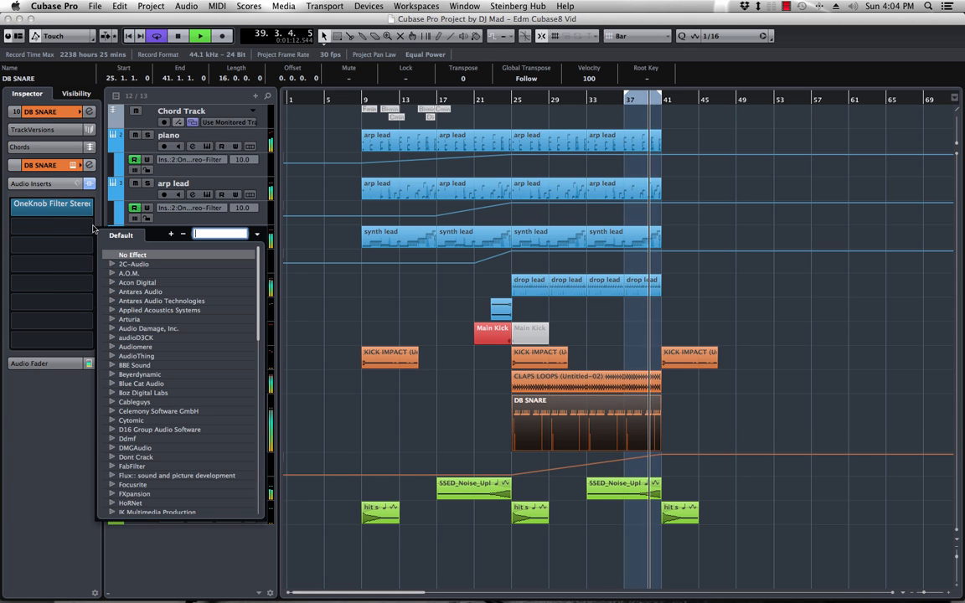
pyautogui.write('ROOM')
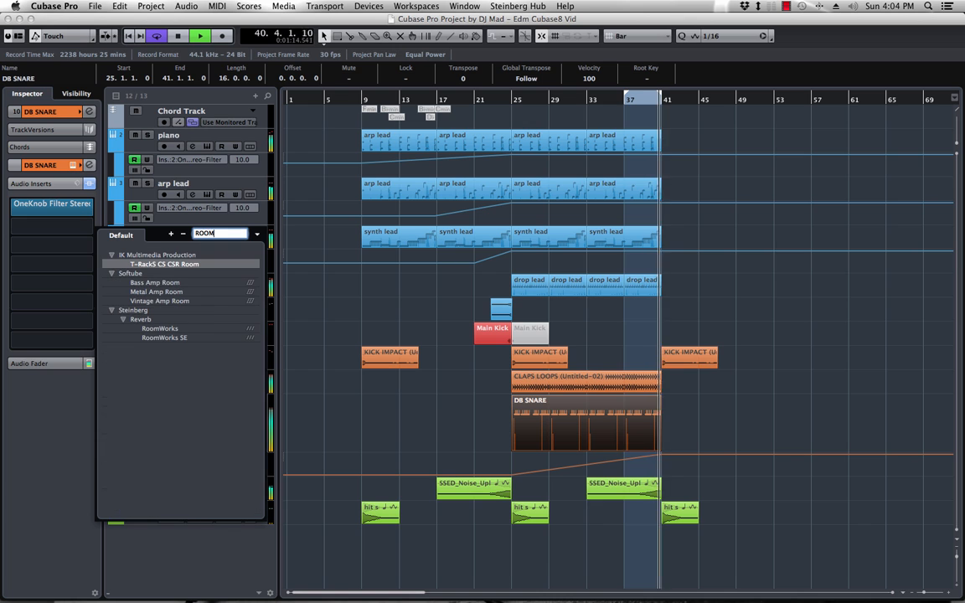
pyautogui.click(173, 330)
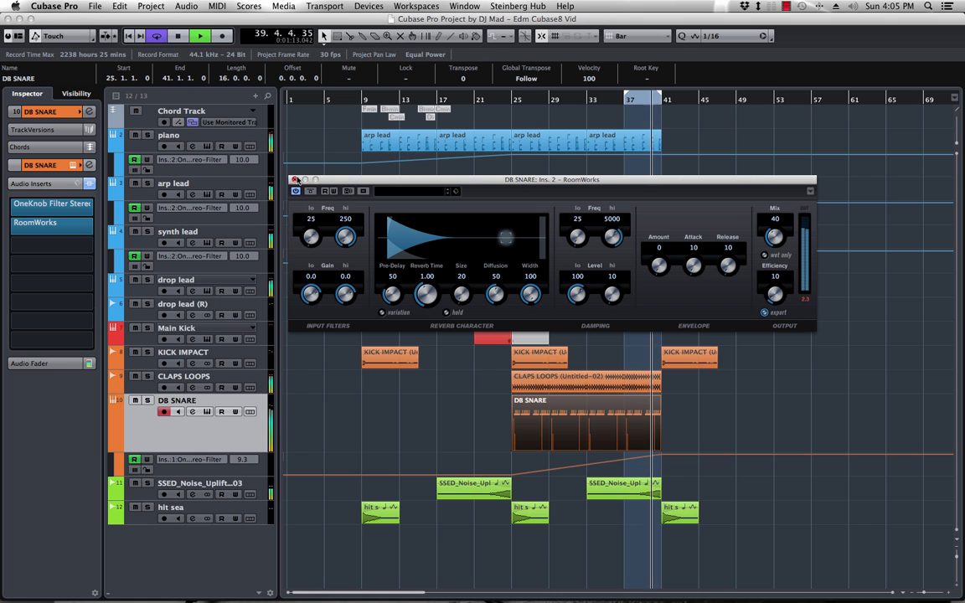
pyautogui.click(294, 179)
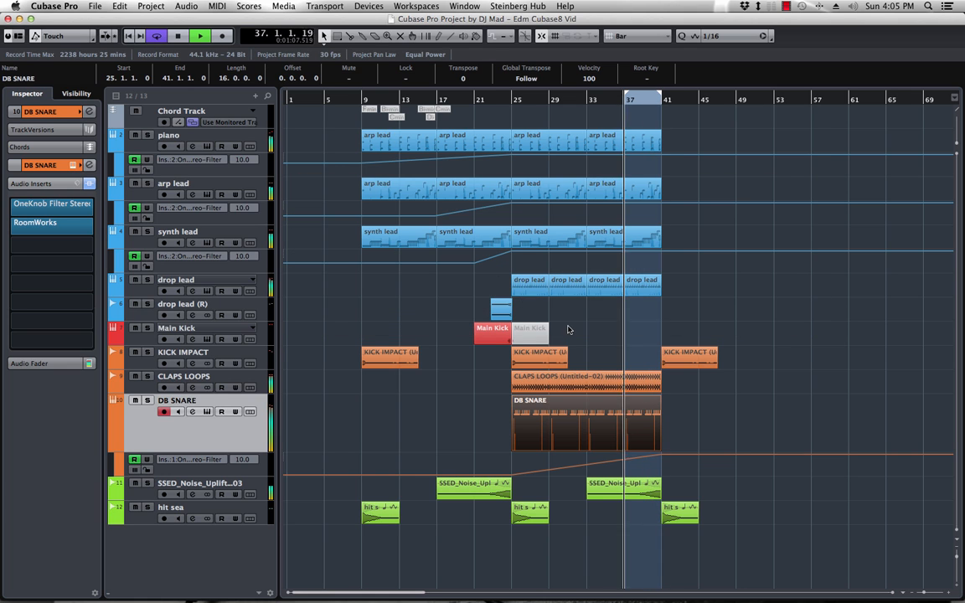
# Hide the DB SNARE track's filter automation lane and stop the cycle playback
pyautogui.click(120, 450)
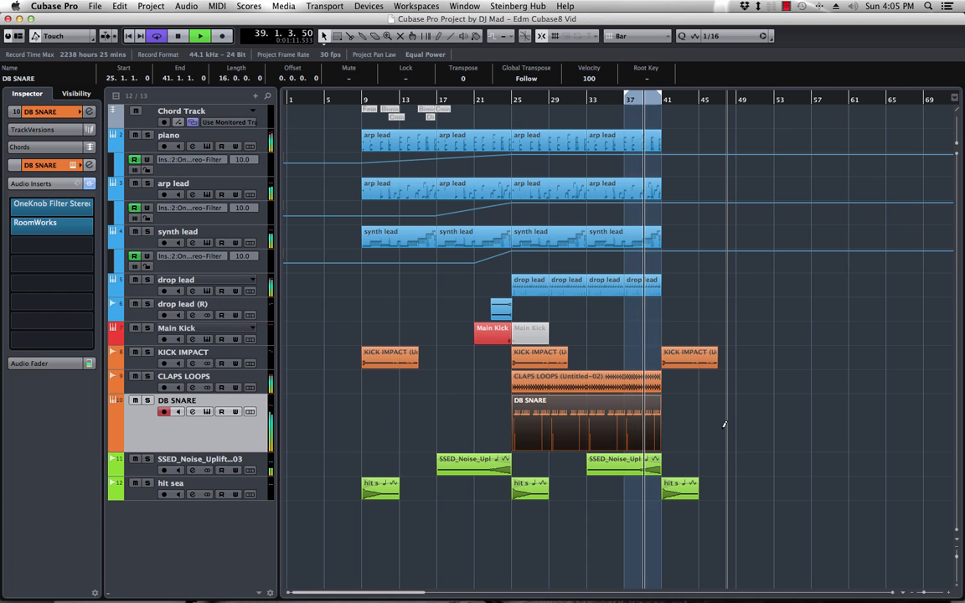
pyautogui.press('g')
pyautogui.press('g')
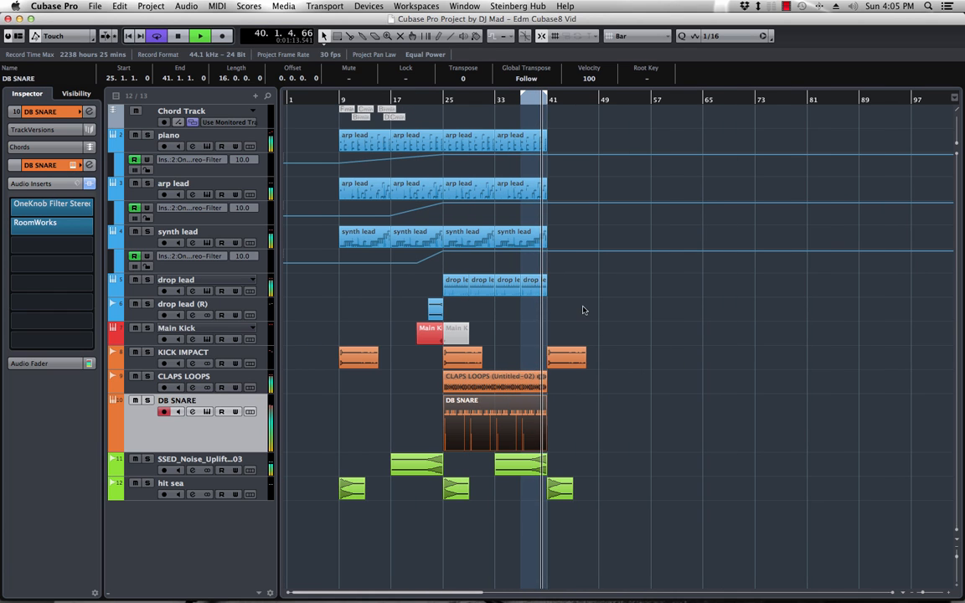
pyautogui.press('space')
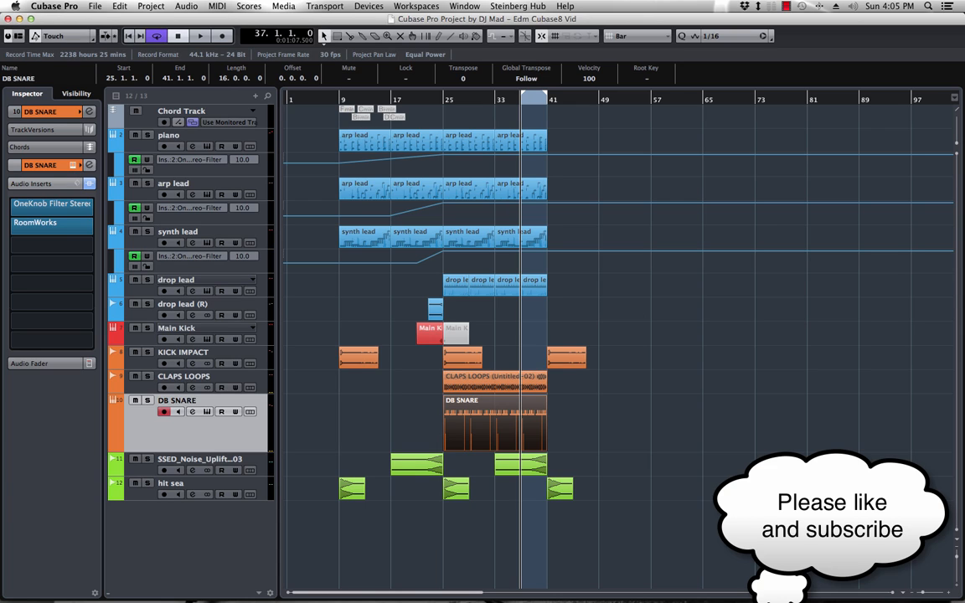
pyautogui.click(785, 7)
pyautogui.click(820, 20)
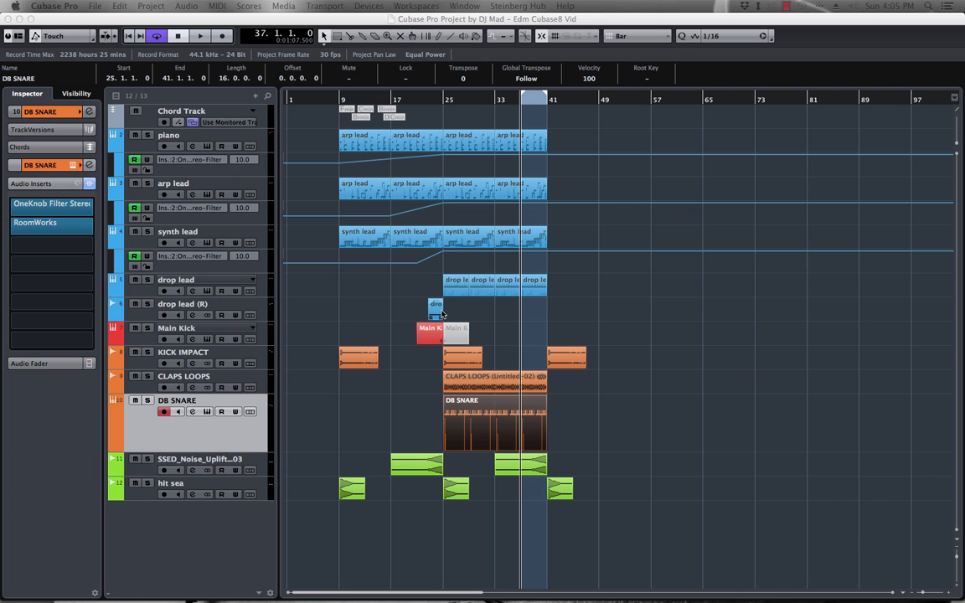
pyautogui.hscroll(5, 448, 317)
pyautogui.hscroll(-5, 449, 317)
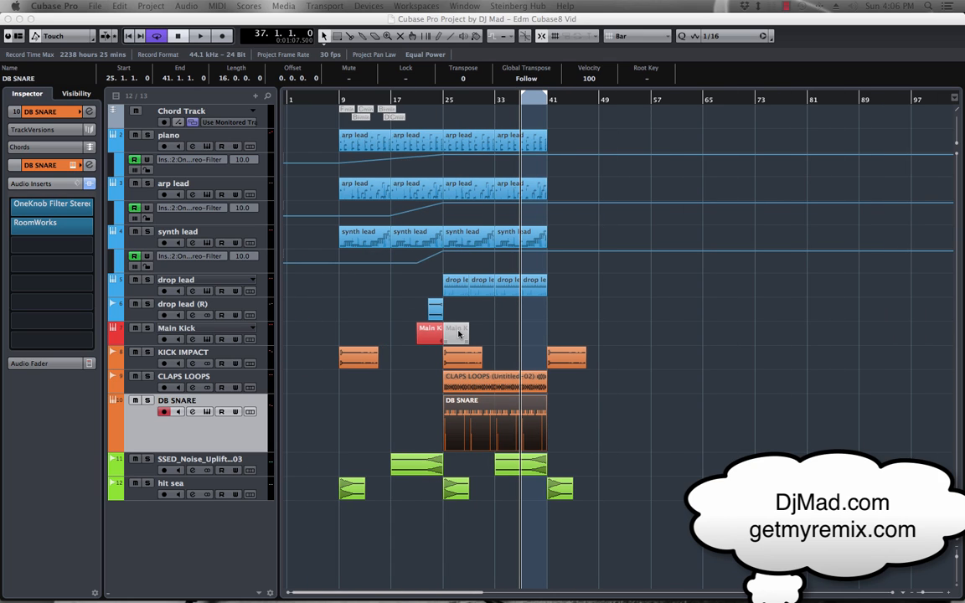
# Select the muted Main Kick part at bar 25
pyautogui.click(458, 334)
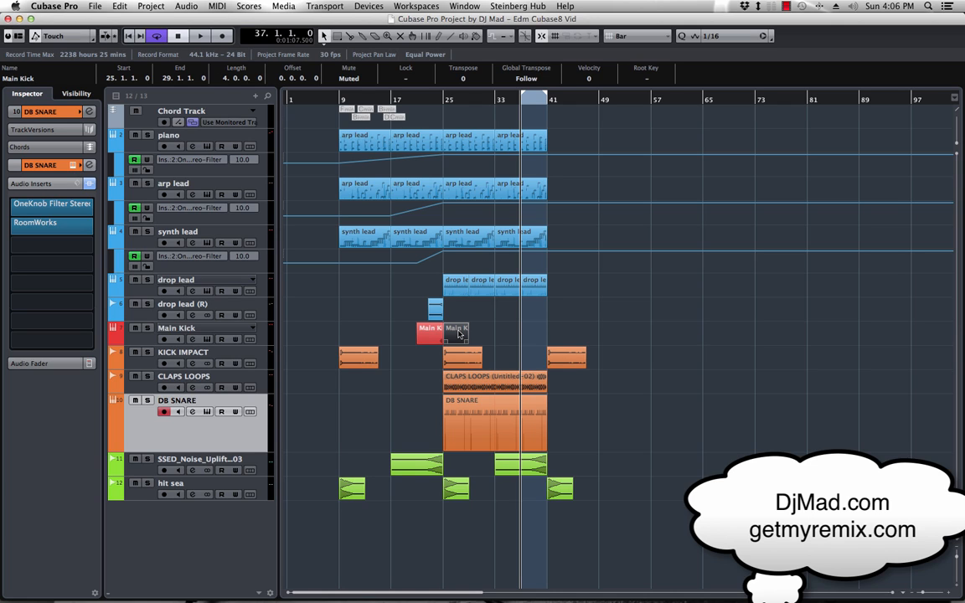